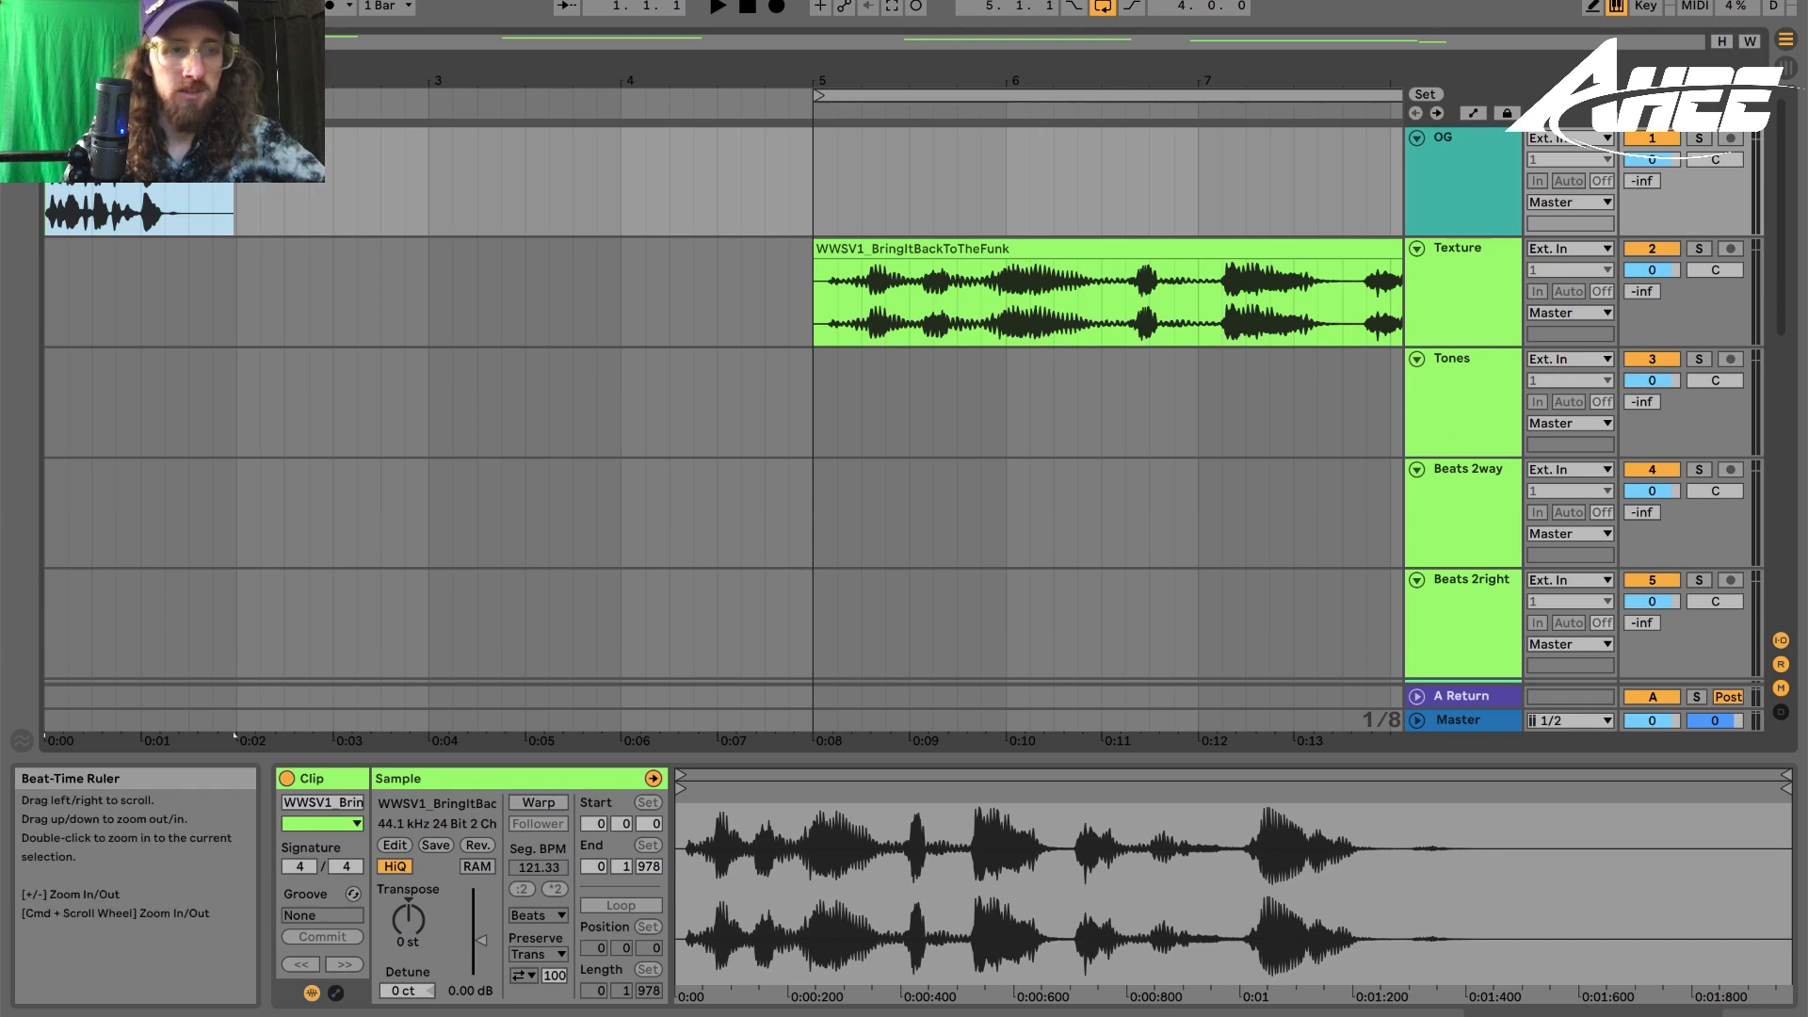
- Paste the vocal sample clip onto the Texture track at bar 5 and enable warping on it
{"action": "left_click_drag", "start_coordinate": [234, 734], "coordinate": [395, 737]}
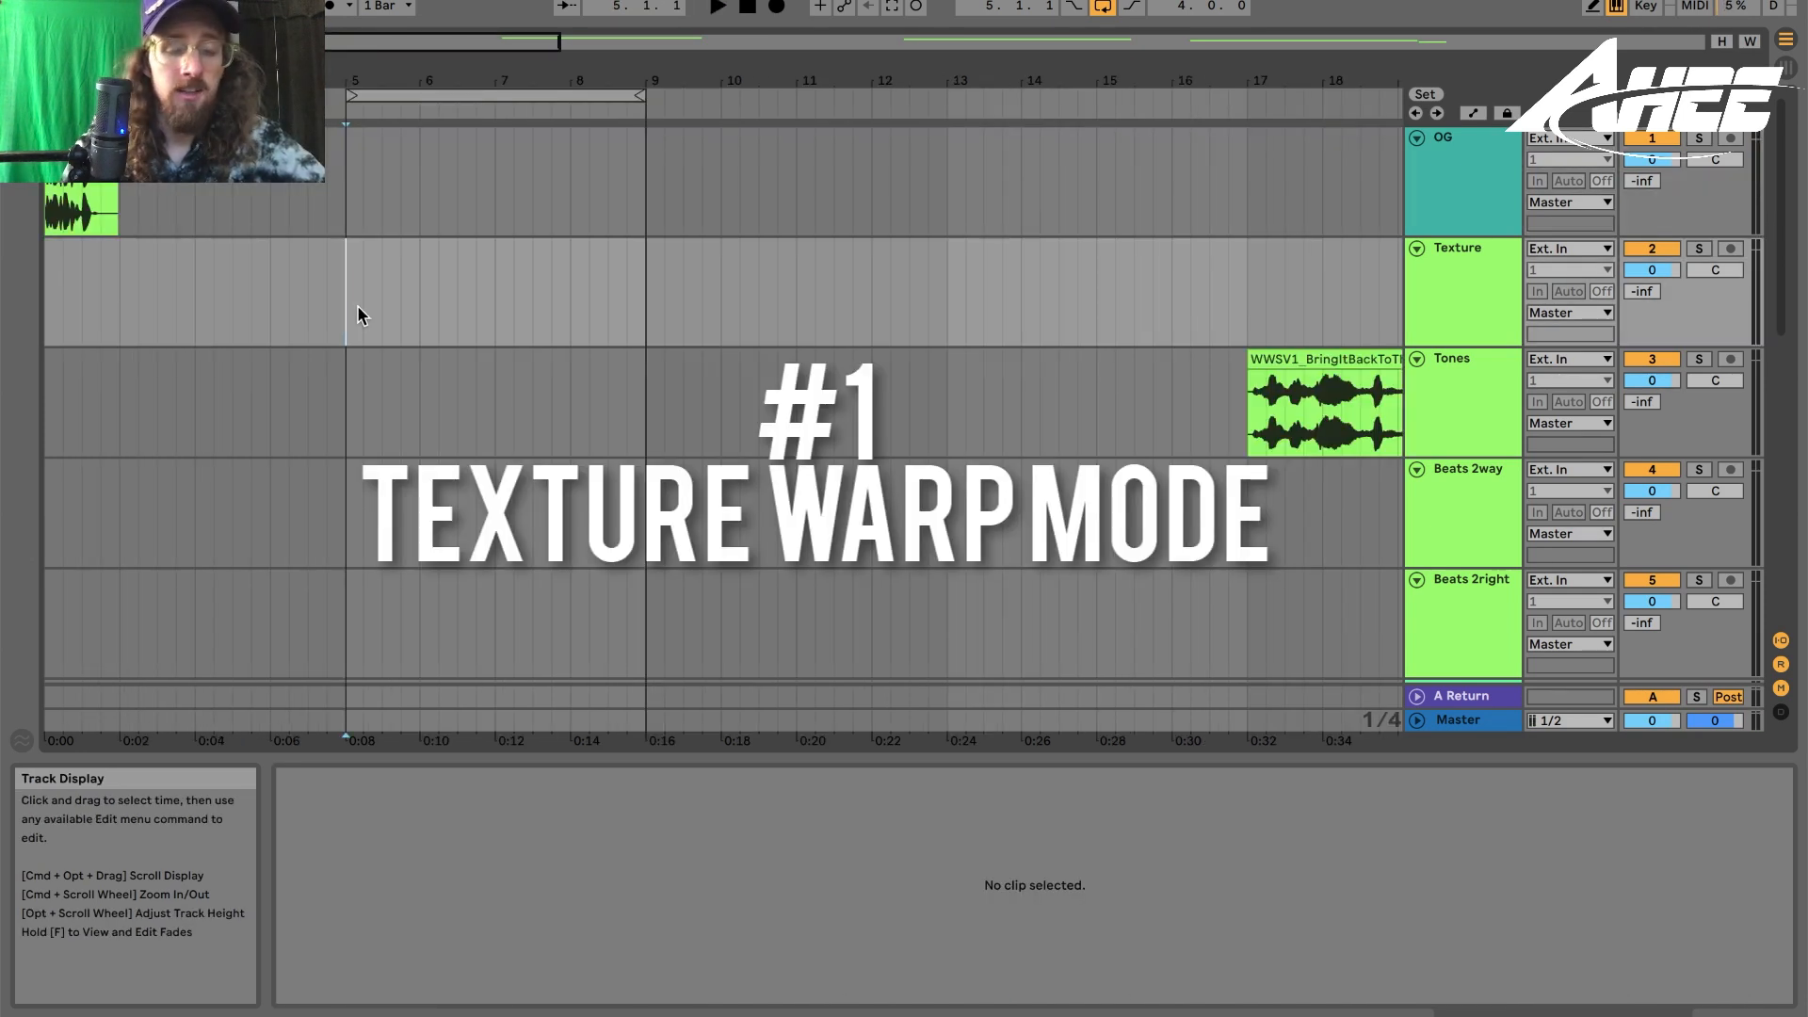
{"action": "key", "text": "super+v"}
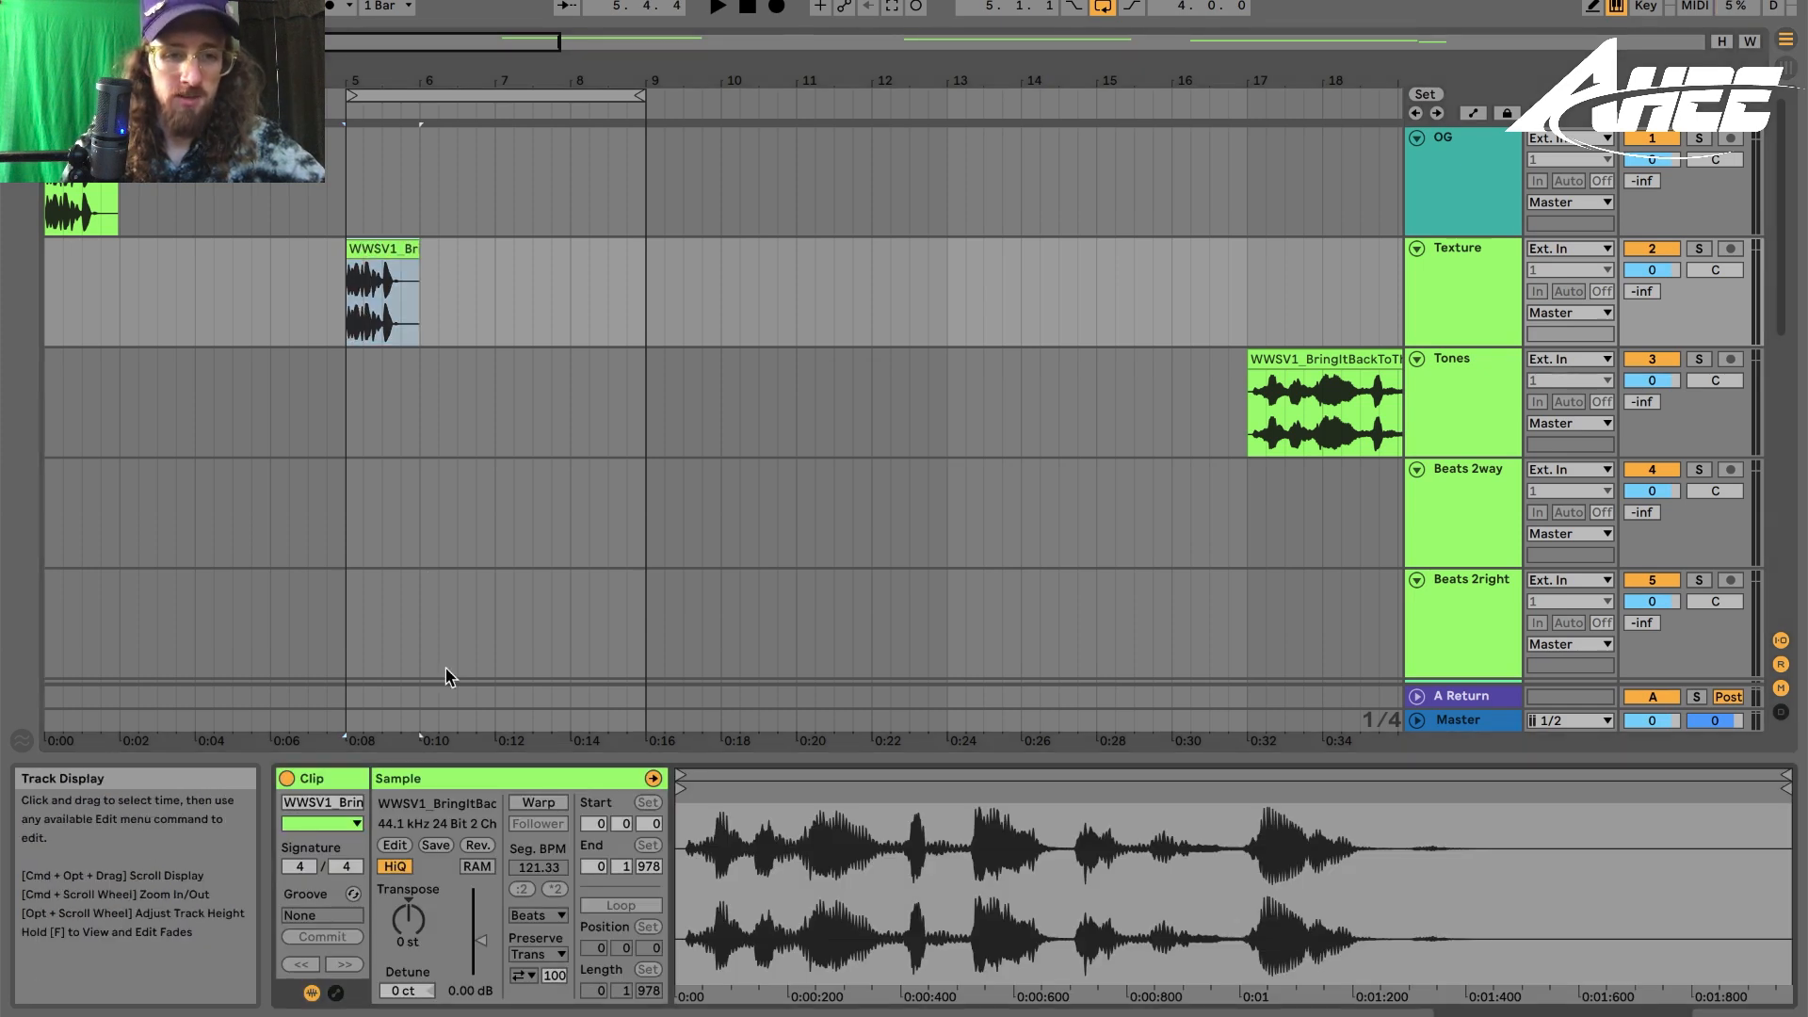
{"action": "left_click", "coordinate": [533, 816]}
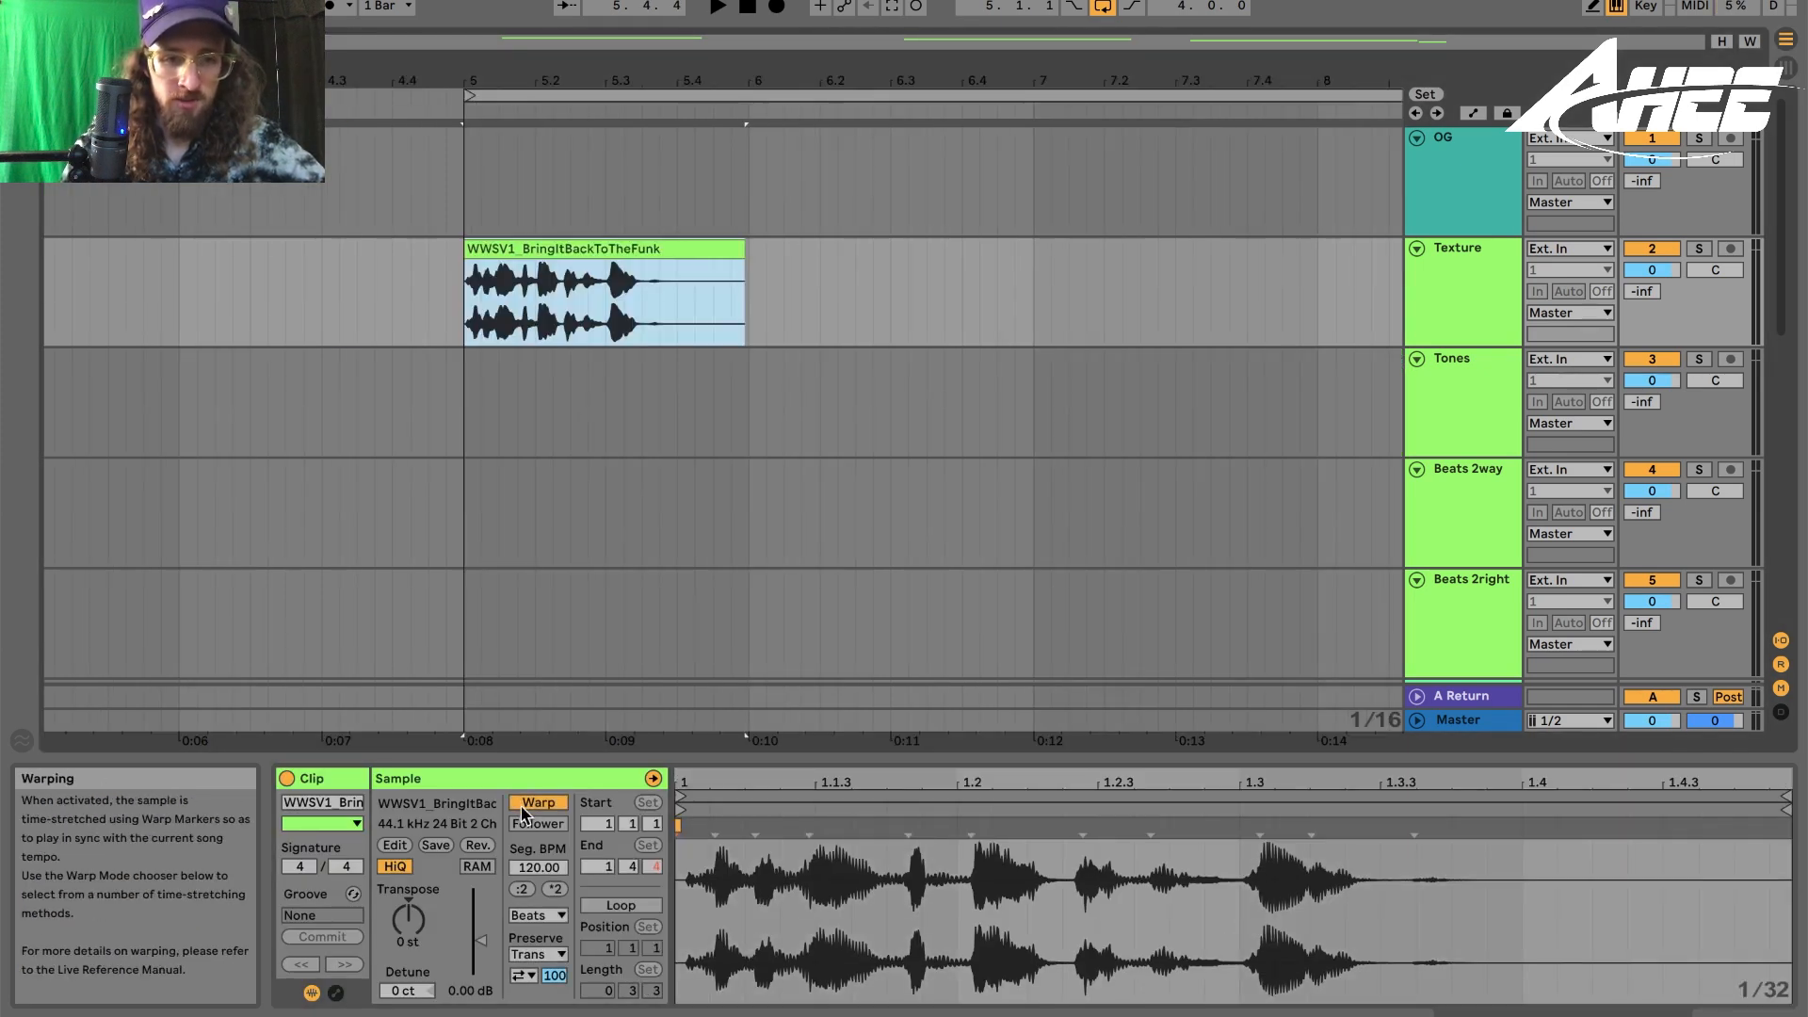
- Double the clip's original tempo twice to 480 BPM and switch its warp mode to Texture
{"action": "left_click", "coordinate": [556, 890]}
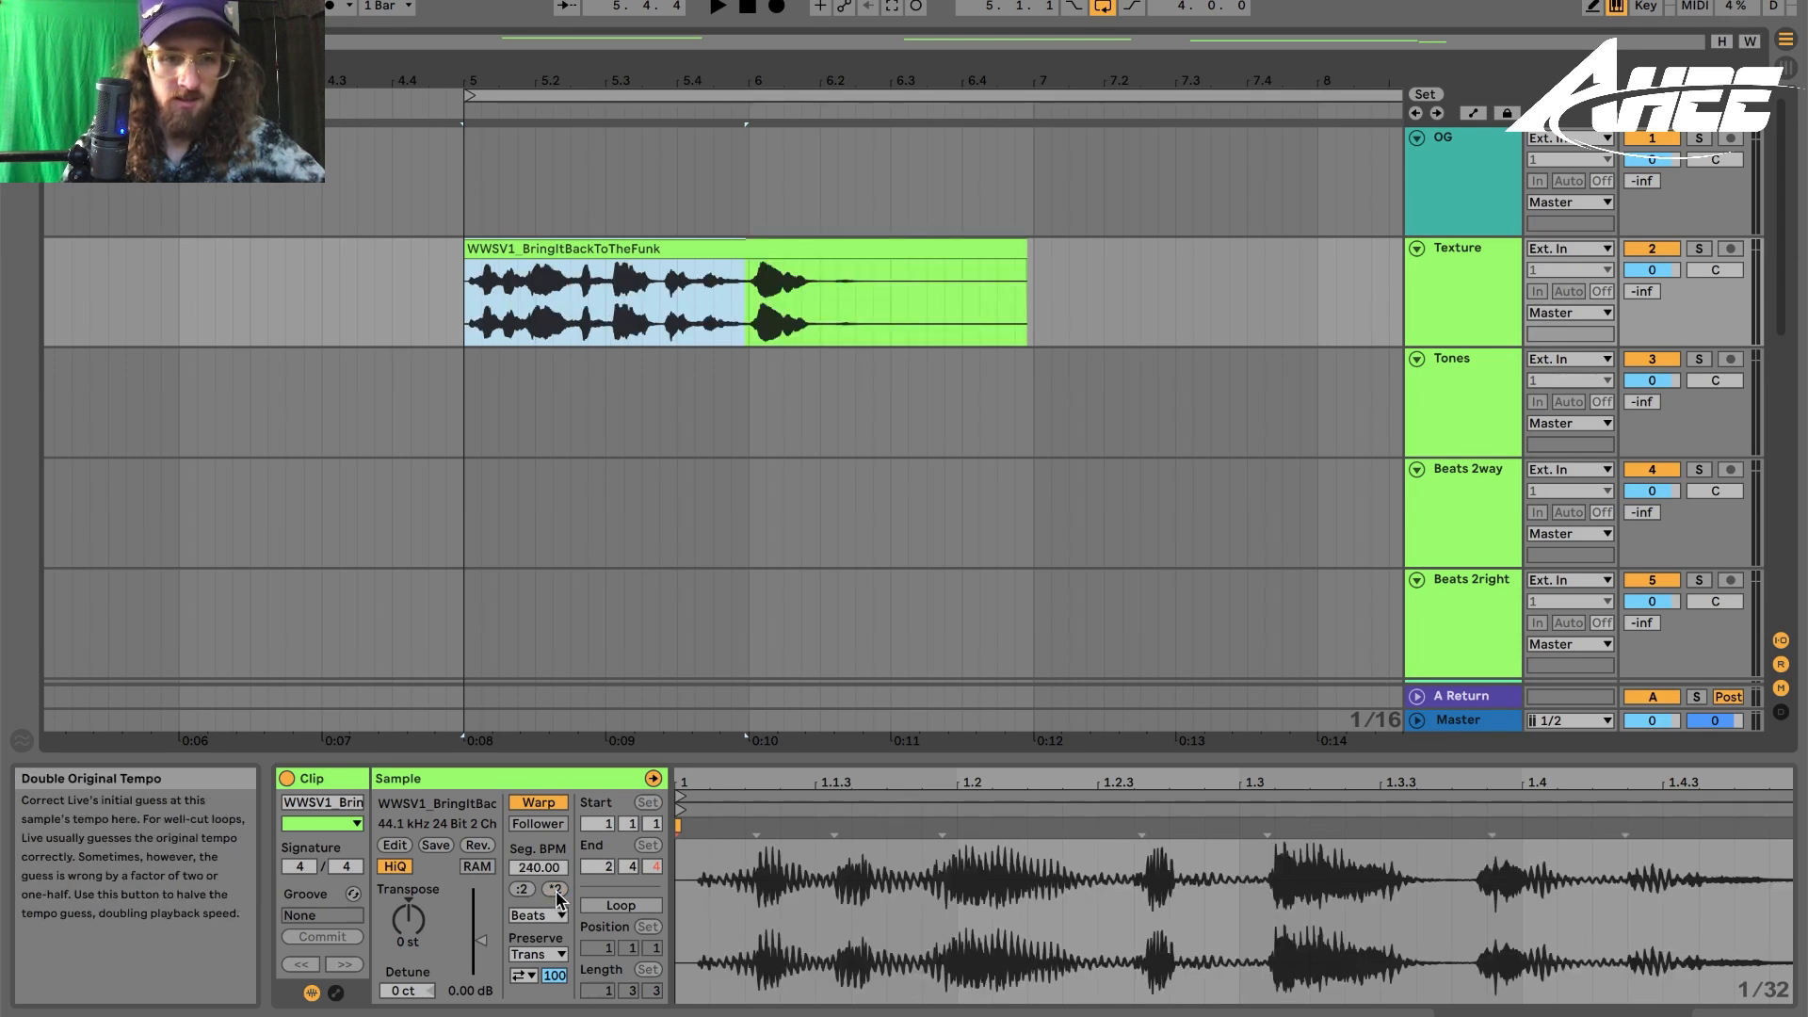
{"action": "left_click", "coordinate": [556, 890]}
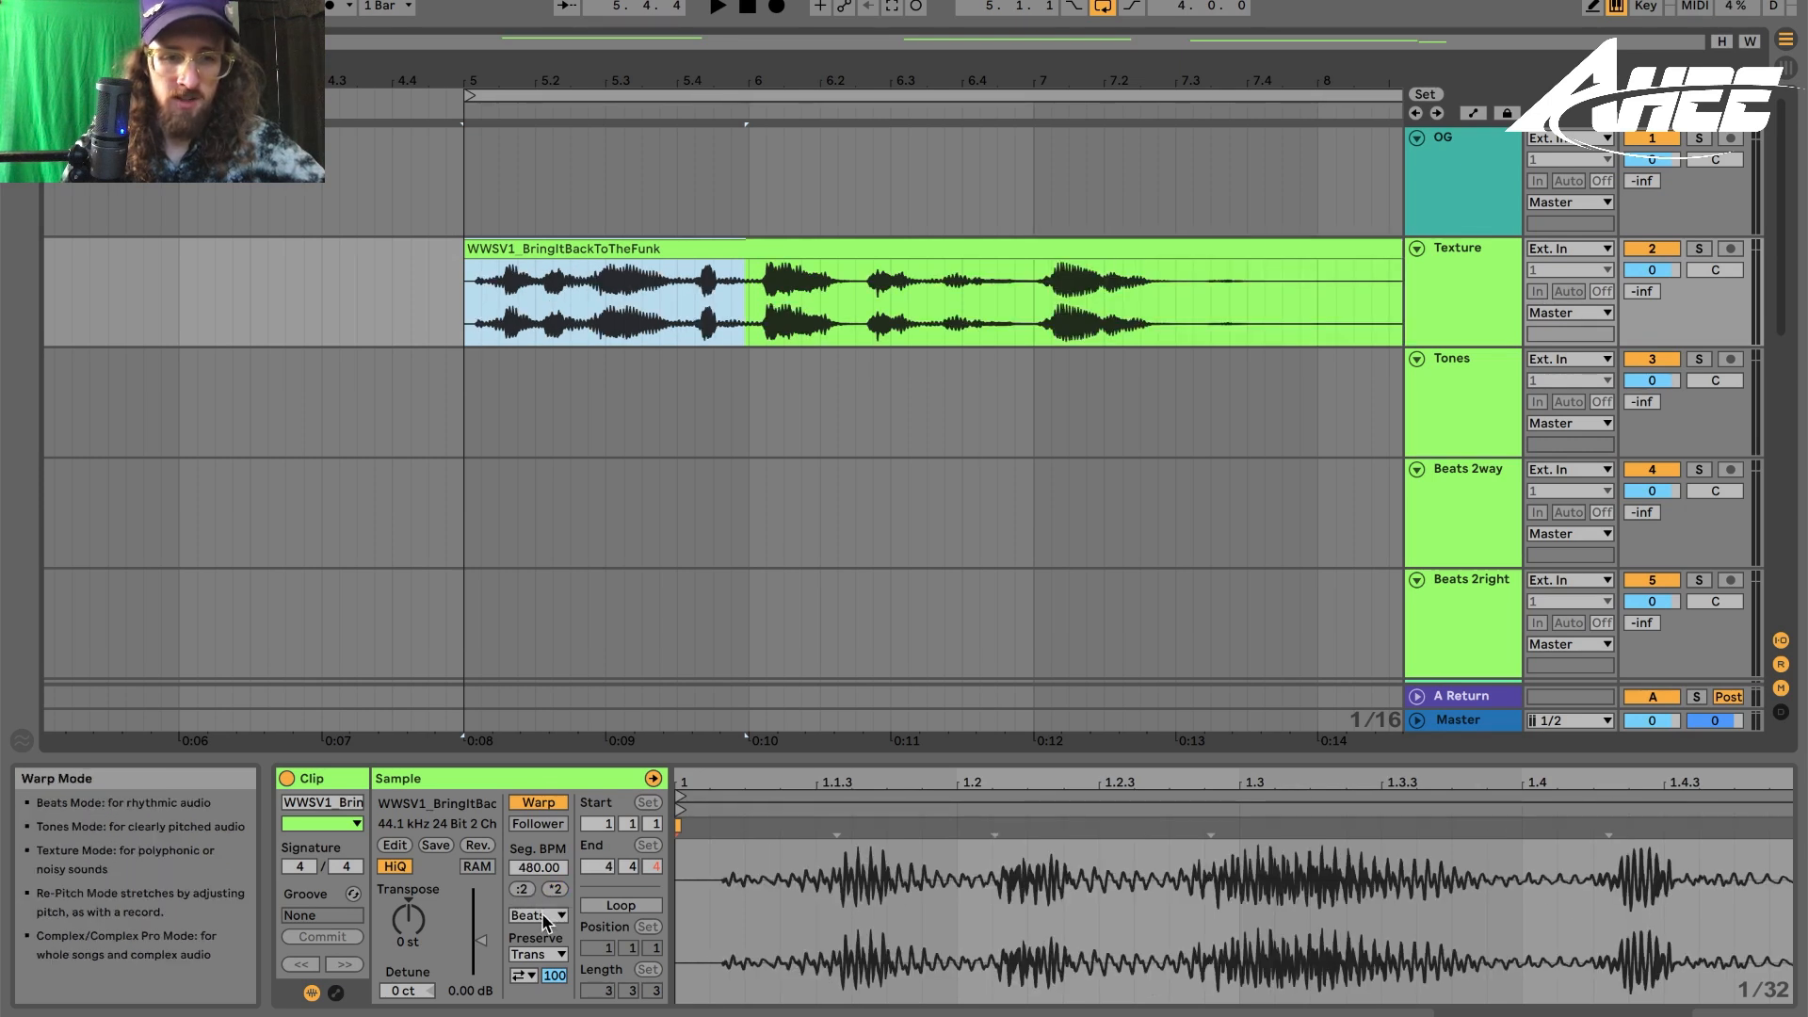
{"action": "left_click", "coordinate": [541, 911]}
{"action": "left_click", "coordinate": [545, 919]}
{"action": "left_click", "coordinate": [545, 918]}
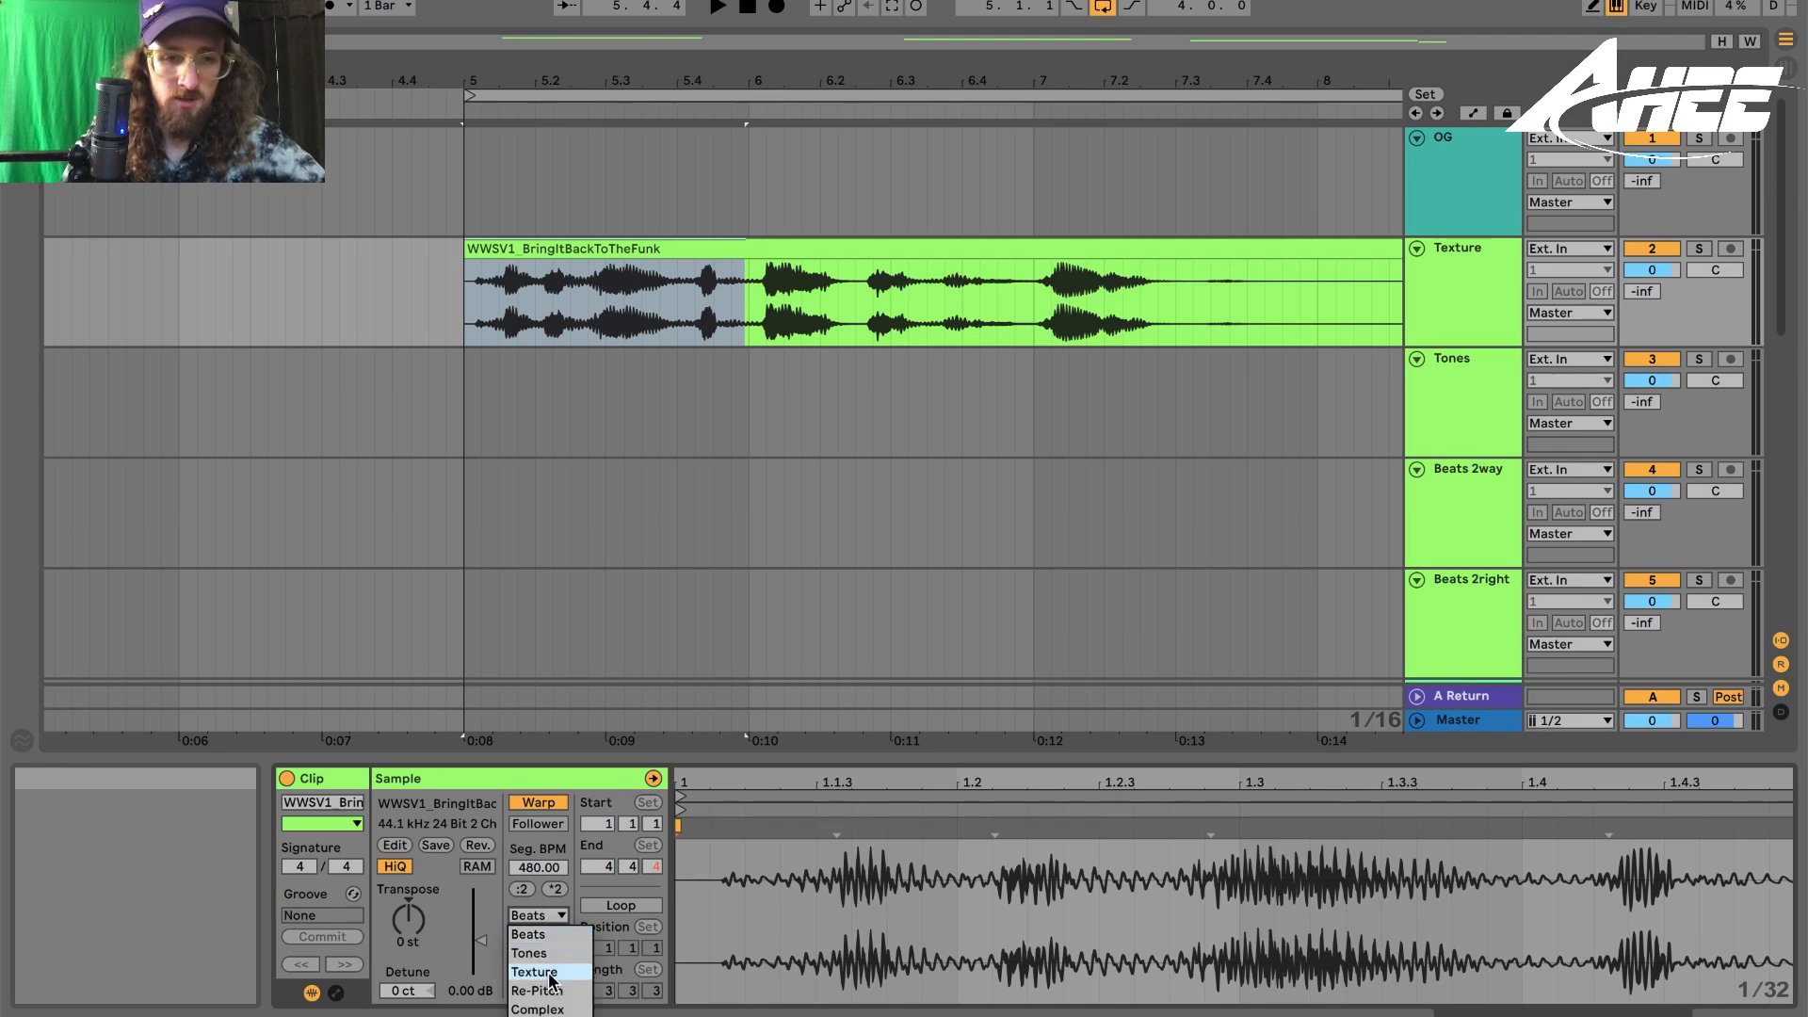
{"action": "left_click", "coordinate": [552, 980]}
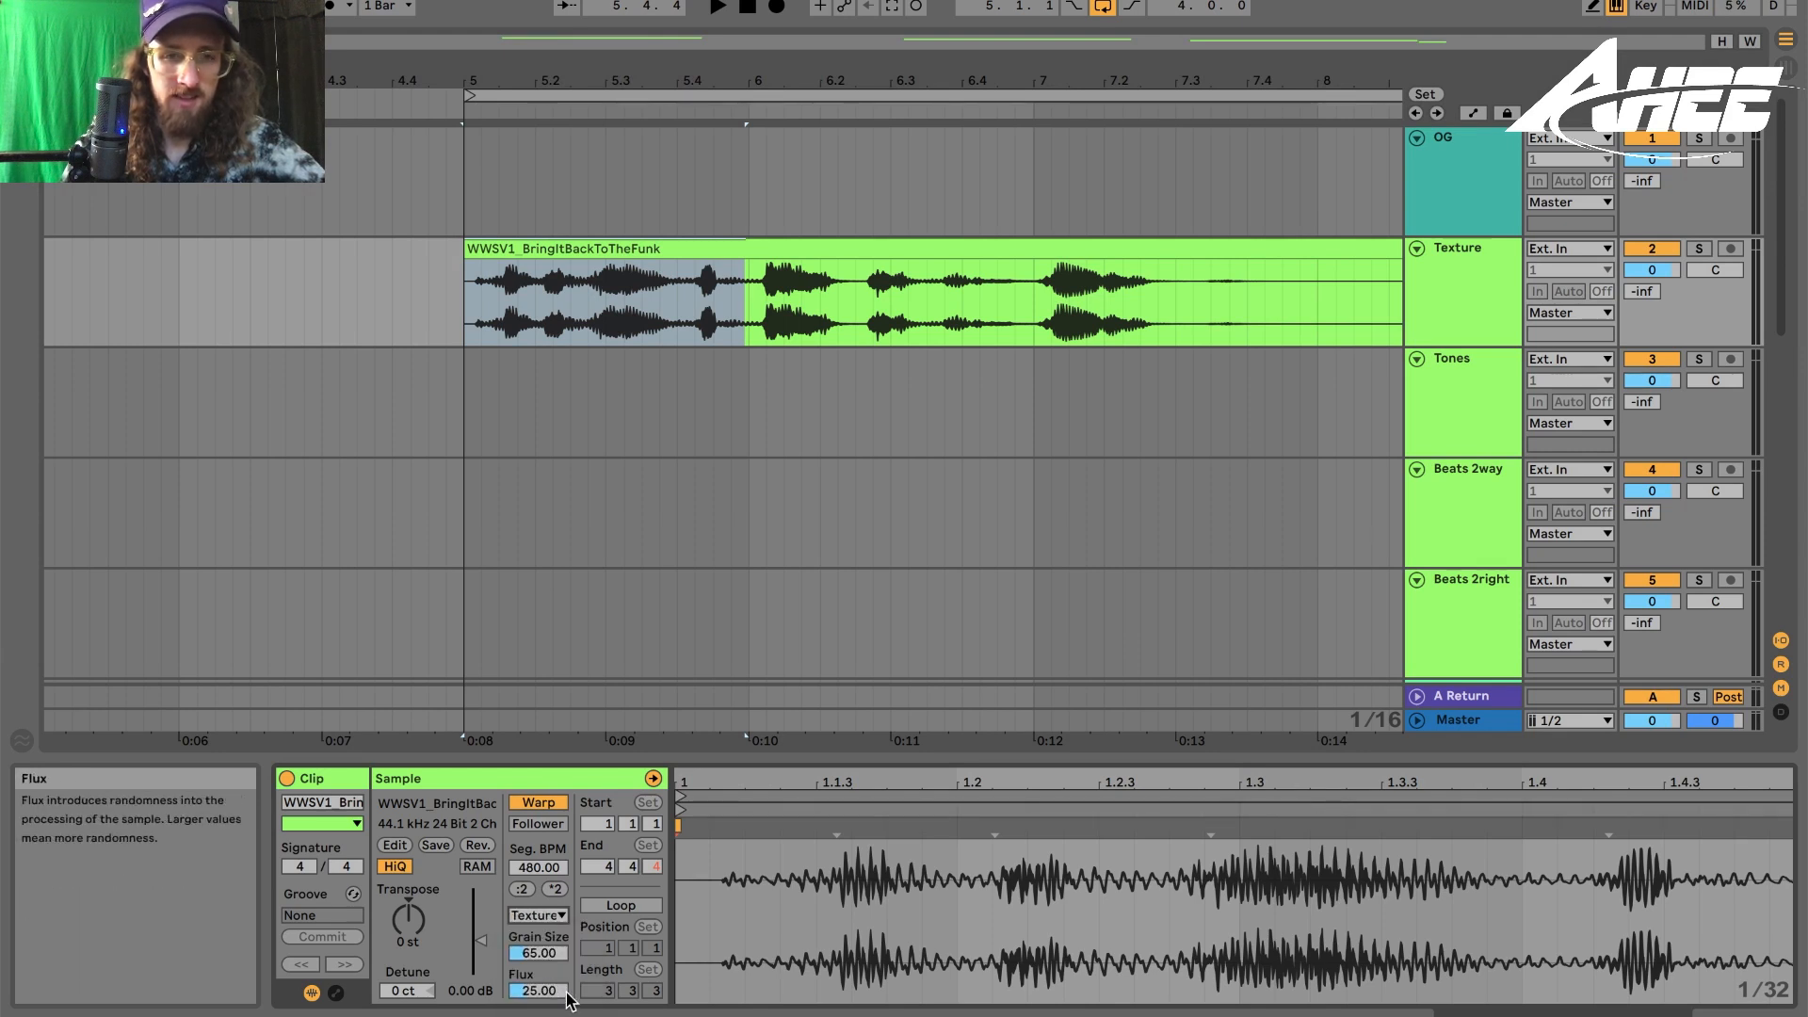
- Play the Texture clip and raise its Flux to 100
{"action": "key", "text": "space"}
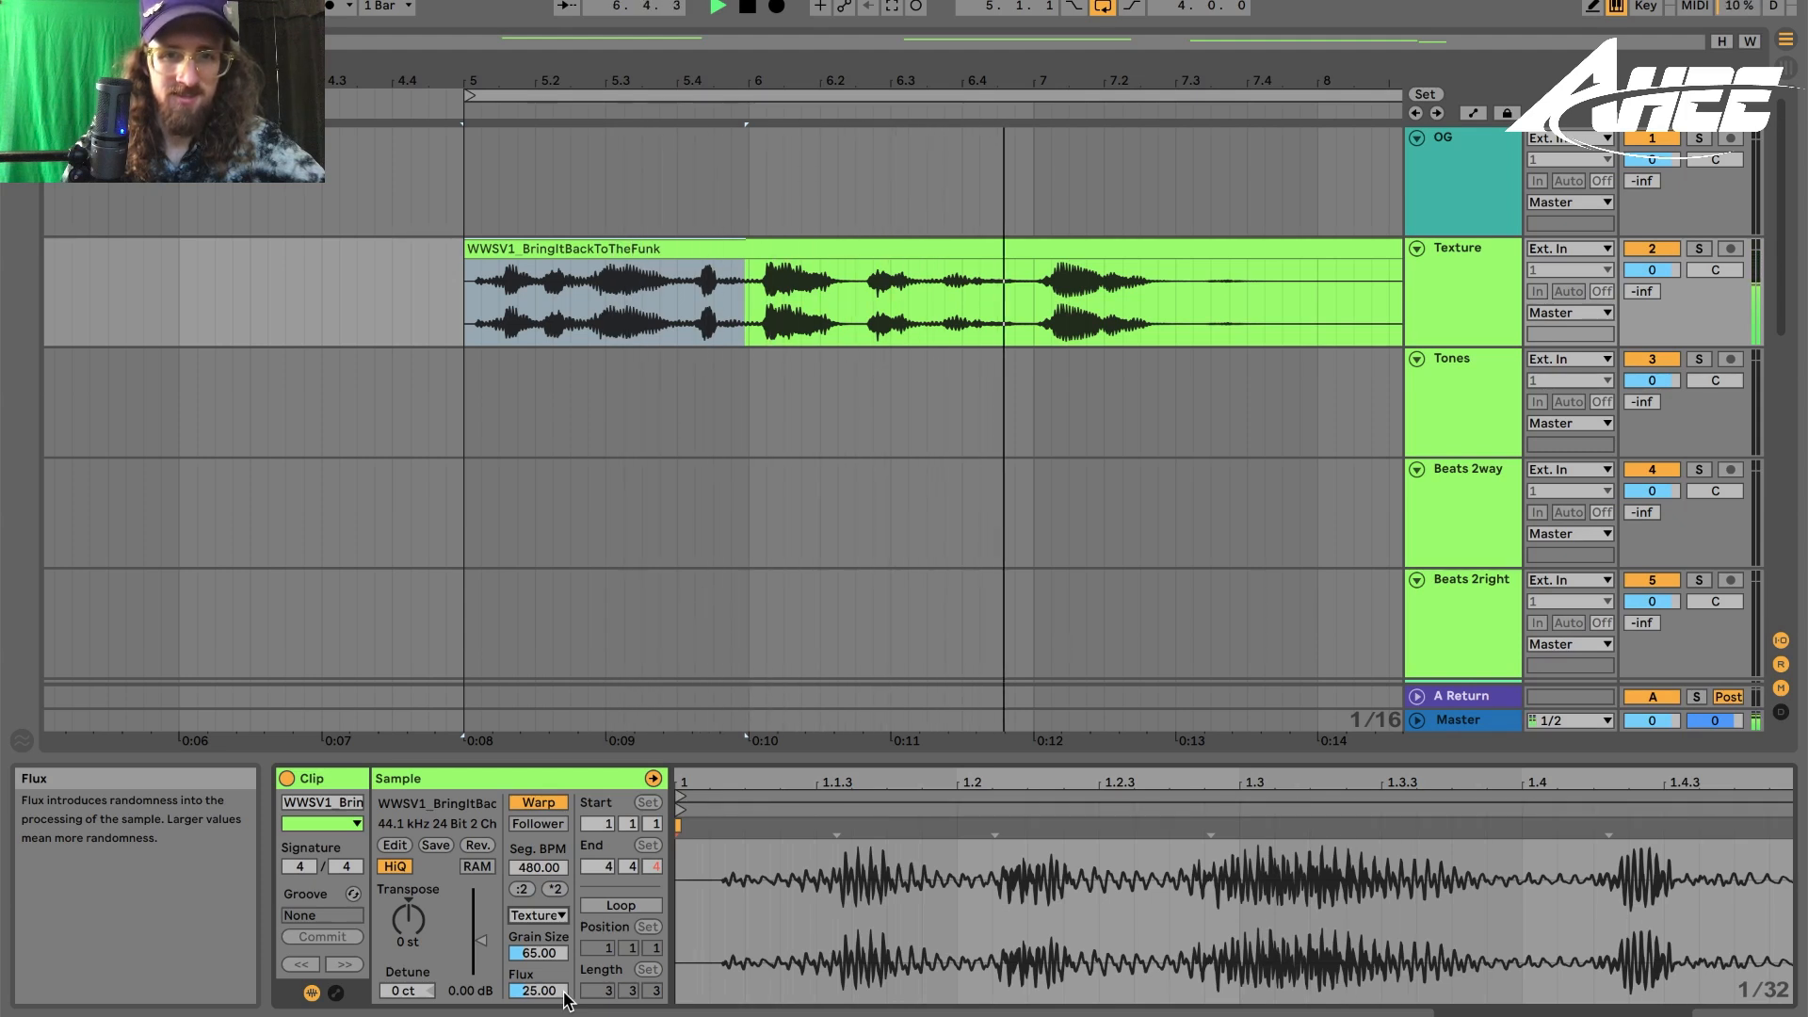
{"action": "key", "text": "space"}
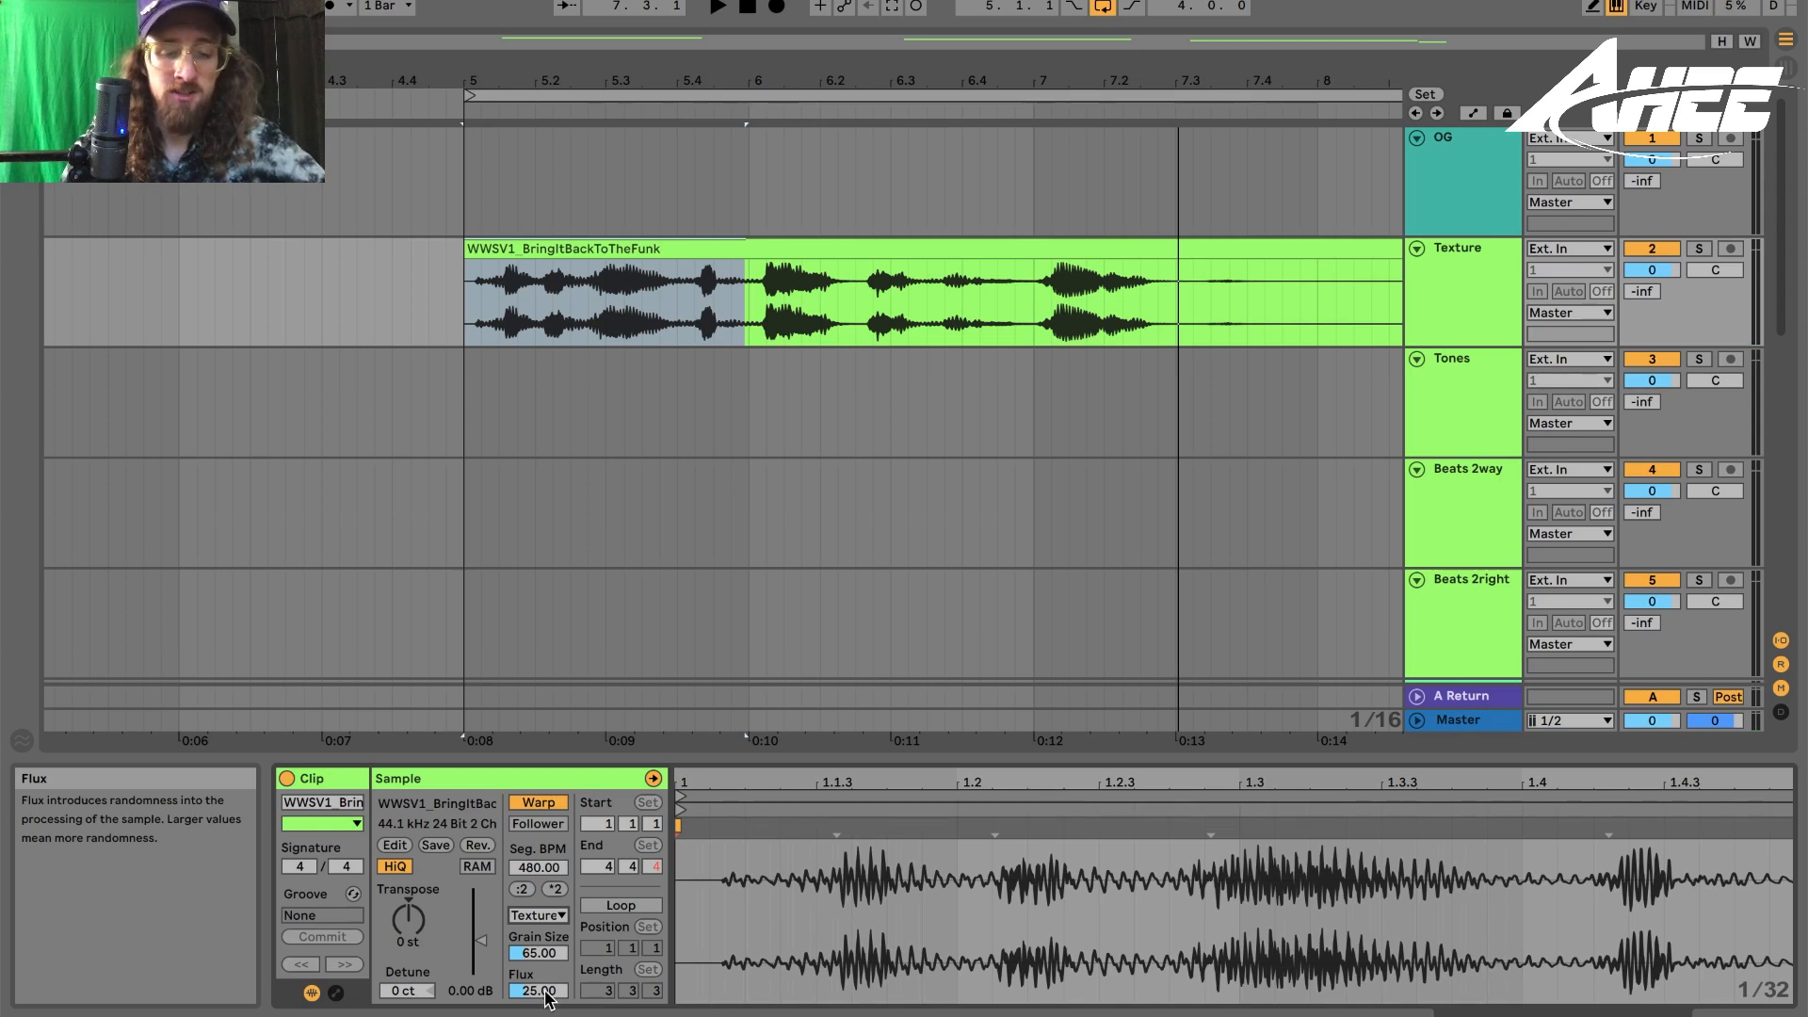
{"action": "left_click", "coordinate": [550, 290]}
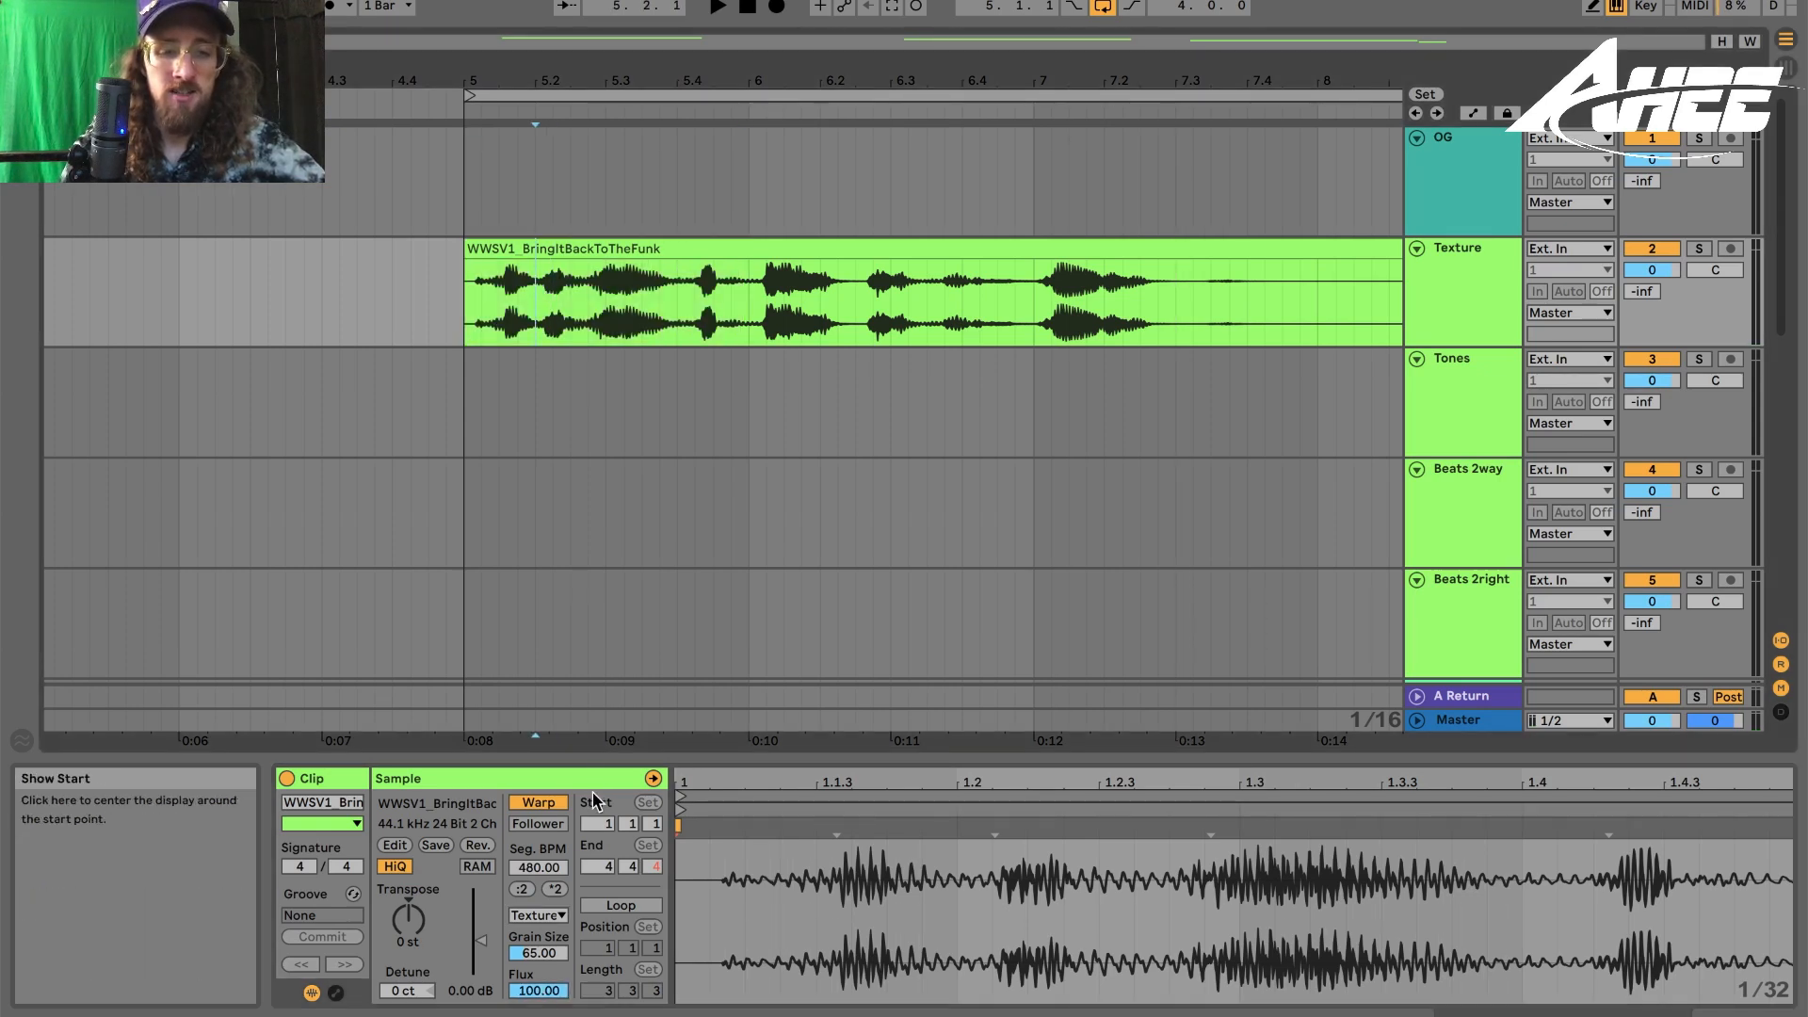
{"action": "key", "text": "space"}
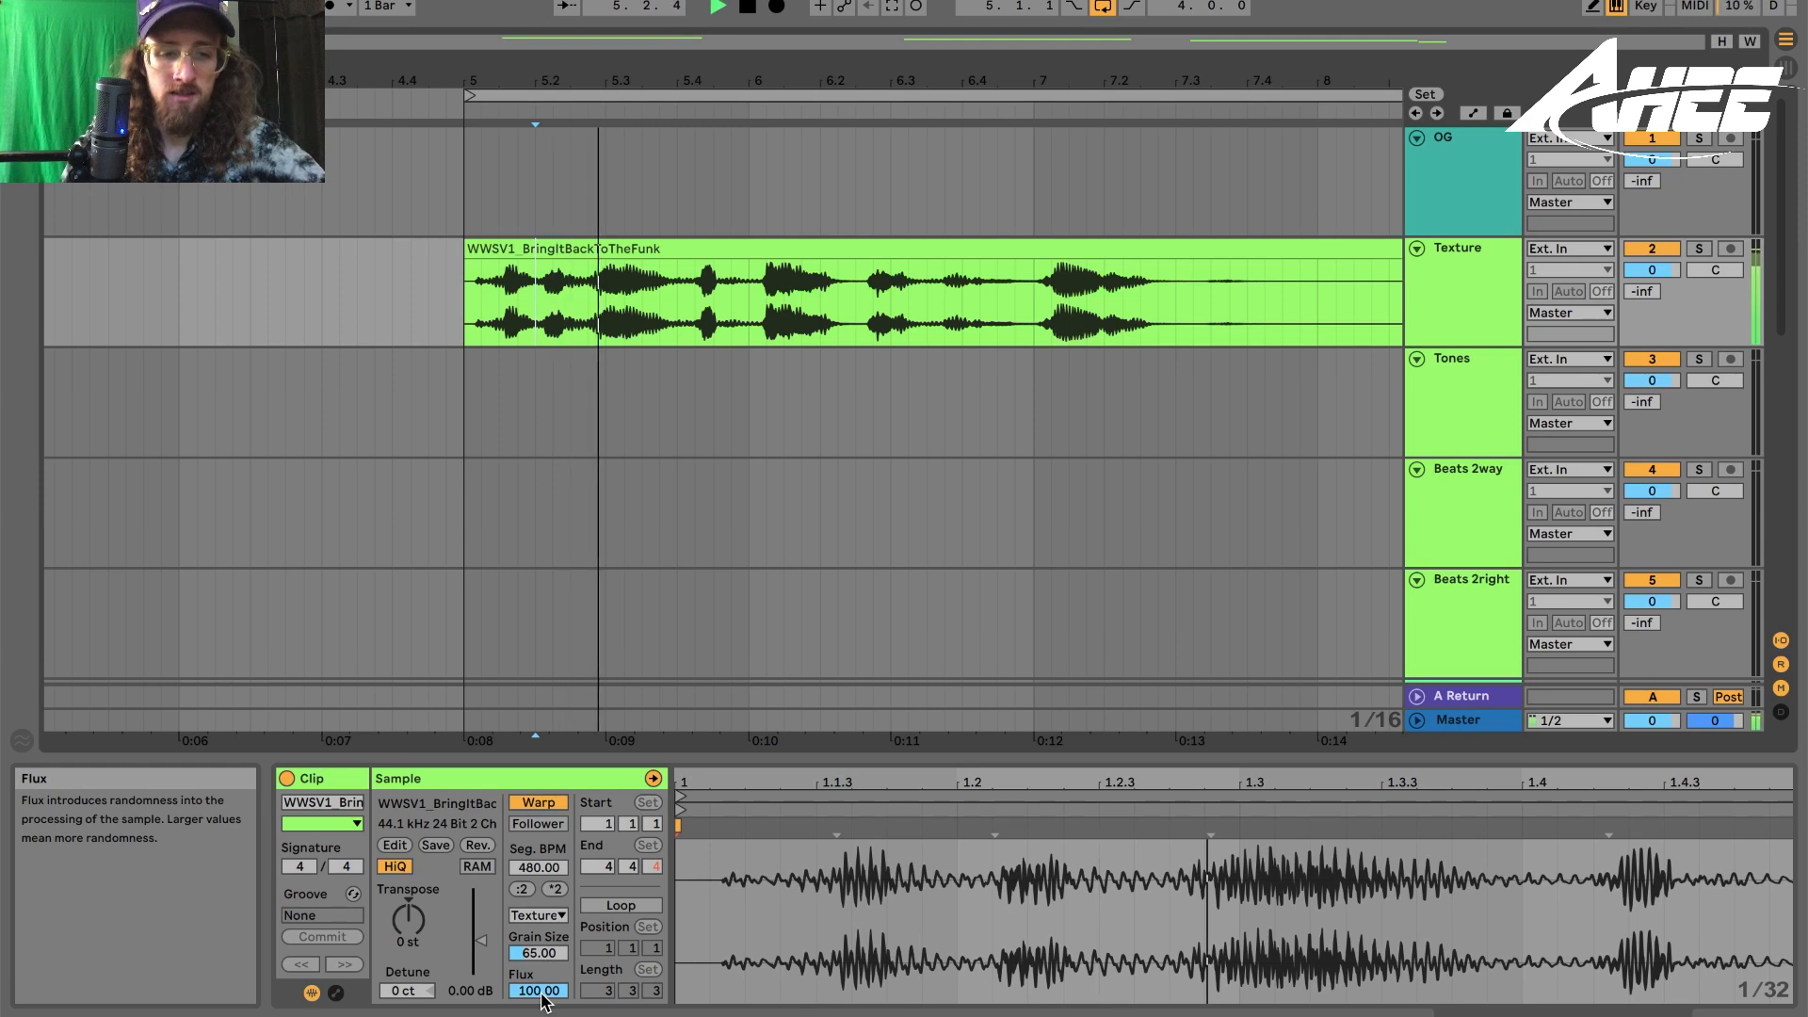
{"action": "key", "text": "space"}
- Set the clip's Flux to 0 and play it again
{"action": "left_click_drag", "start_coordinate": [542, 996], "coordinate": [543, 1016]}
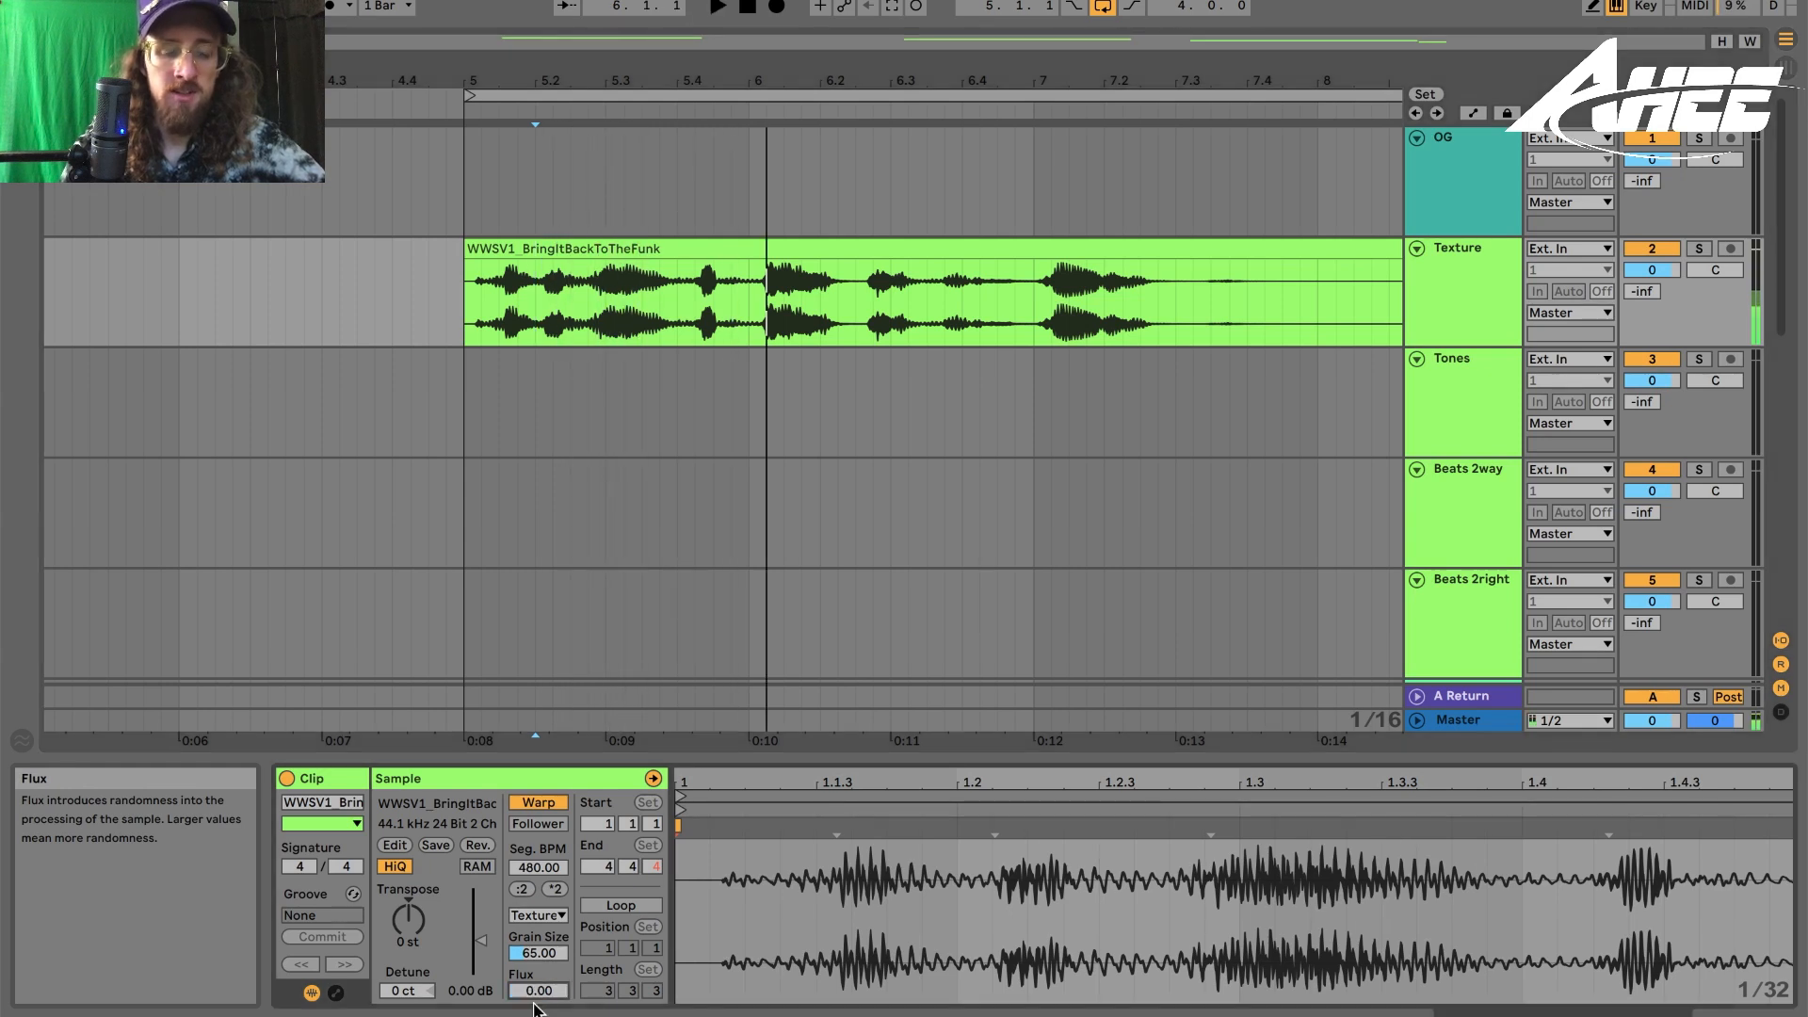
{"action": "key", "text": "space"}
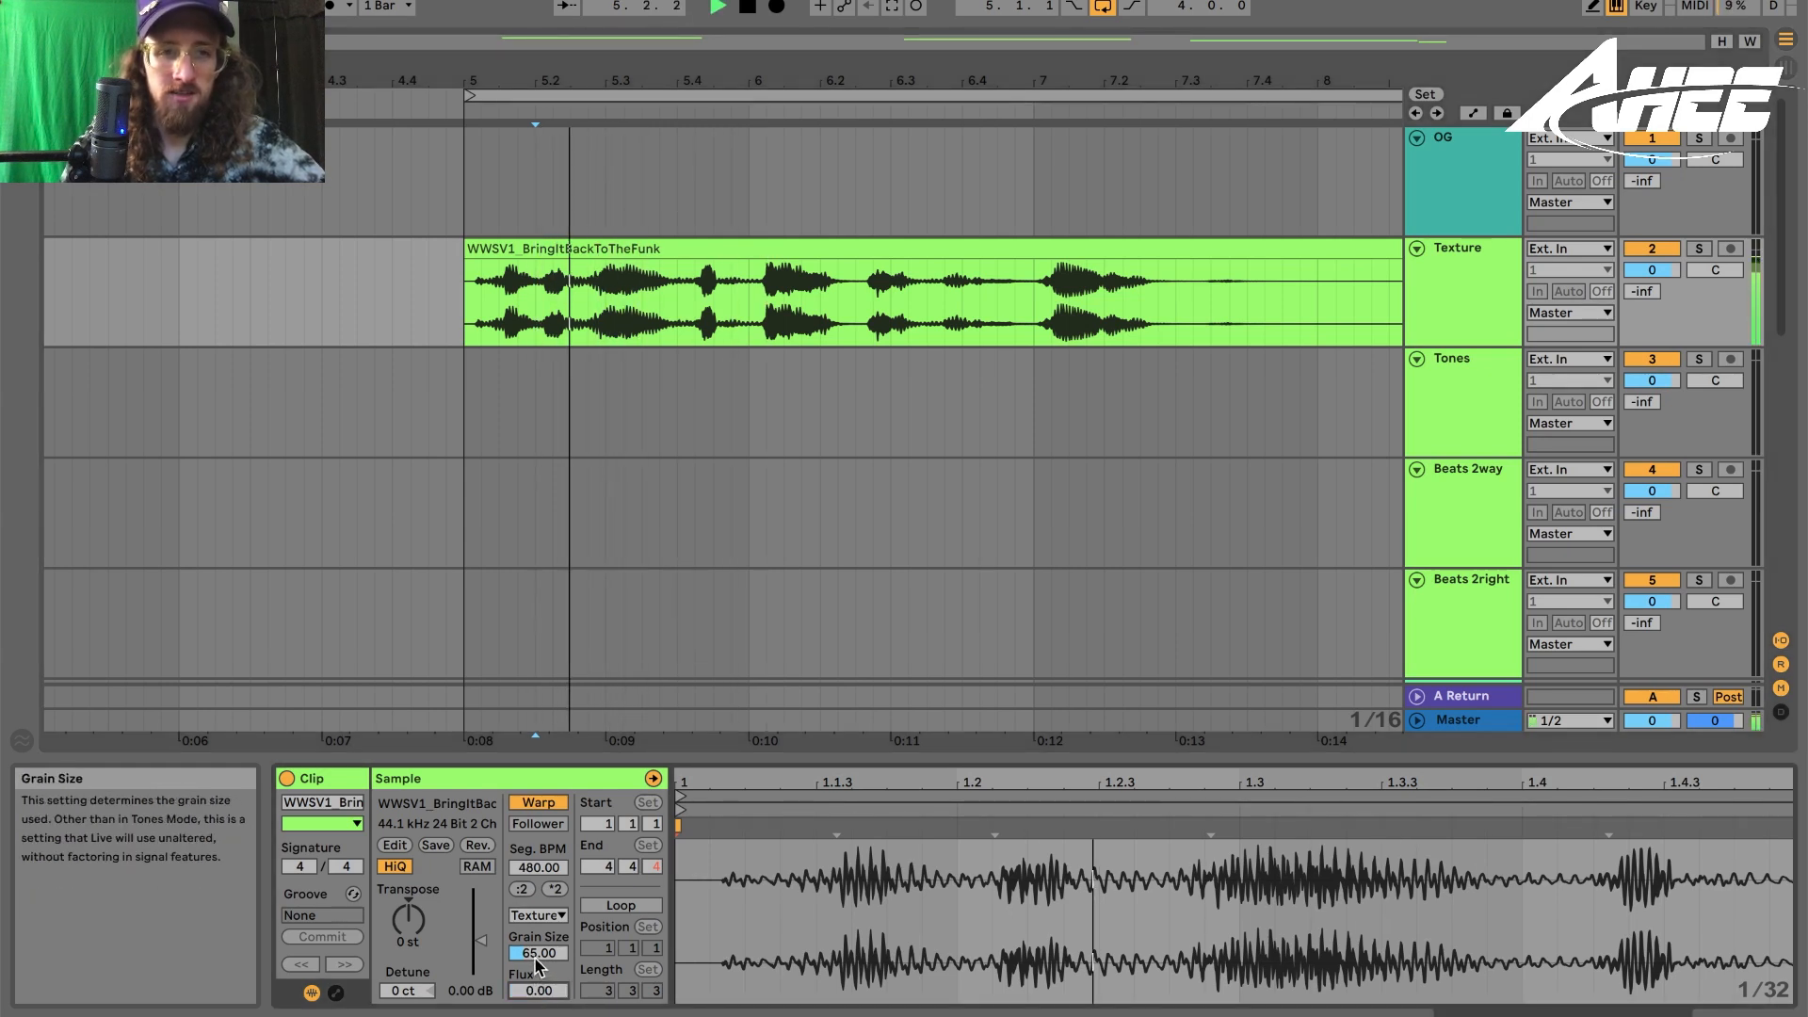
{"action": "key", "text": "space"}
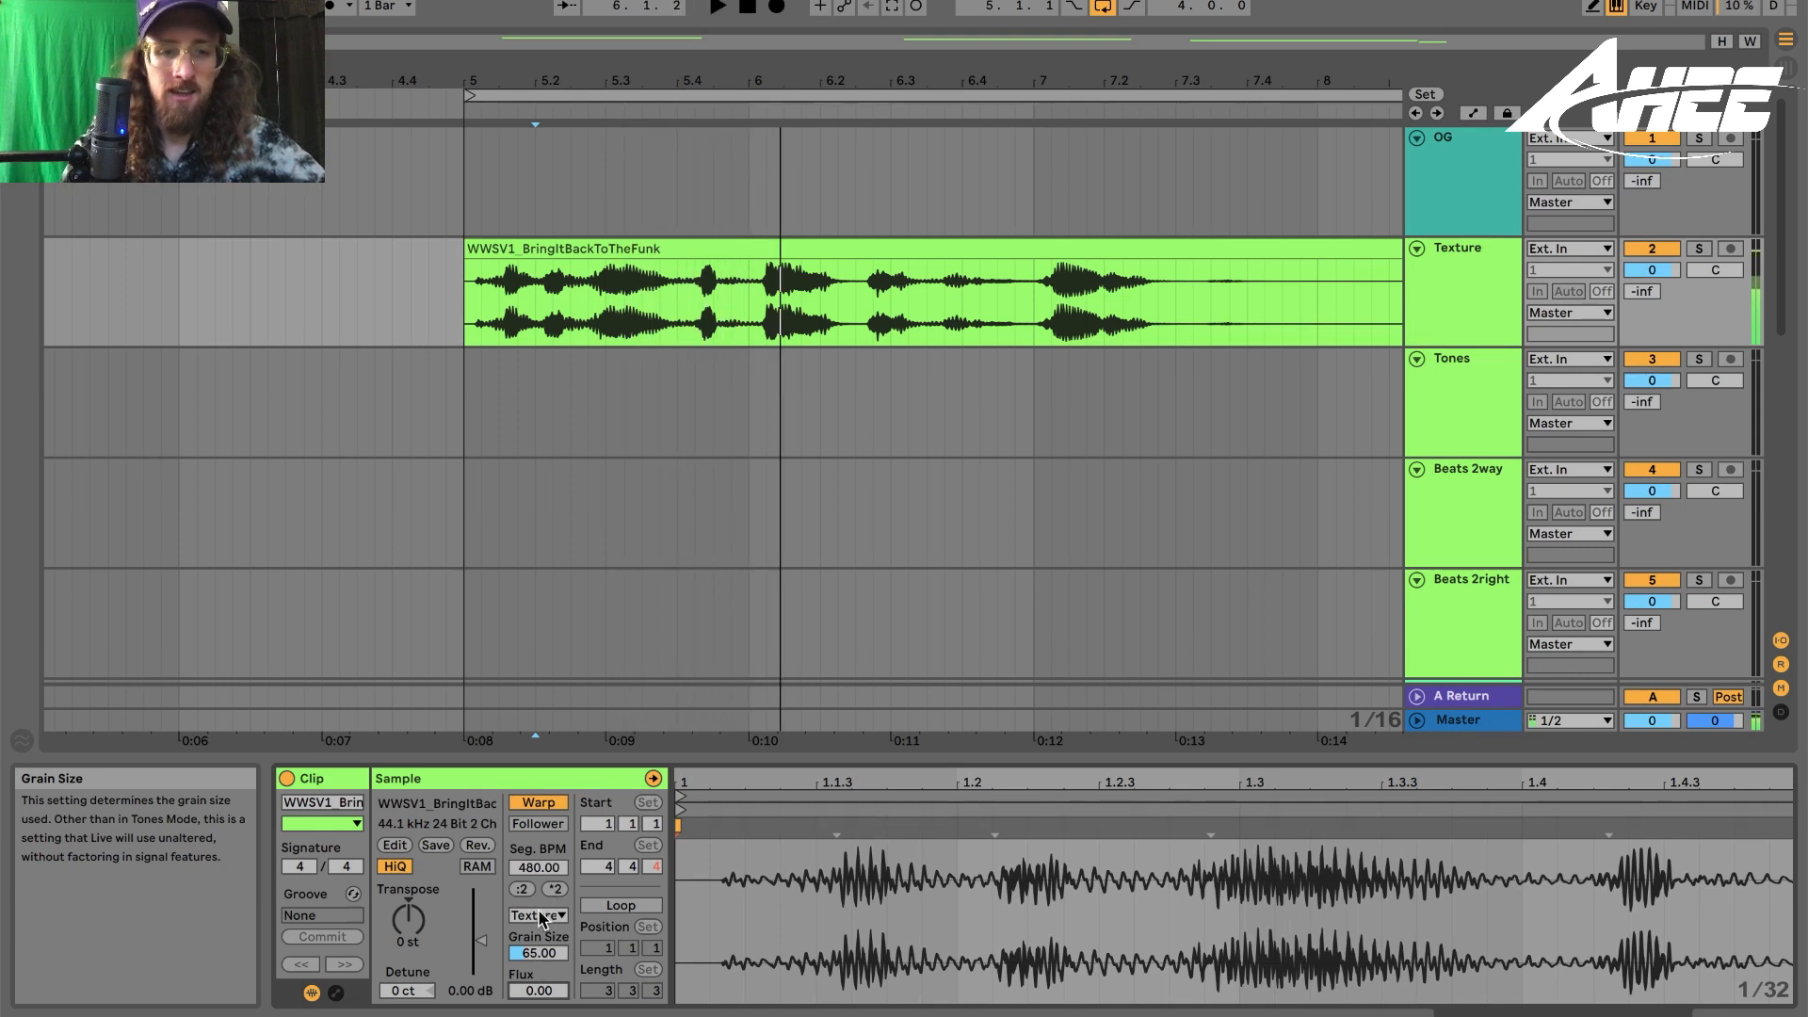
- Adjust the clip's Grain Size while auditioning it, ending at 93.76
{"action": "left_click_drag", "start_coordinate": [549, 951], "coordinate": [549, 950]}
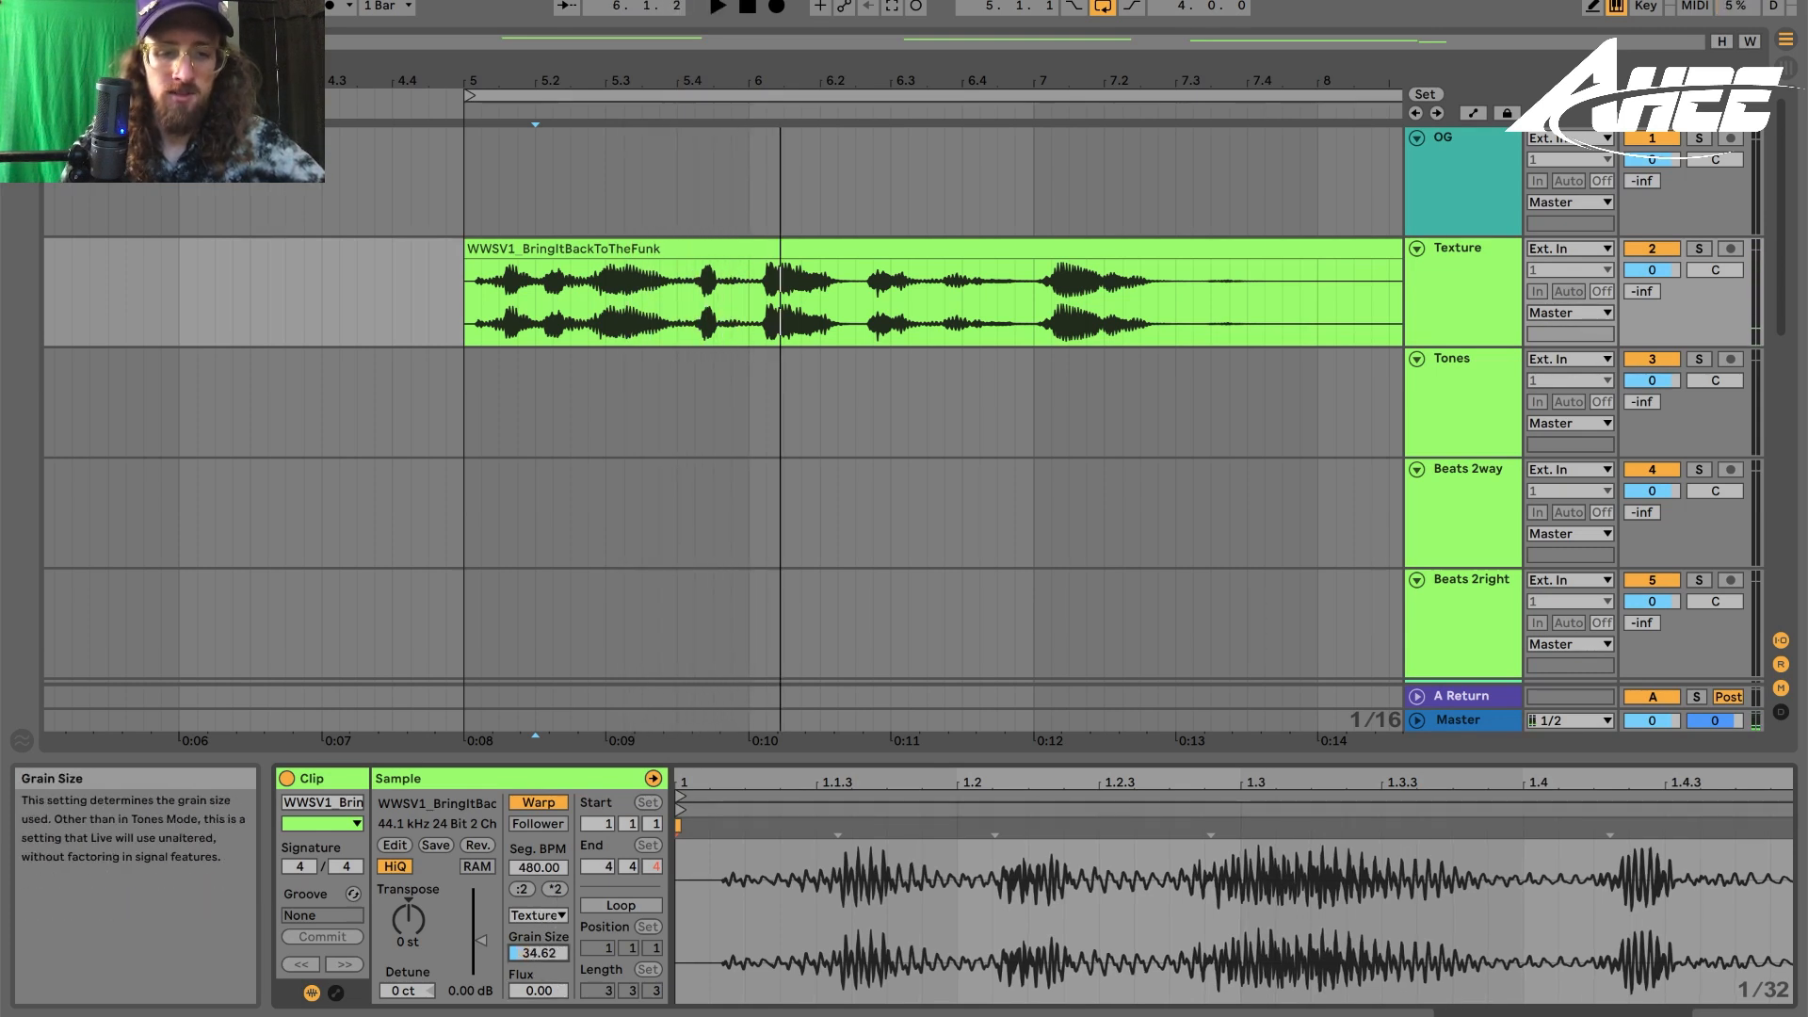
{"action": "key", "text": "space"}
{"action": "left_click_drag", "start_coordinate": [549, 952], "coordinate": [549, 810]}
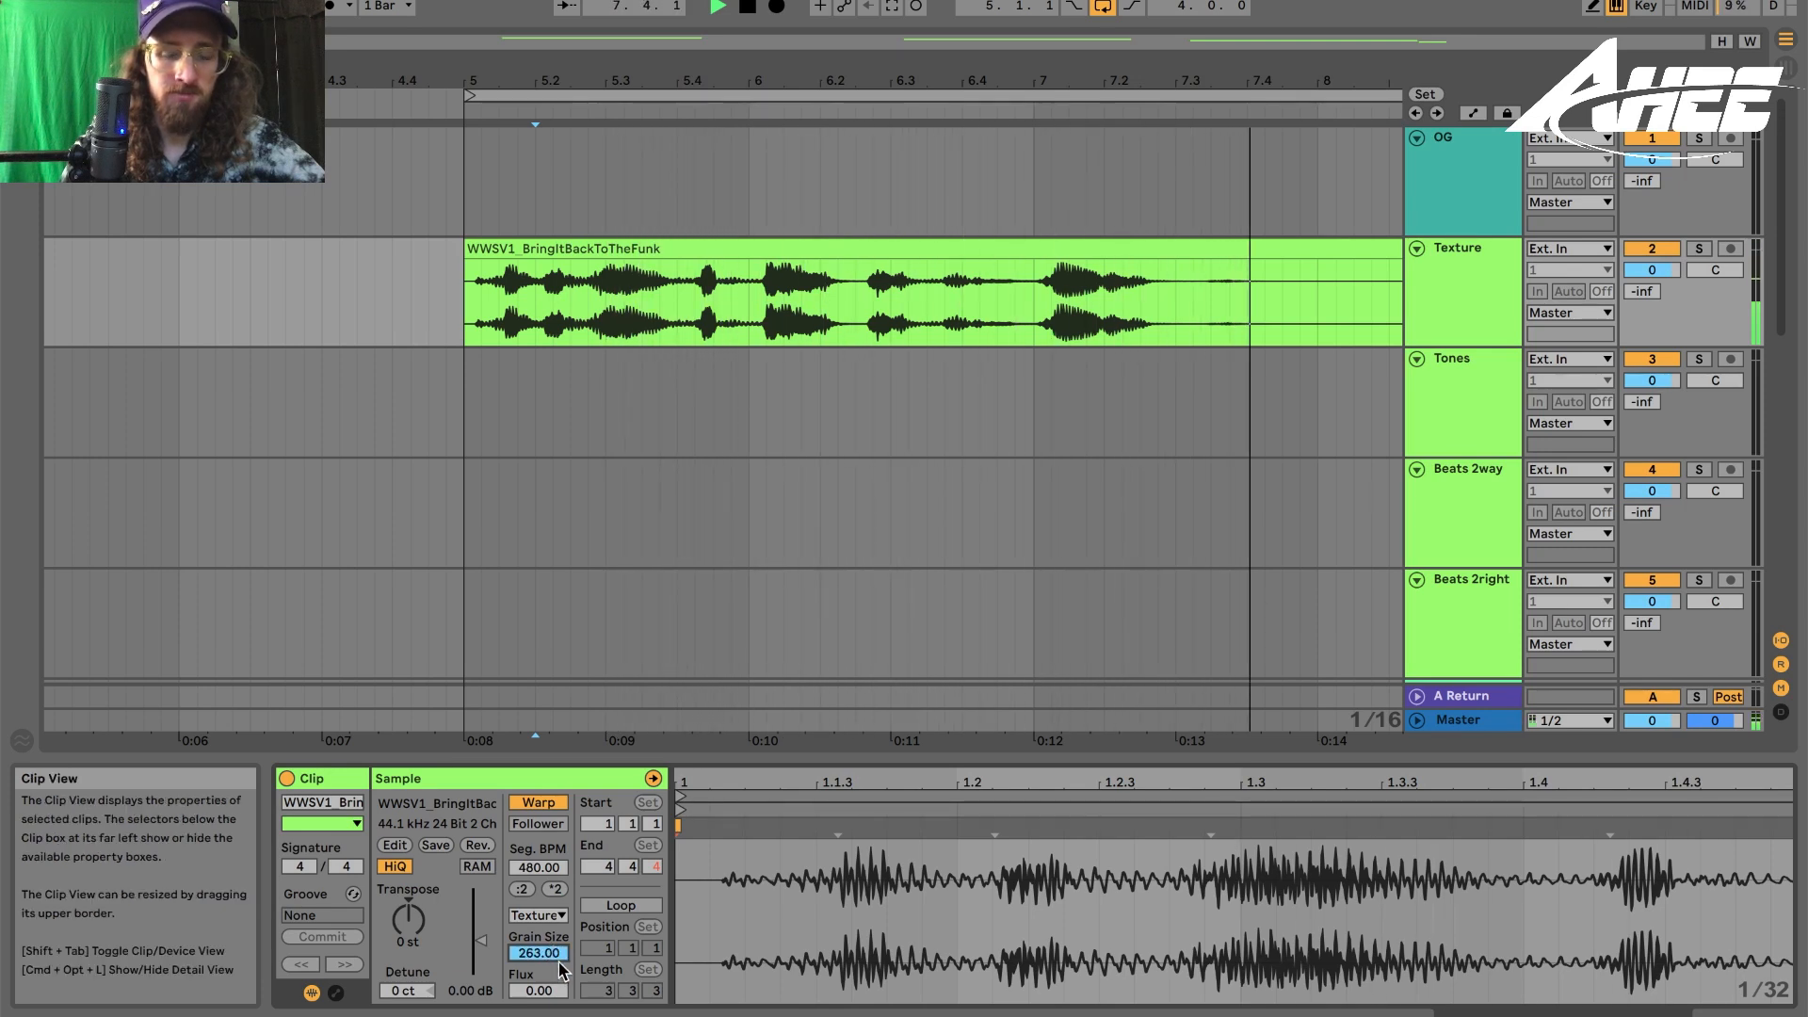
{"action": "key", "text": "space"}
{"action": "left_click_drag", "start_coordinate": [544, 967], "coordinate": [544, 1012]}
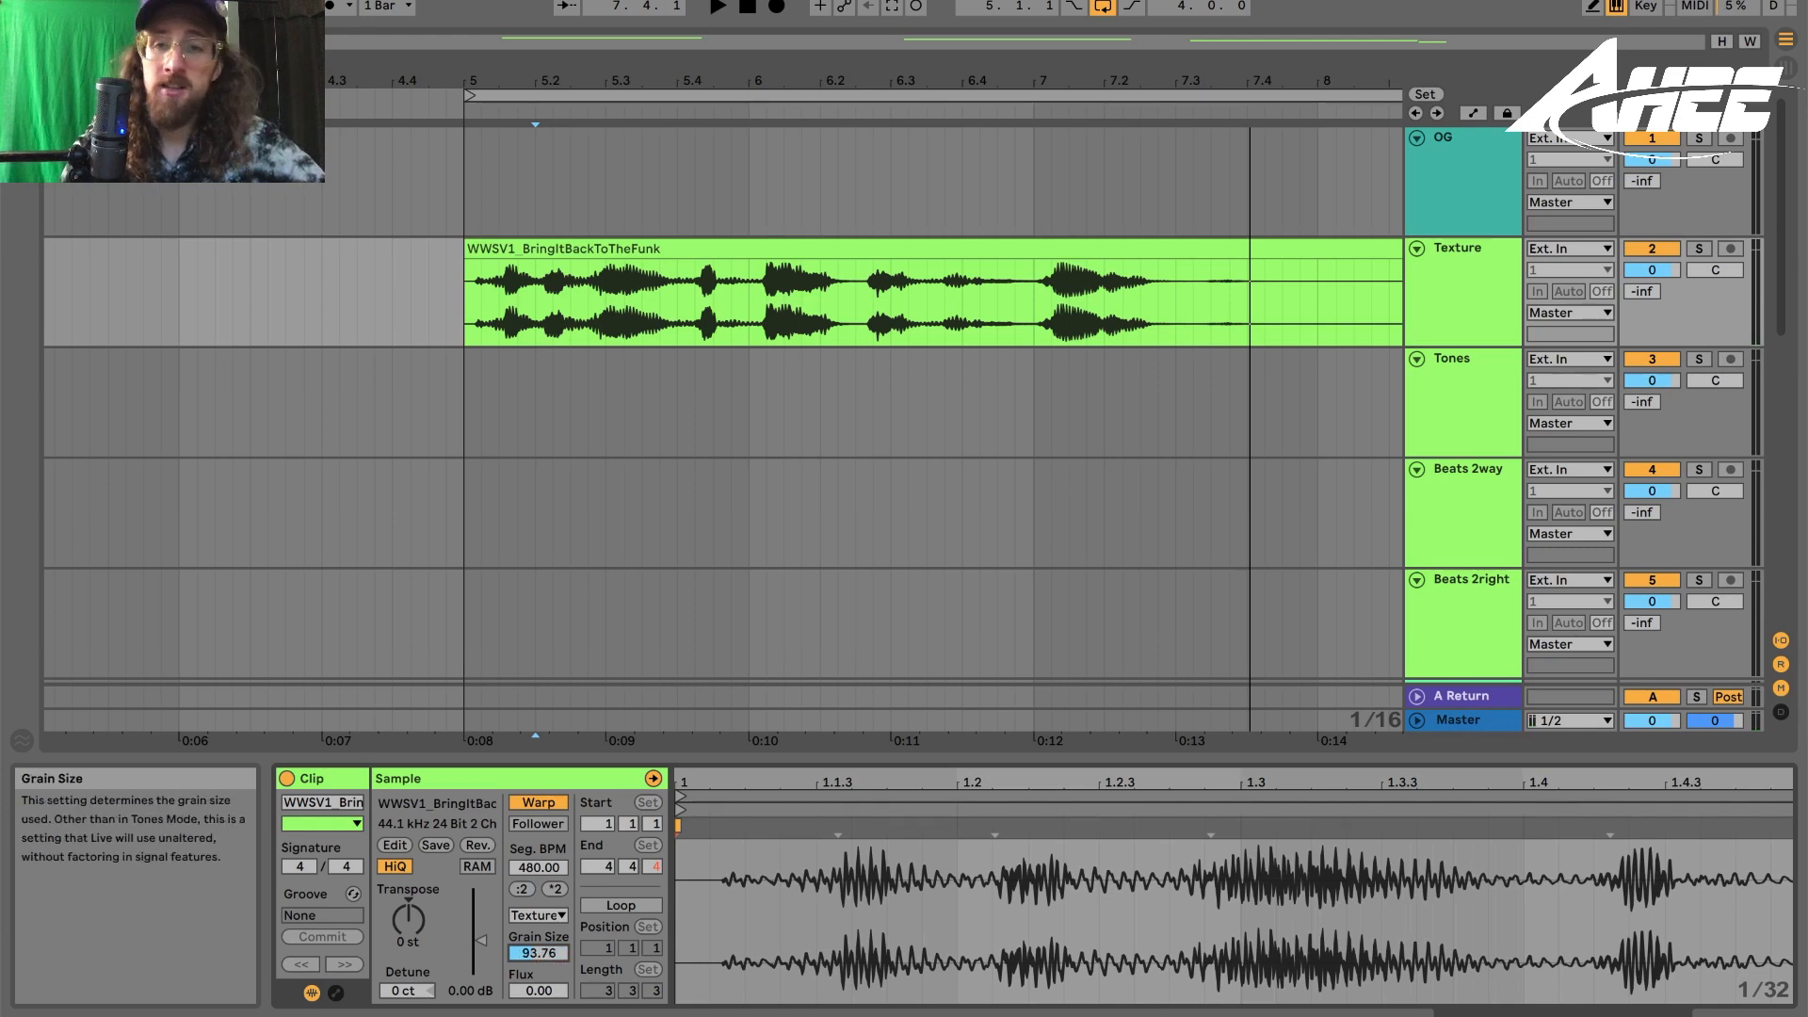
- Insert a new audio track and set its input to the Texture track
{"action": "key", "text": "ctrl+t"}
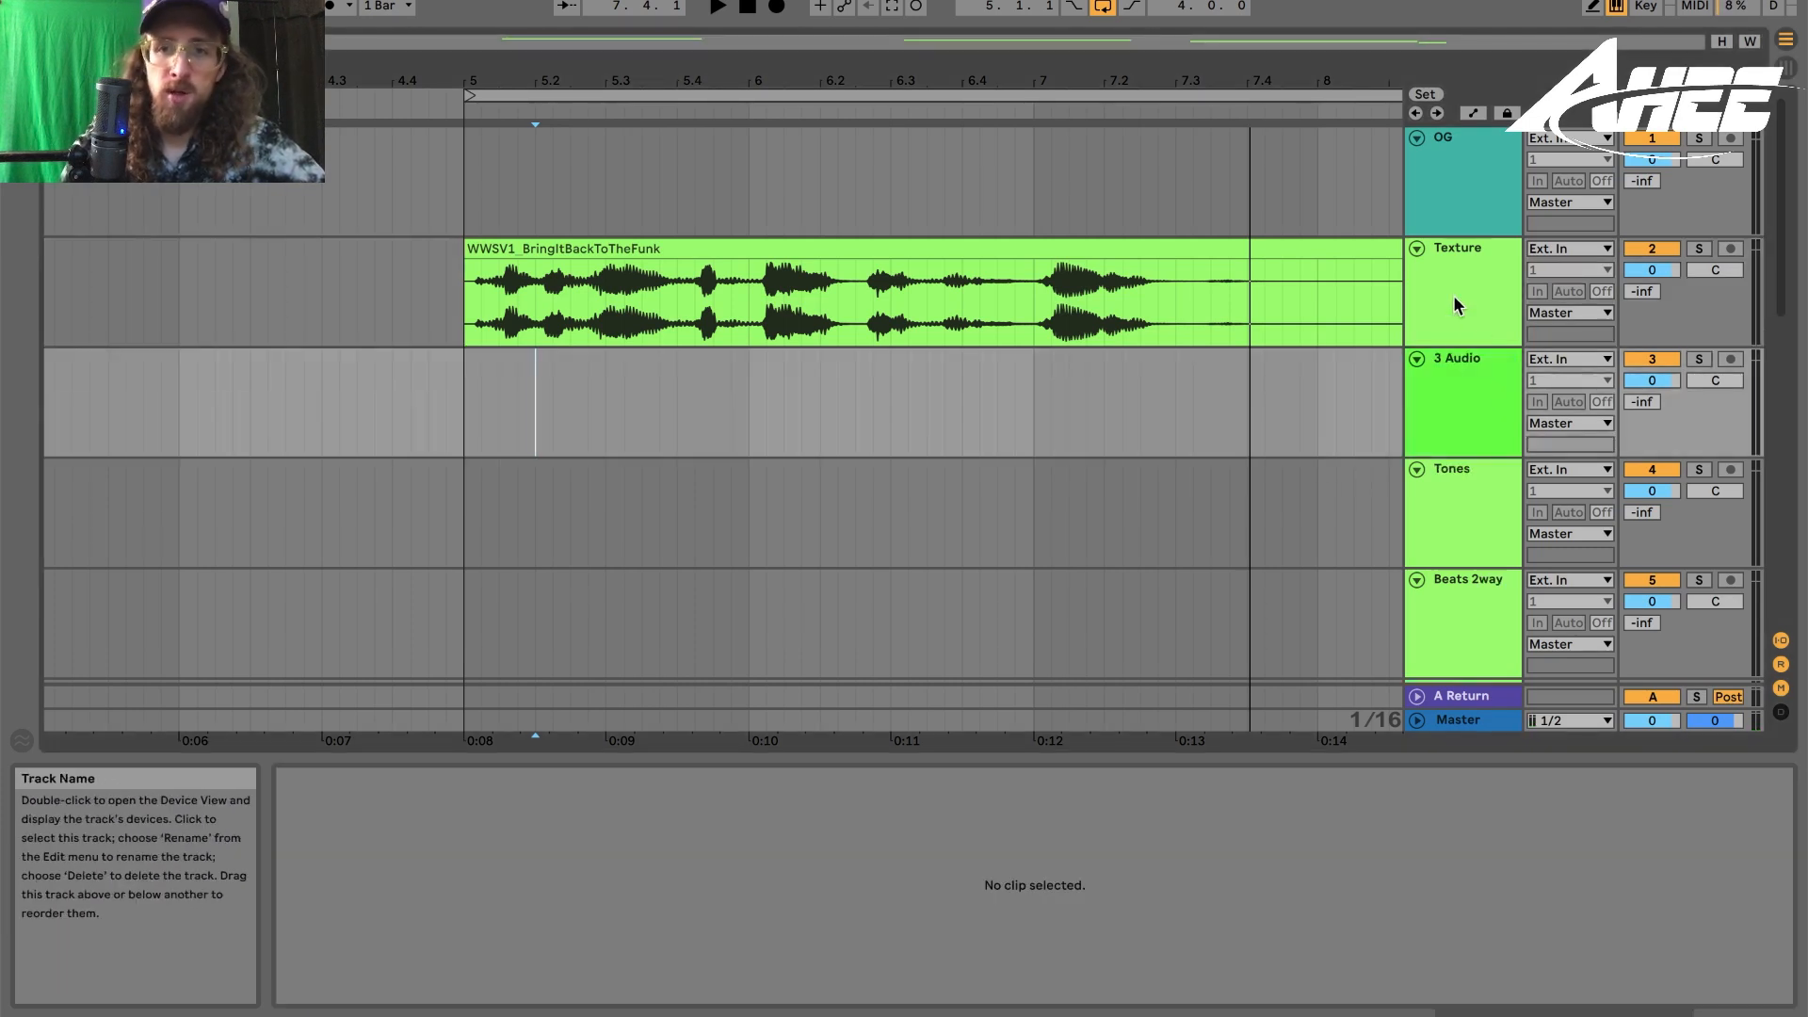
{"action": "left_click", "coordinate": [1461, 427]}
{"action": "left_click", "coordinate": [1570, 359]}
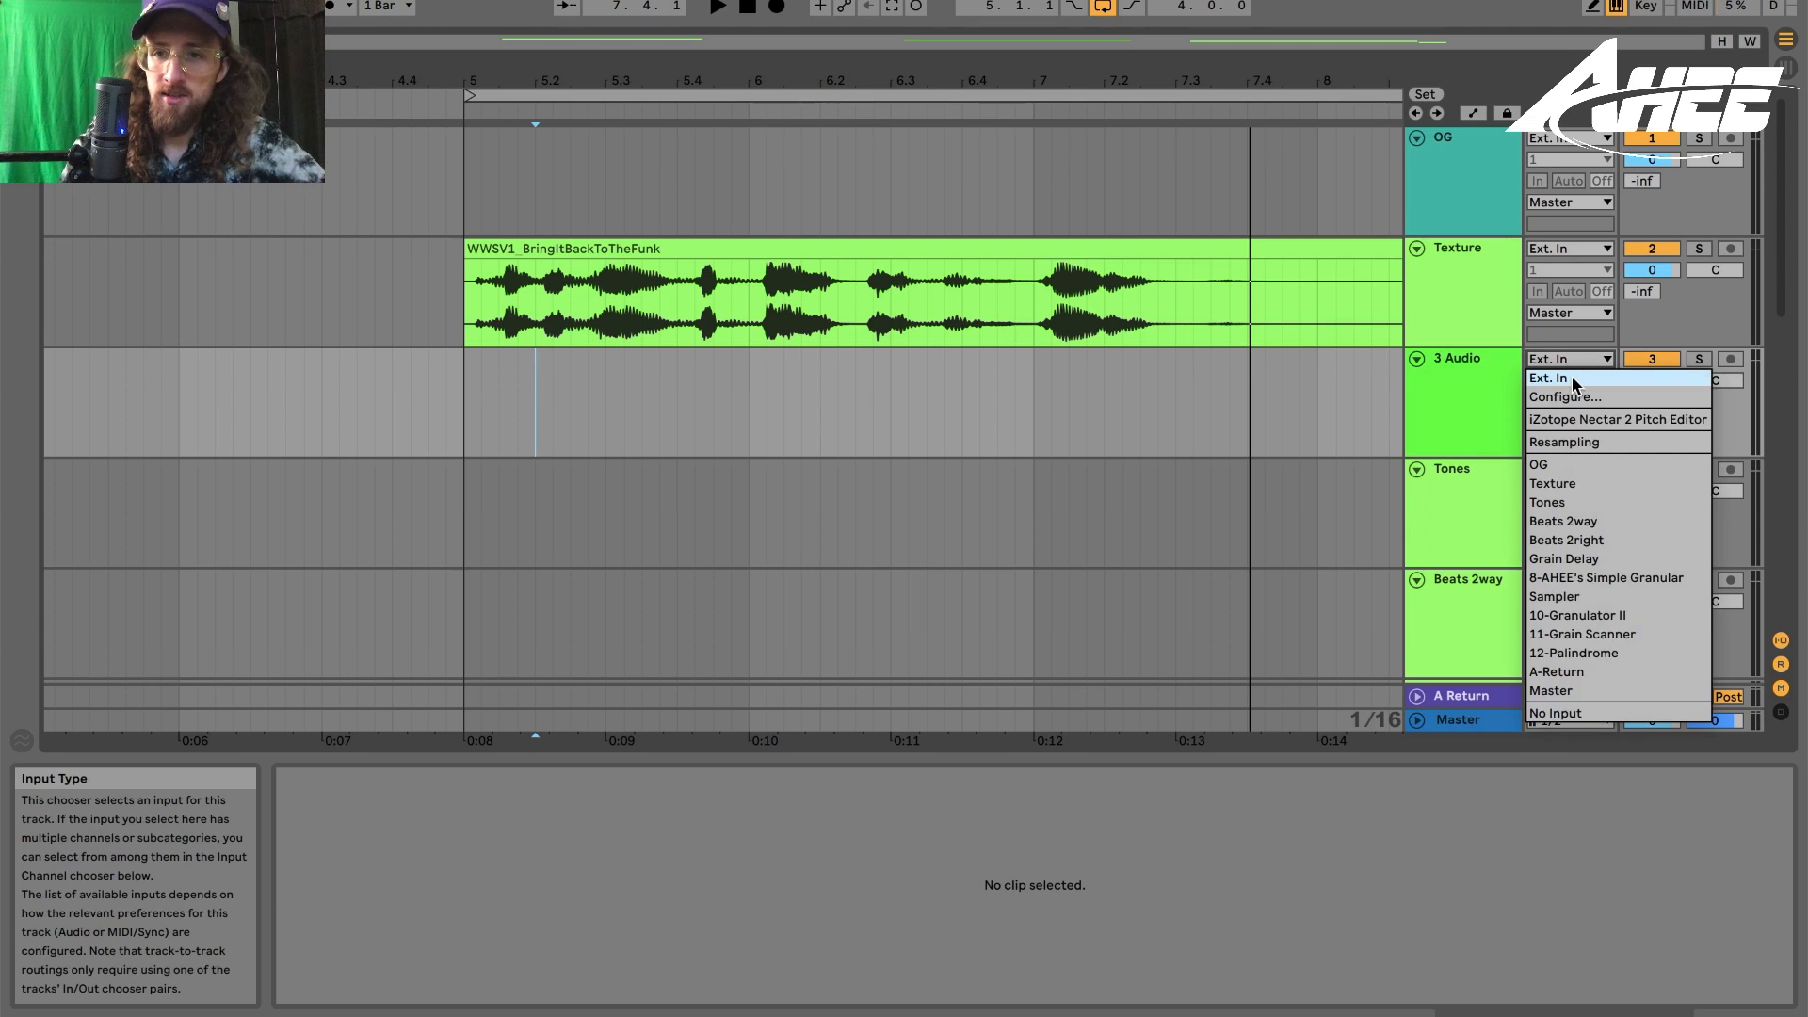
{"action": "left_click", "coordinate": [1453, 372]}
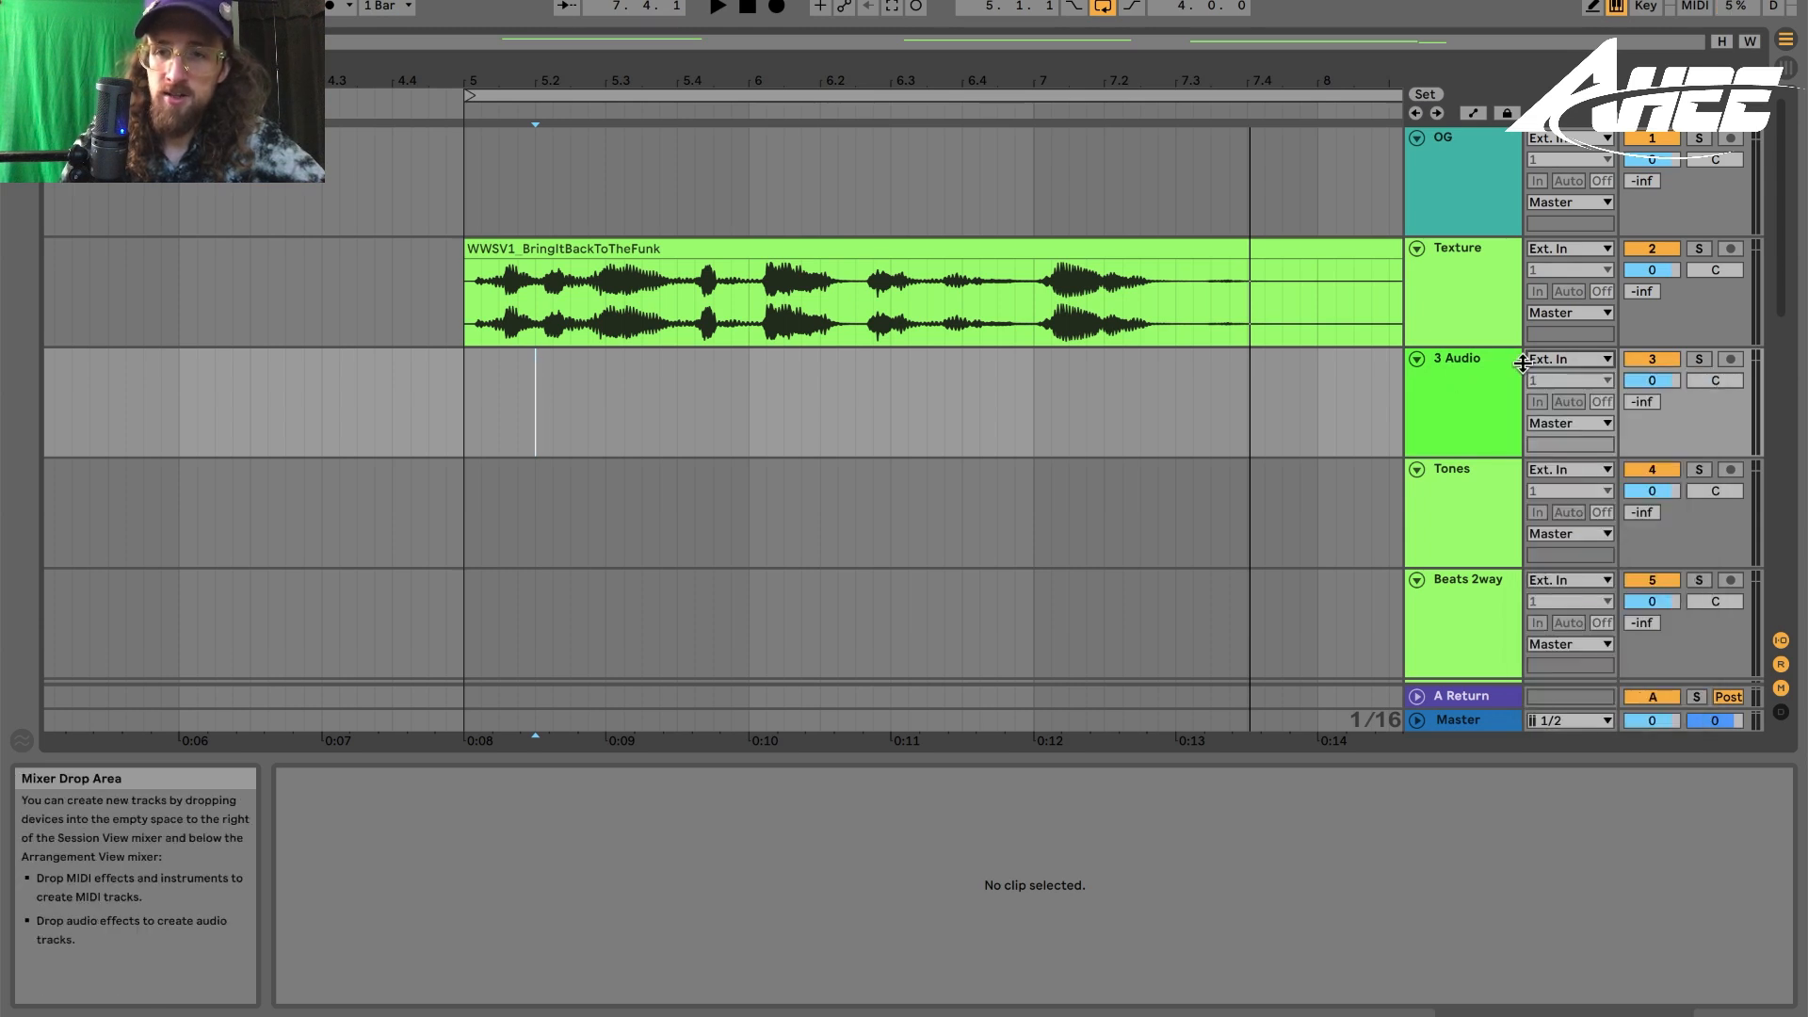
{"action": "left_click", "coordinate": [1552, 364]}
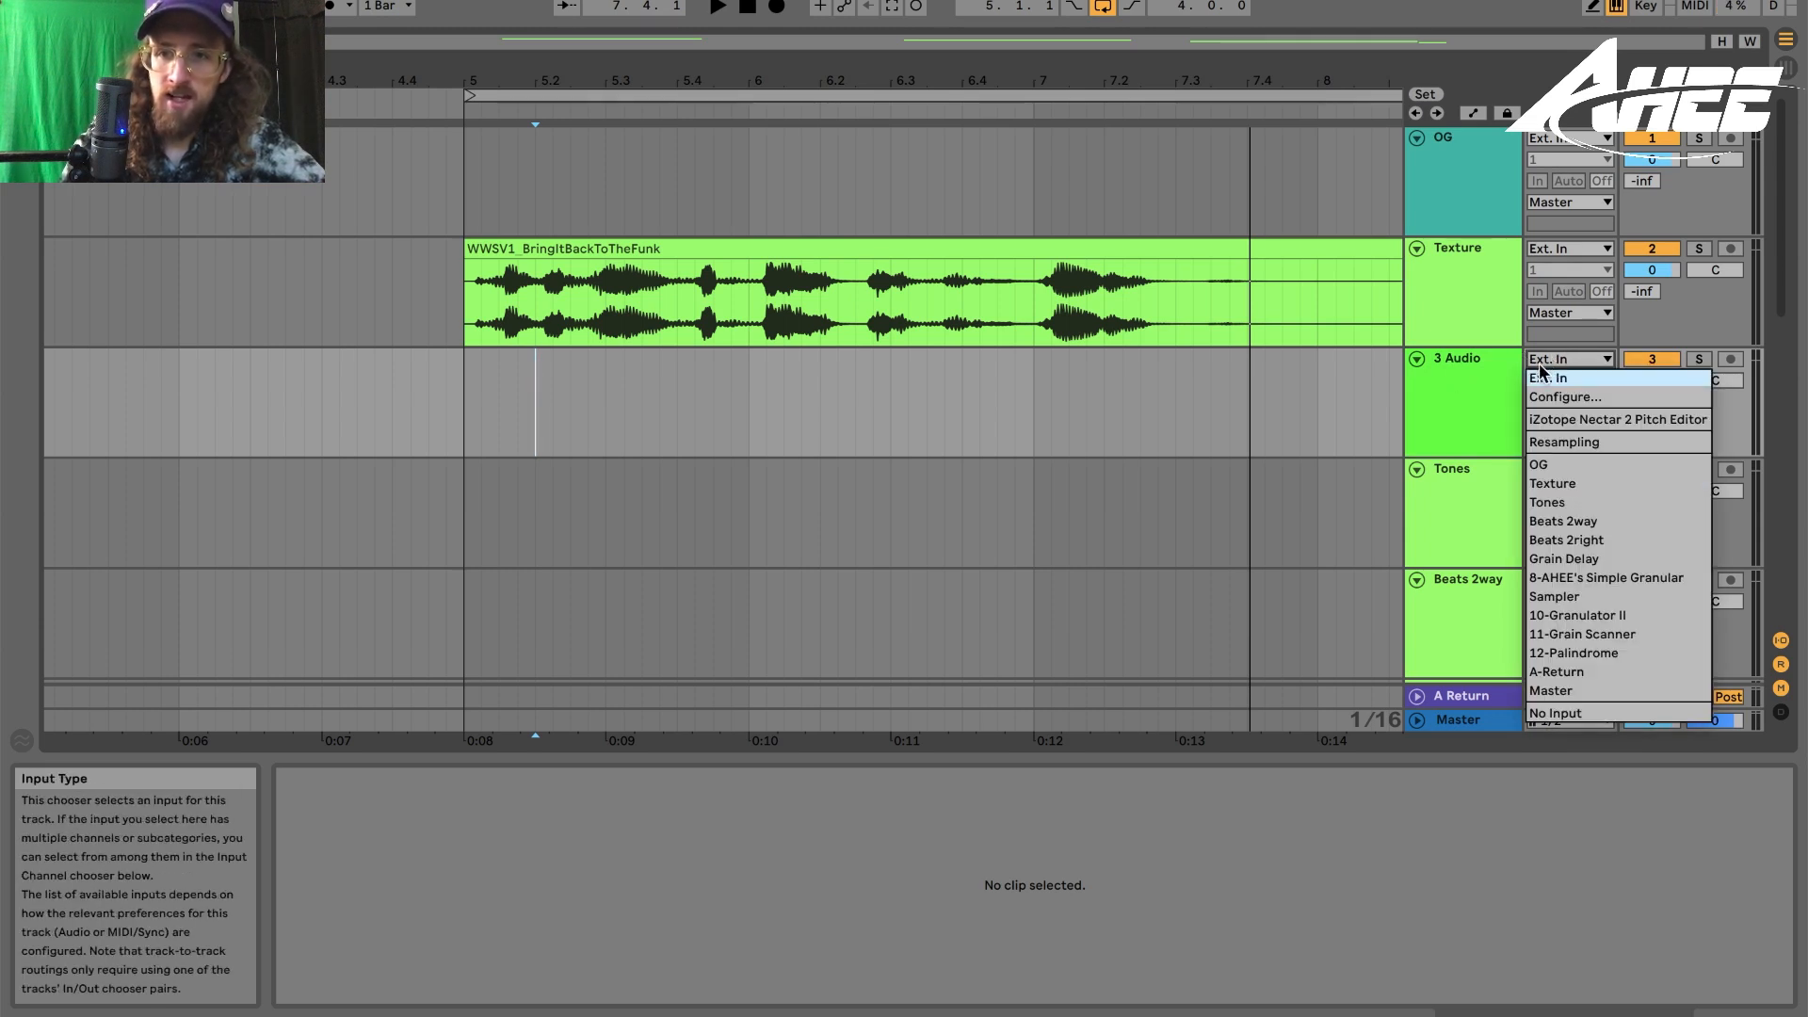
{"action": "left_click", "coordinate": [1563, 484]}
- Arm the new 3 Audio track and set the Texture clip's Grain Size to 2.00
{"action": "left_click", "coordinate": [847, 256]}
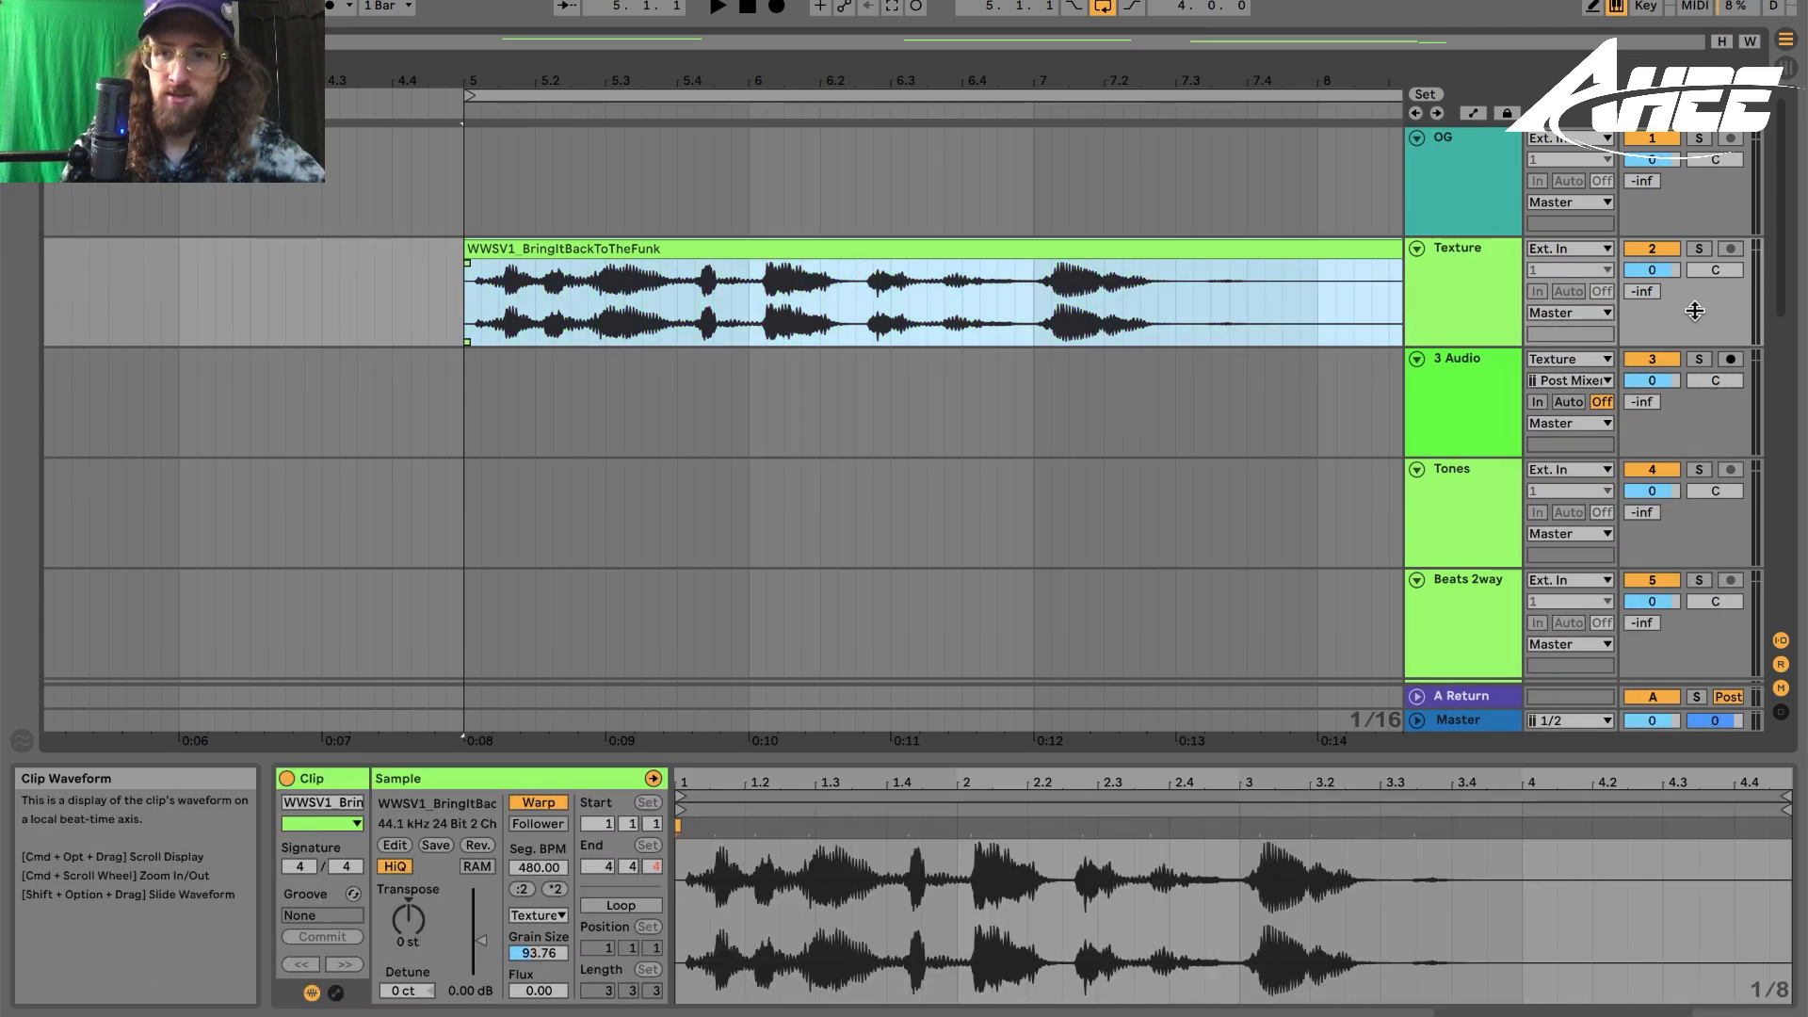
{"action": "left_click", "coordinate": [1735, 366]}
{"action": "left_click", "coordinate": [466, 409]}
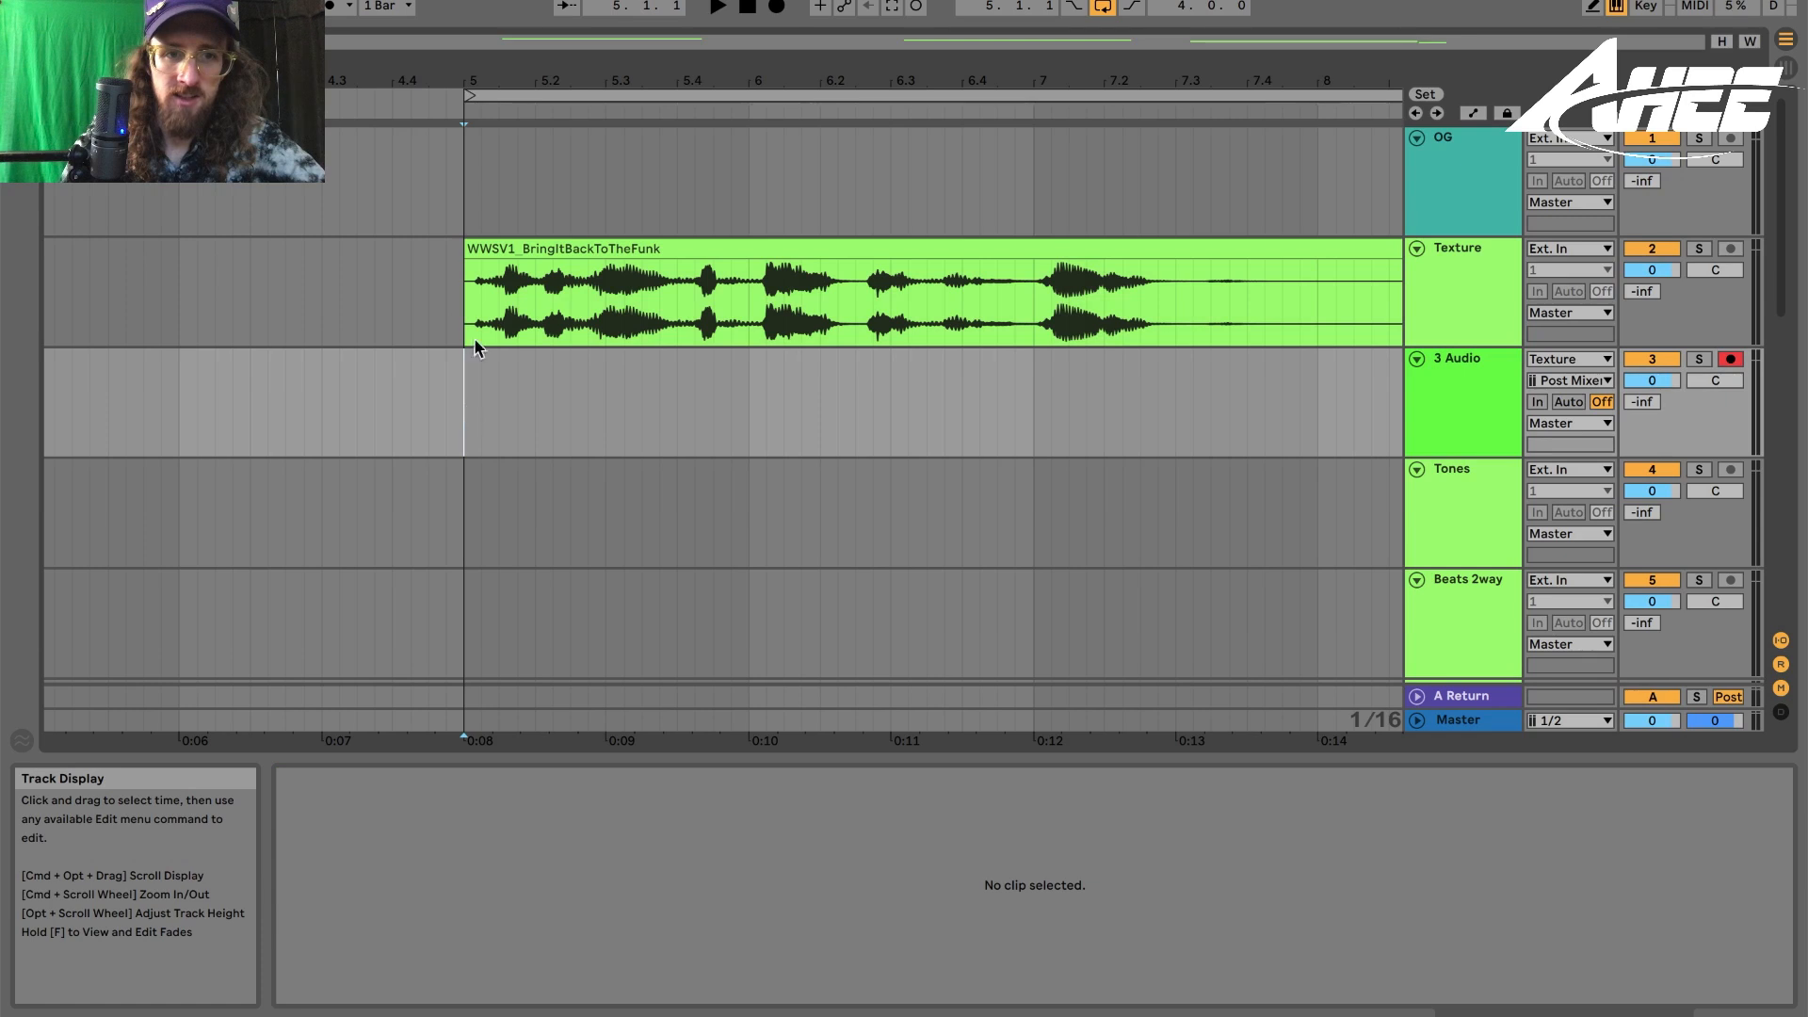
{"action": "left_click_drag", "start_coordinate": [461, 317], "coordinate": [1194, 315]}
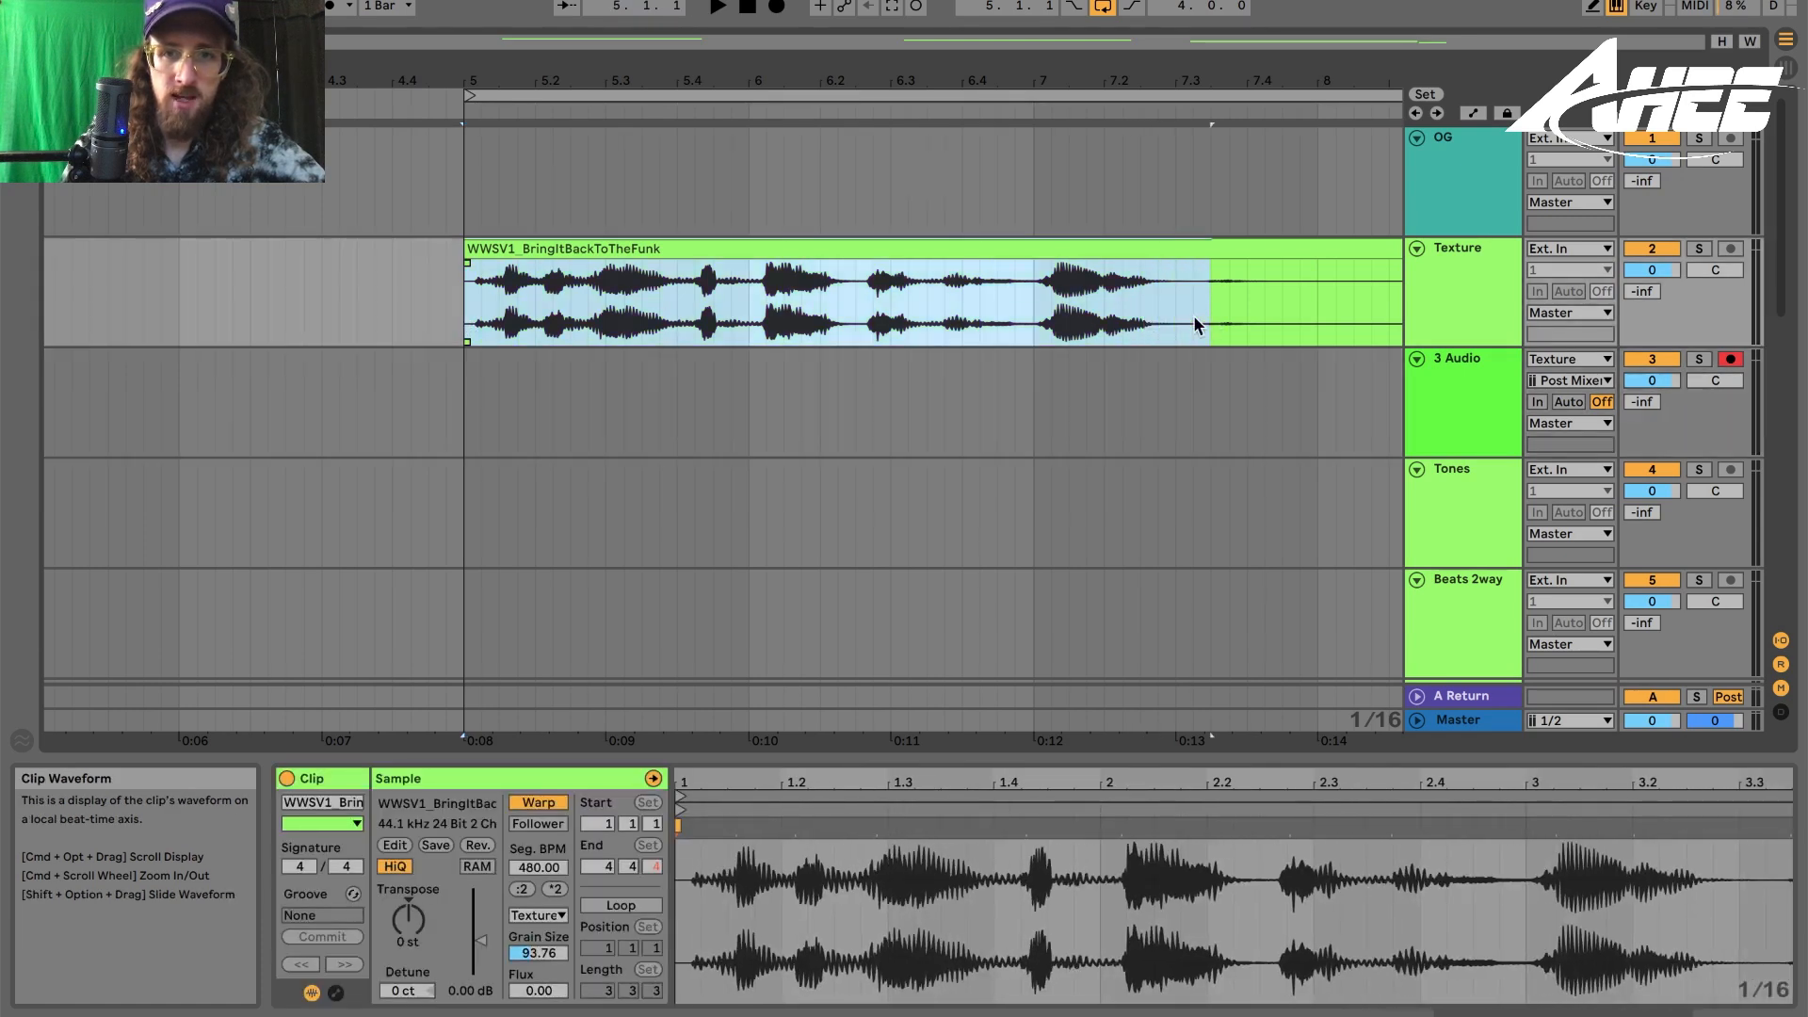
{"action": "left_click", "coordinate": [450, 410]}
{"action": "left_click", "coordinate": [483, 247]}
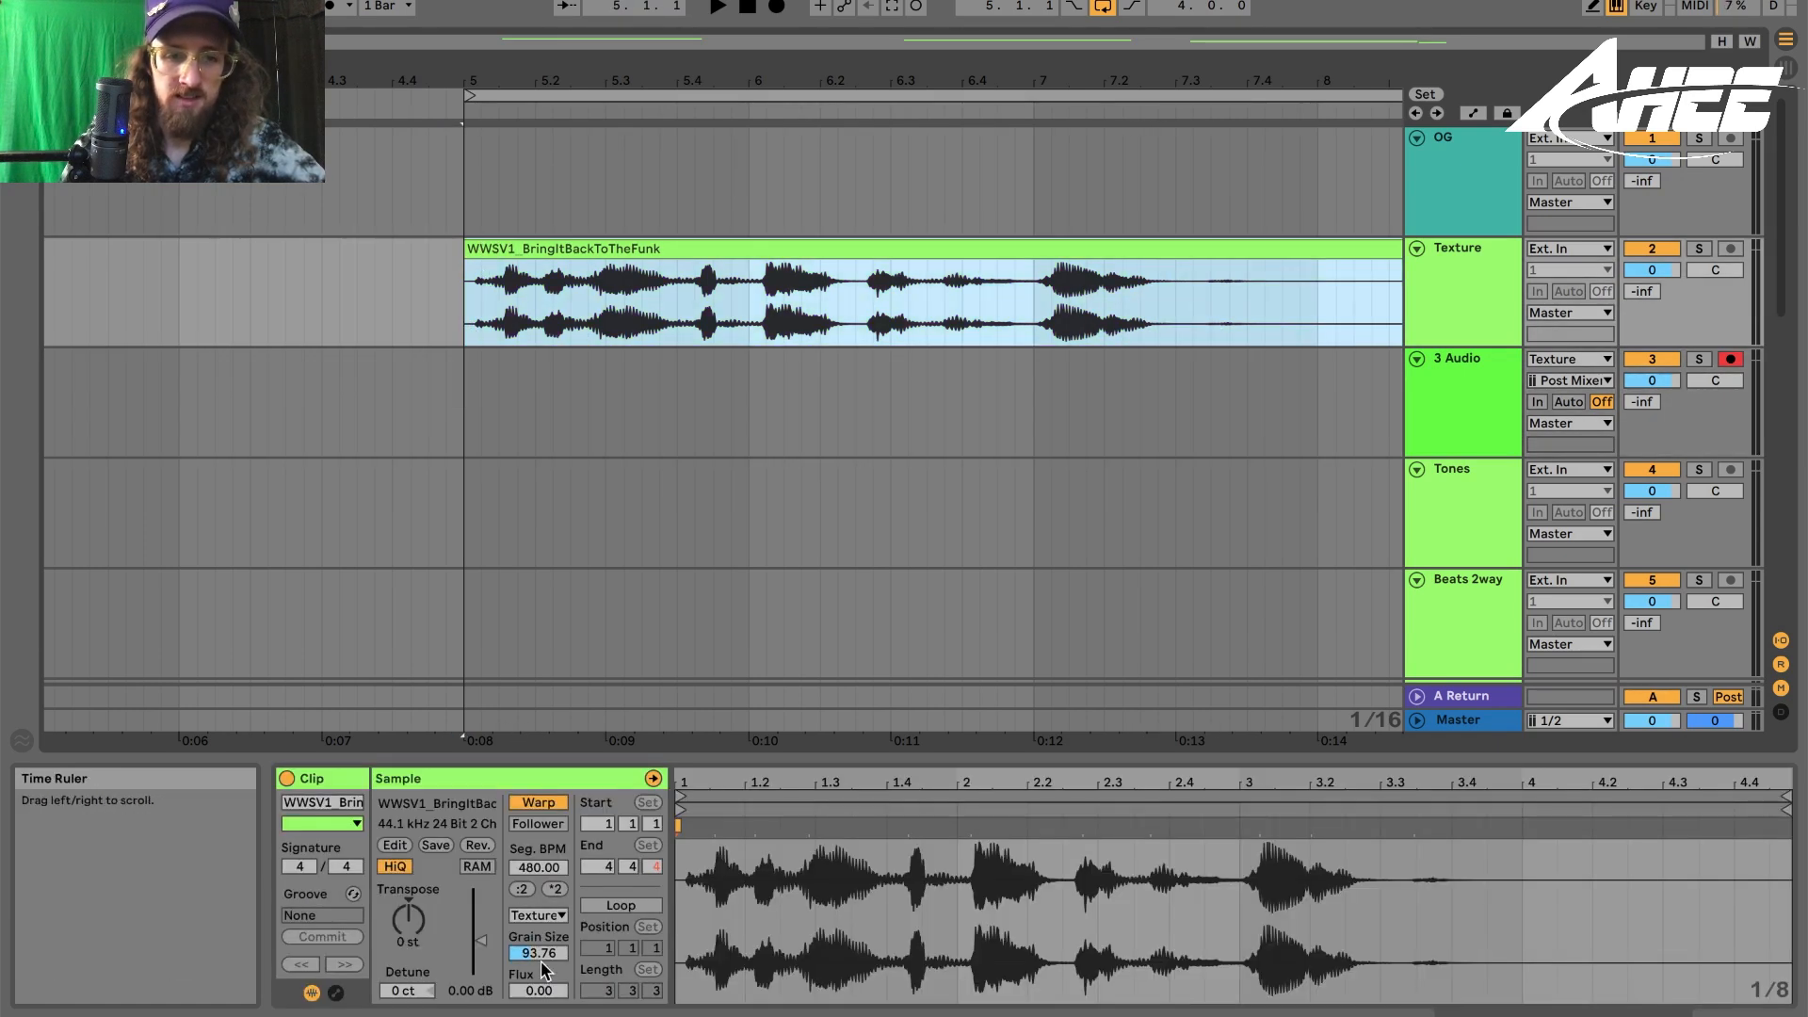
{"action": "left_click_drag", "start_coordinate": [538, 958], "coordinate": [537, 1013]}
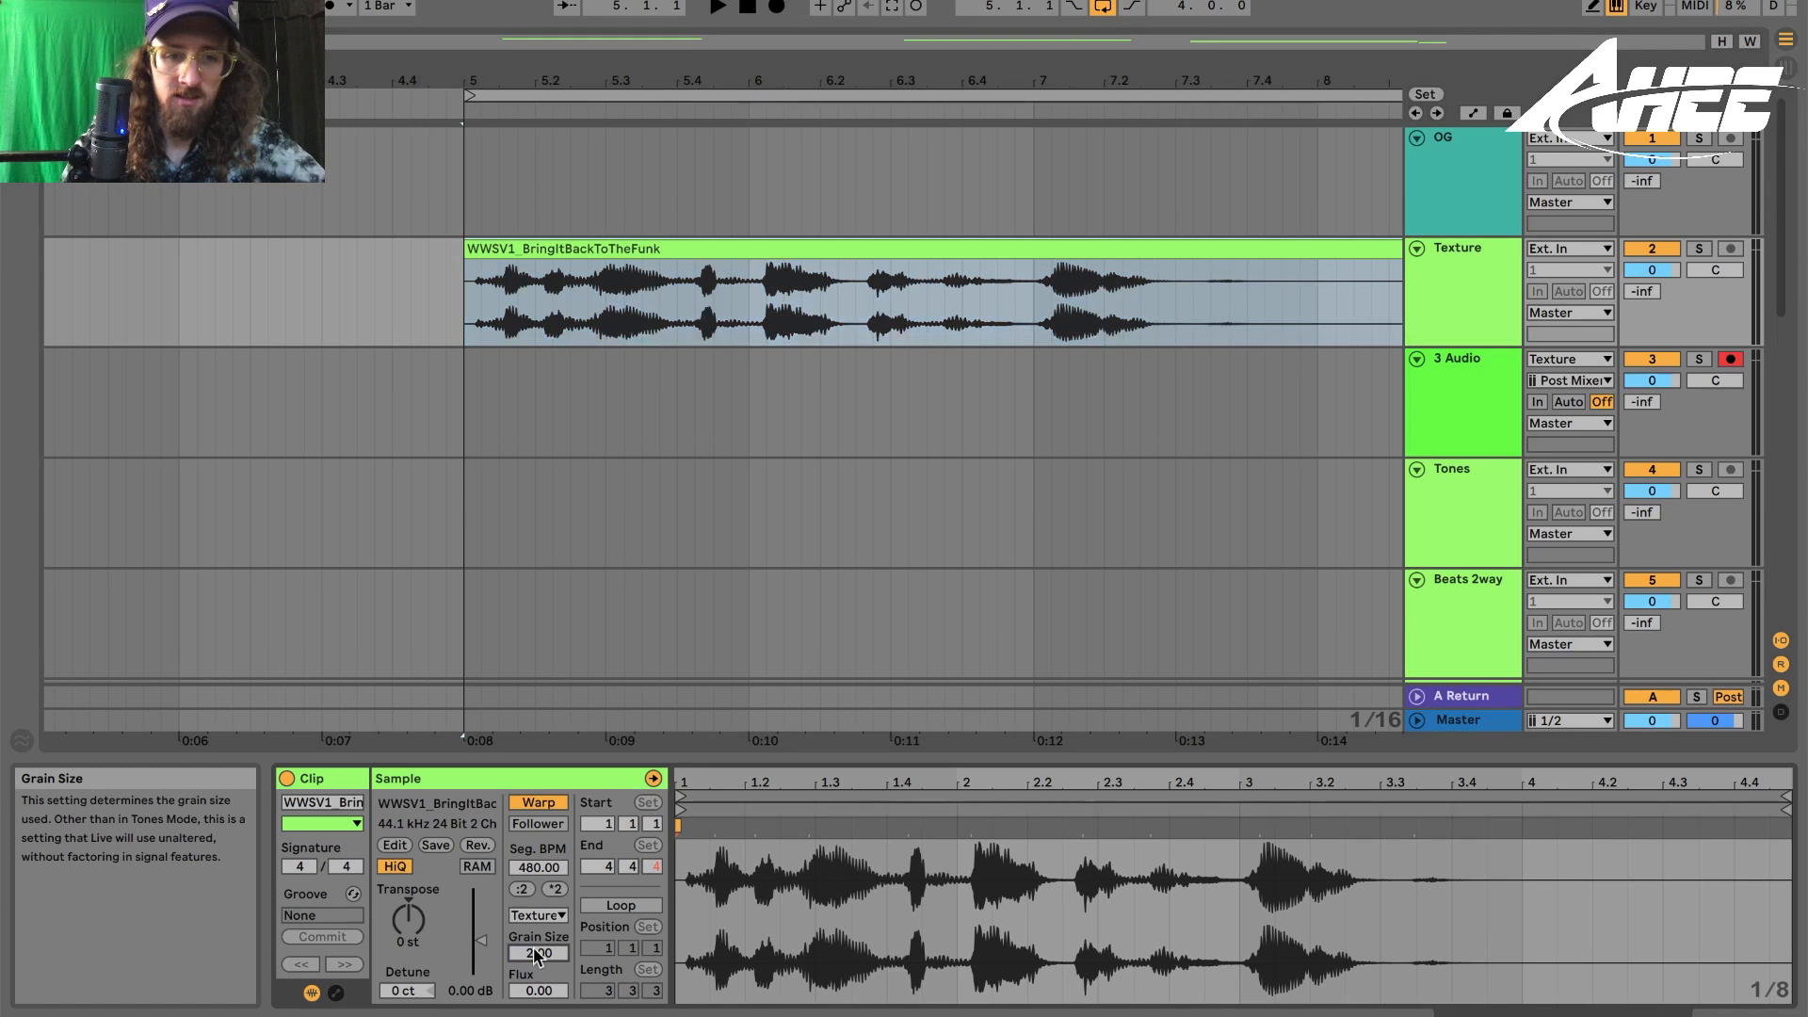
- Record the Texture track onto 3 Audio from bar 5 while sweeping the Grain Size up to 263
{"action": "left_click", "coordinate": [452, 431]}
{"action": "key", "text": "F9"}
{"action": "left_click_drag", "start_coordinate": [535, 954], "coordinate": [534, 817]}
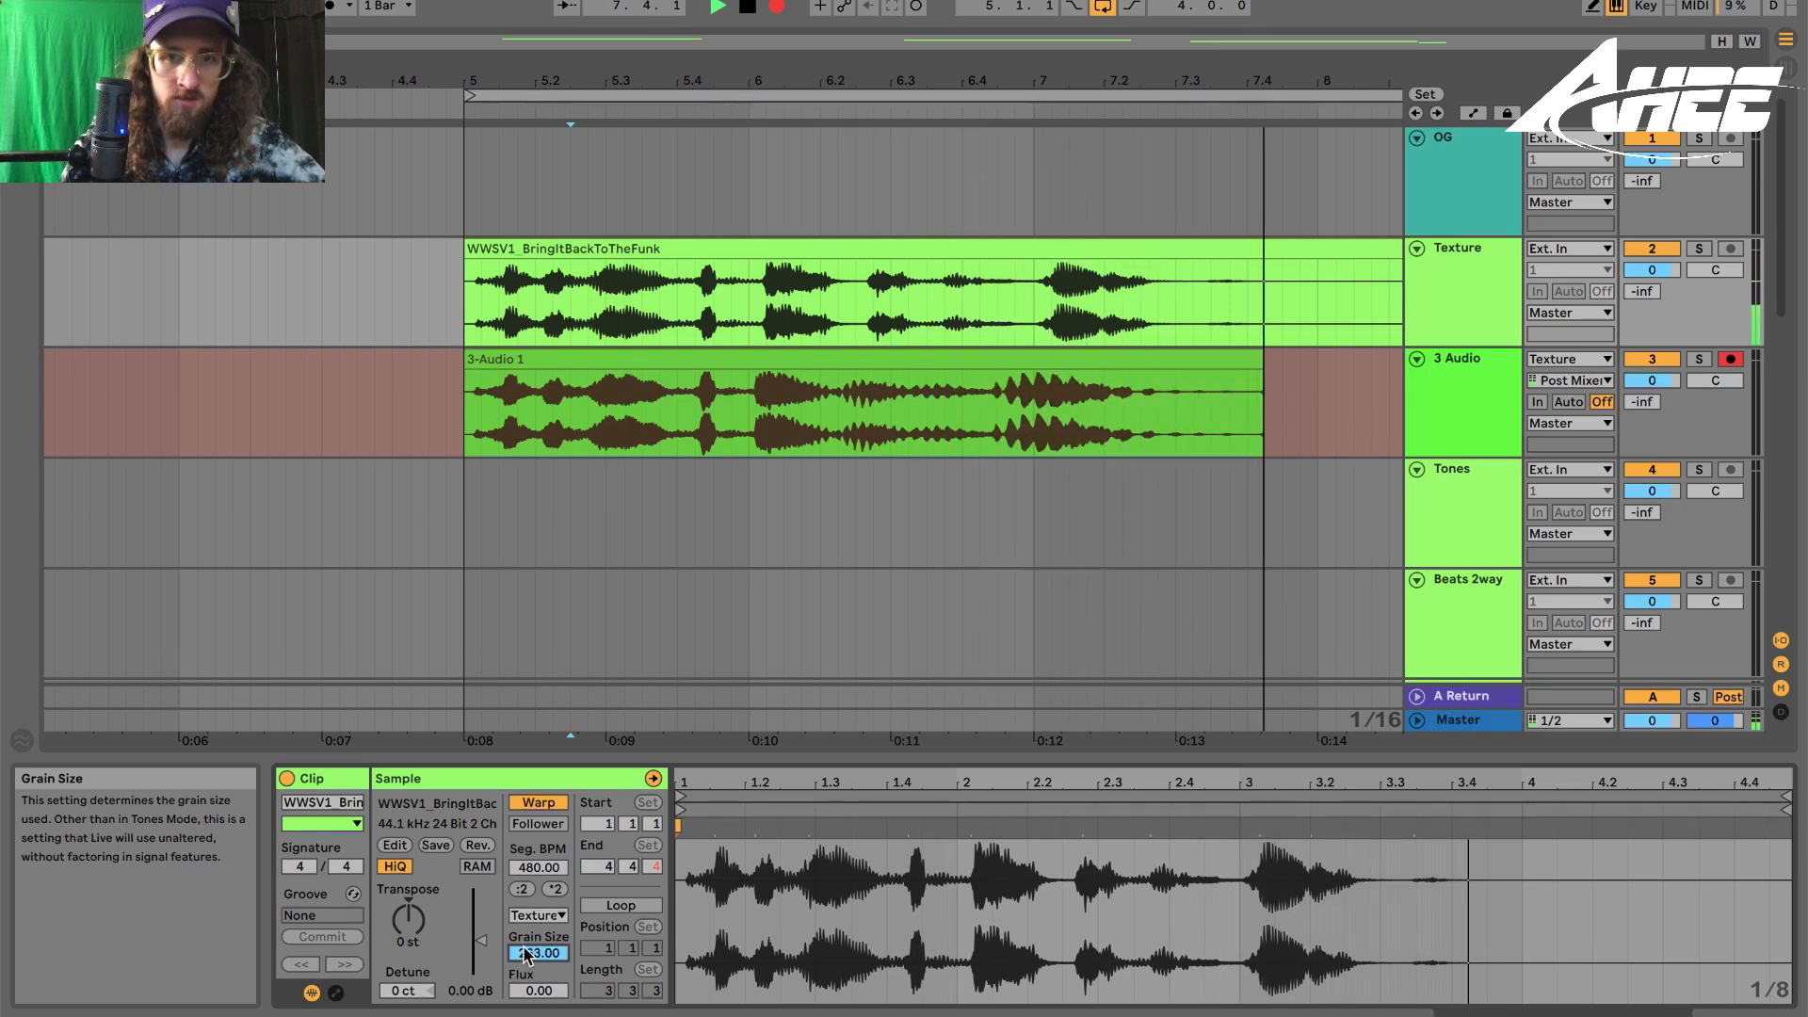
{"action": "key", "text": "space"}
- Switch the Tones track clip's warp mode to Tones and set its grain size to about 92
{"action": "left_click_drag", "start_coordinate": [750, 415], "coordinate": [1264, 405]}
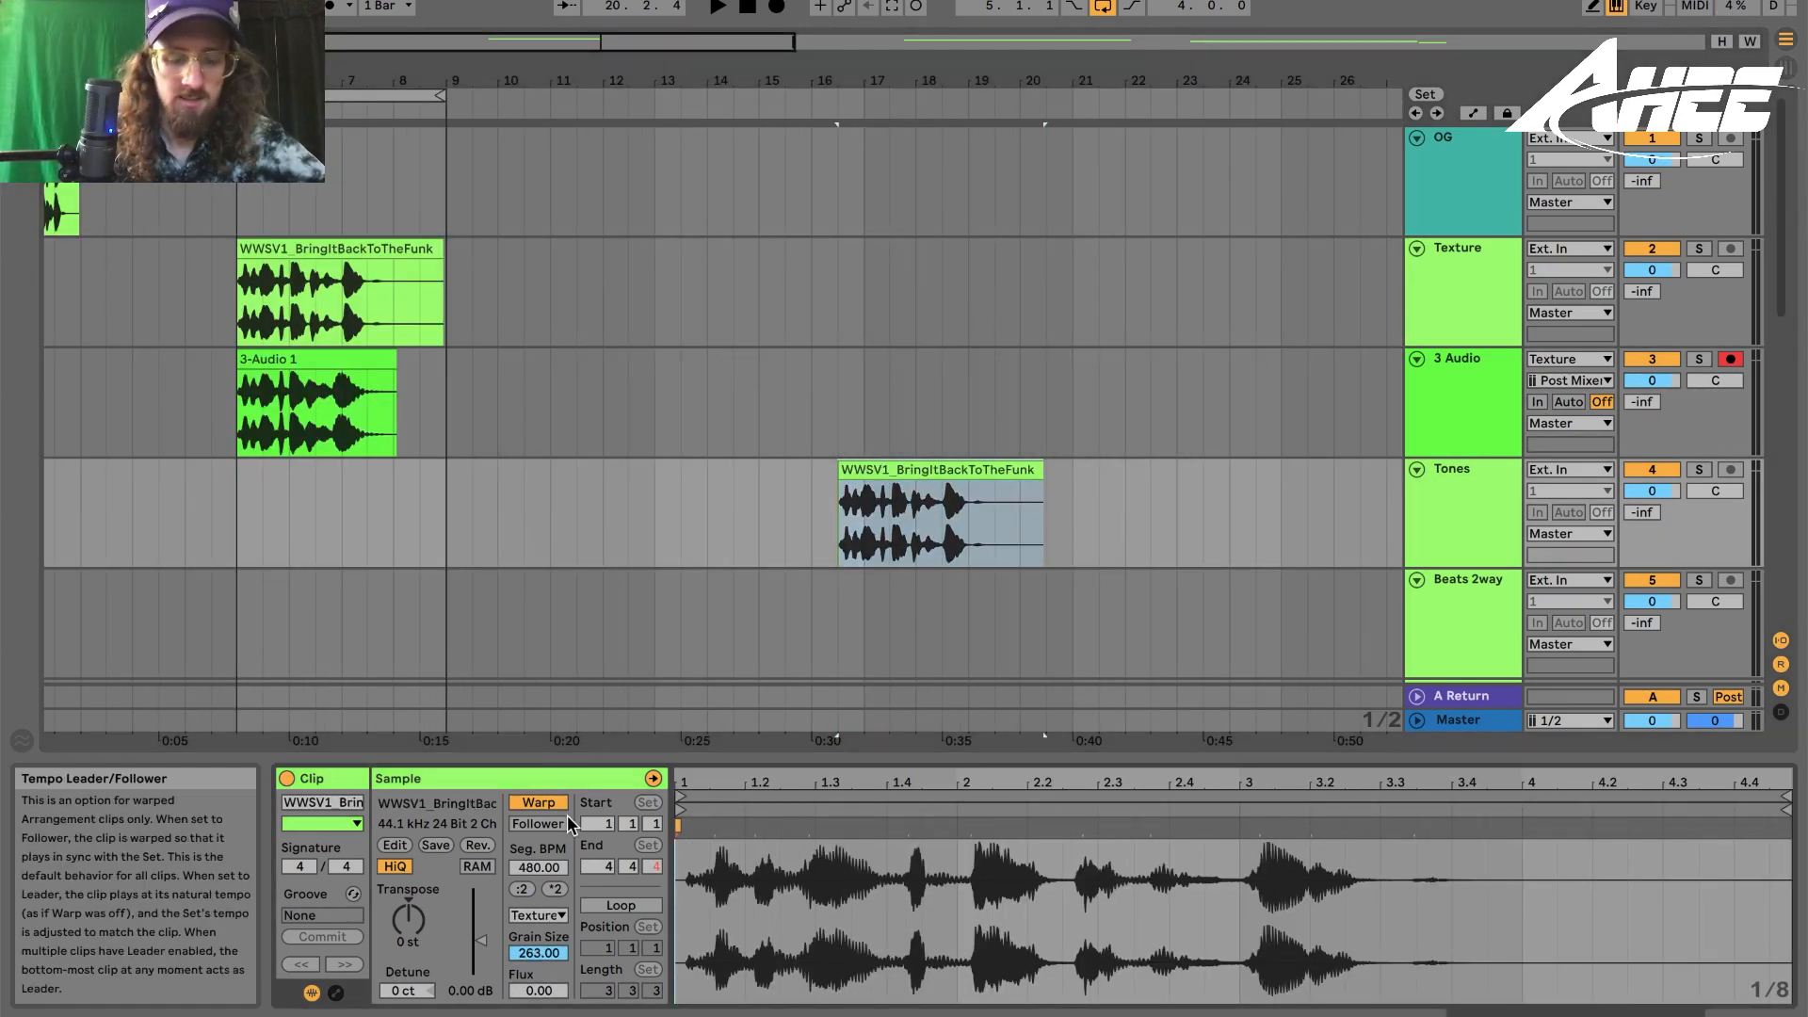
{"action": "left_click", "coordinate": [533, 915]}
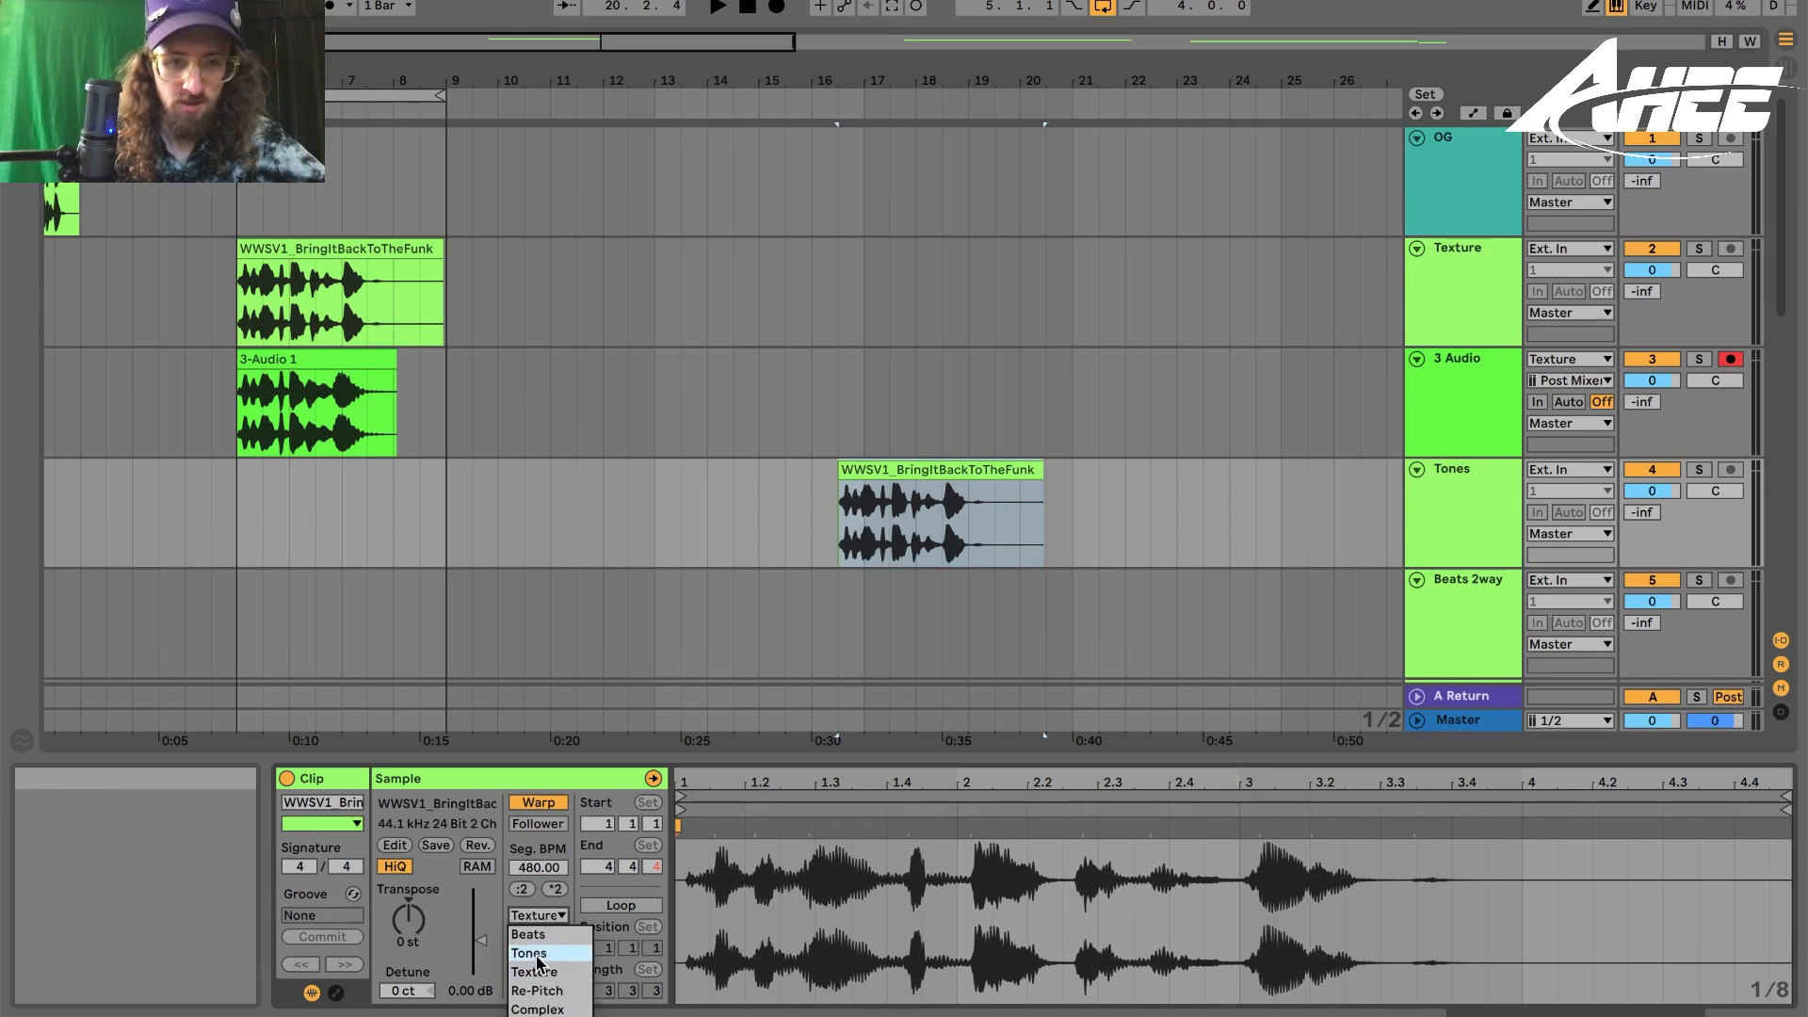
{"action": "left_click", "coordinate": [537, 954]}
{"action": "key", "text": "space"}
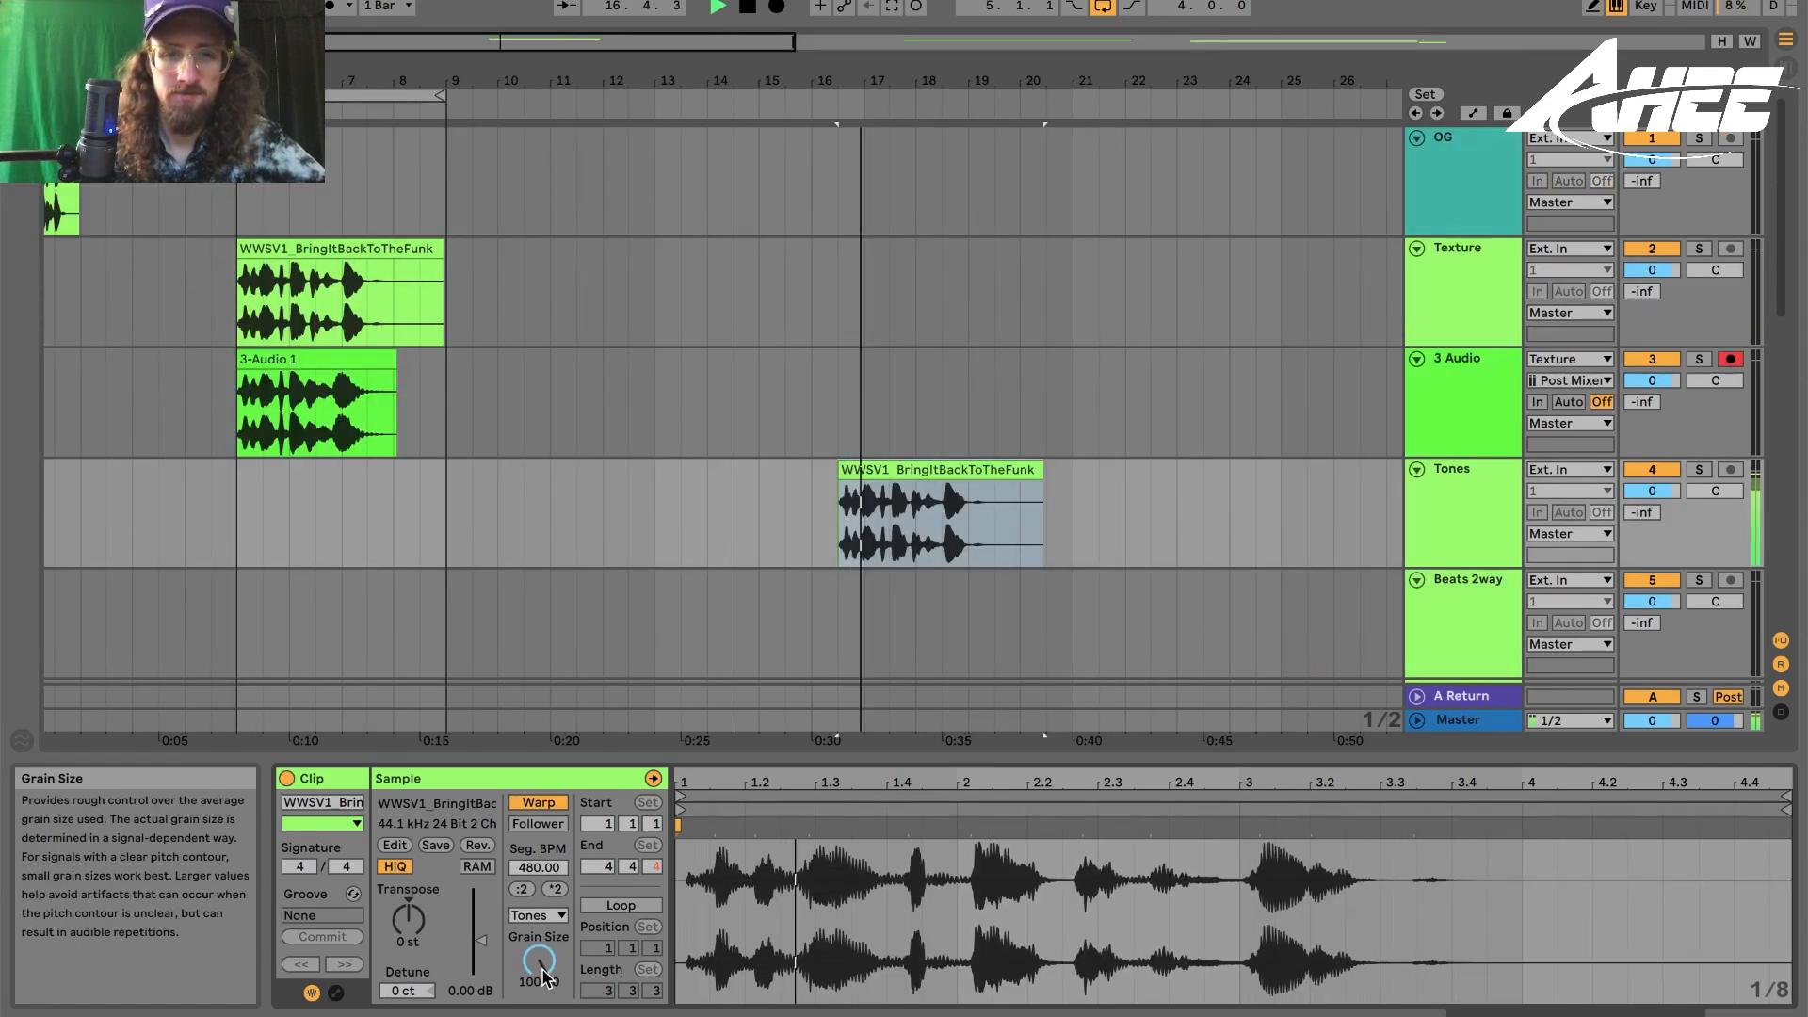
{"action": "left_click_drag", "start_coordinate": [545, 979], "coordinate": [545, 1012]}
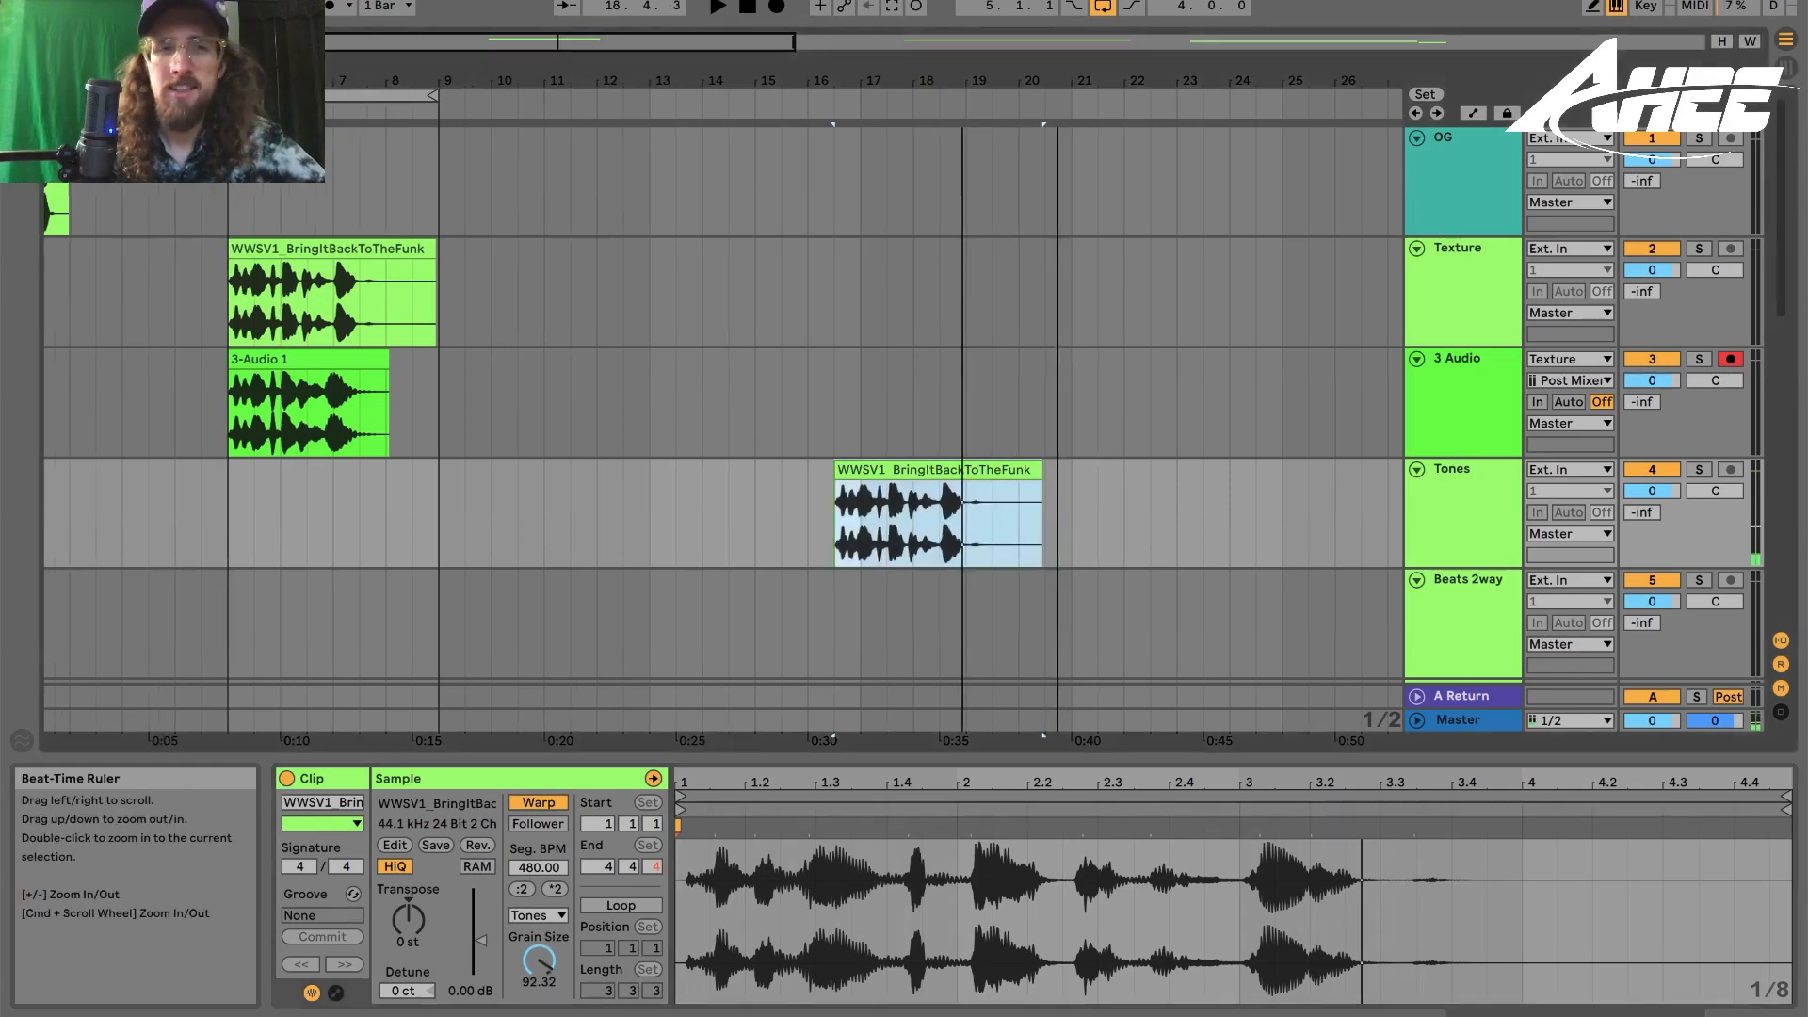
- Set the Beats 2way clip to Beats warp mode with back-and-forth transient looping and play it
{"action": "left_click_drag", "start_coordinate": [1044, 83], "coordinate": [402, 71]}
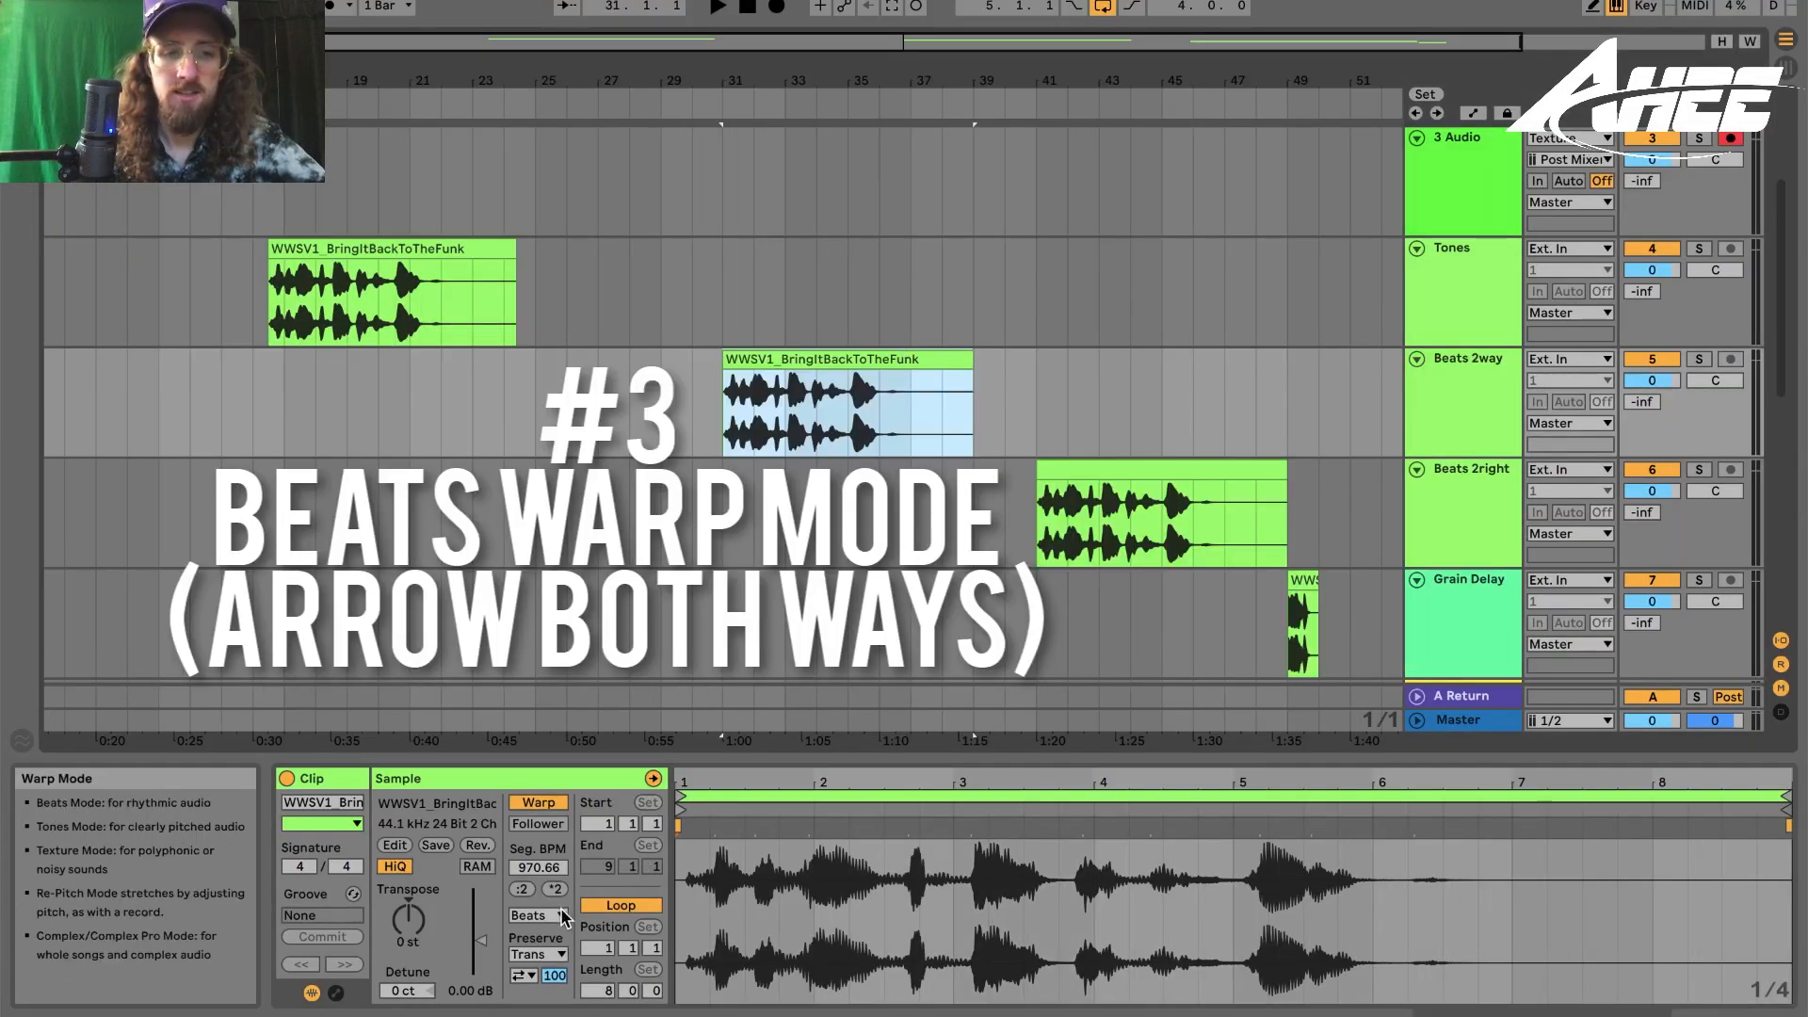
{"action": "left_click", "coordinate": [549, 915]}
{"action": "left_click", "coordinate": [548, 934]}
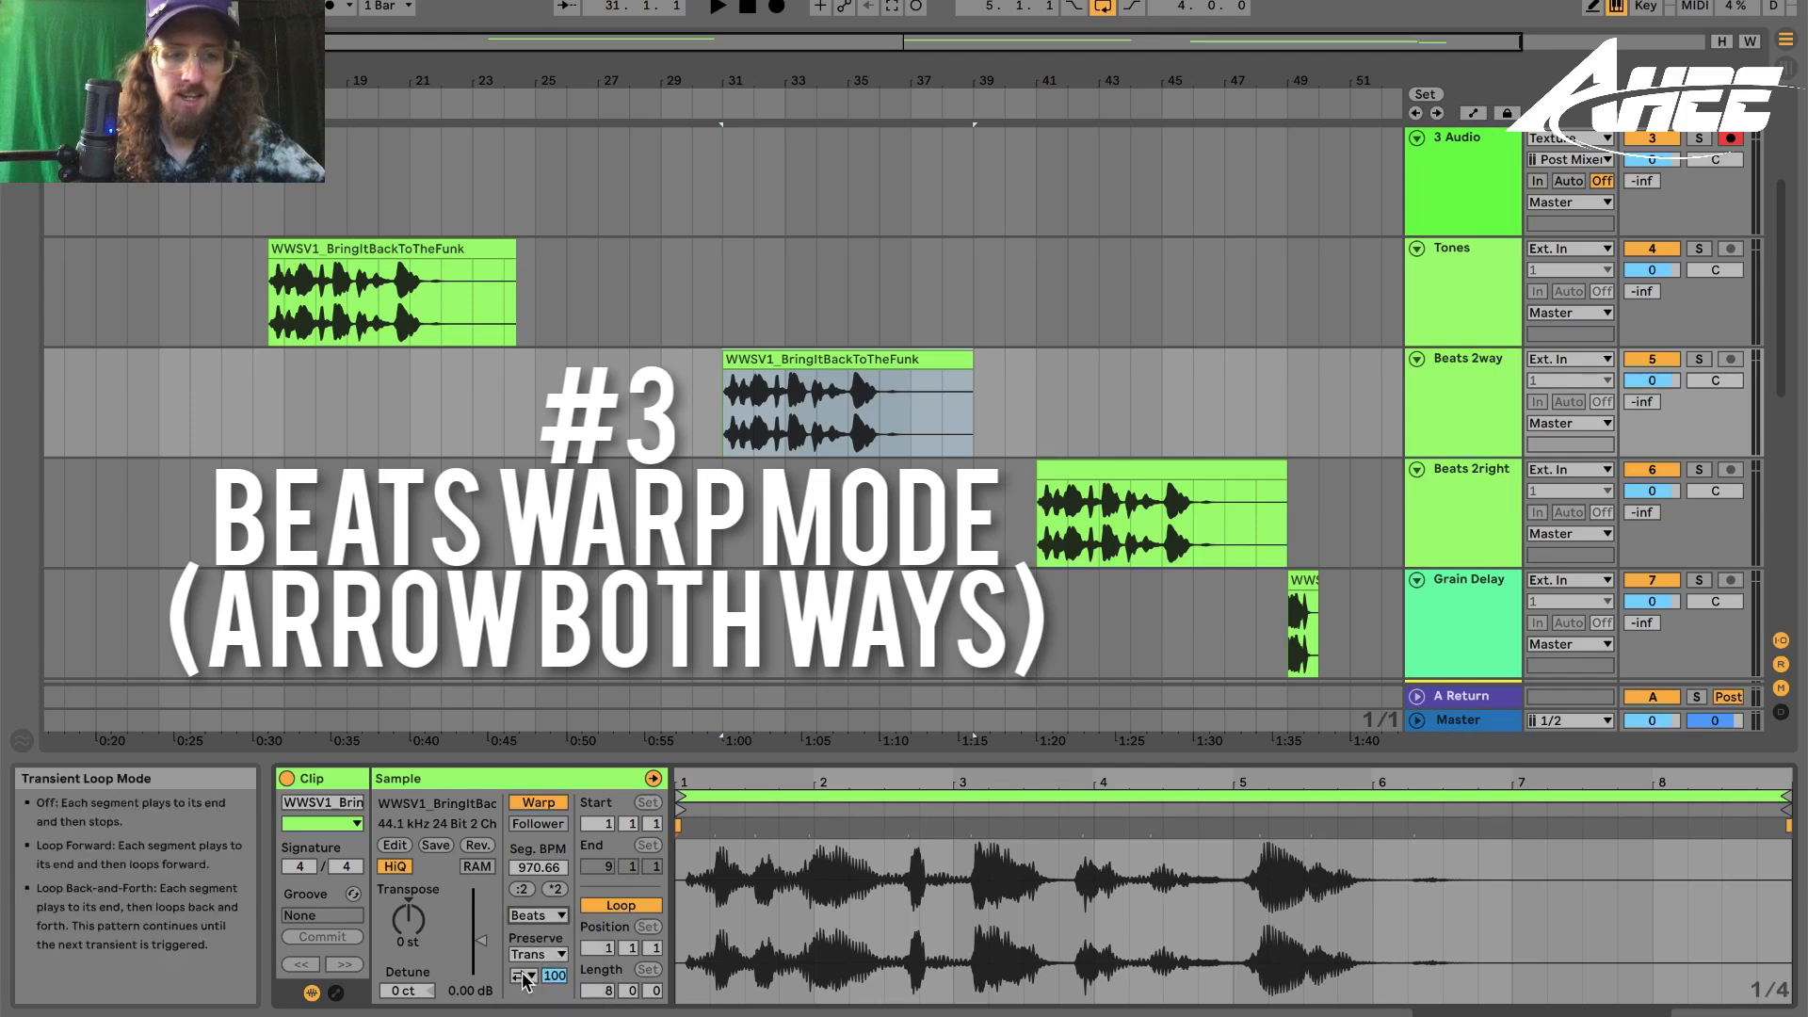
{"action": "left_click", "coordinate": [524, 977]}
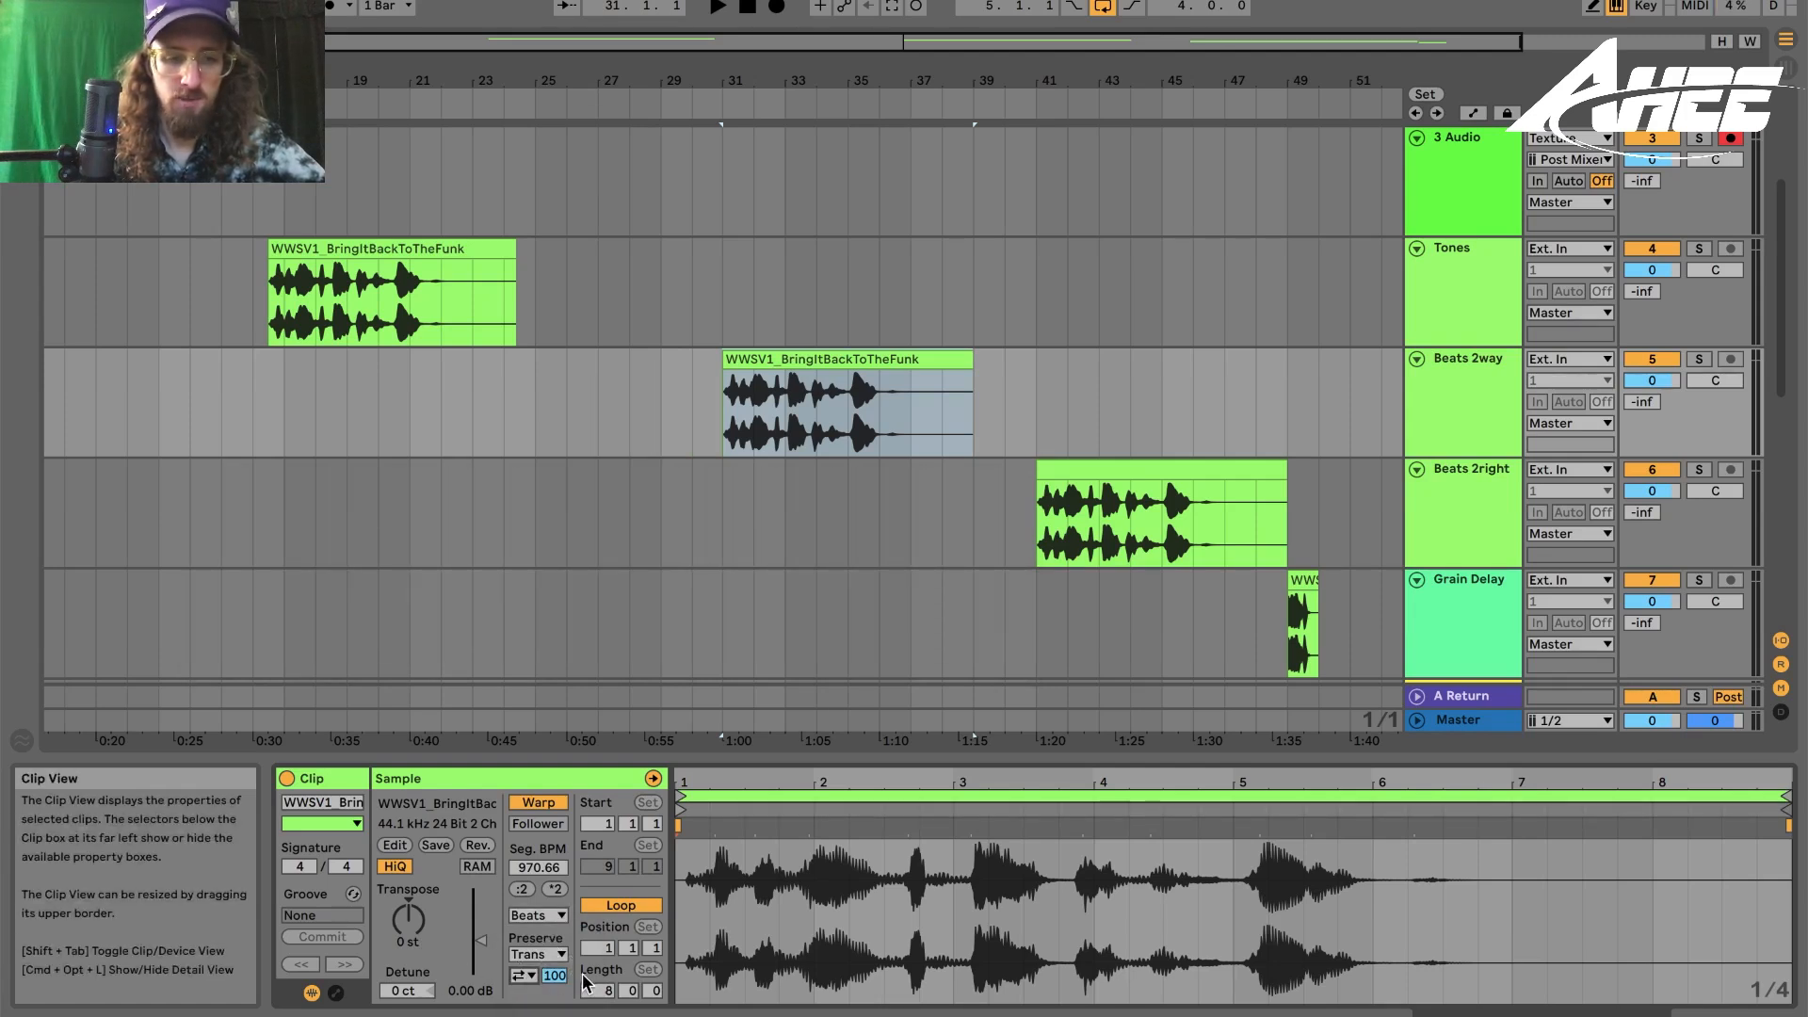
{"action": "left_click", "coordinate": [800, 364]}
{"action": "key", "text": "space"}
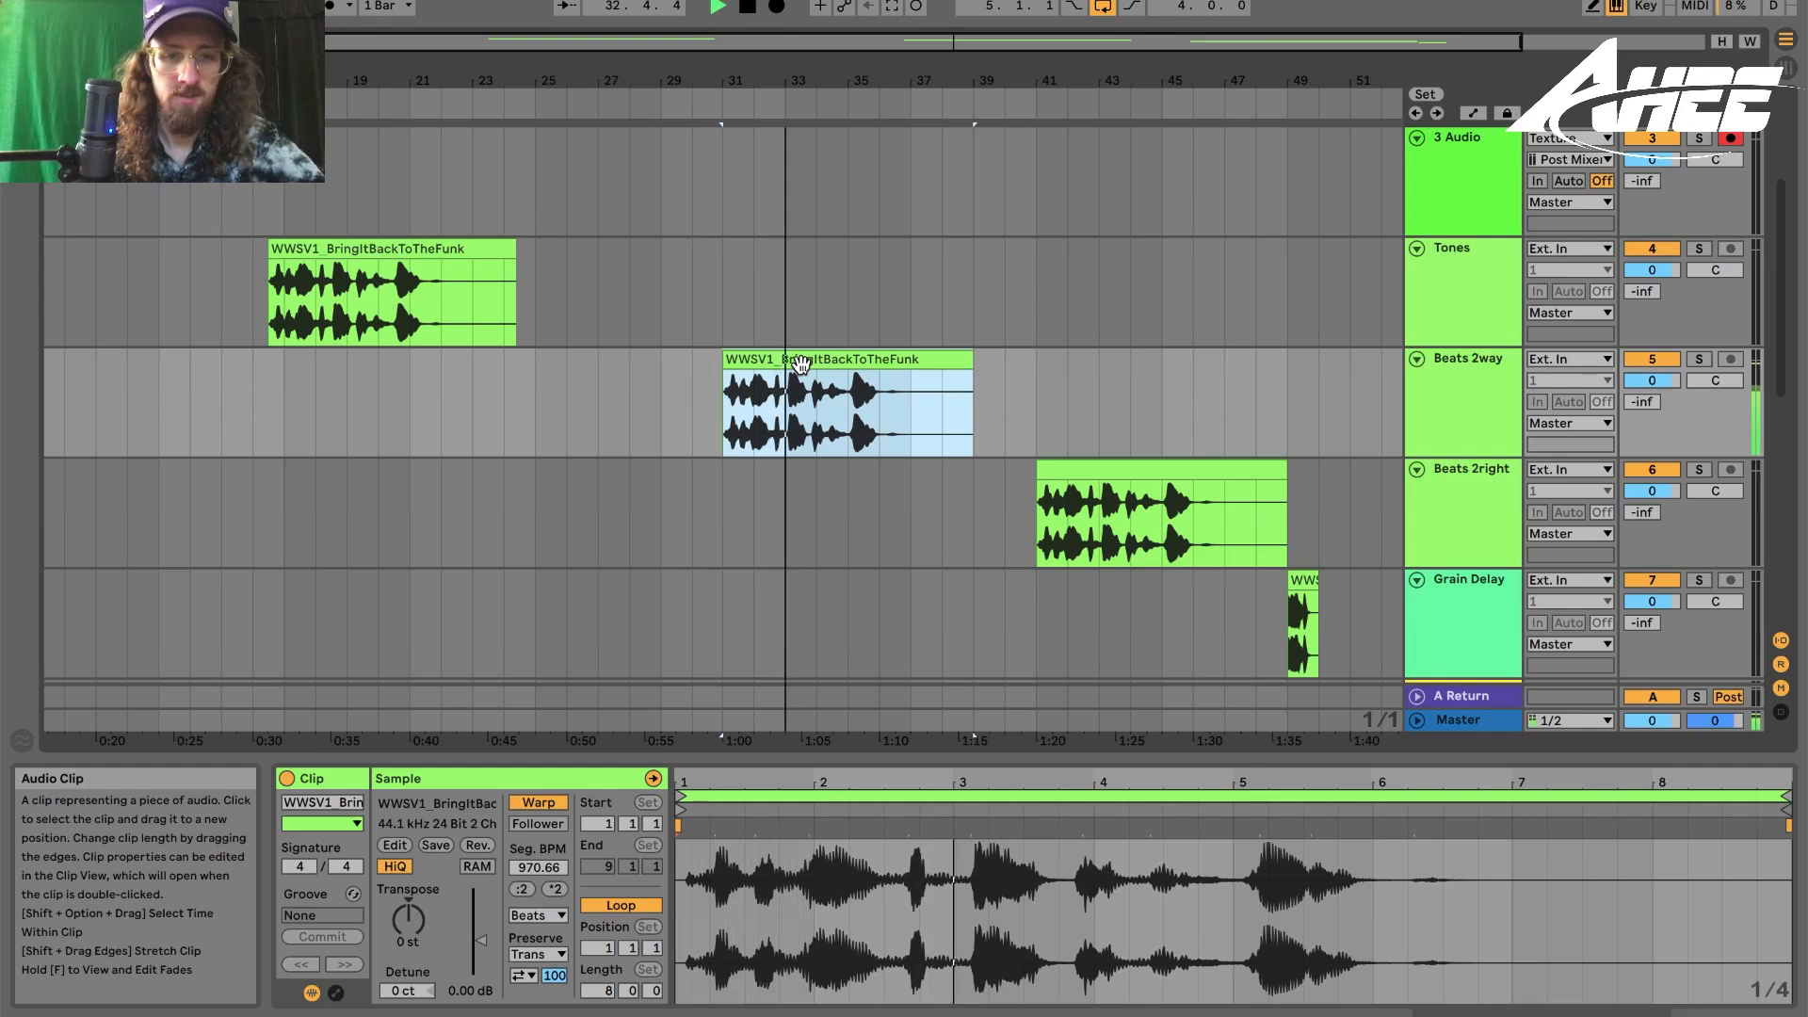
- Set the Beats 2way clip's Preserve division to 1/8 and play the clip
{"action": "key", "text": "space"}
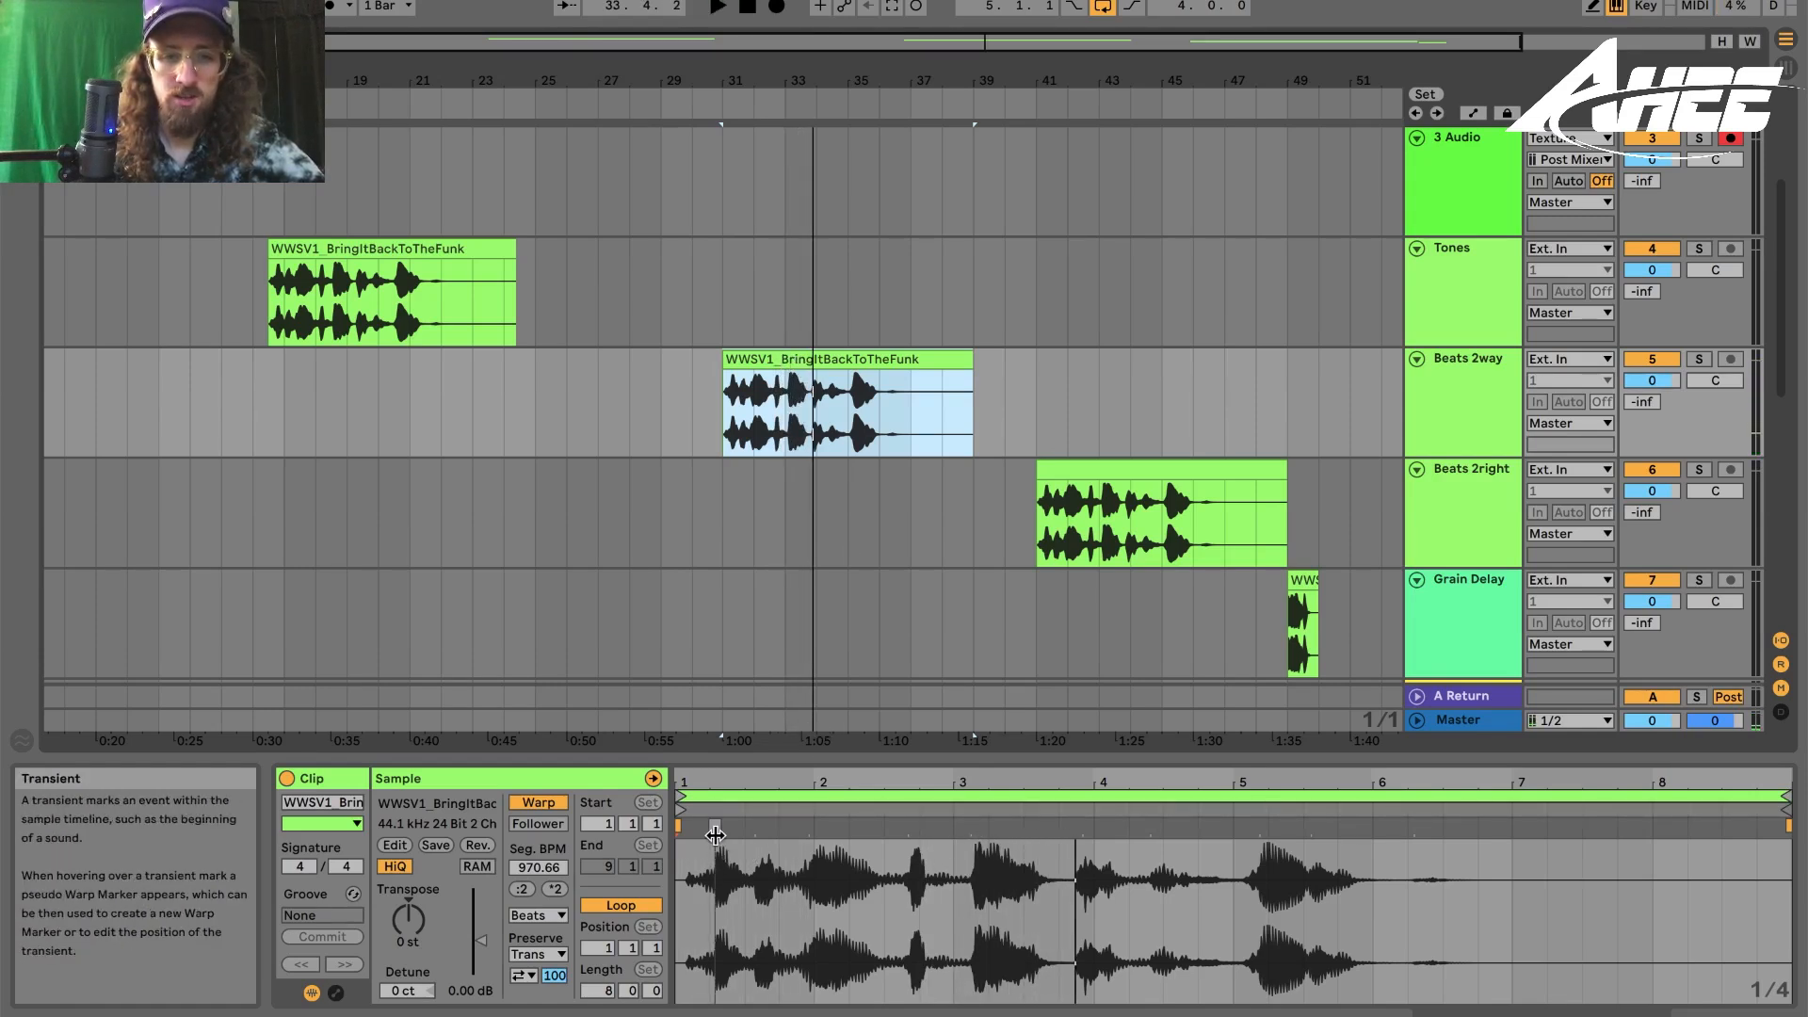
{"action": "left_click", "coordinate": [537, 955]}
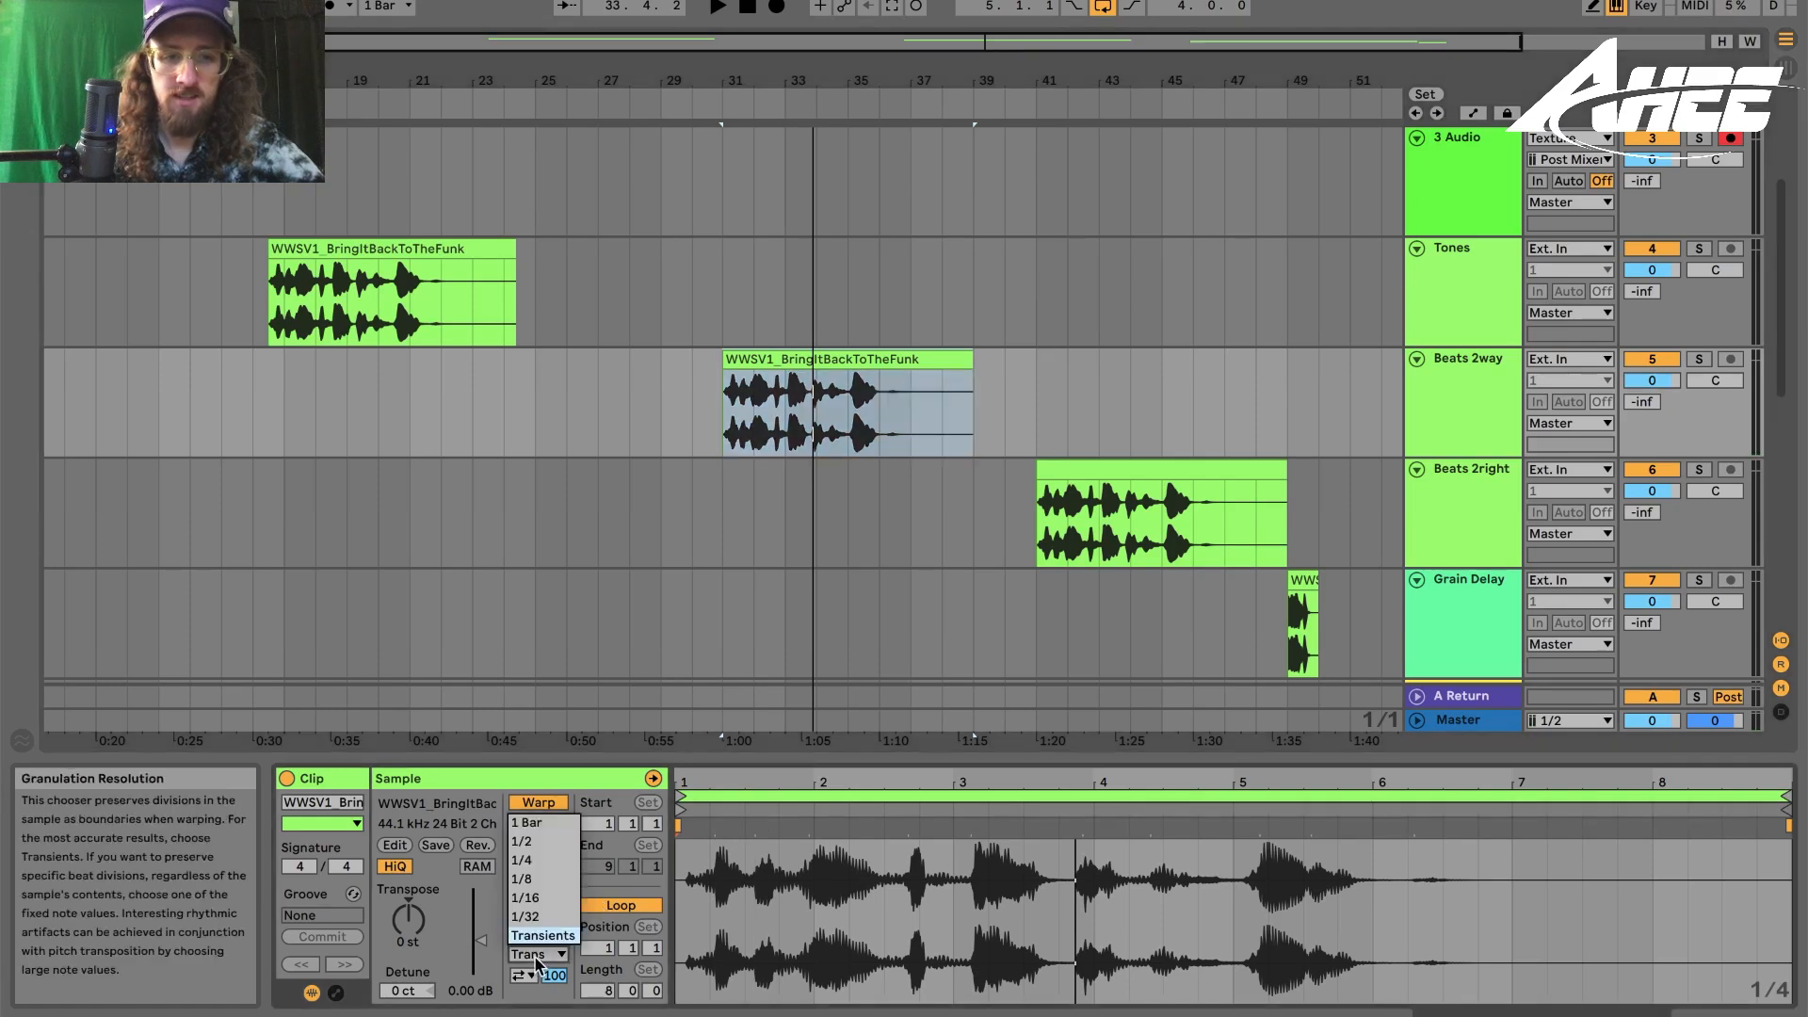
{"action": "left_click", "coordinate": [530, 882]}
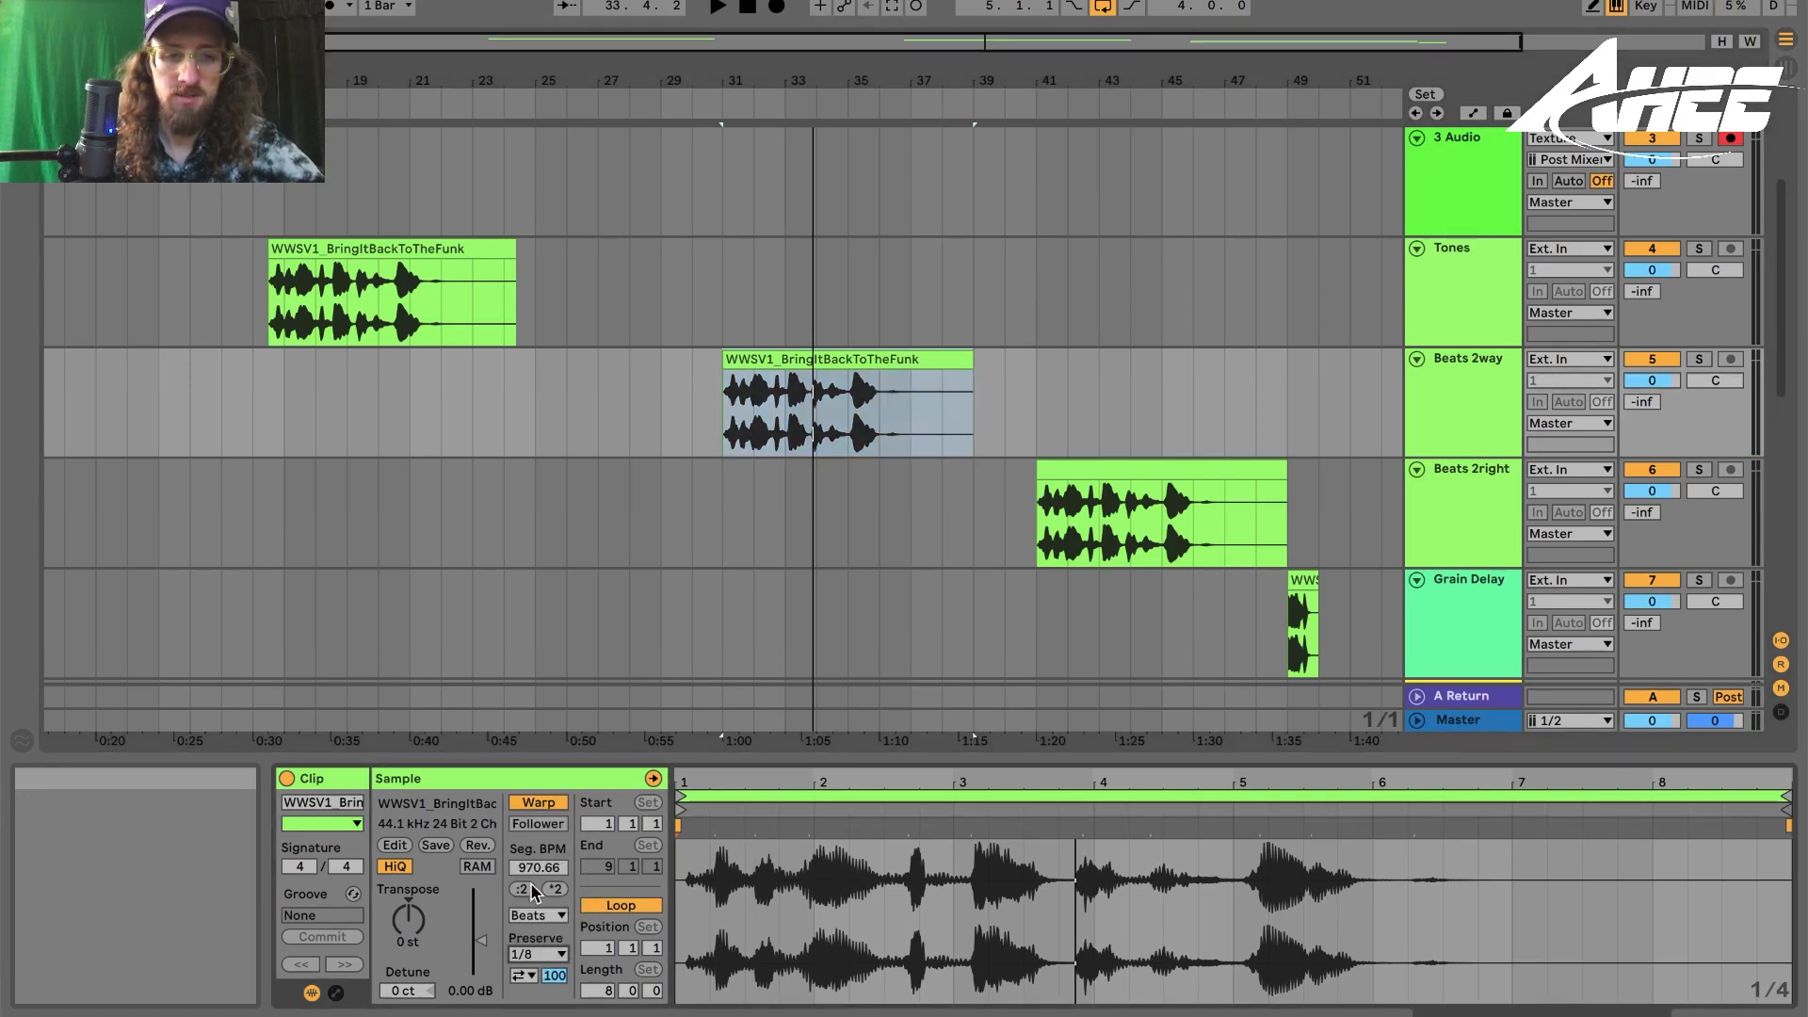
{"action": "left_click", "coordinate": [806, 353]}
{"action": "key", "text": "space"}
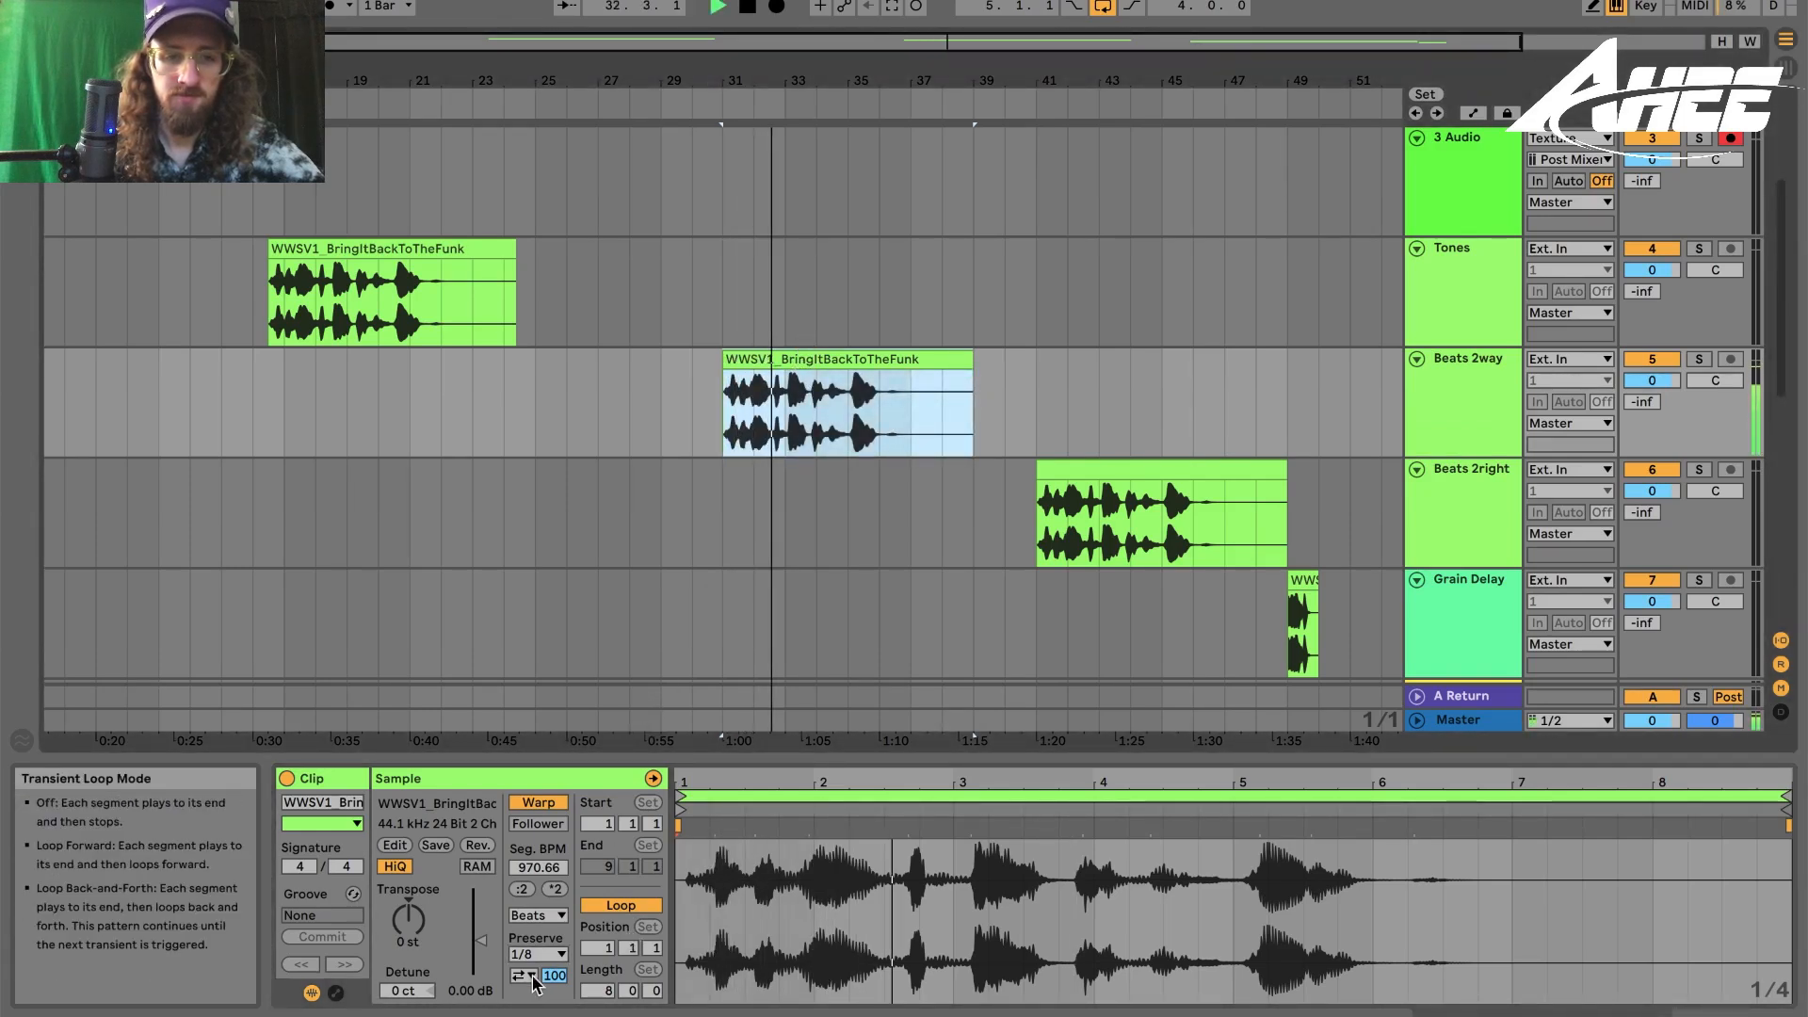
- Set the Beats 2way clip's transient envelope to 53, then lower it slightly while auditioning
{"action": "type", "text": "53"}
{"action": "key", "text": "Return"}
{"action": "key", "text": "space"}
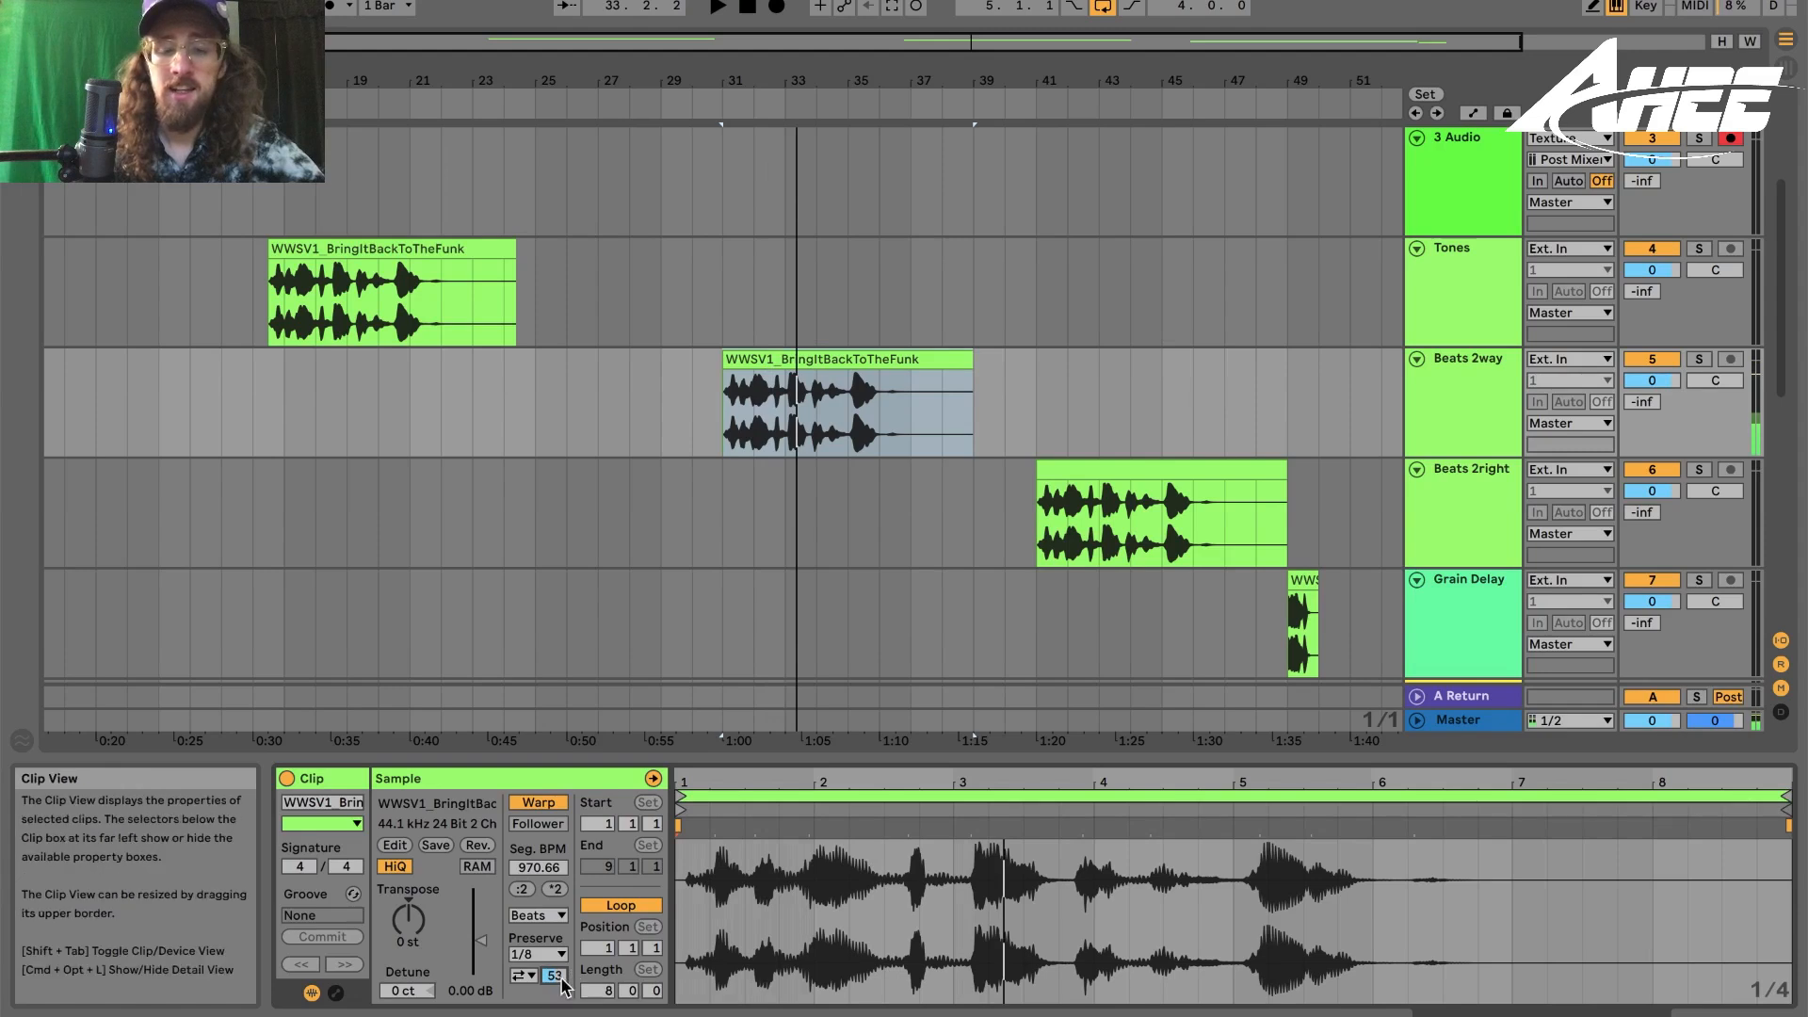
{"action": "scroll", "coordinate": [556, 978], "scroll_direction": "down", "scroll_amount": 1}
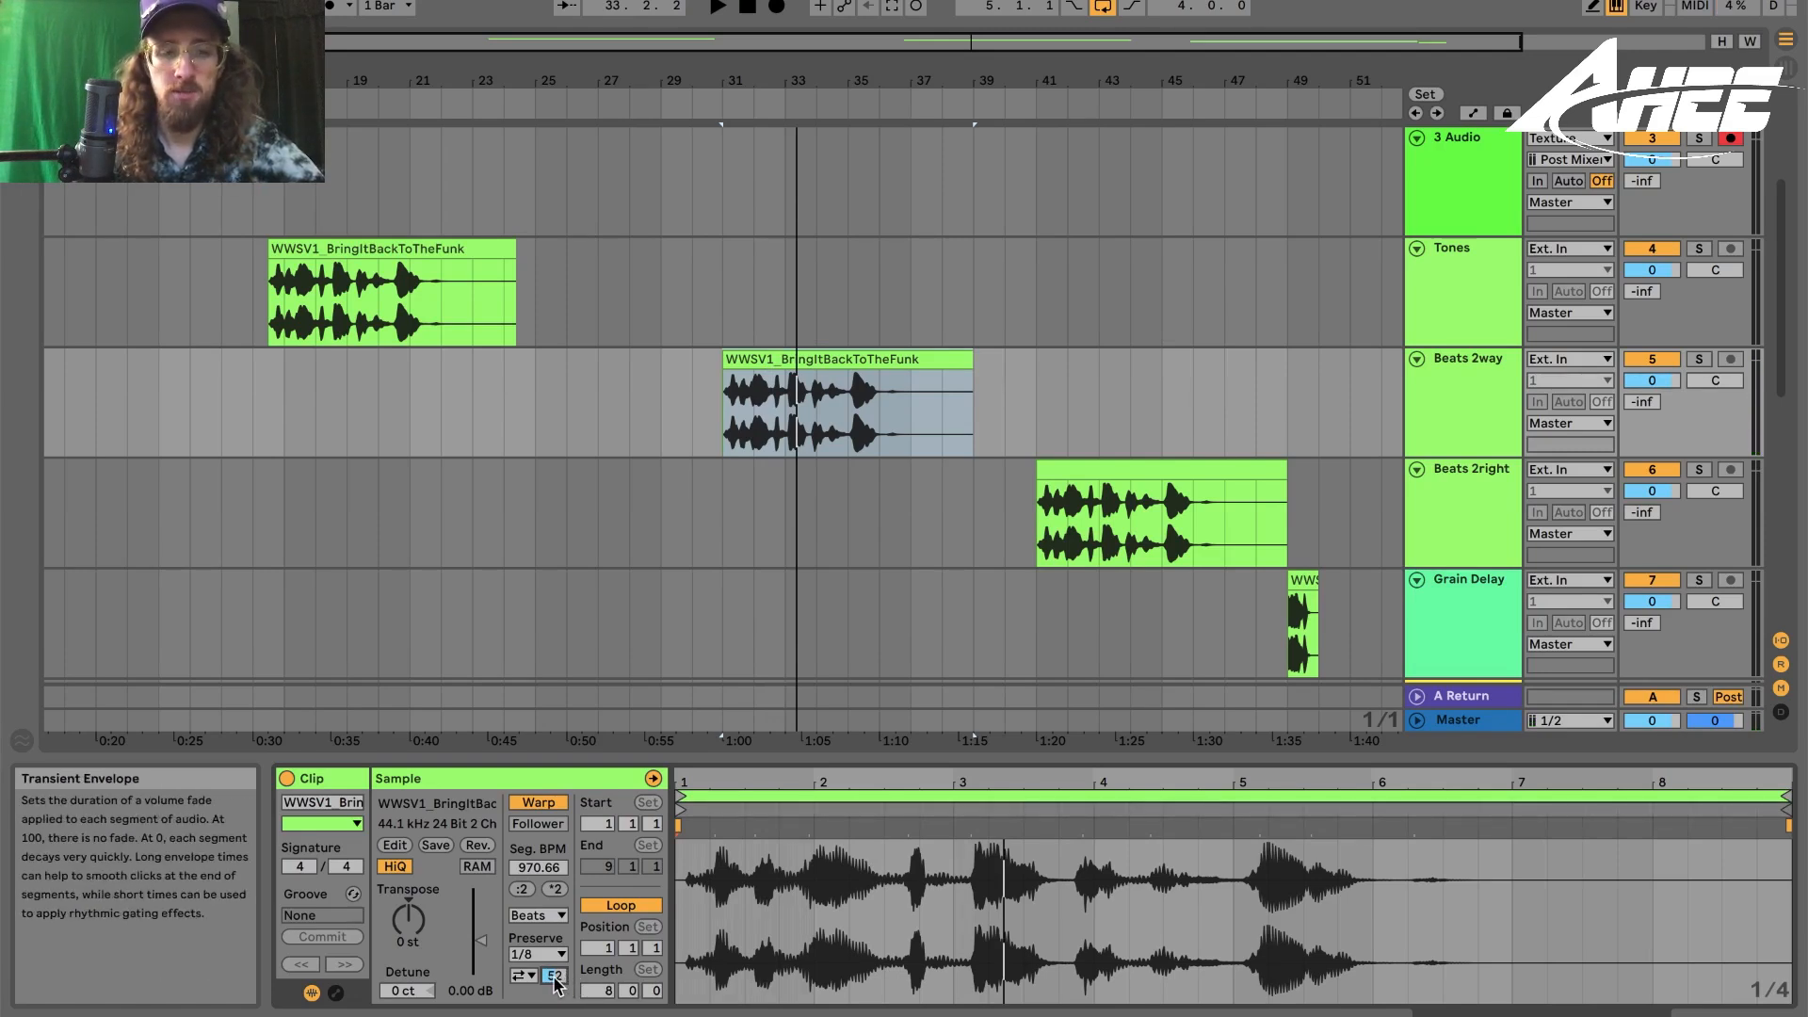
{"action": "scroll", "coordinate": [565, 956], "scroll_direction": "down", "scroll_amount": 1}
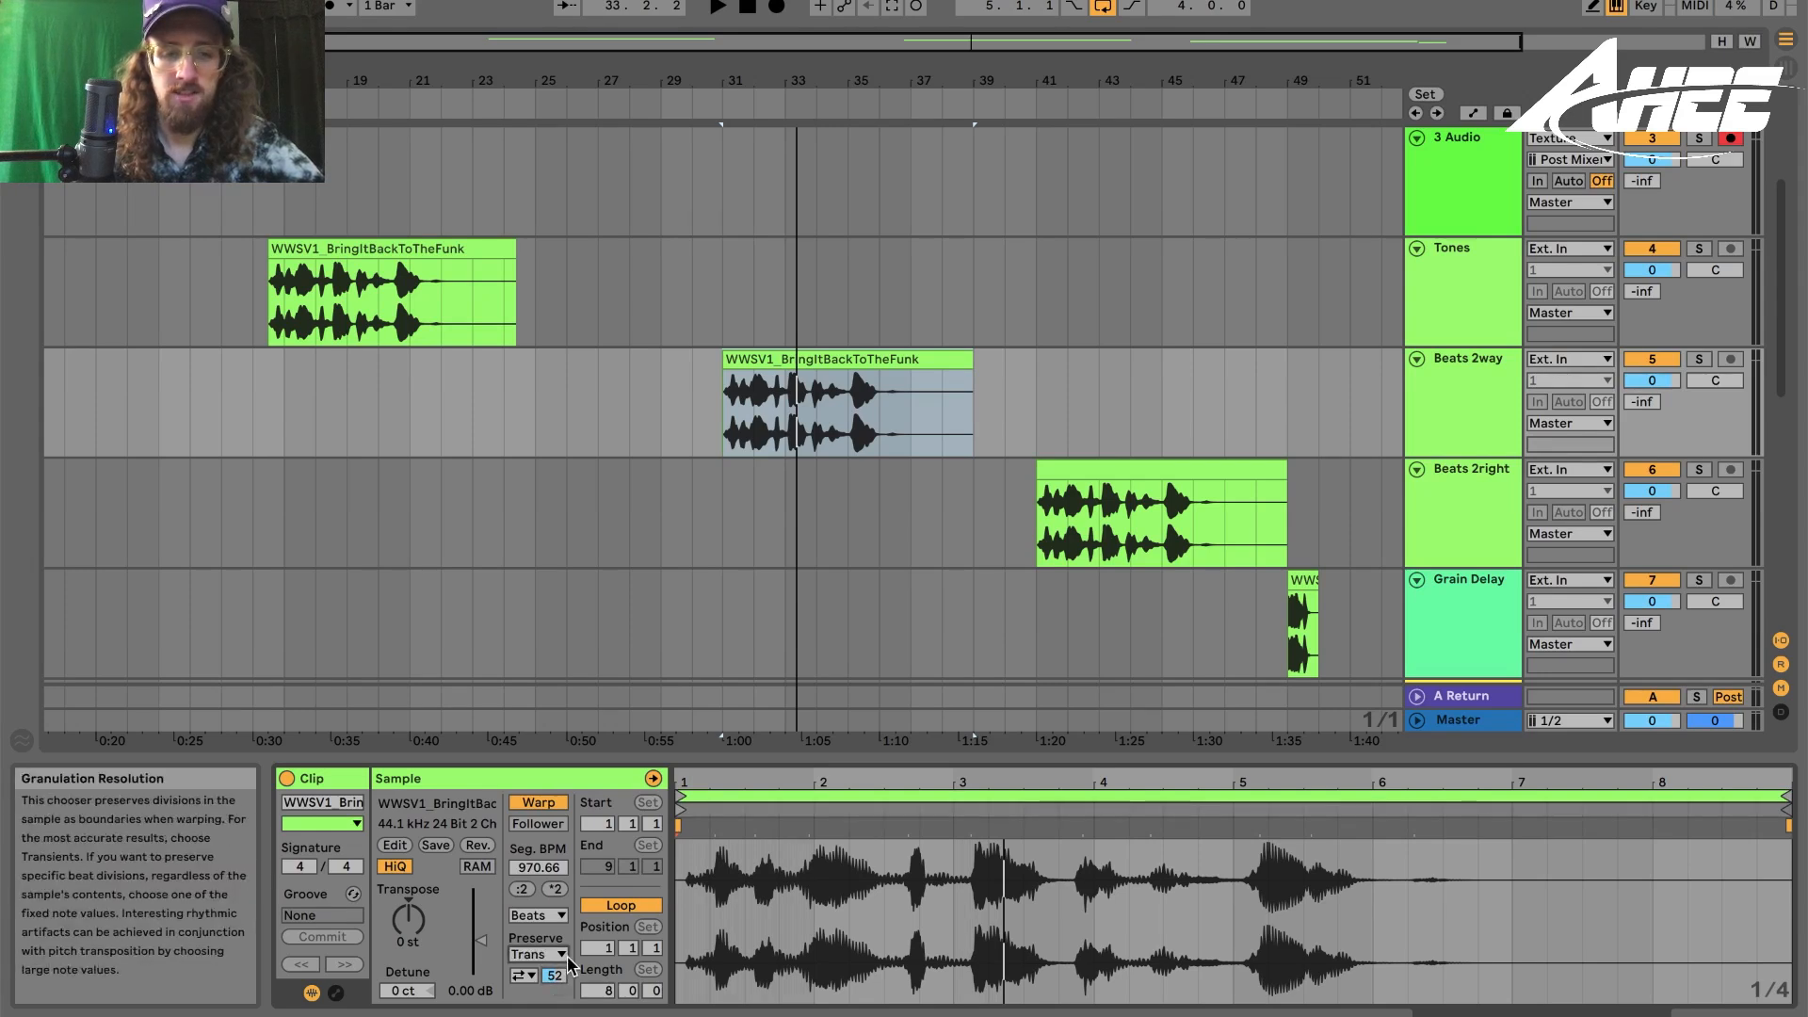
{"action": "key", "text": "space"}
{"action": "left_click_drag", "start_coordinate": [554, 976], "coordinate": [555, 996]}
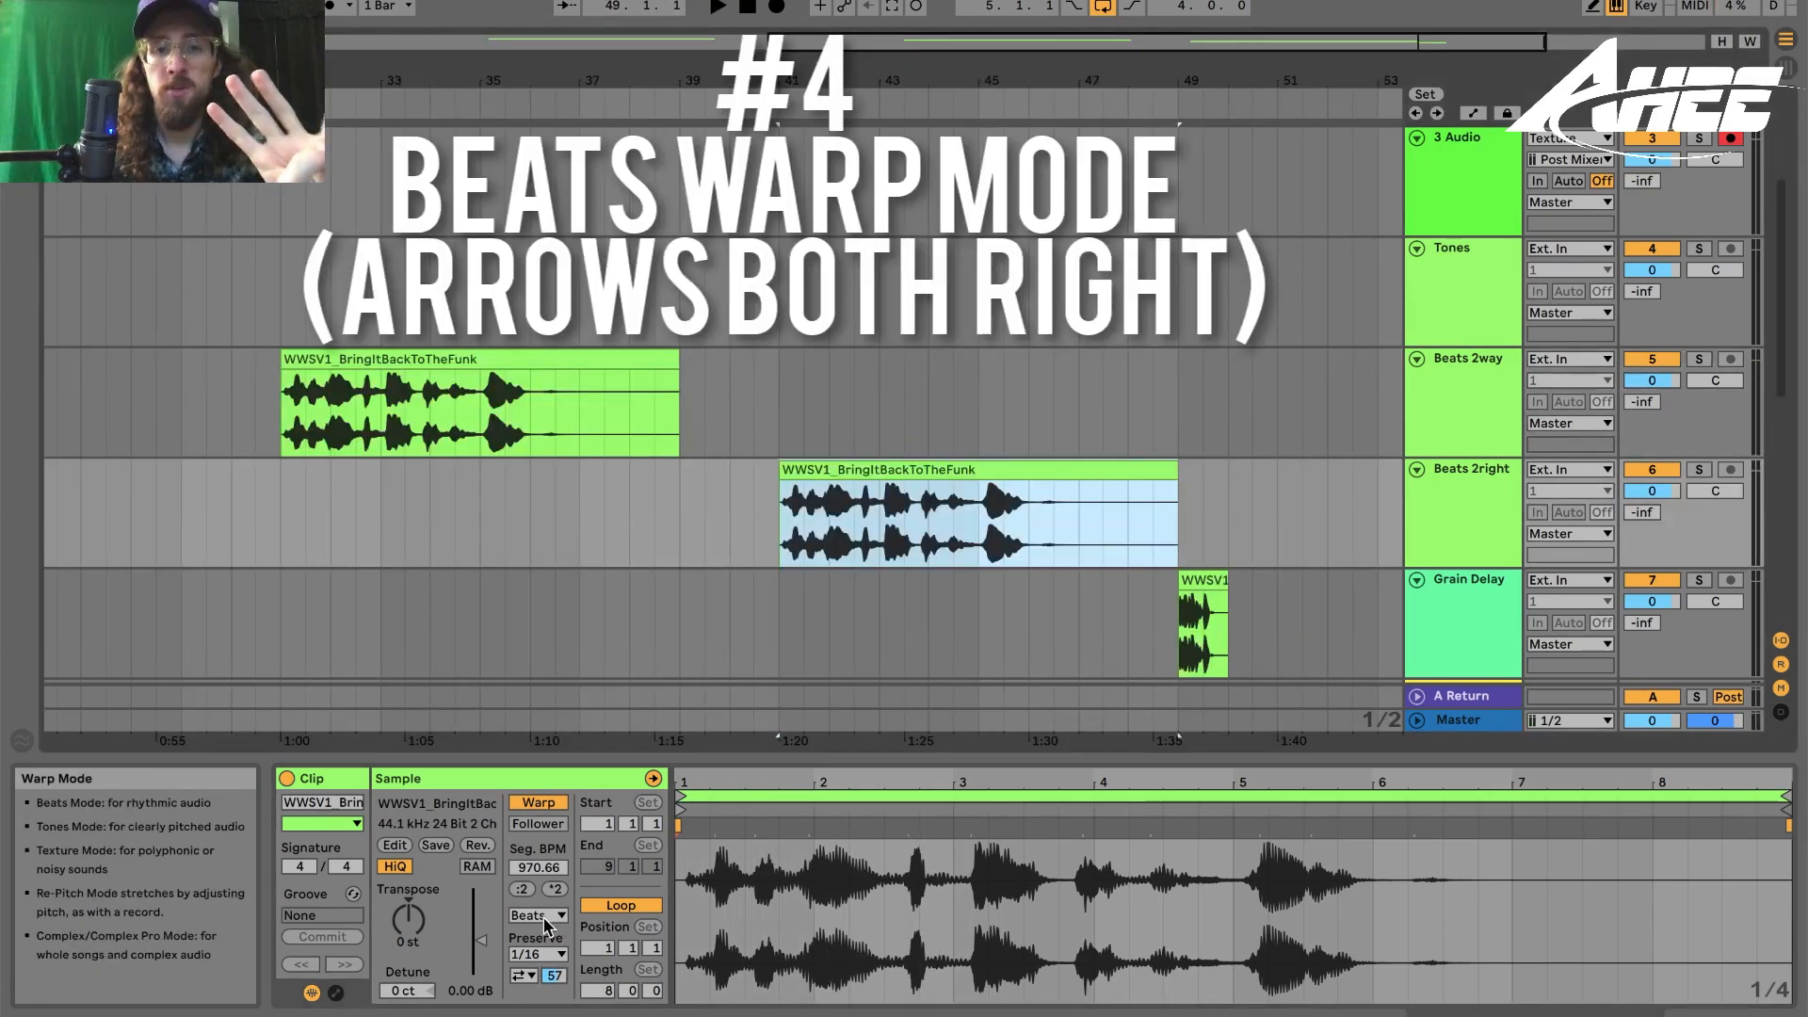
- Set the Beats 2right clip to Beats warp mode preserving Transients and play it
{"action": "left_click", "coordinate": [539, 916]}
{"action": "left_click", "coordinate": [533, 933]}
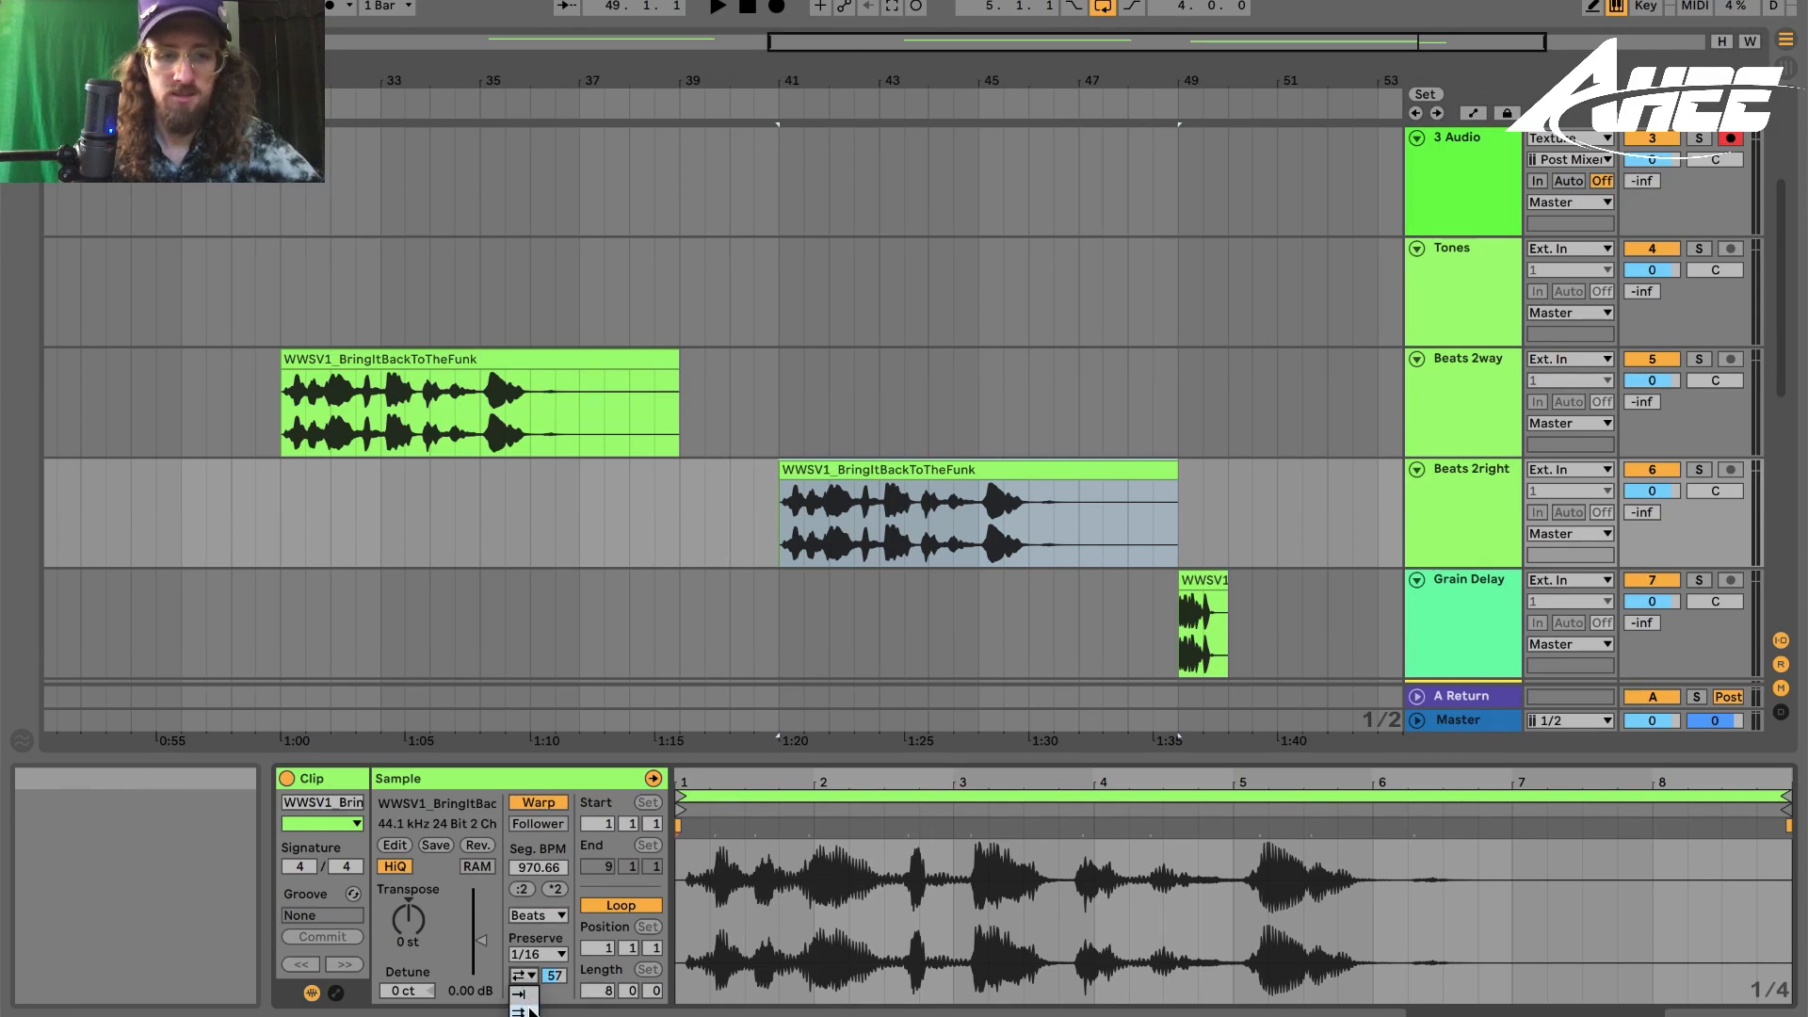
{"action": "left_click", "coordinate": [538, 954]}
{"action": "left_click", "coordinate": [533, 938]}
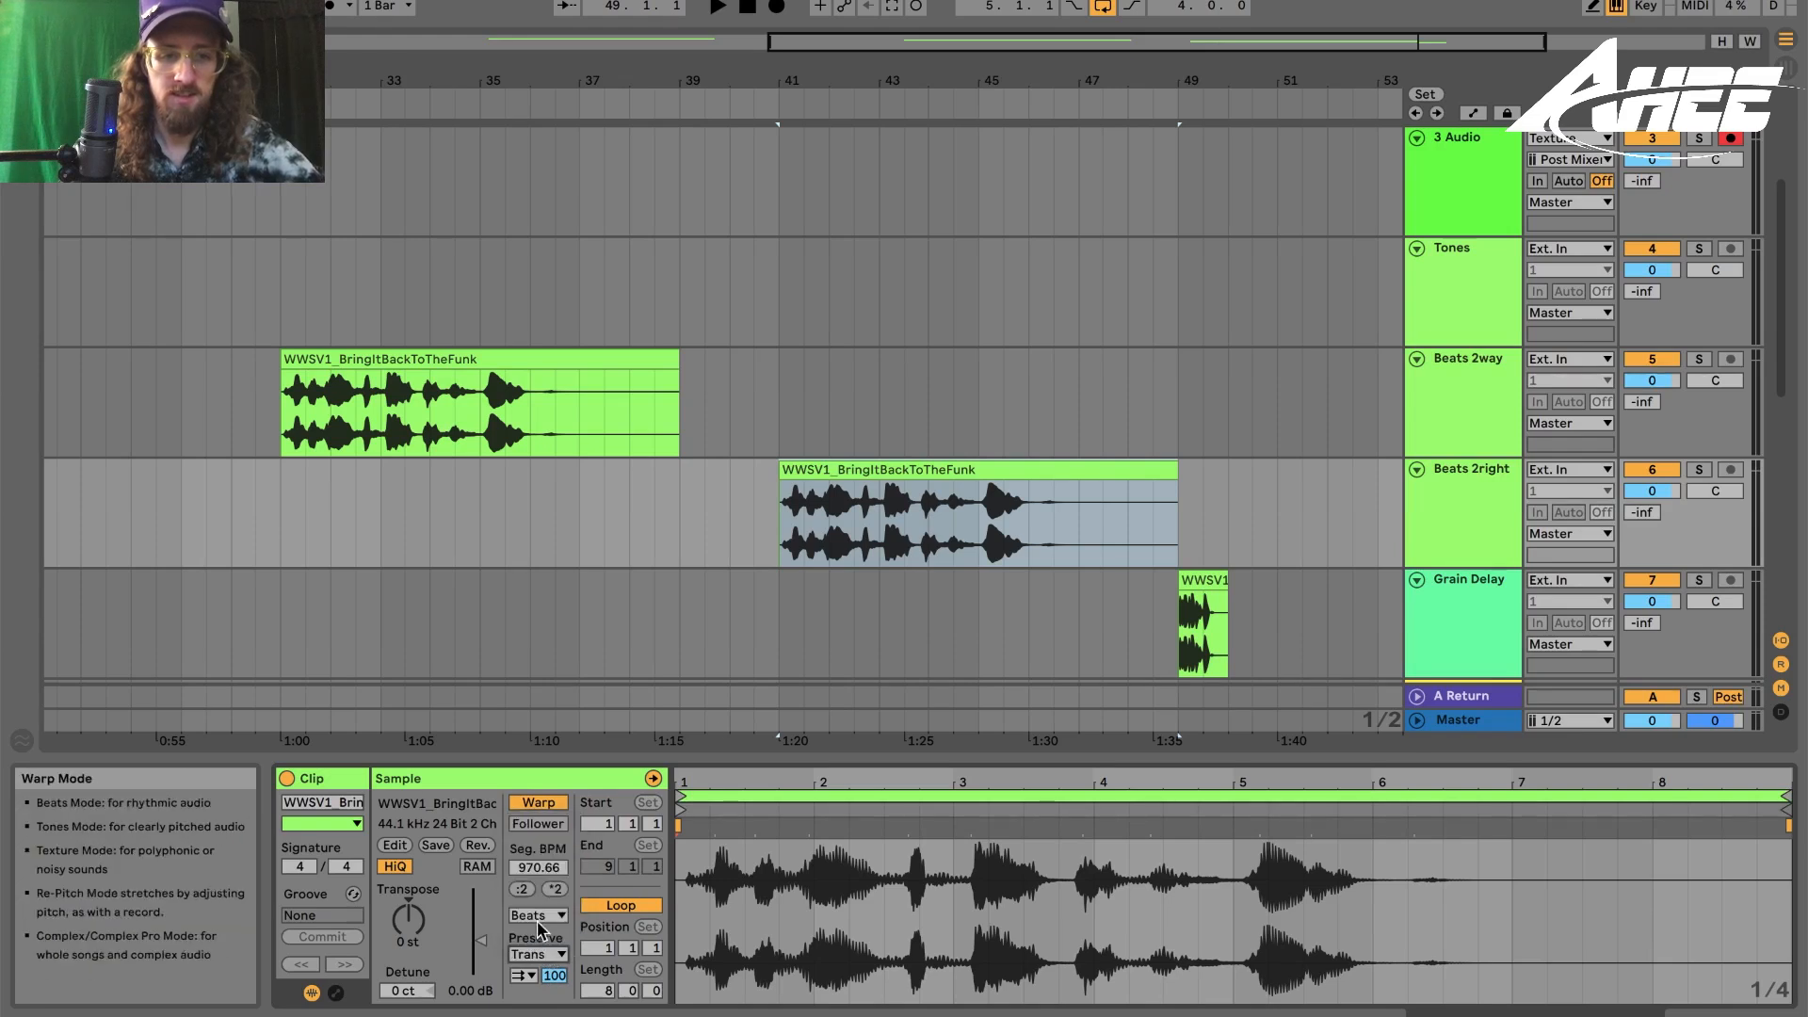
{"action": "left_click", "coordinate": [853, 462]}
{"action": "key", "text": "space"}
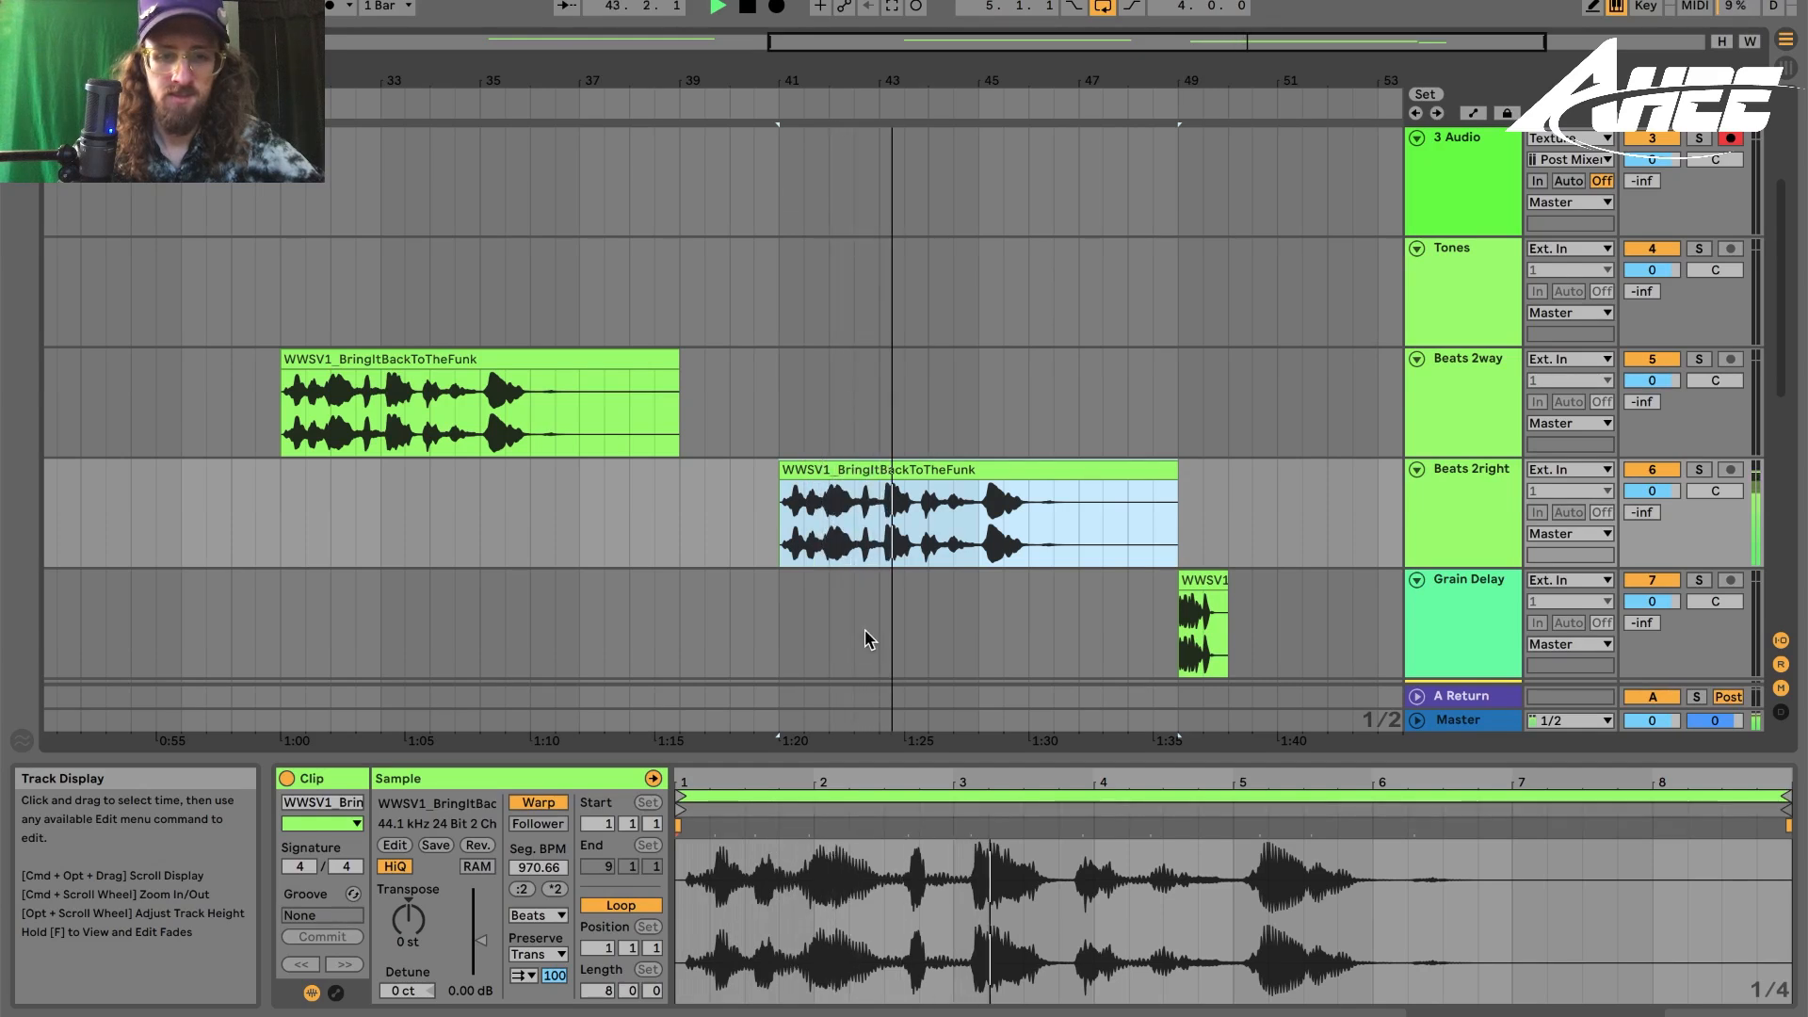
{"action": "key", "text": "space"}
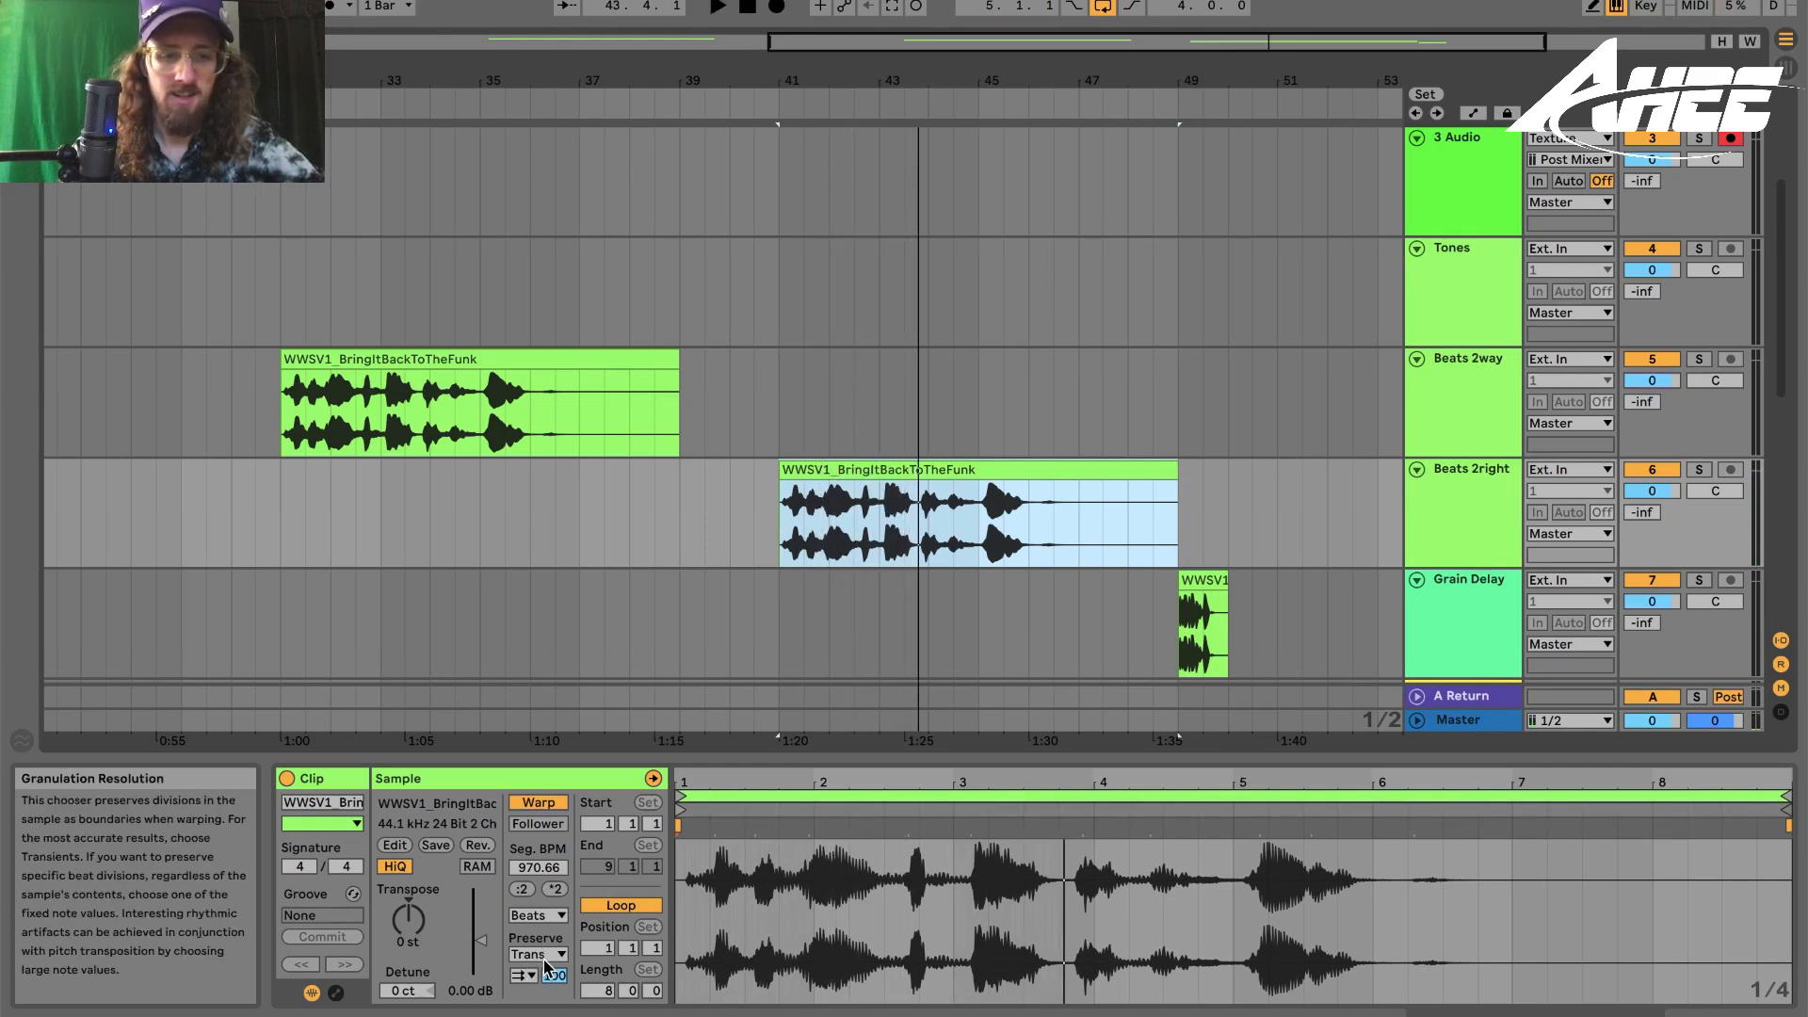
- Change the Beats 2right clip's Preserve division to 1/16 and play it
{"action": "left_click", "coordinate": [546, 955]}
{"action": "left_click", "coordinate": [545, 899]}
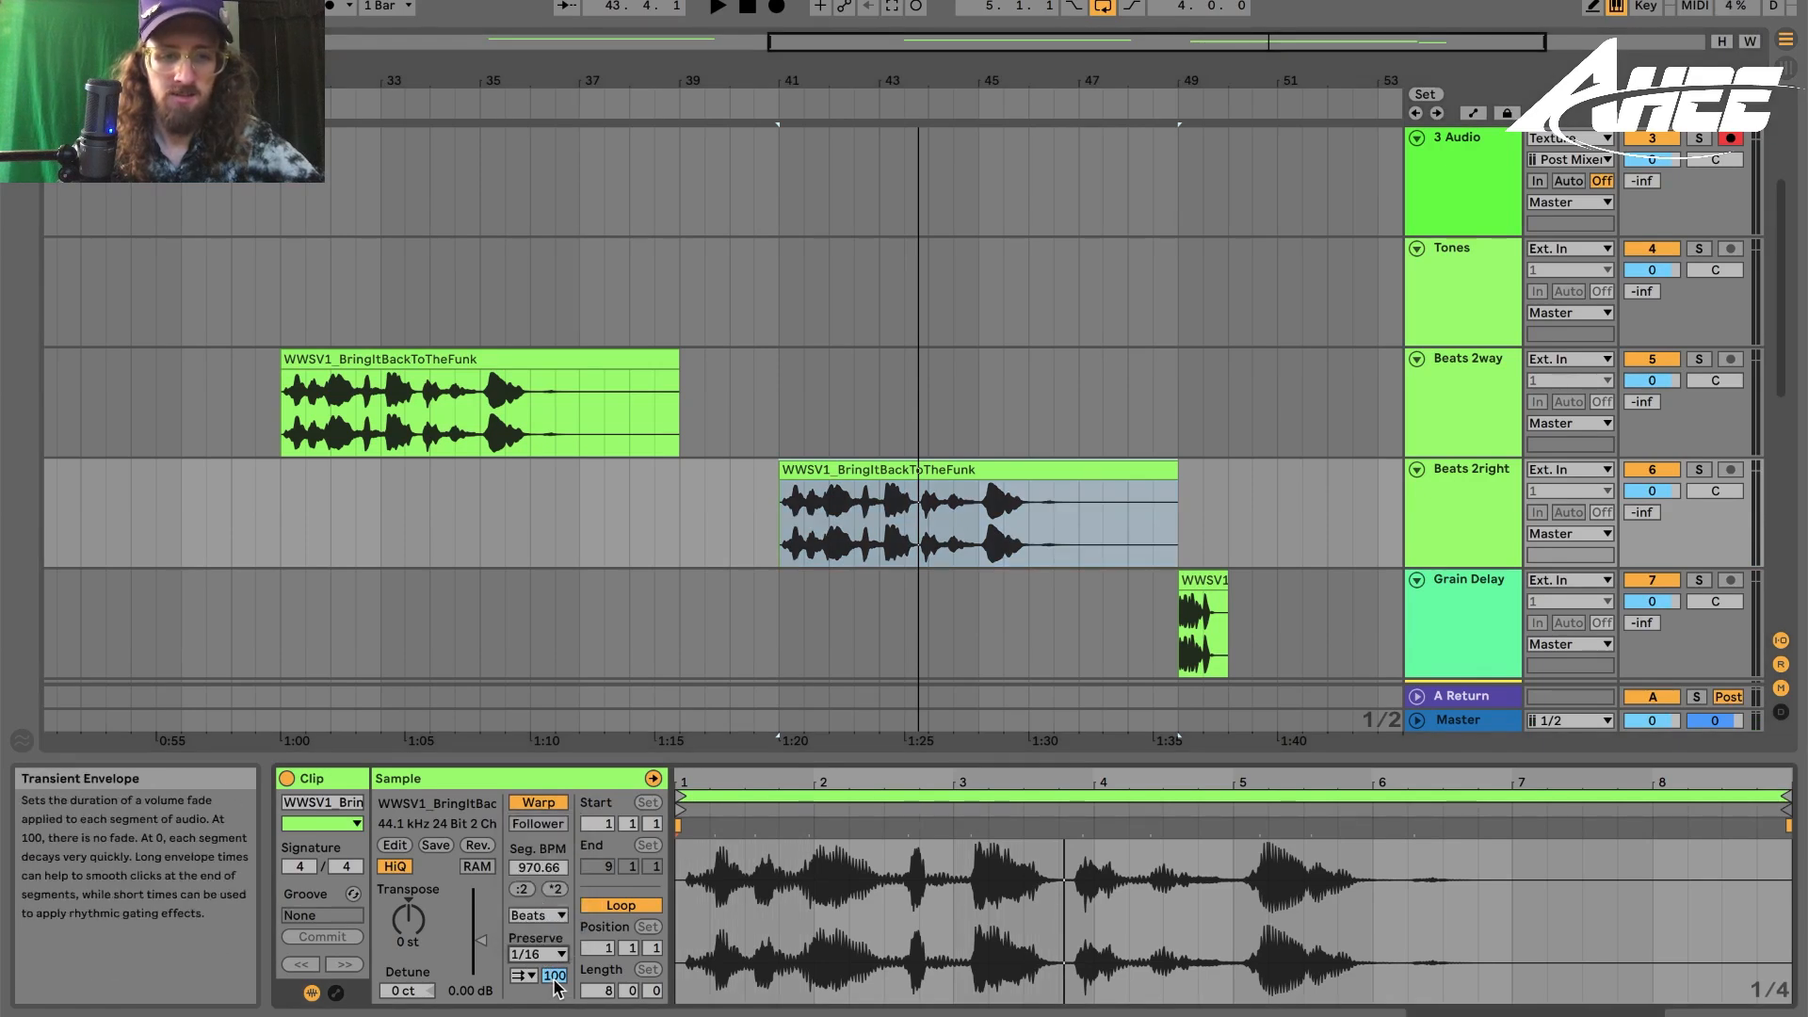
{"action": "key", "text": "space"}
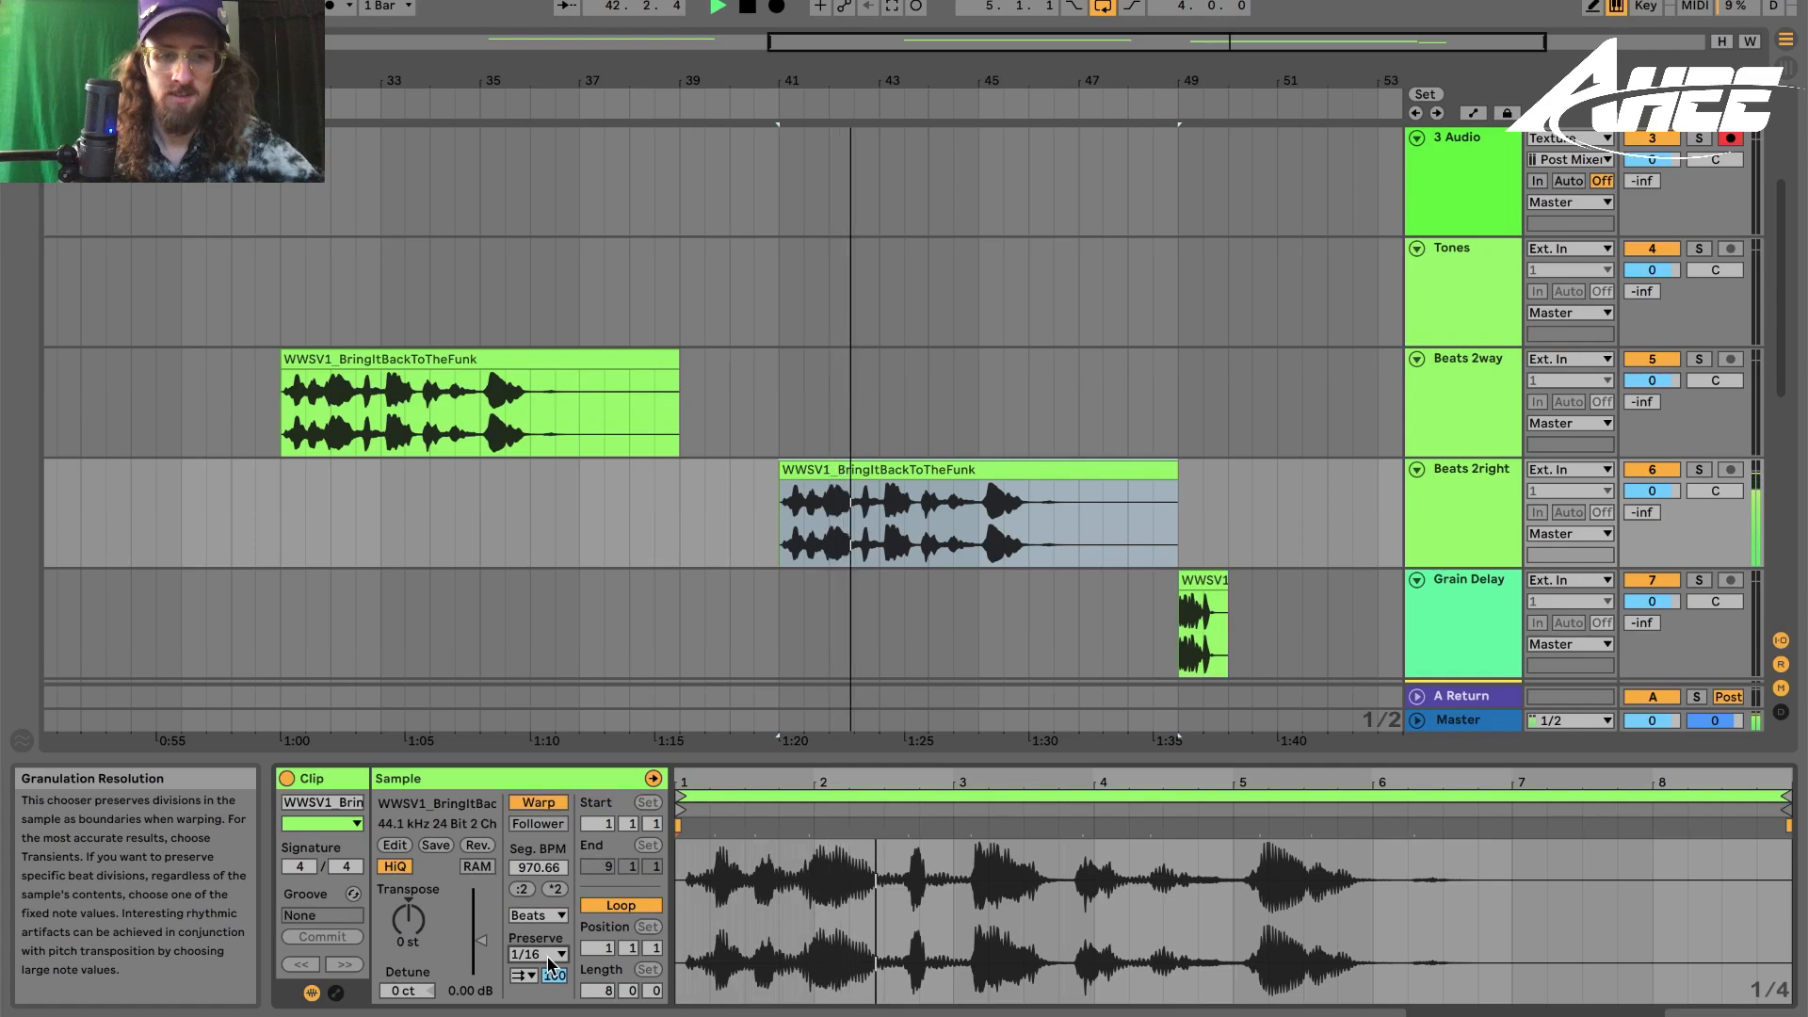
- Set the Beats 2right clip's Preserve to 1/8 and its transient envelope to 35, auditioning the result
{"action": "left_click", "coordinate": [549, 957]}
{"action": "left_click", "coordinate": [541, 883]}
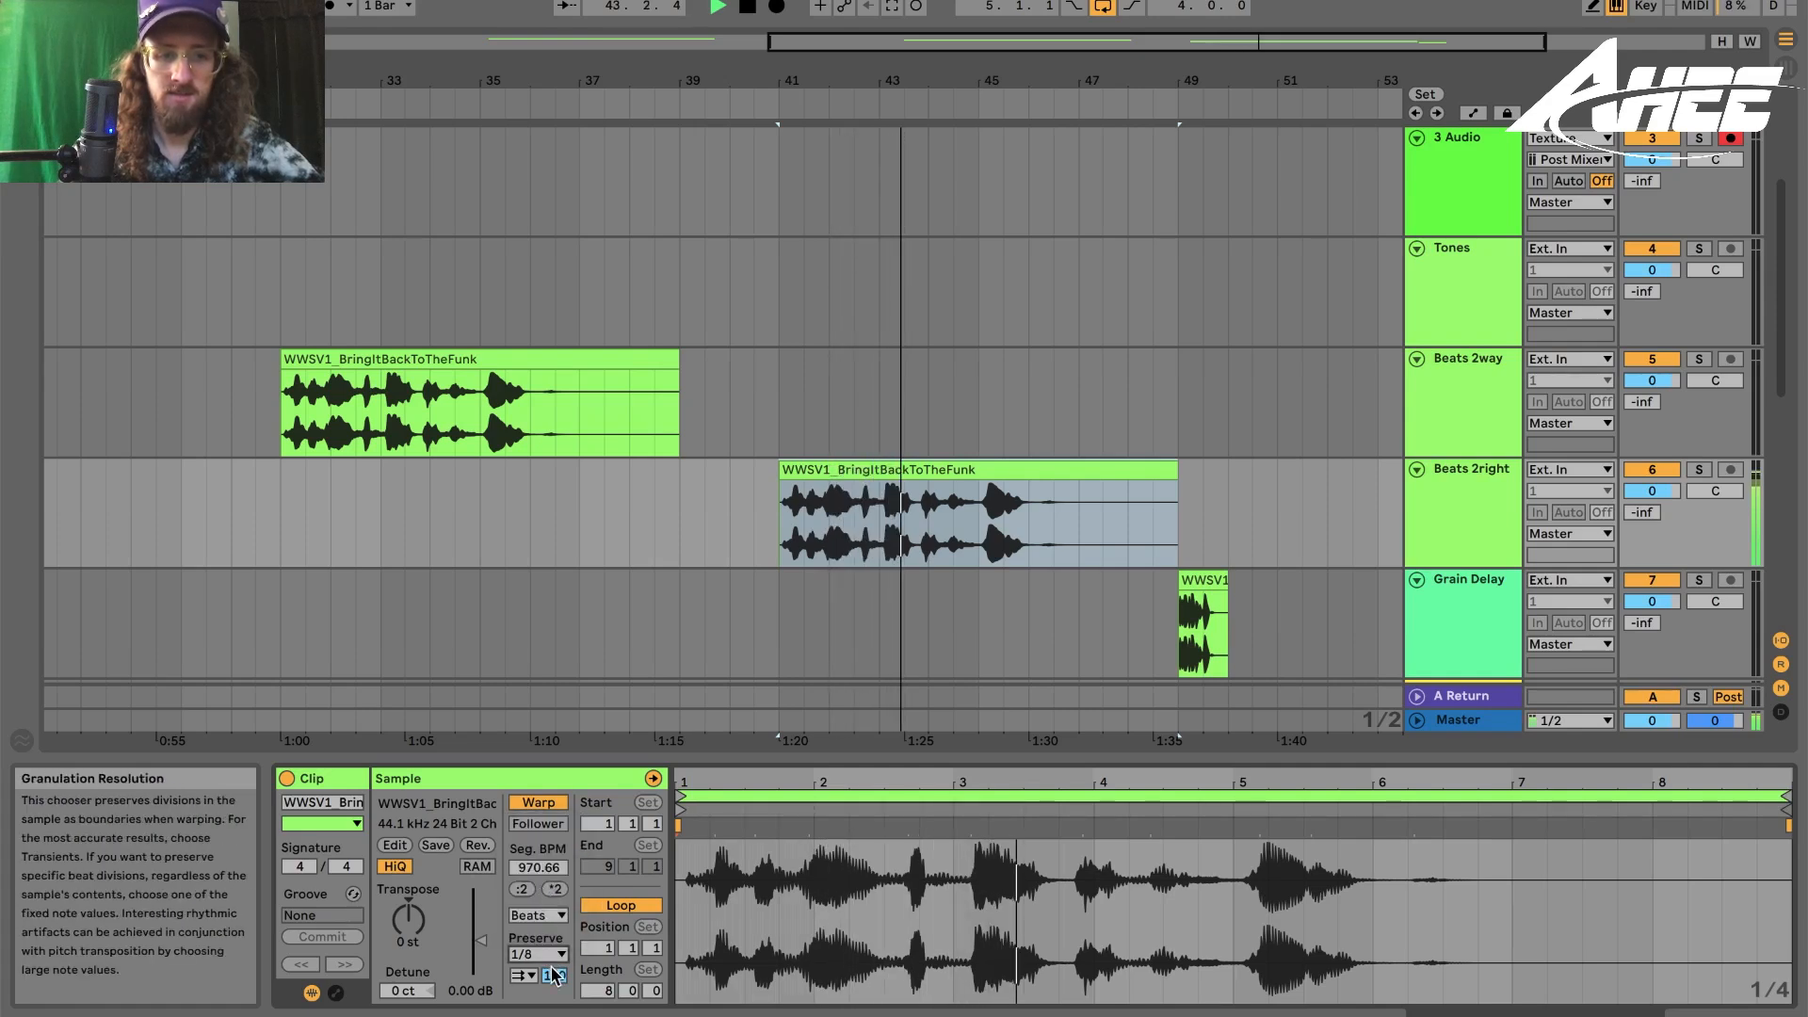
{"action": "mouse_move", "coordinate": [554, 976]}
{"action": "left_mouse_down"}
{"action": "mouse_move", "coordinate": [554, 1016]}
{"action": "mouse_move", "coordinate": [559, 981]}
{"action": "left_mouse_up"}
{"action": "key", "text": "space"}
{"action": "key", "text": "space"}
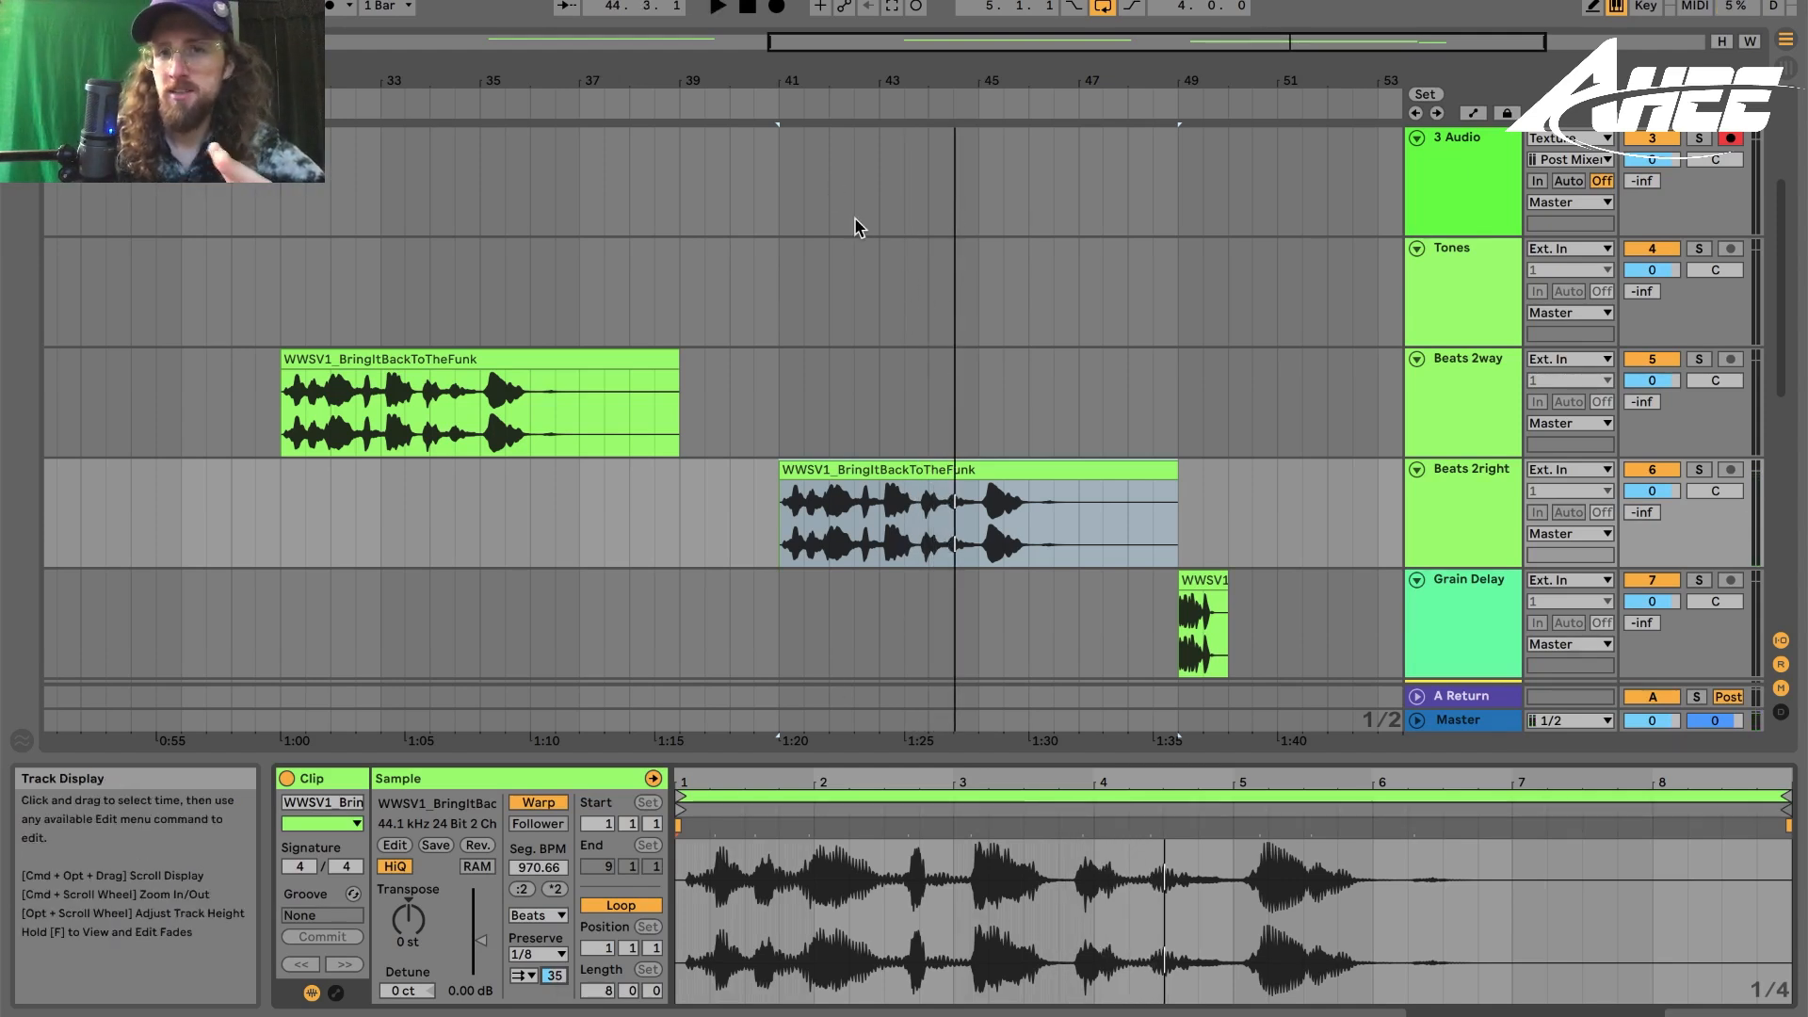
- Select the Grain Delay track's clip, show its device chain, and adjust the Grain Delay's Dry/Wet
{"action": "left_click_drag", "start_coordinate": [845, 90], "coordinate": [929, 83]}
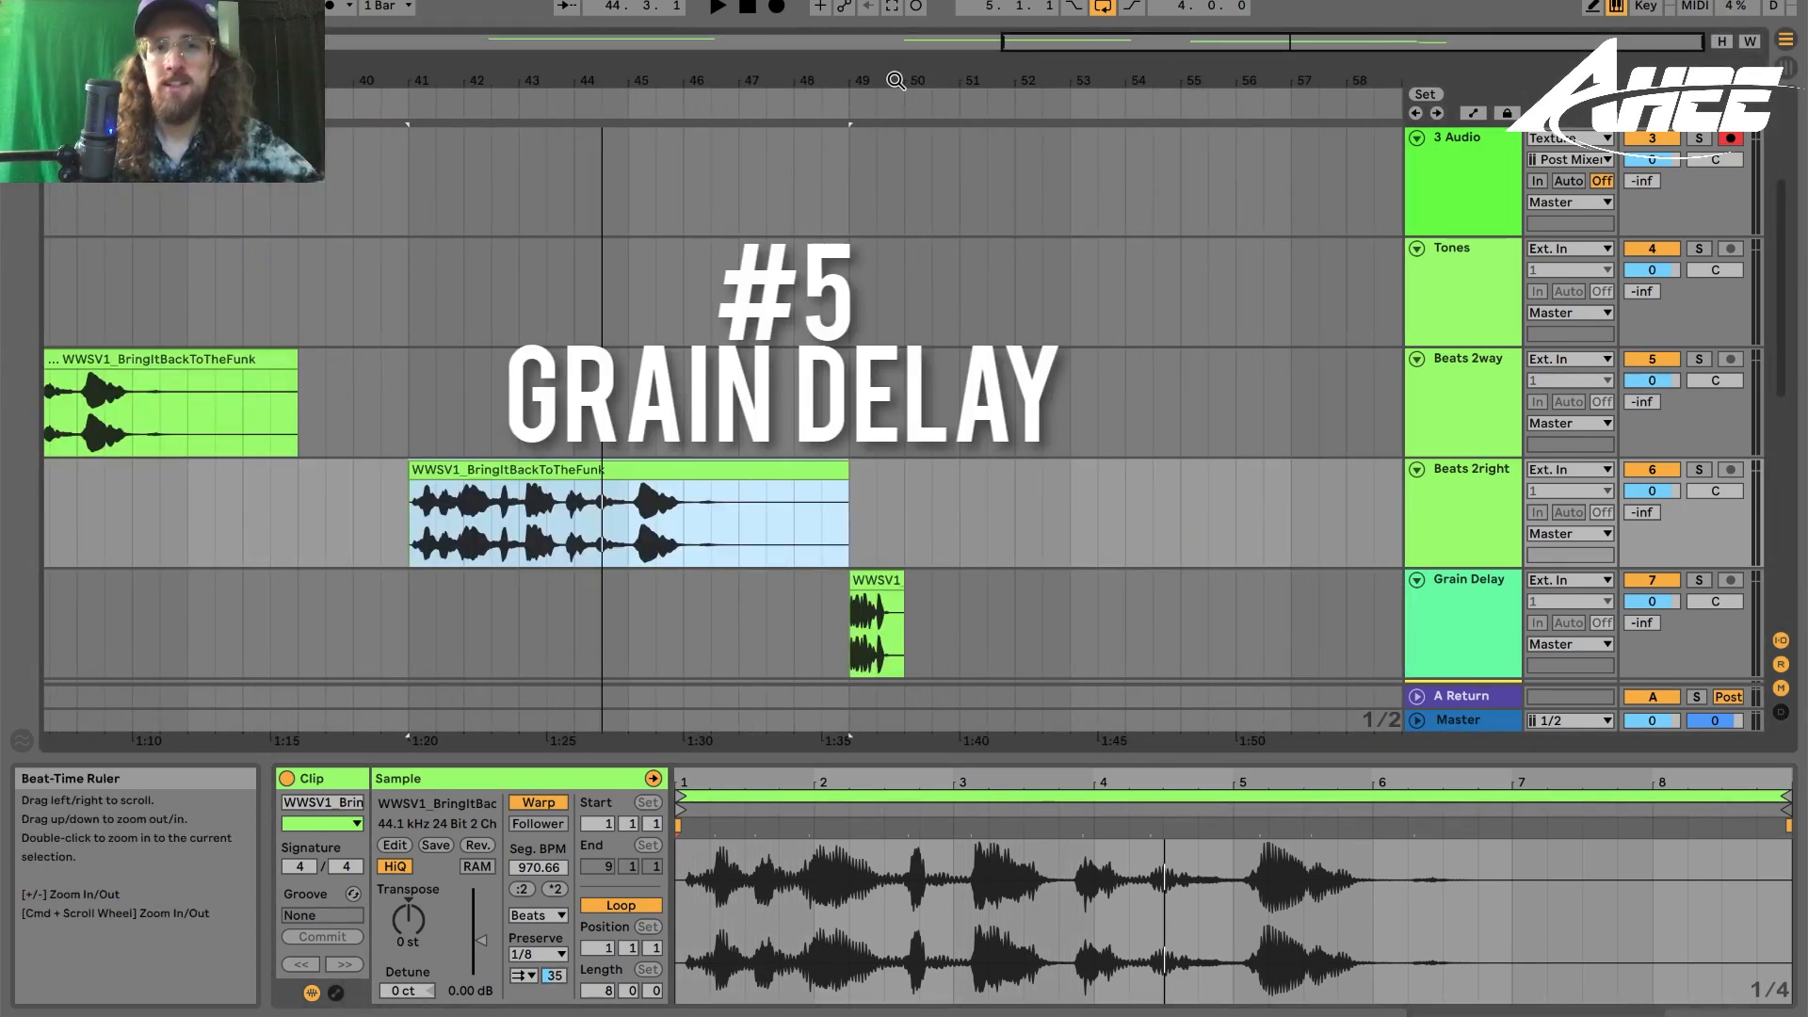
{"action": "left_click_drag", "start_coordinate": [895, 81], "coordinate": [1031, 71]}
{"action": "left_click", "coordinate": [1028, 579]}
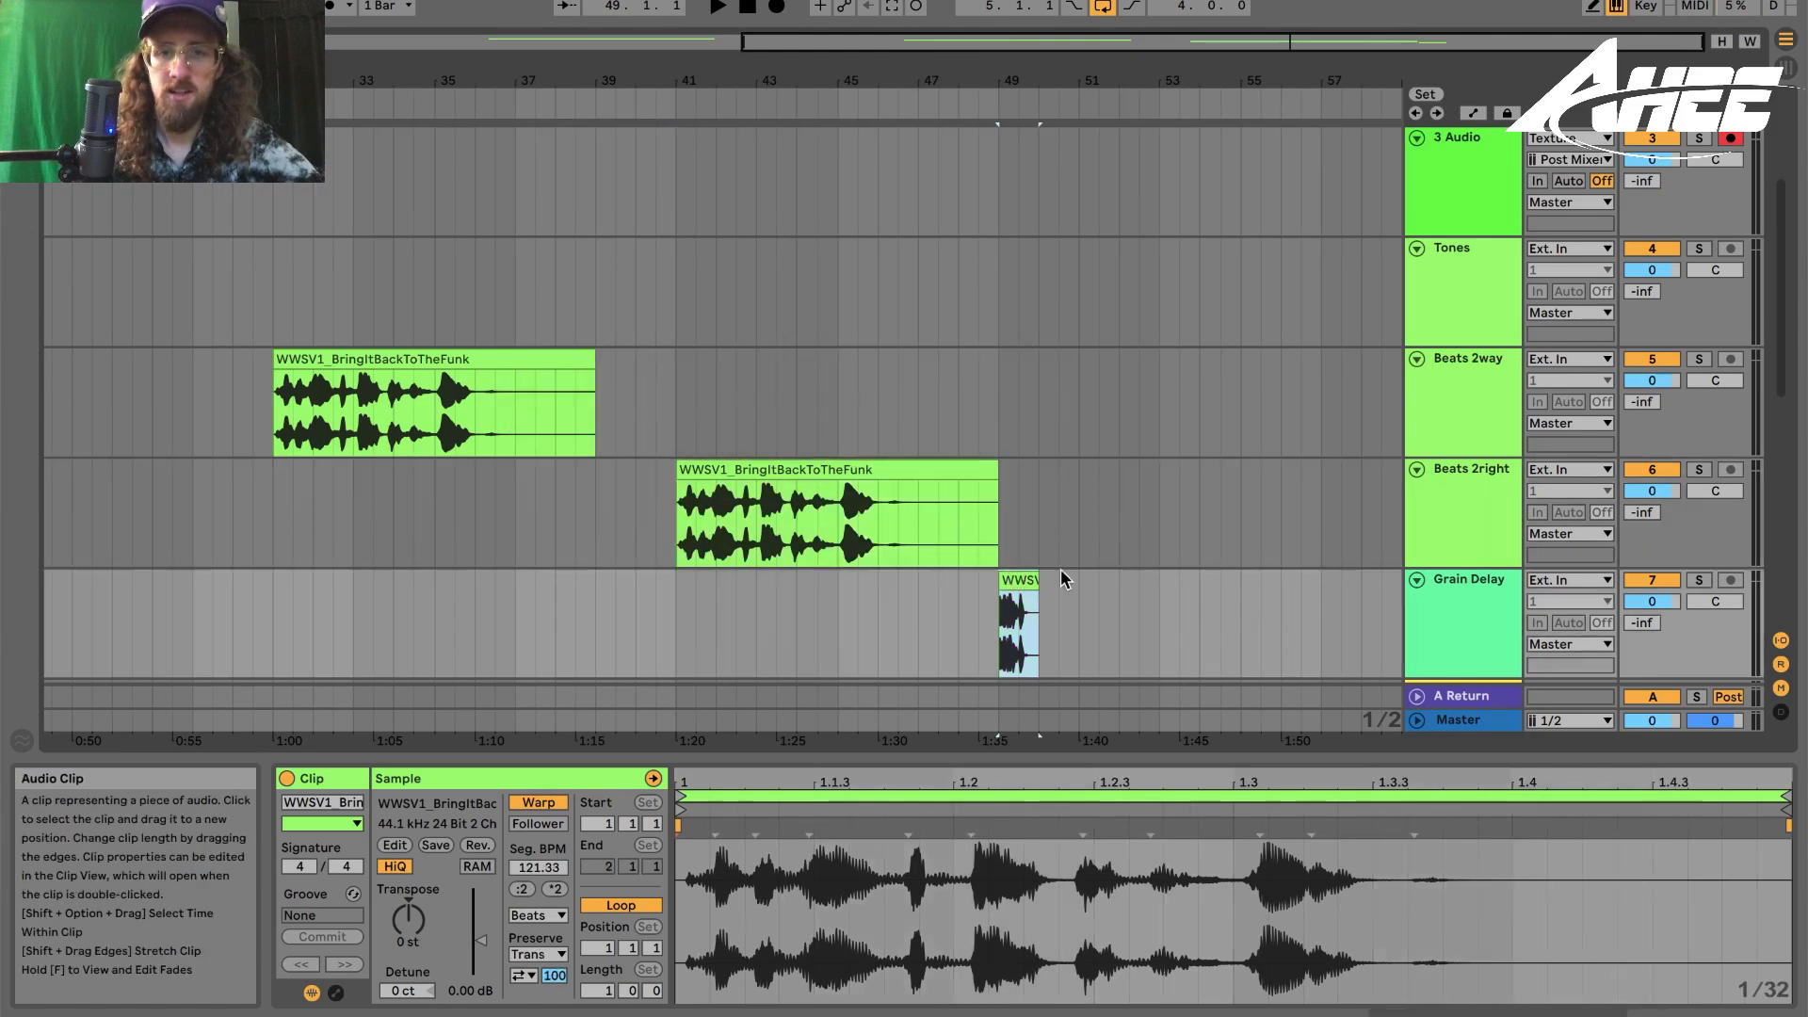
{"action": "key", "text": "shift+Tab"}
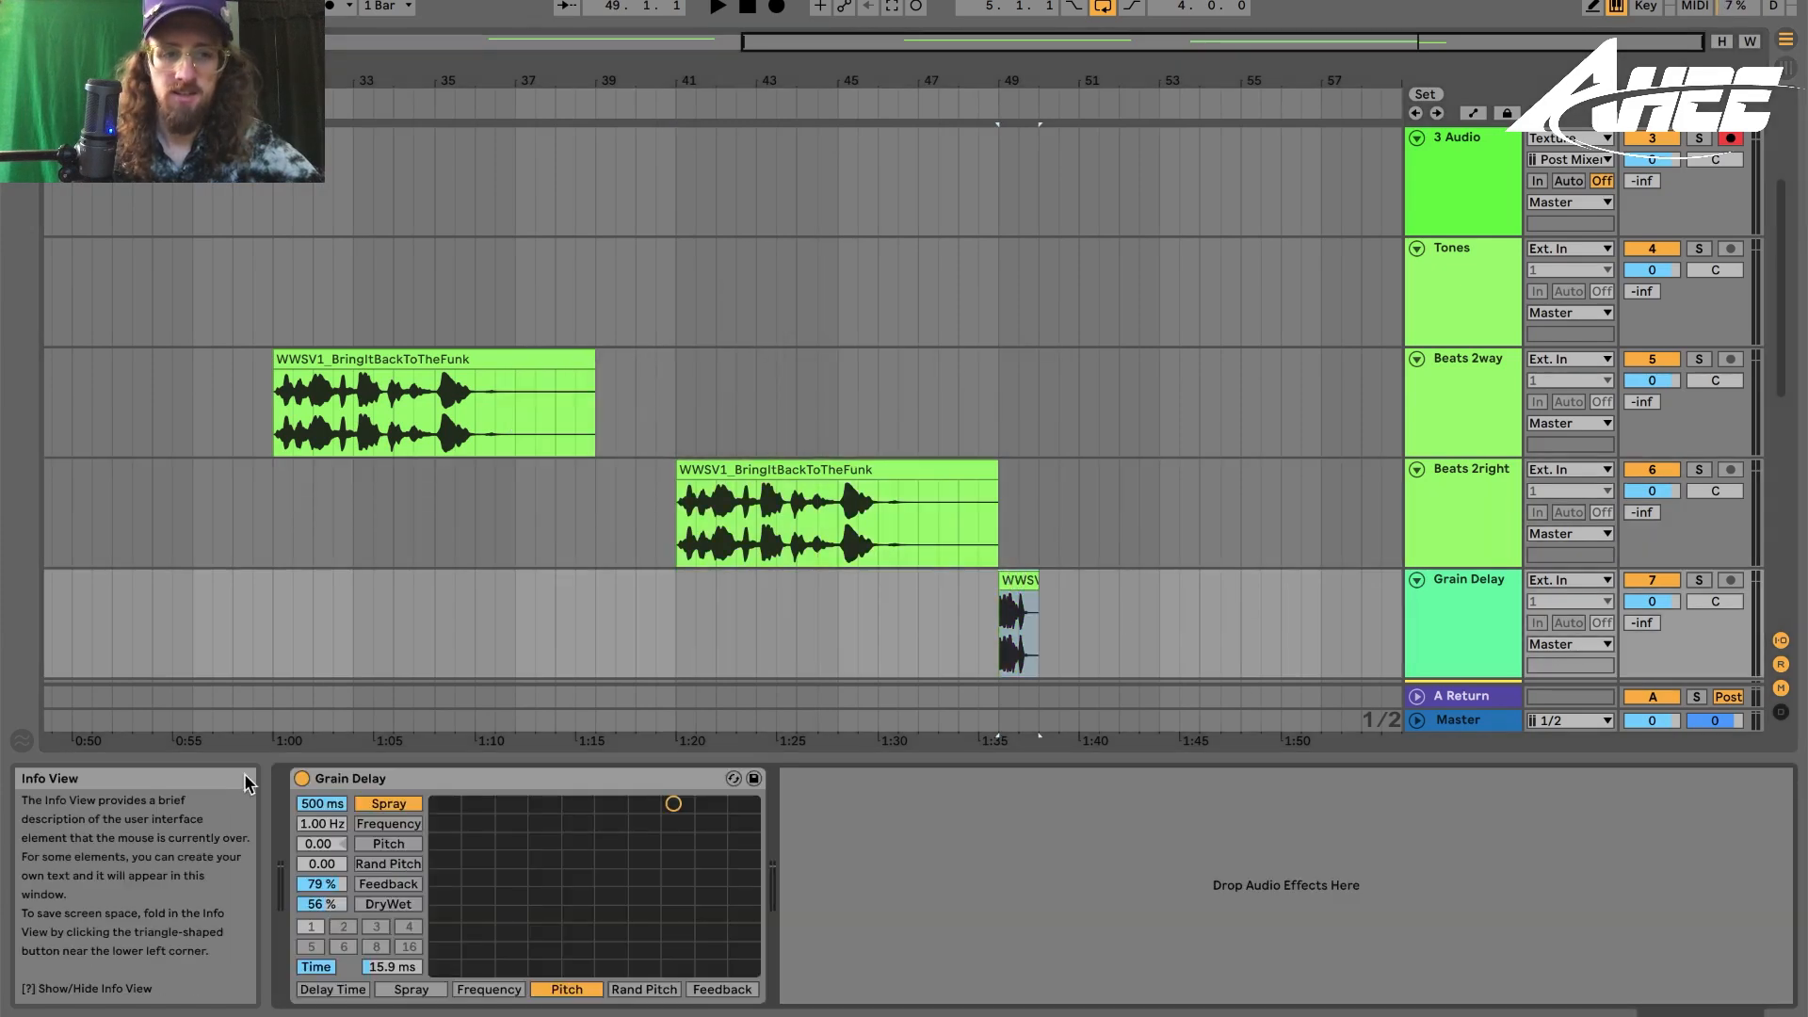
{"action": "left_click_drag", "start_coordinate": [321, 905], "coordinate": [321, 866]}
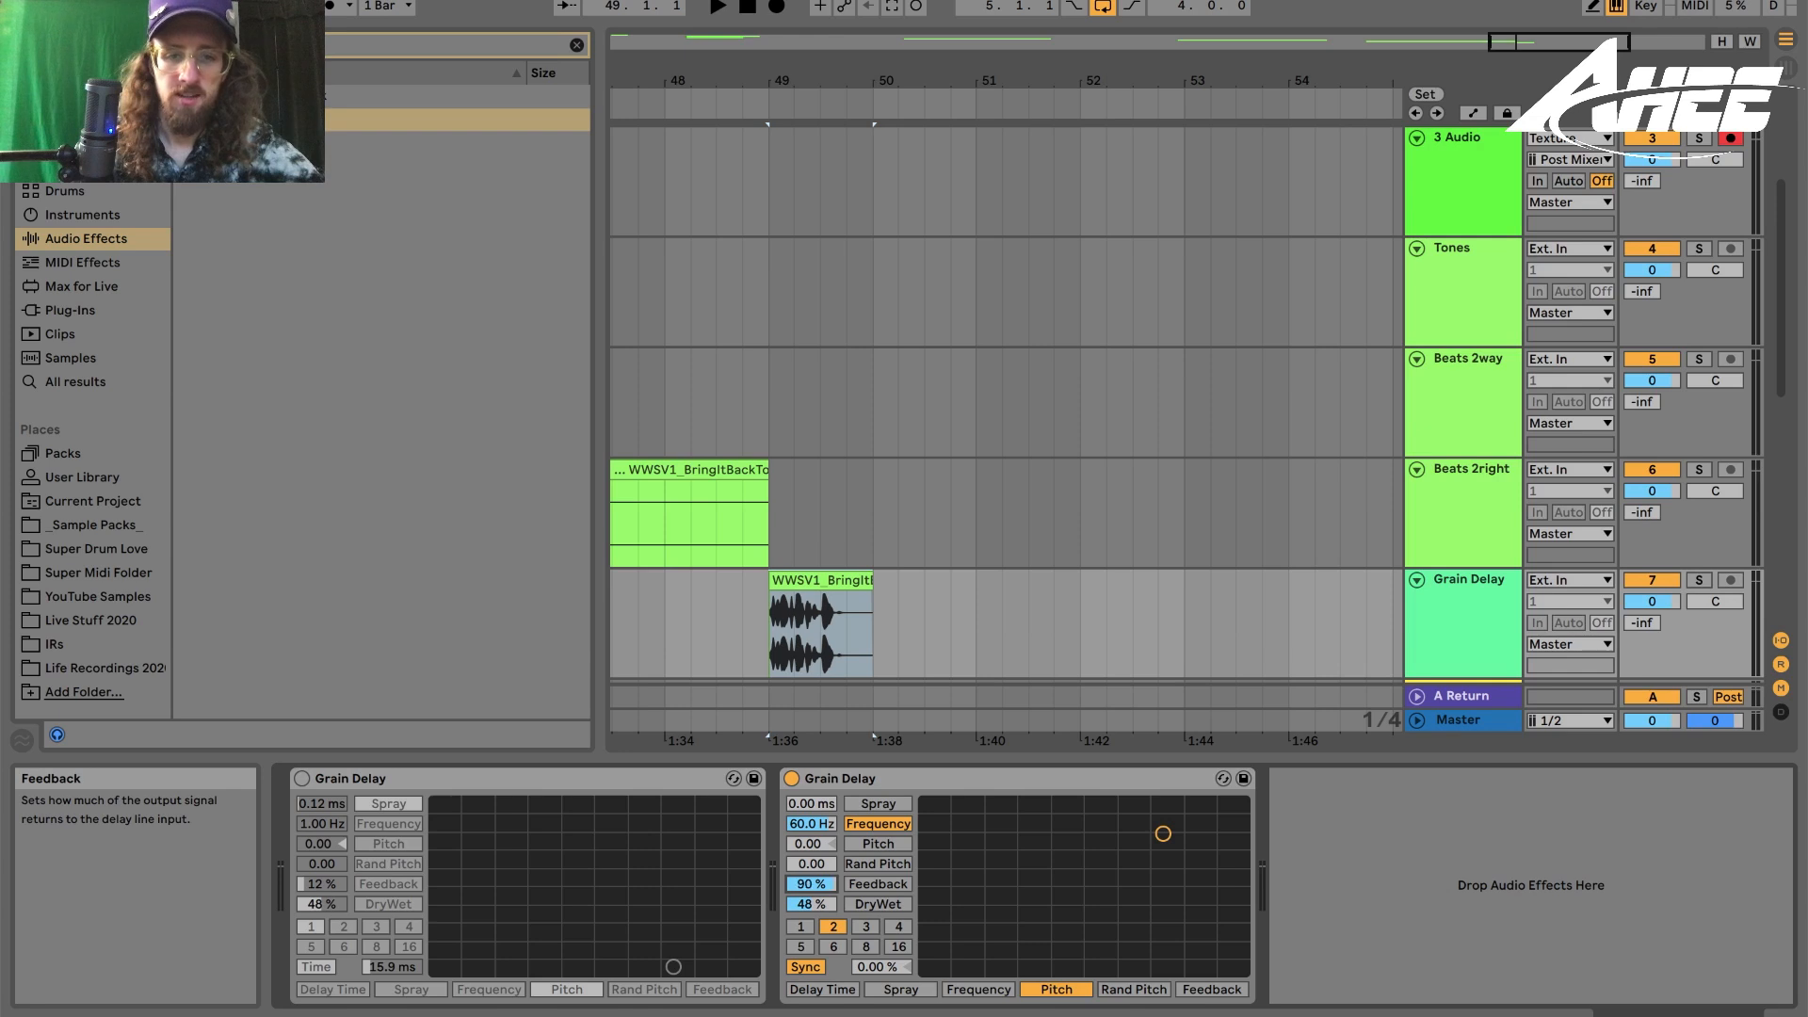
- Audition the Grain Delay clip while increasing the second Grain Delay's delay time
{"action": "key", "text": "space"}
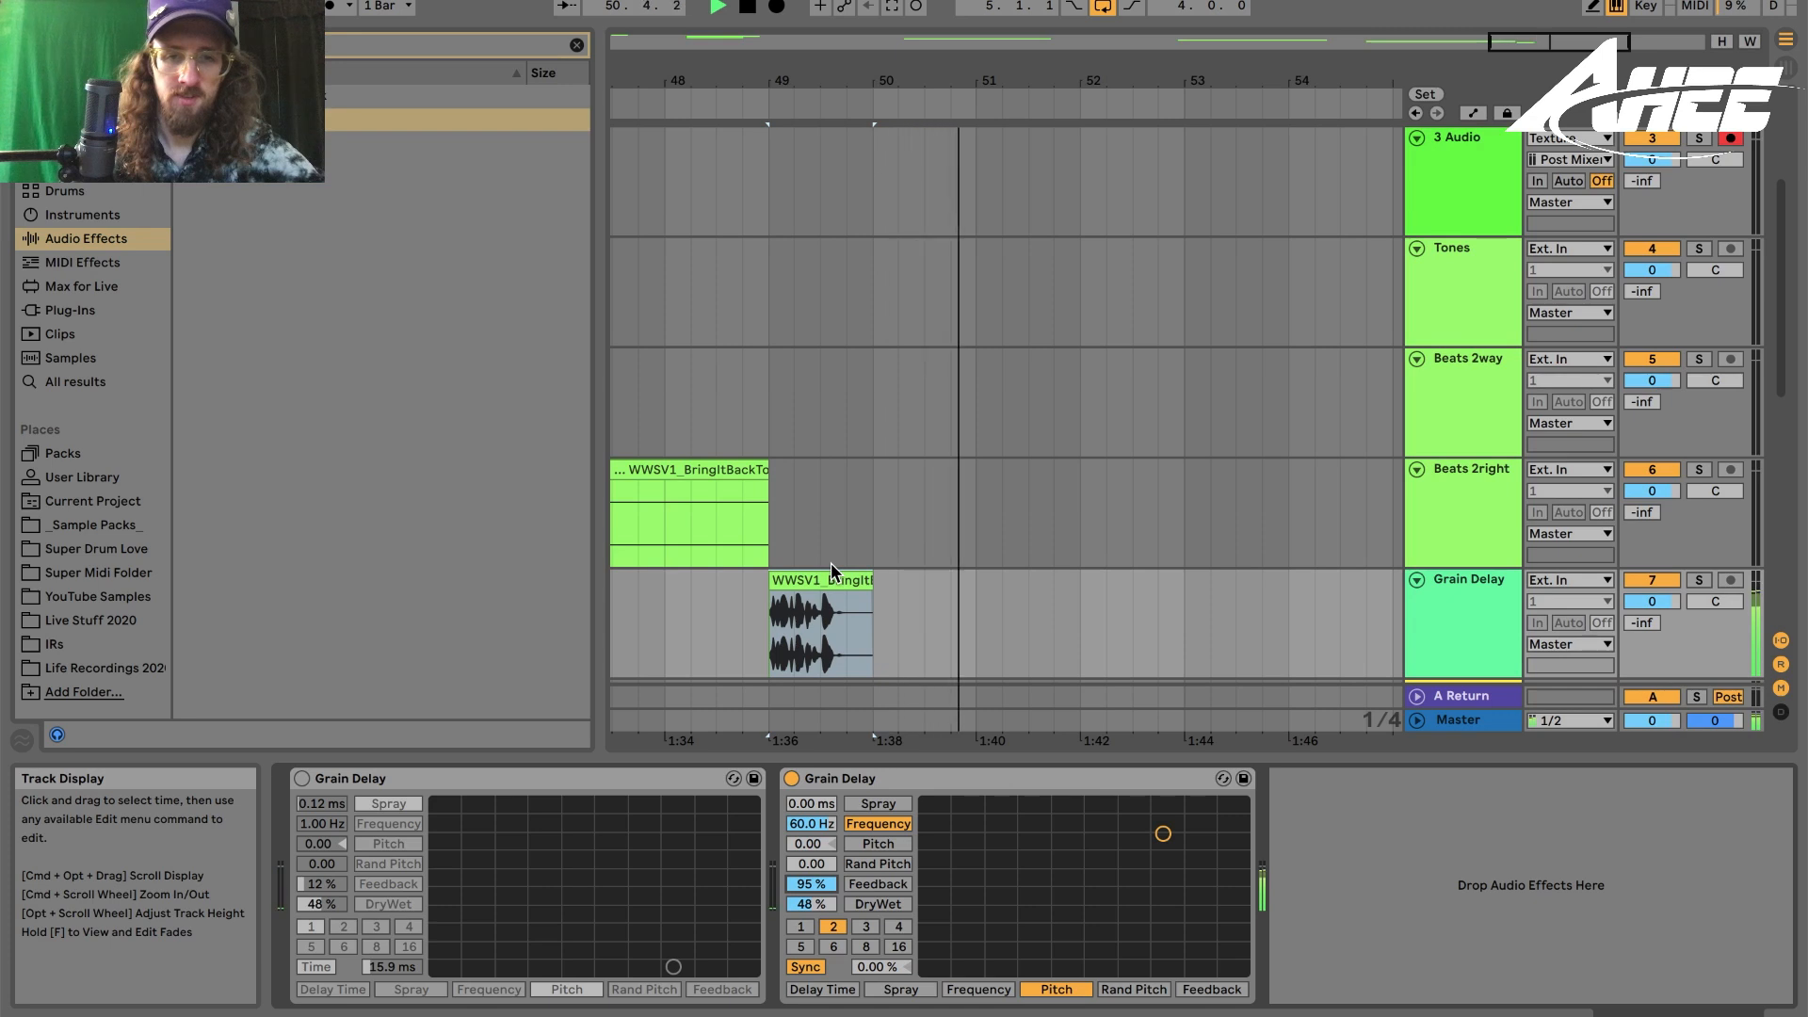
{"action": "key", "text": "space"}
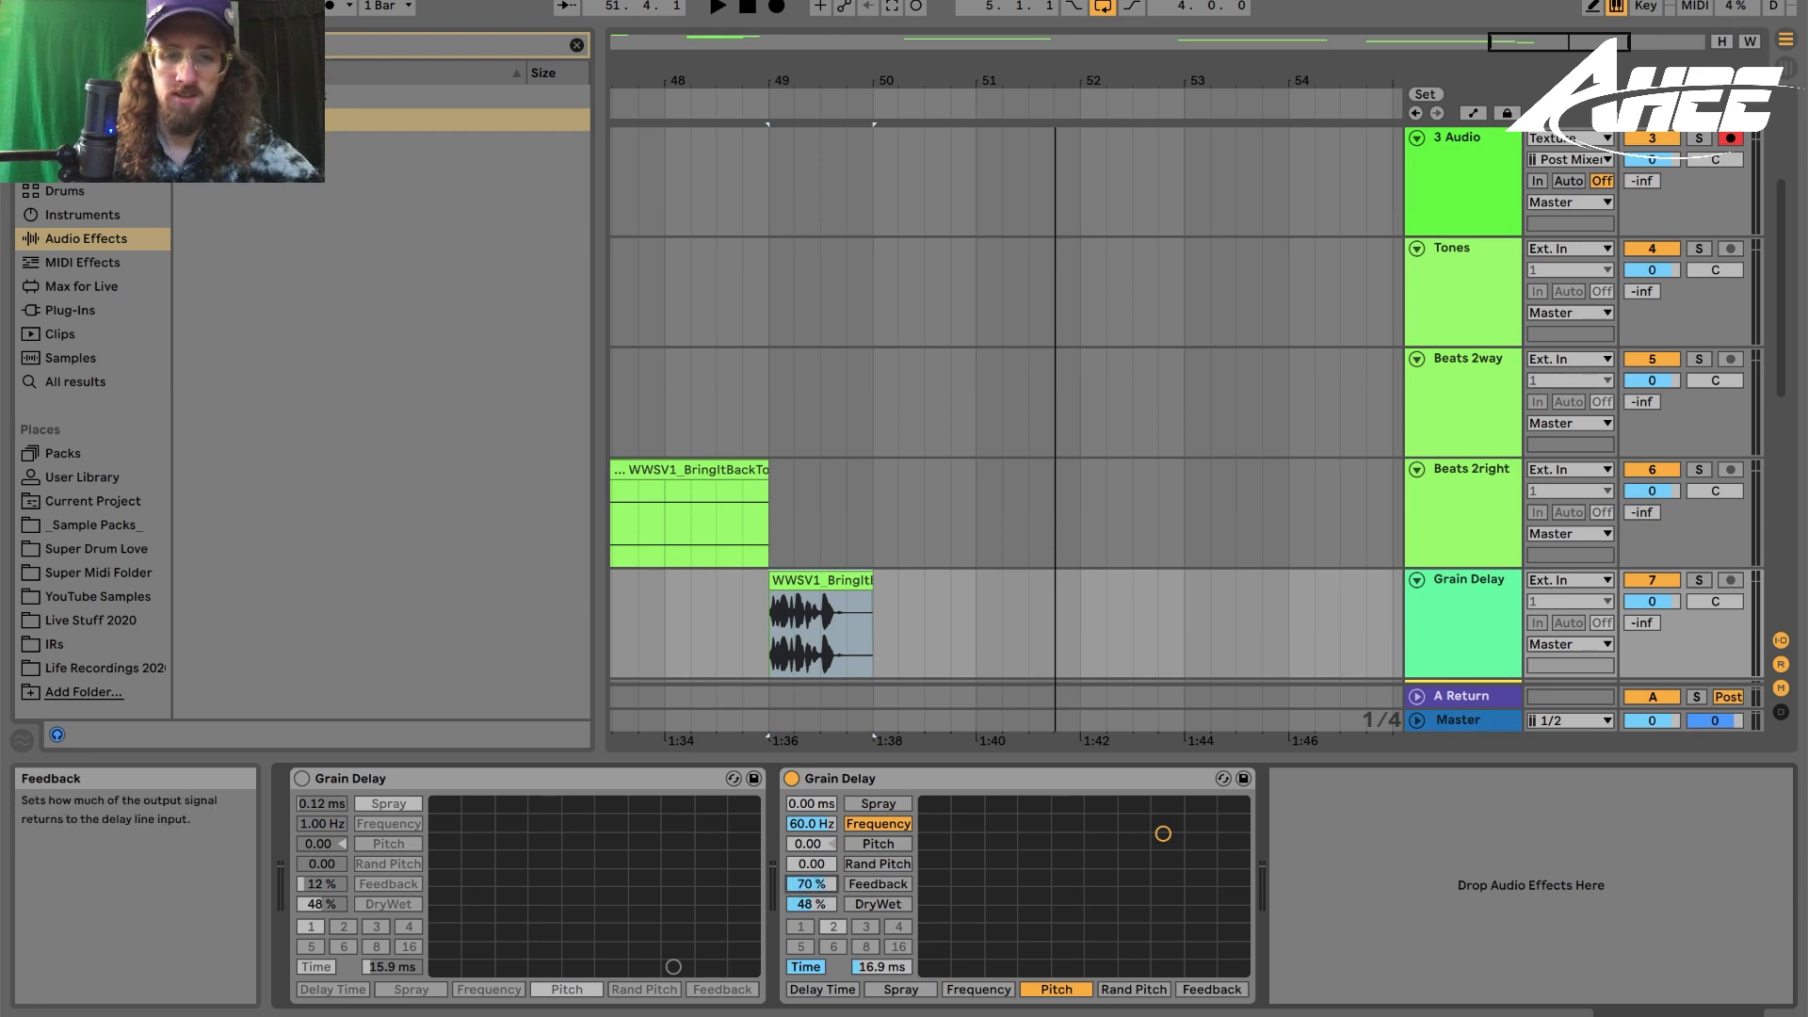
{"action": "key", "text": "space"}
{"action": "mouse_move", "coordinate": [880, 968]}
{"action": "left_mouse_down"}
{"action": "mouse_move", "coordinate": [881, 876]}
{"action": "mouse_move", "coordinate": [881, 932]}
{"action": "left_mouse_up"}
{"action": "key", "text": "space"}
{"action": "key", "text": "space"}
- Adjust the second Grain Delay's Spray and delay time while replaying the clip
{"action": "key", "text": "space"}
{"action": "key", "text": "space"}
{"action": "left_click_drag", "start_coordinate": [809, 806], "coordinate": [809, 720]}
{"action": "key", "text": "space"}
{"action": "key", "text": "space"}
{"action": "left_click_drag", "start_coordinate": [880, 967], "coordinate": [881, 913]}
{"action": "left_click_drag", "start_coordinate": [812, 803], "coordinate": [812, 861]}
{"action": "key", "text": "space"}
{"action": "key", "text": "space"}
{"action": "key", "text": "space"}
{"action": "mouse_move", "coordinate": [881, 967]}
{"action": "left_mouse_down"}
{"action": "mouse_move", "coordinate": [881, 1012]}
{"action": "mouse_move", "coordinate": [881, 962]}
{"action": "left_mouse_up"}
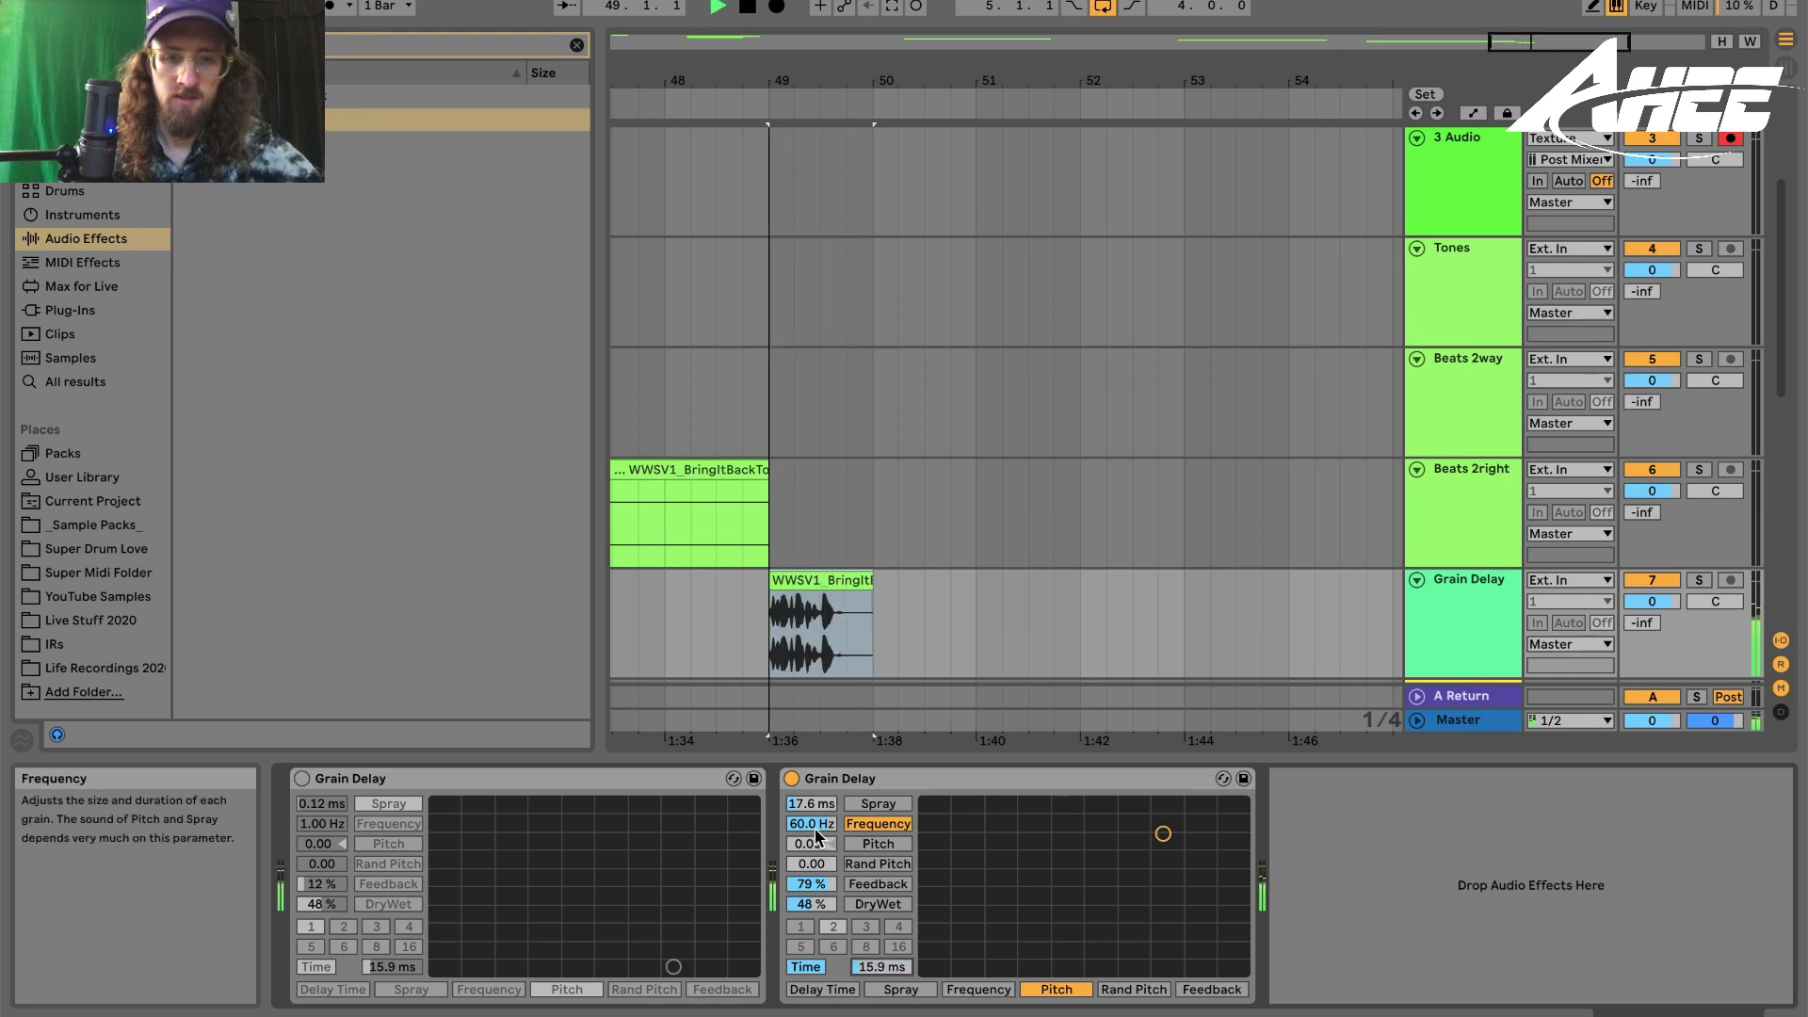
{"action": "key", "text": "space"}
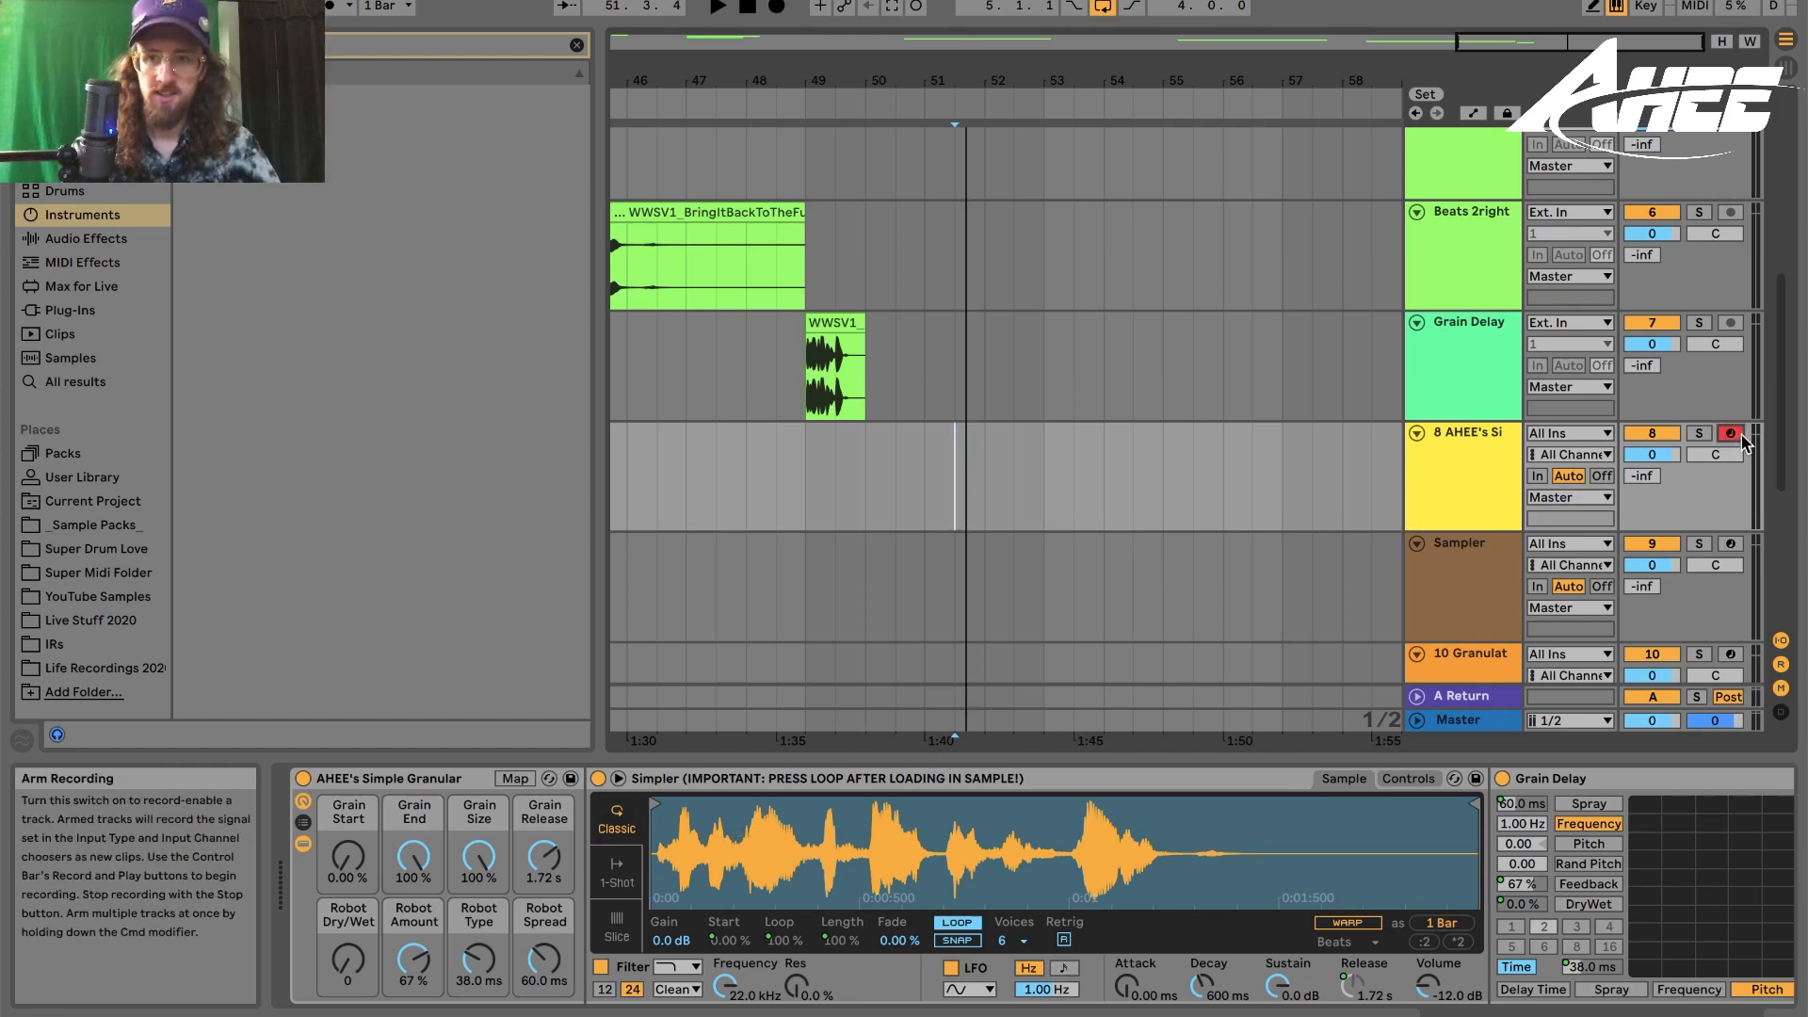
- Drop the Grain Delay clip into the Simpler of AHEE's Simple Granular rack and turn on Loop
{"action": "left_click", "coordinate": [827, 323]}
{"action": "left_click", "coordinate": [896, 499]}
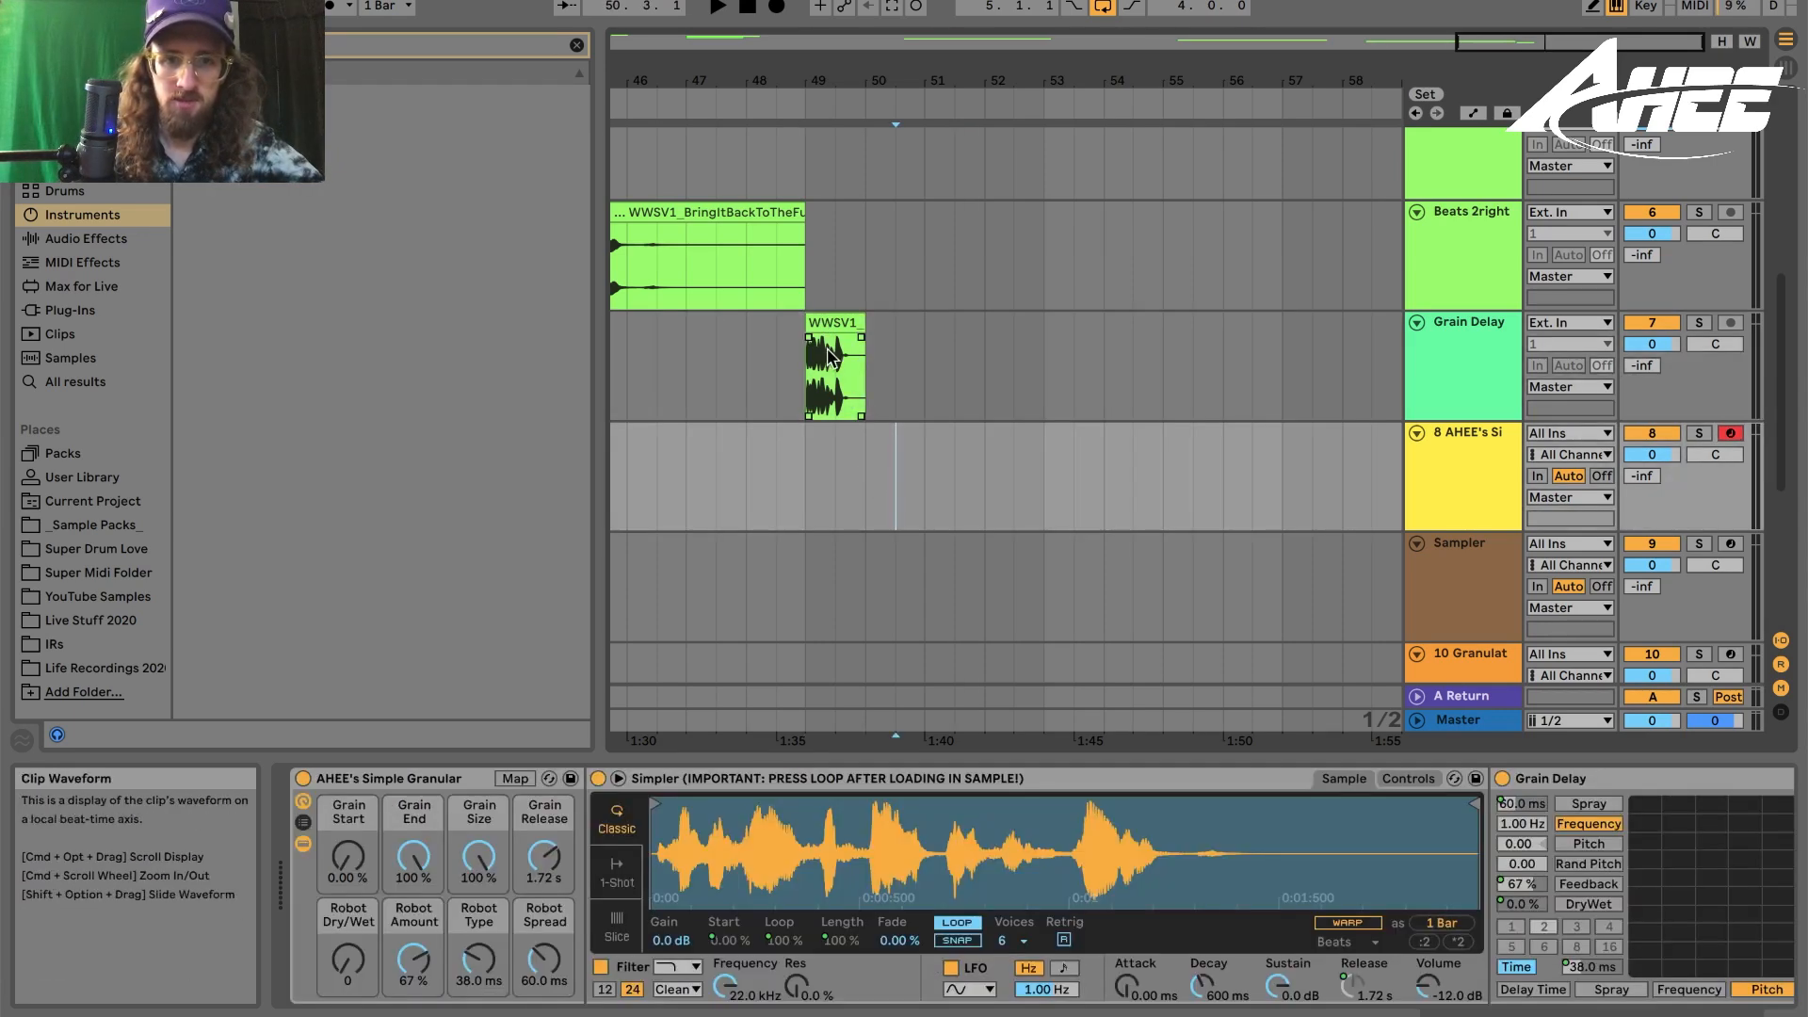
{"action": "left_click_drag", "start_coordinate": [827, 354], "coordinate": [859, 830]}
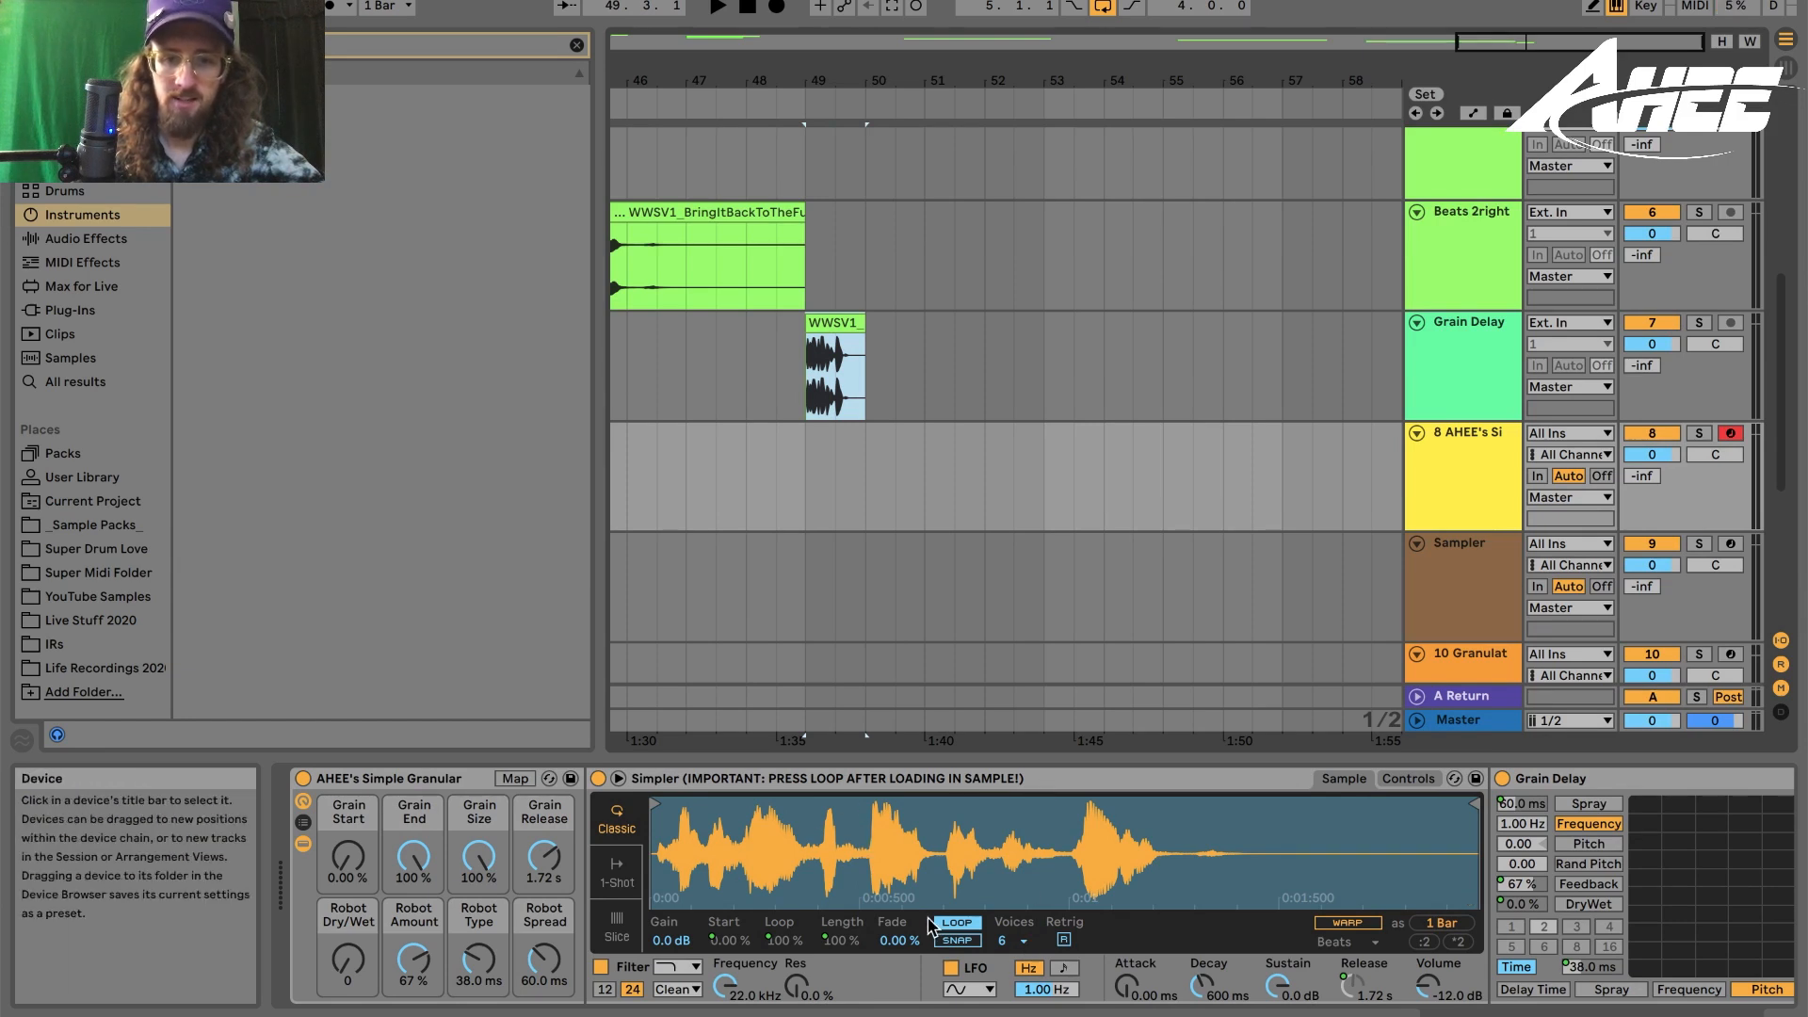
{"action": "left_click", "coordinate": [958, 923]}
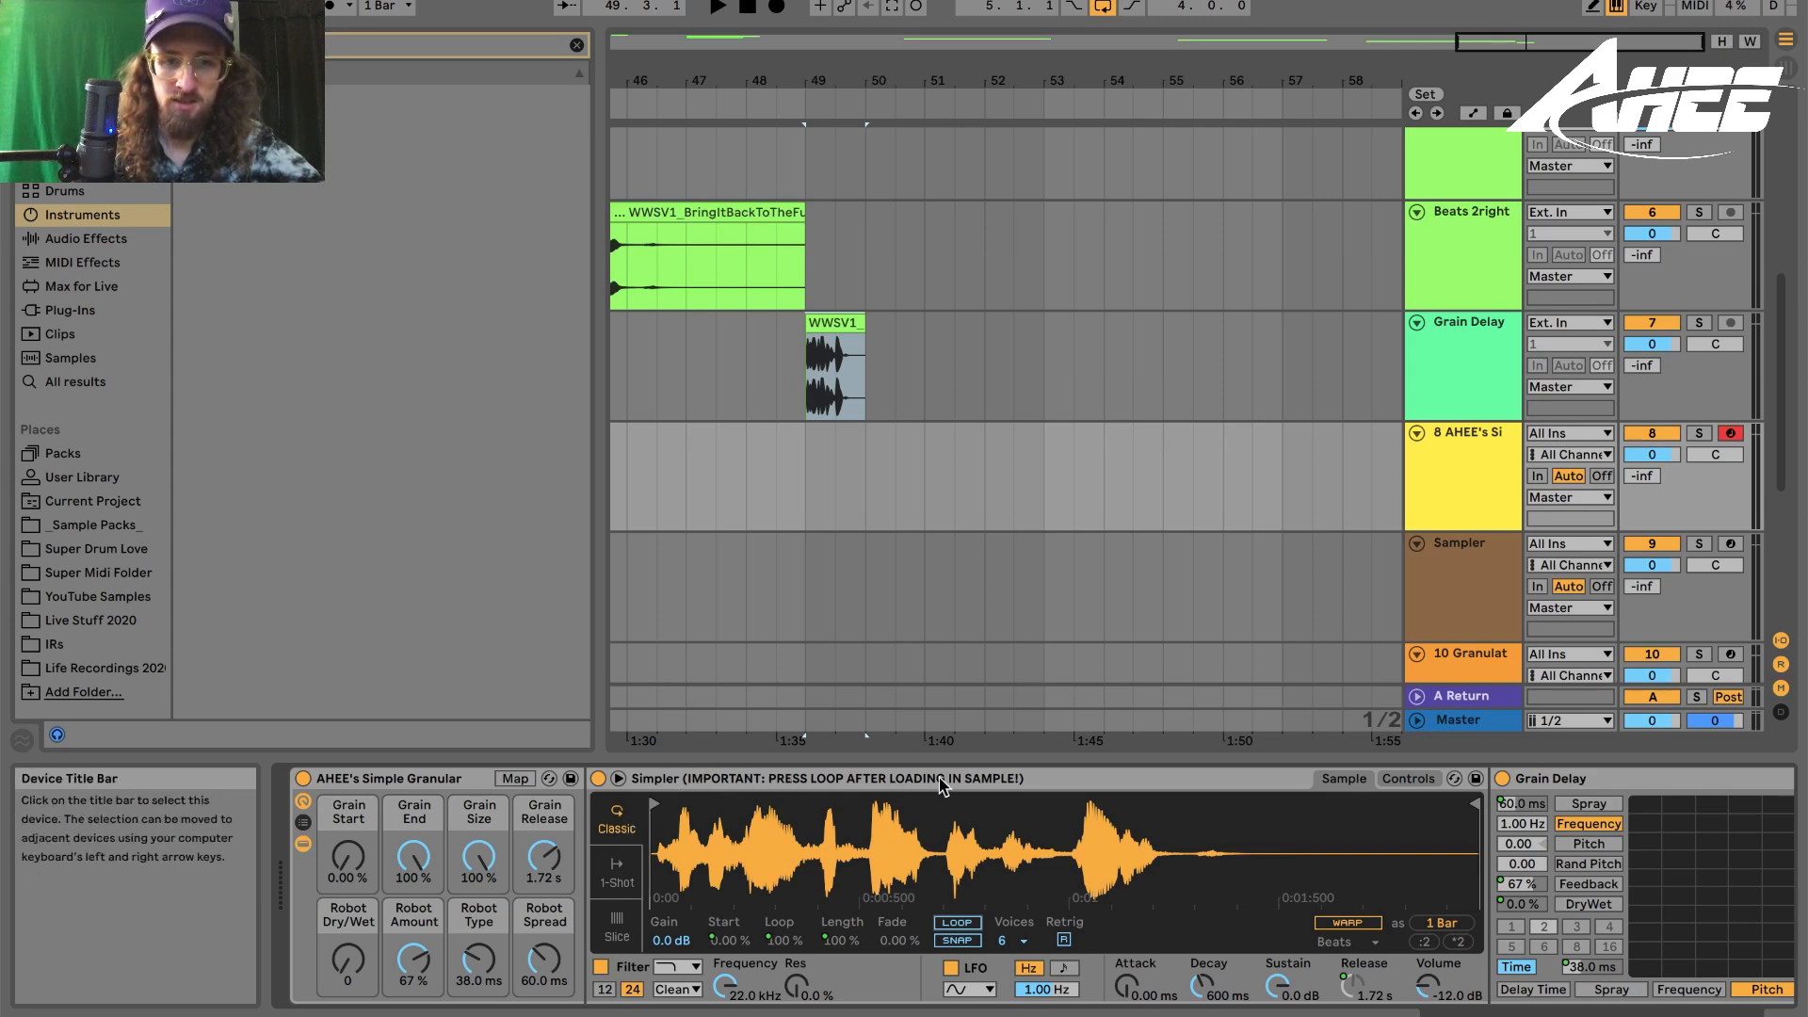
{"action": "left_click", "coordinate": [957, 923]}
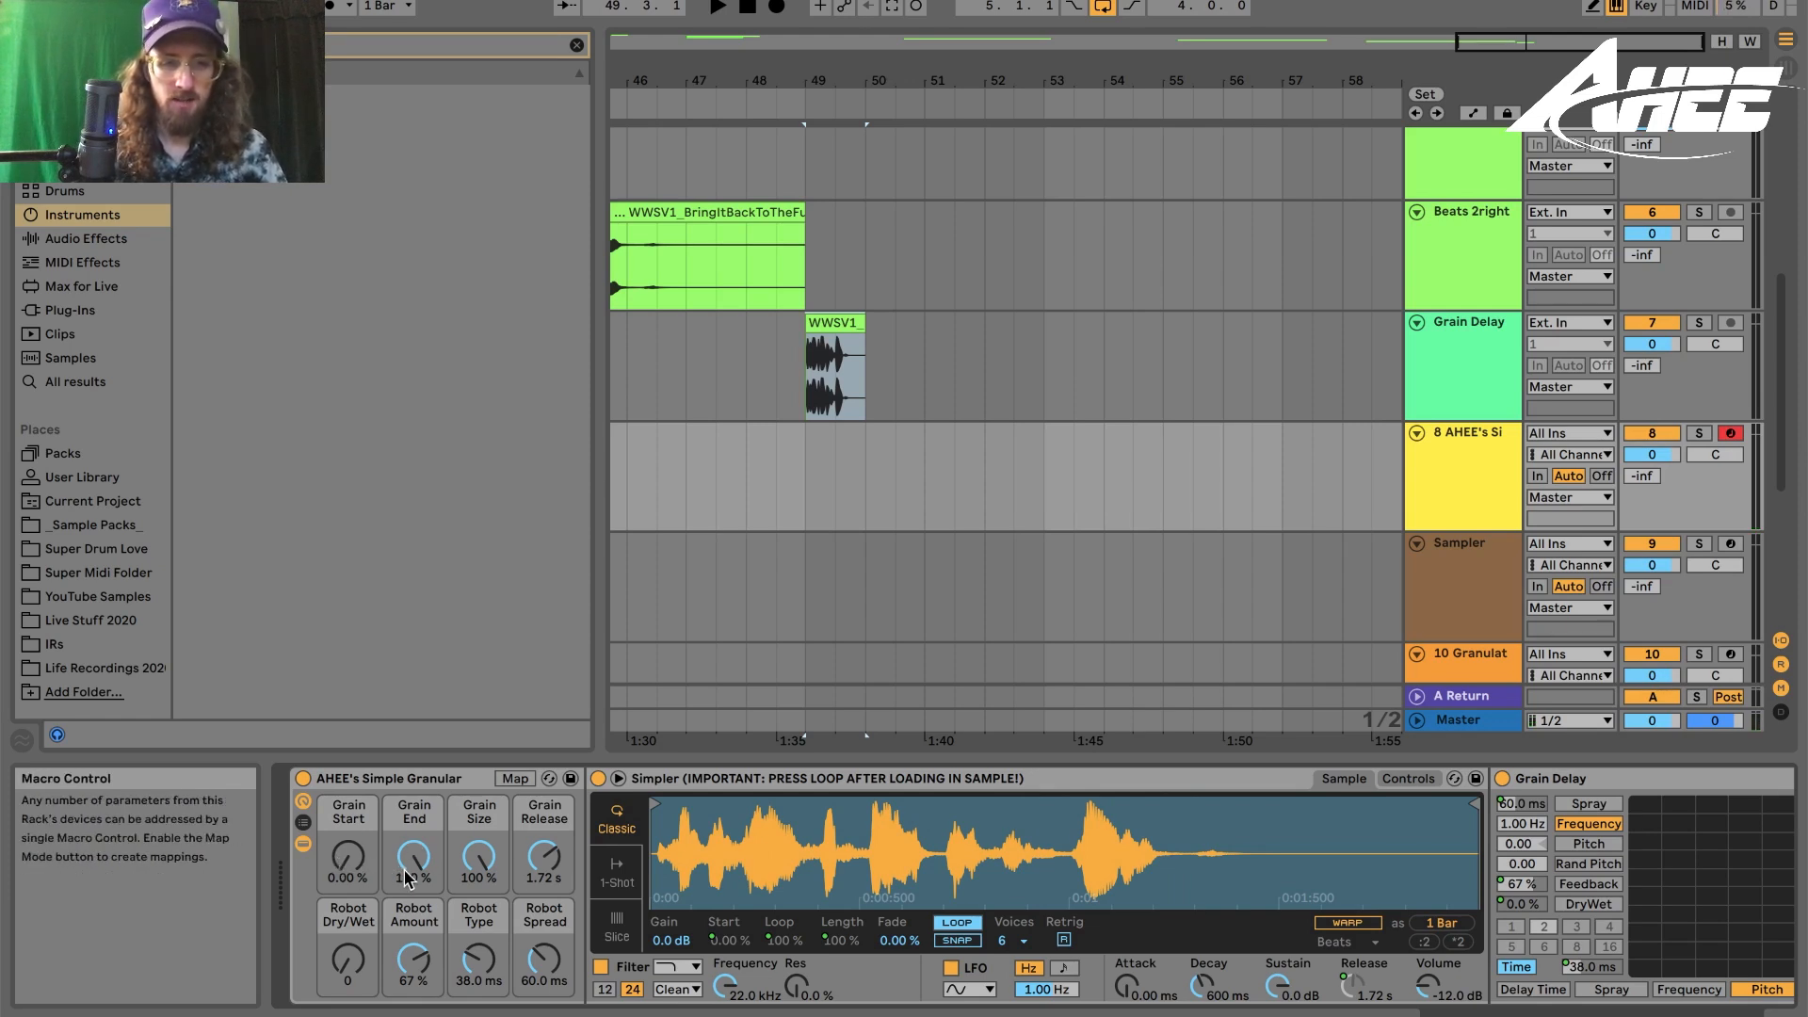
- Set the granular rack's Grain Start macro to 55.1 % and Grain Size to 36.2 %
{"action": "left_click_drag", "start_coordinate": [471, 857], "coordinate": [471, 941]}
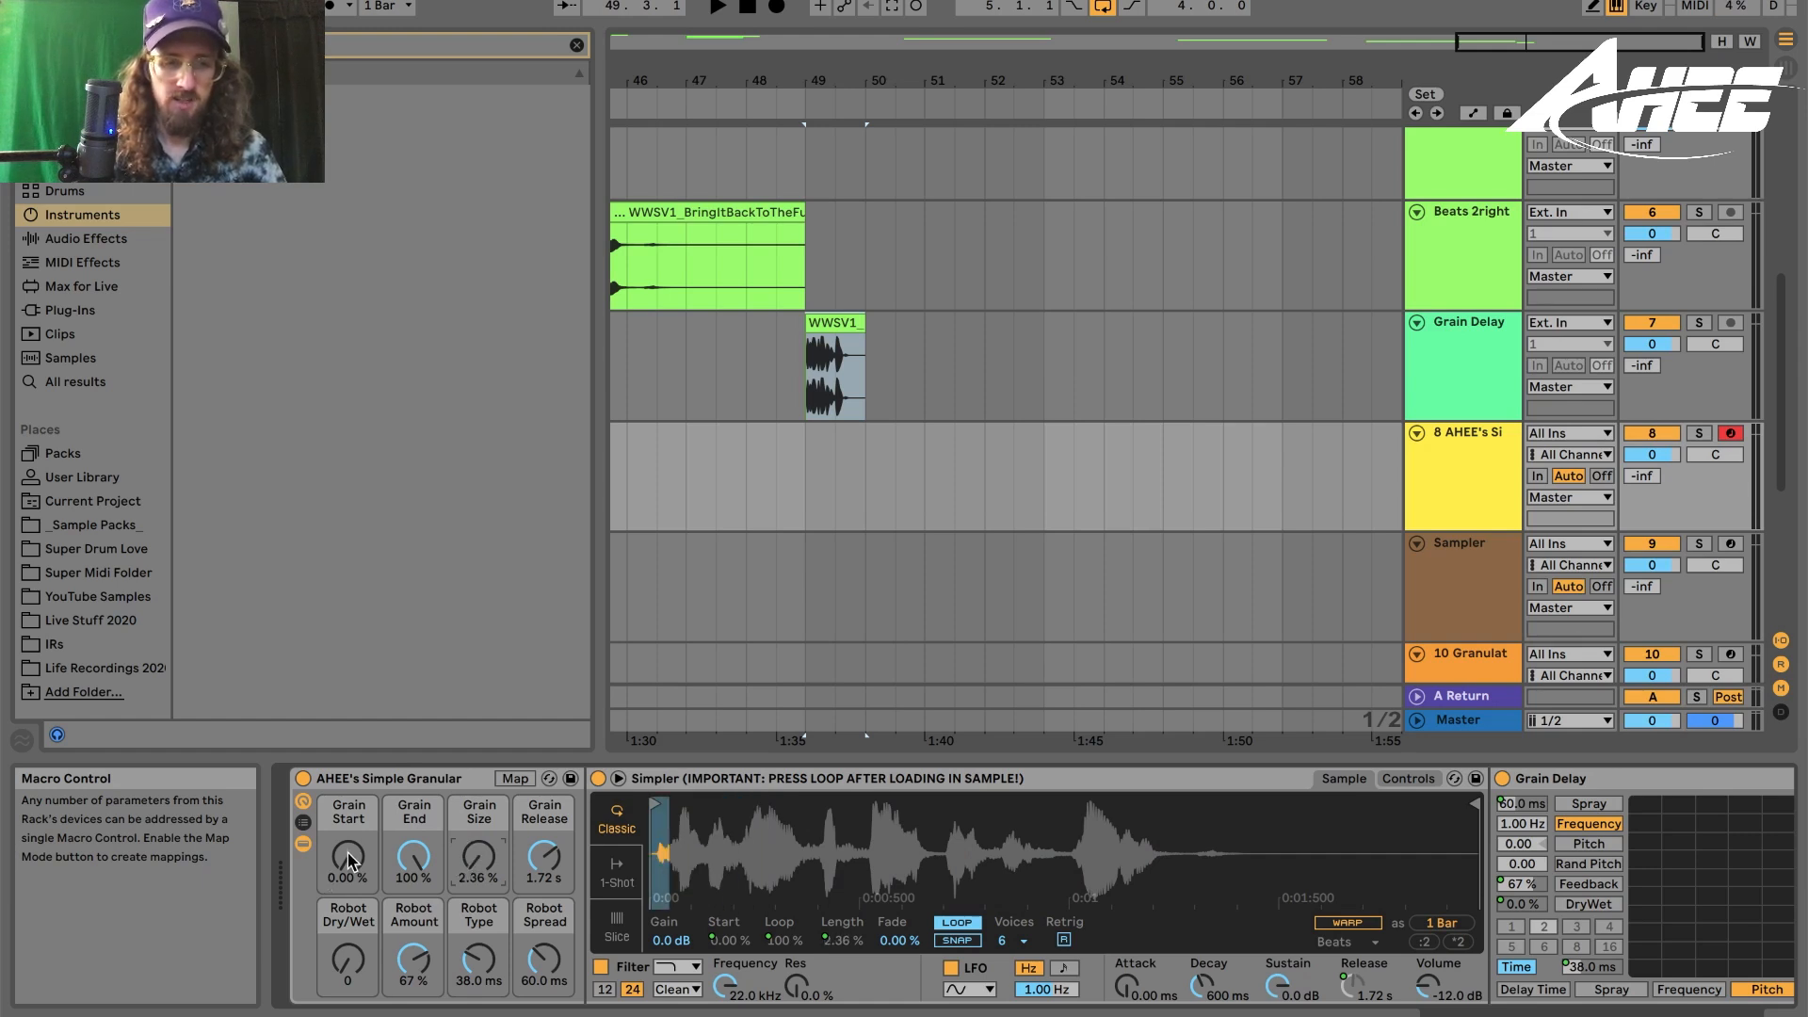
{"action": "left_click_drag", "start_coordinate": [347, 862], "coordinate": [347, 811]}
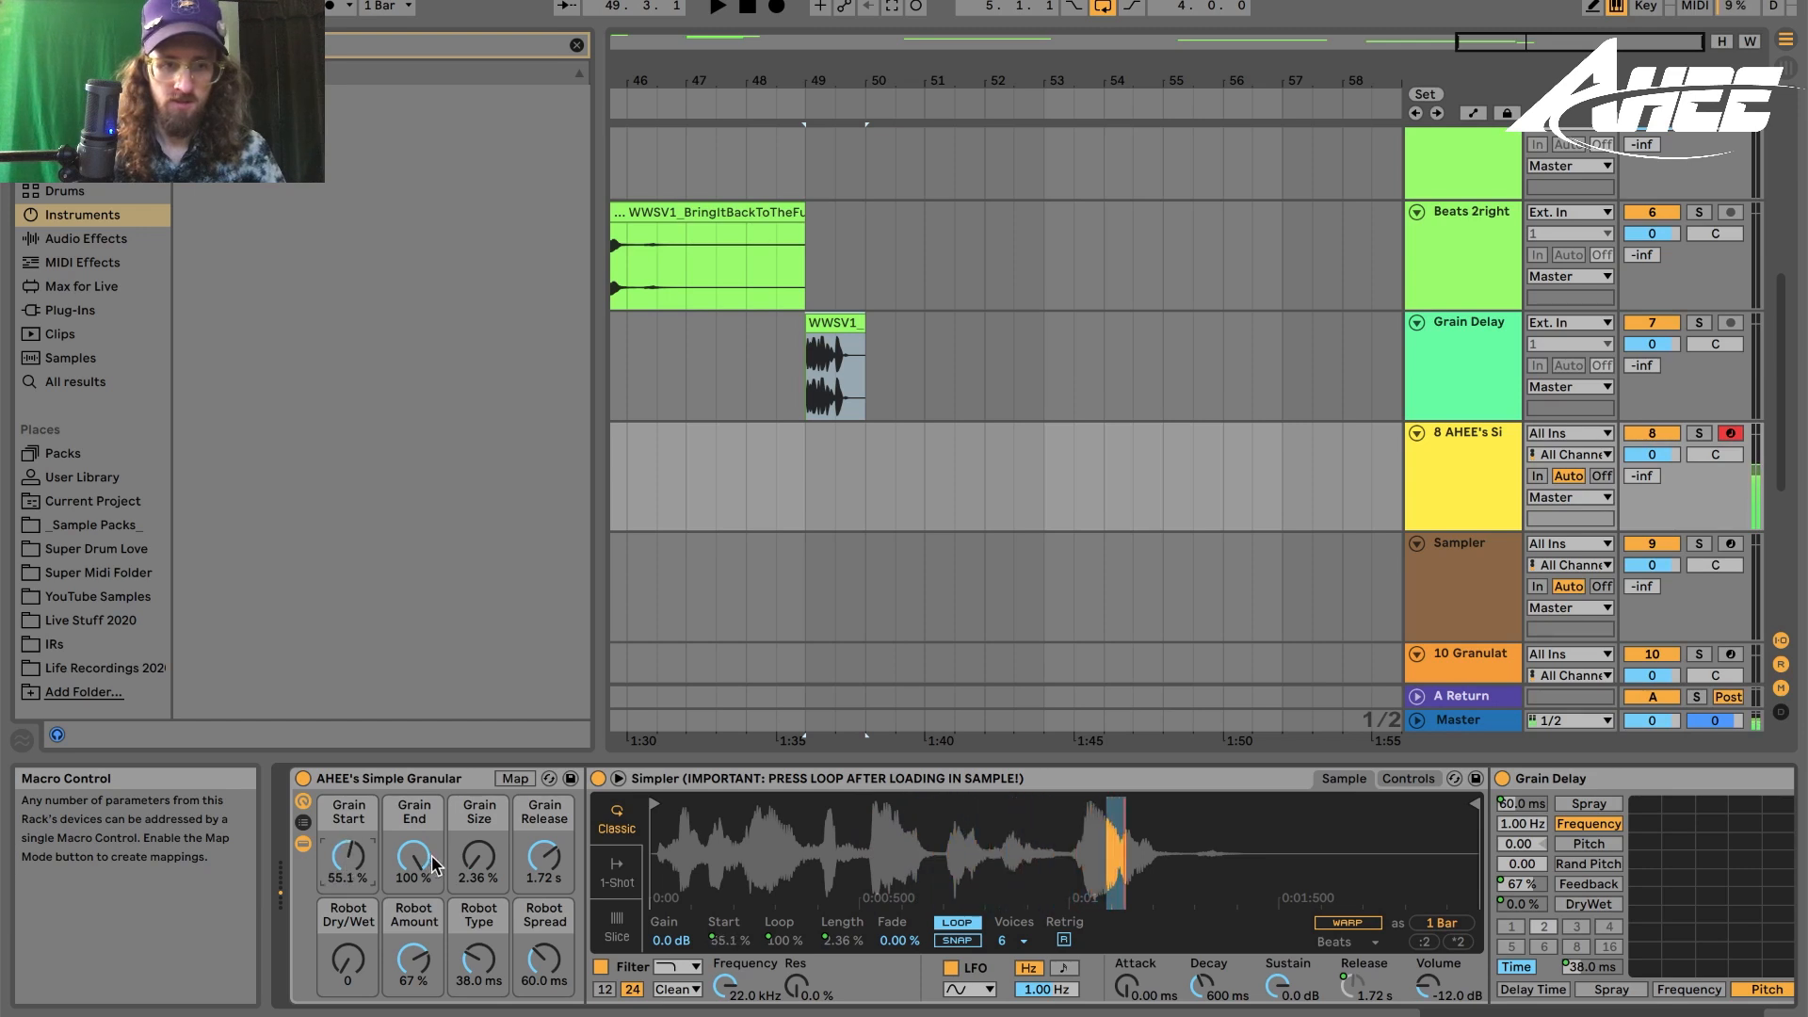
{"action": "left_click_drag", "start_coordinate": [467, 865], "coordinate": [467, 817]}
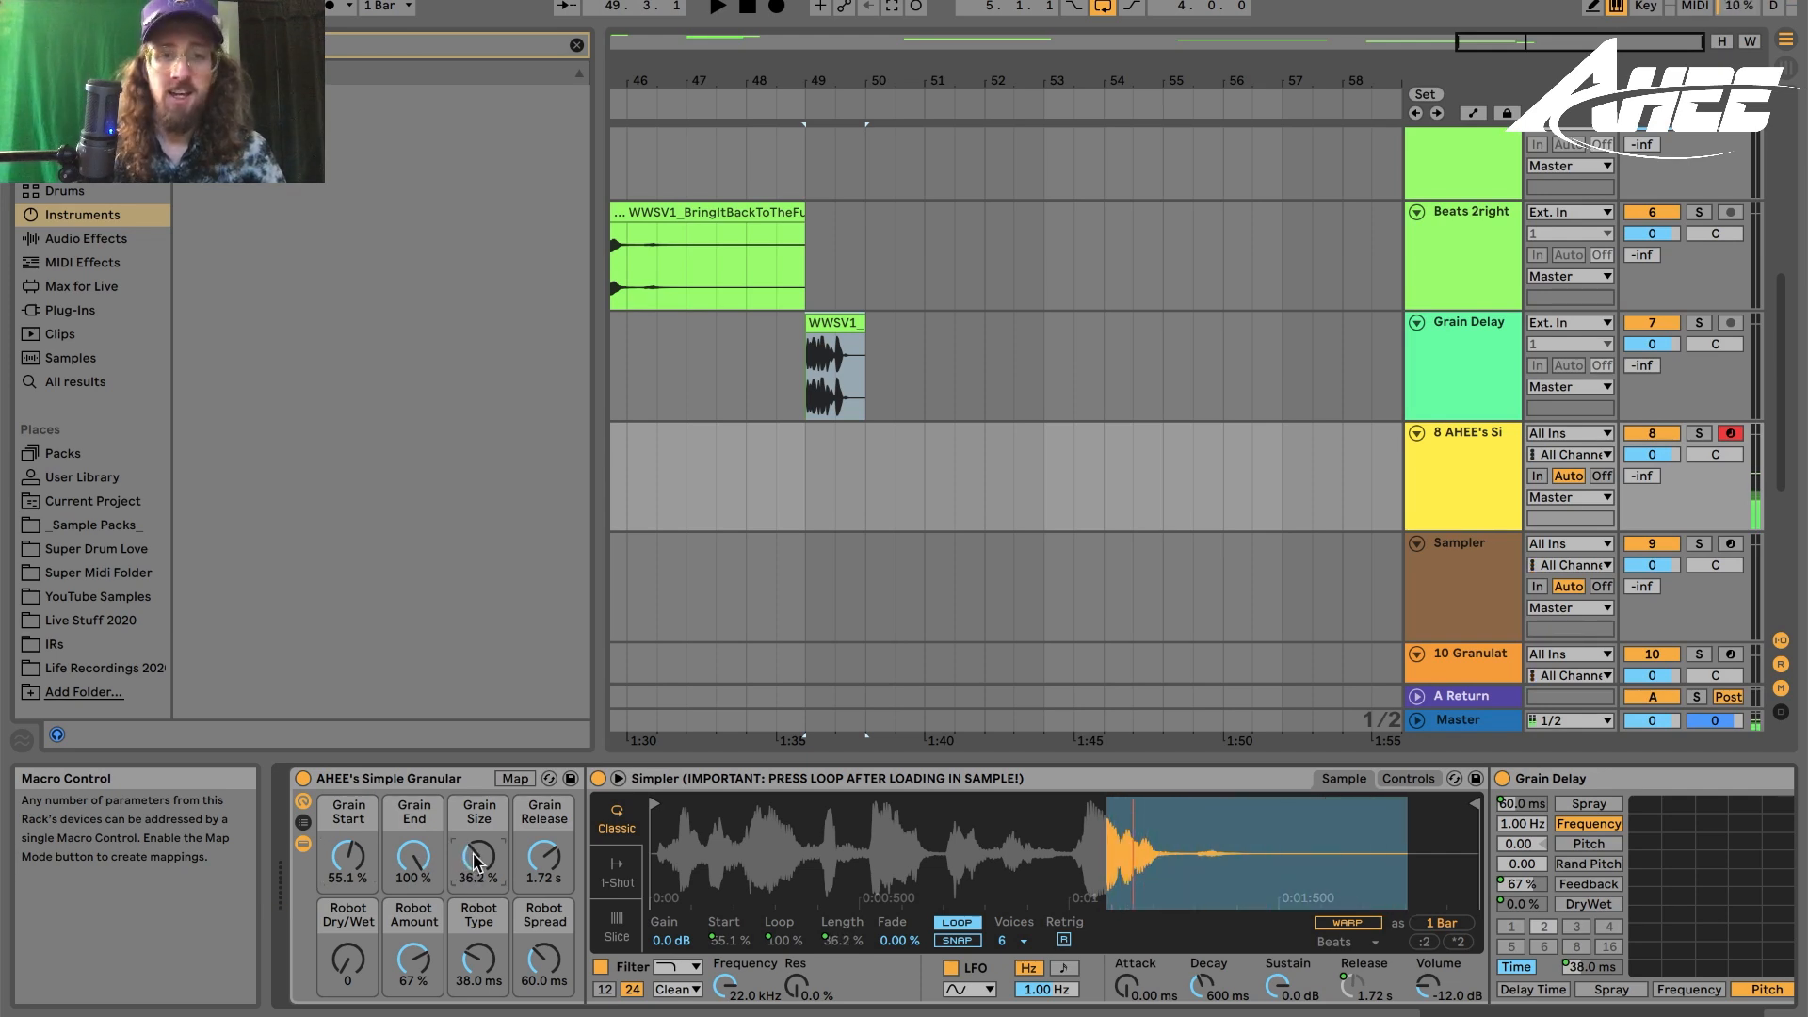
- Draw rising Grain Start and Grain Size automation ramps on the granular track from bar 51
{"action": "left_click_drag", "start_coordinate": [364, 883], "coordinate": [363, 952]}
{"action": "left_click_drag", "start_coordinate": [923, 490], "coordinate": [1118, 490]}
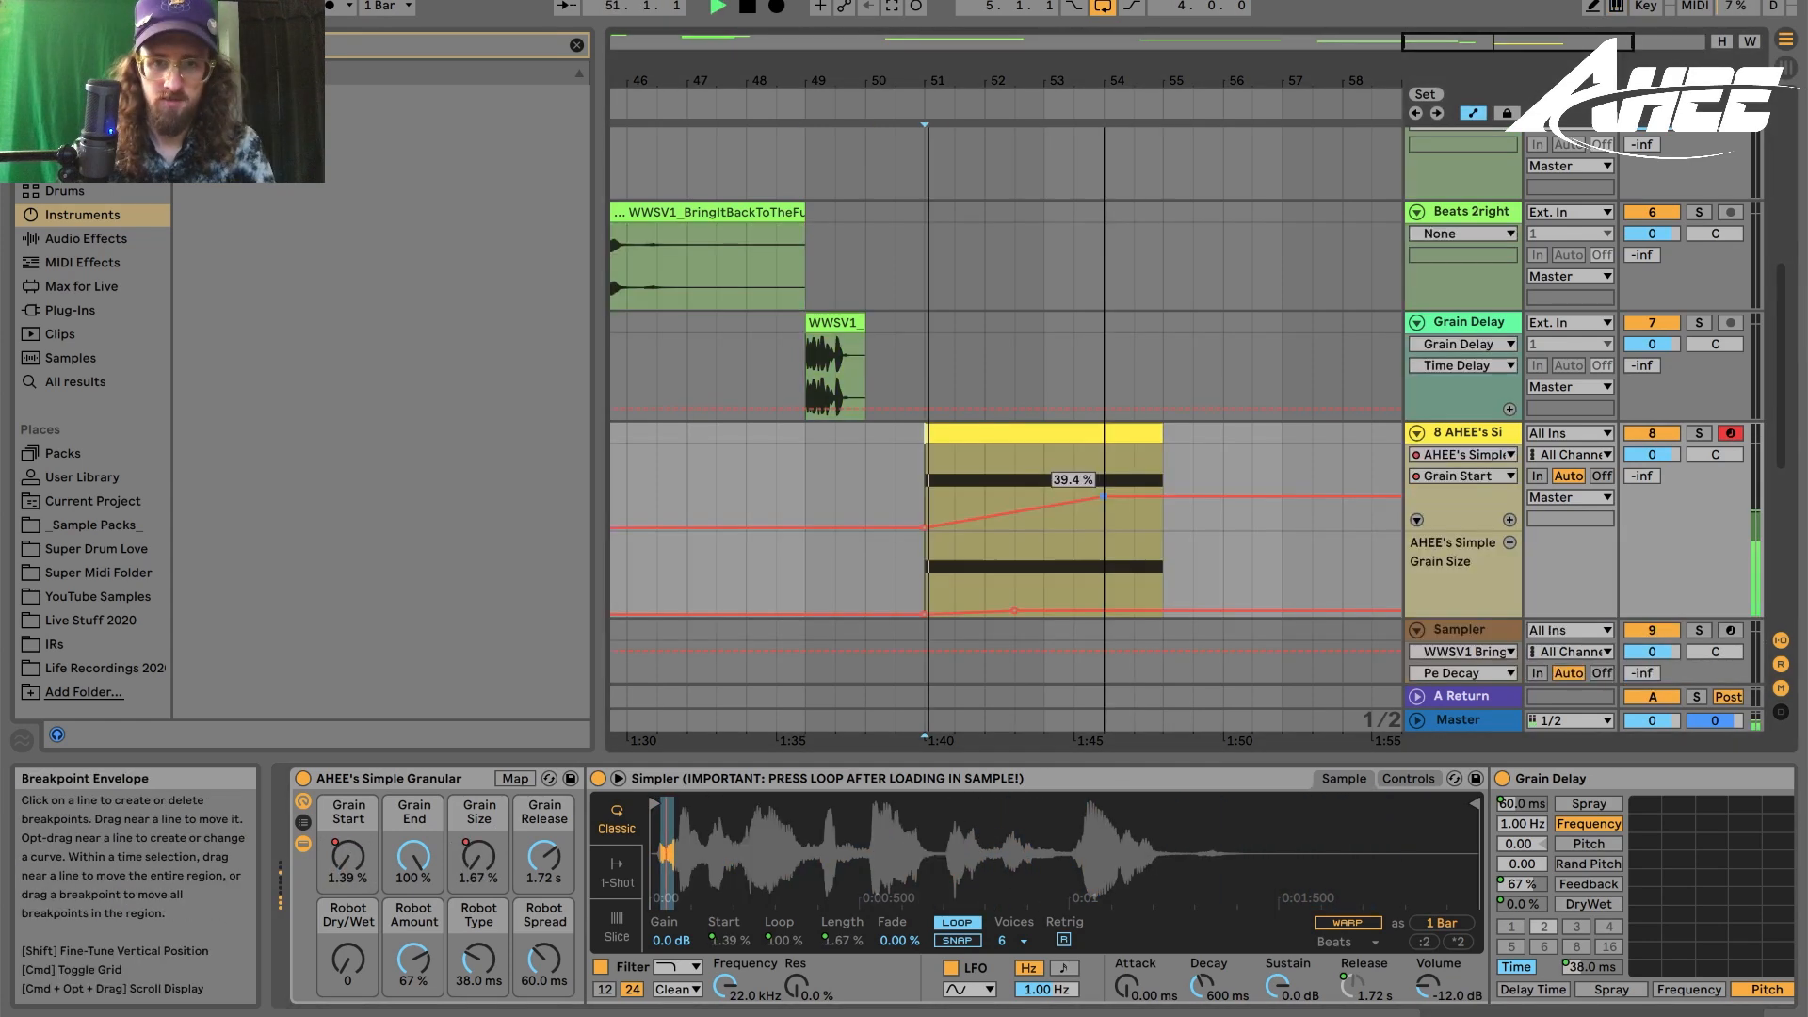
{"action": "left_click_drag", "start_coordinate": [1052, 610], "coordinate": [1072, 600]}
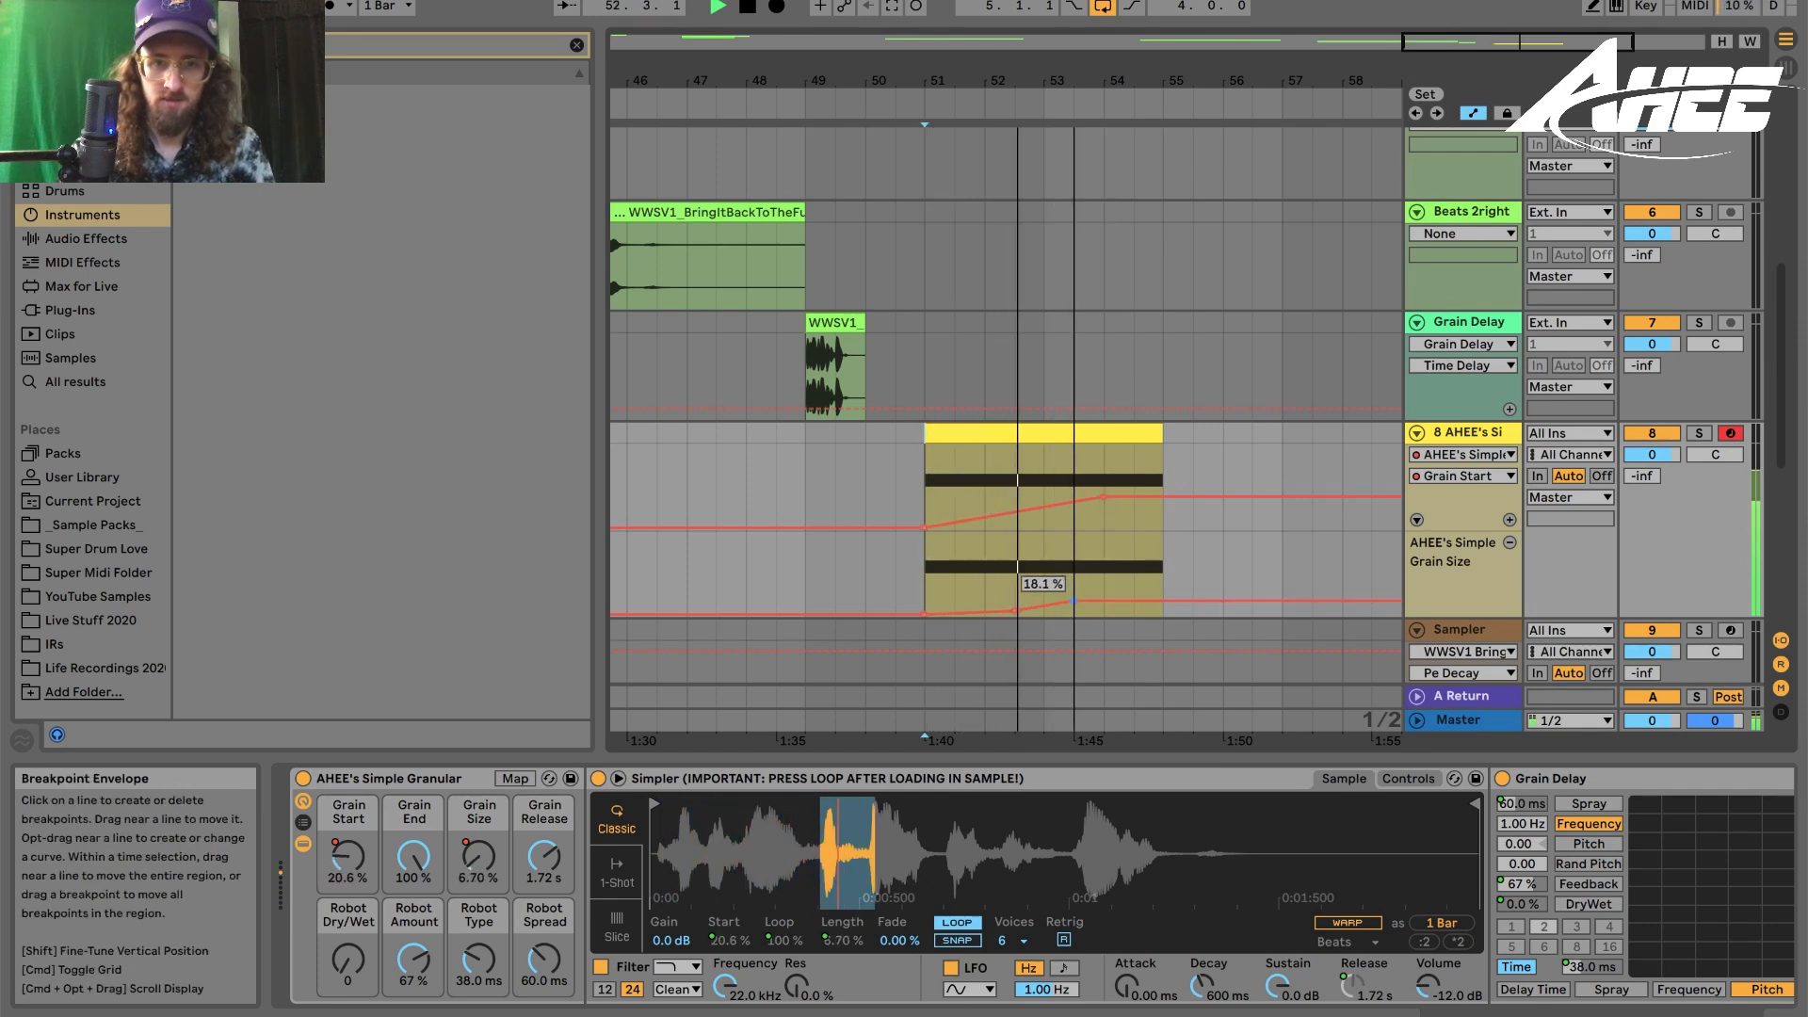
{"action": "left_click", "coordinate": [1104, 600]}
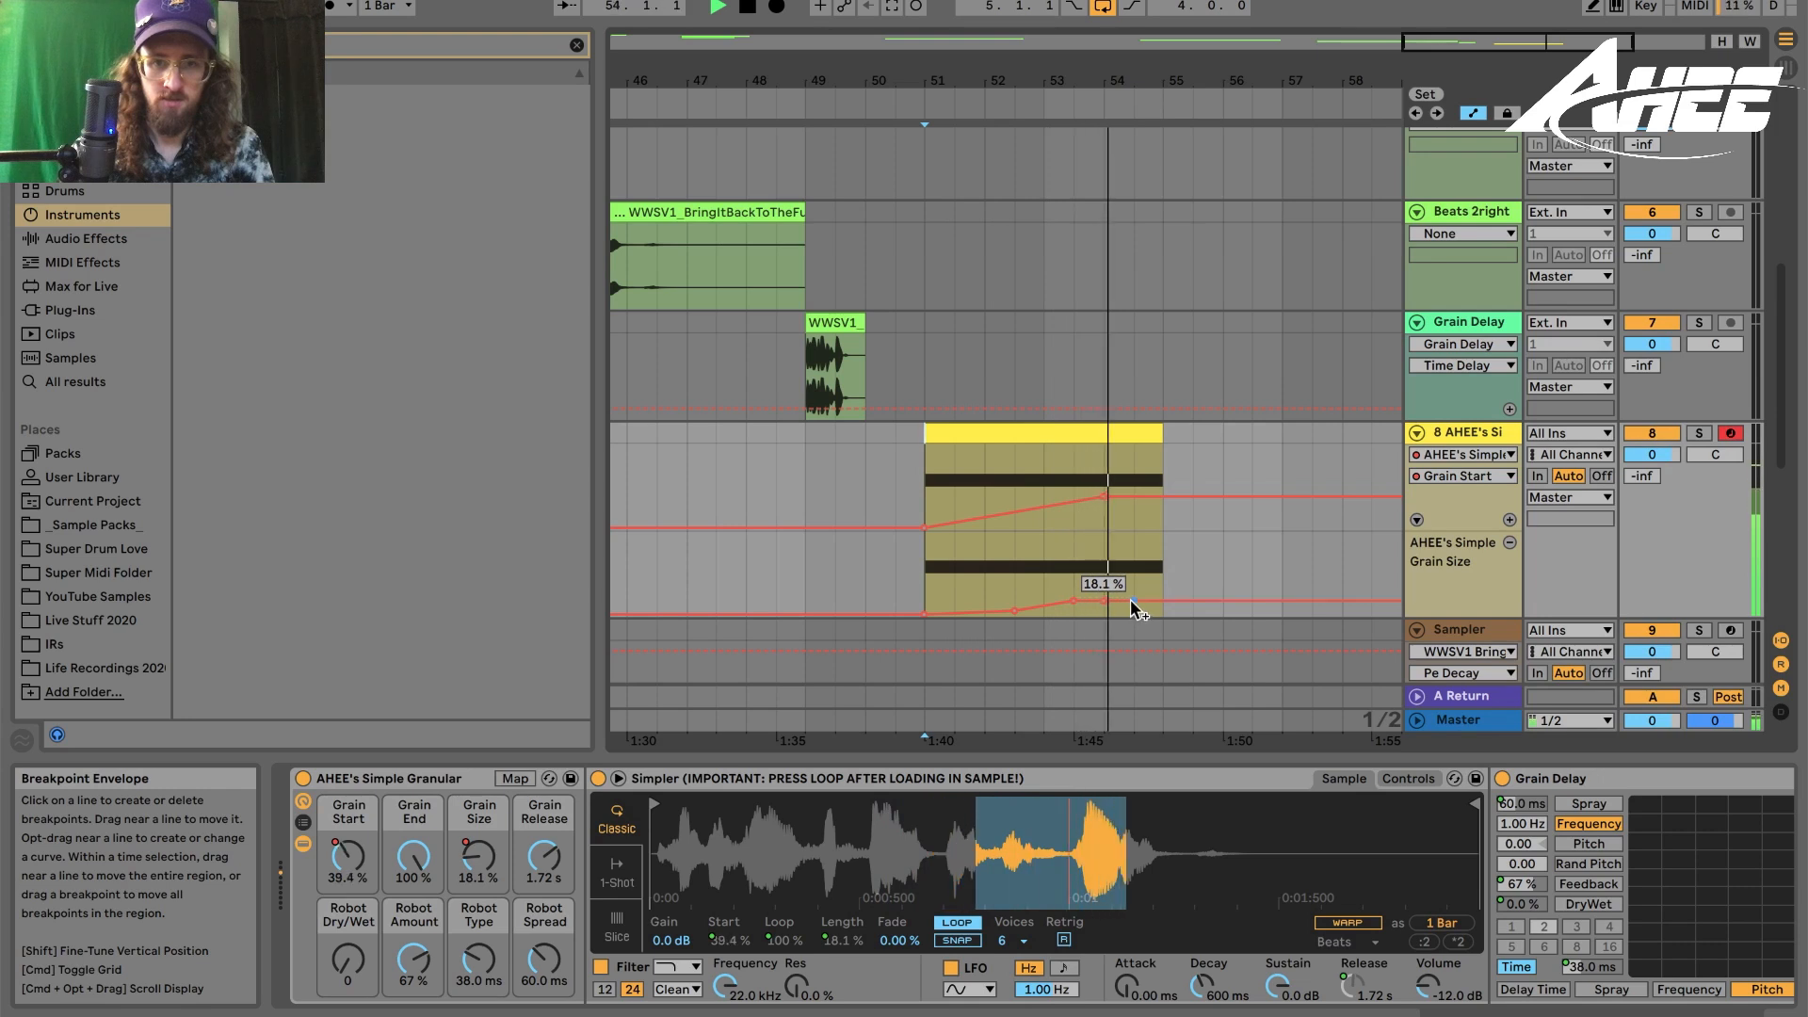
{"action": "left_click_drag", "start_coordinate": [1130, 599], "coordinate": [1130, 584]}
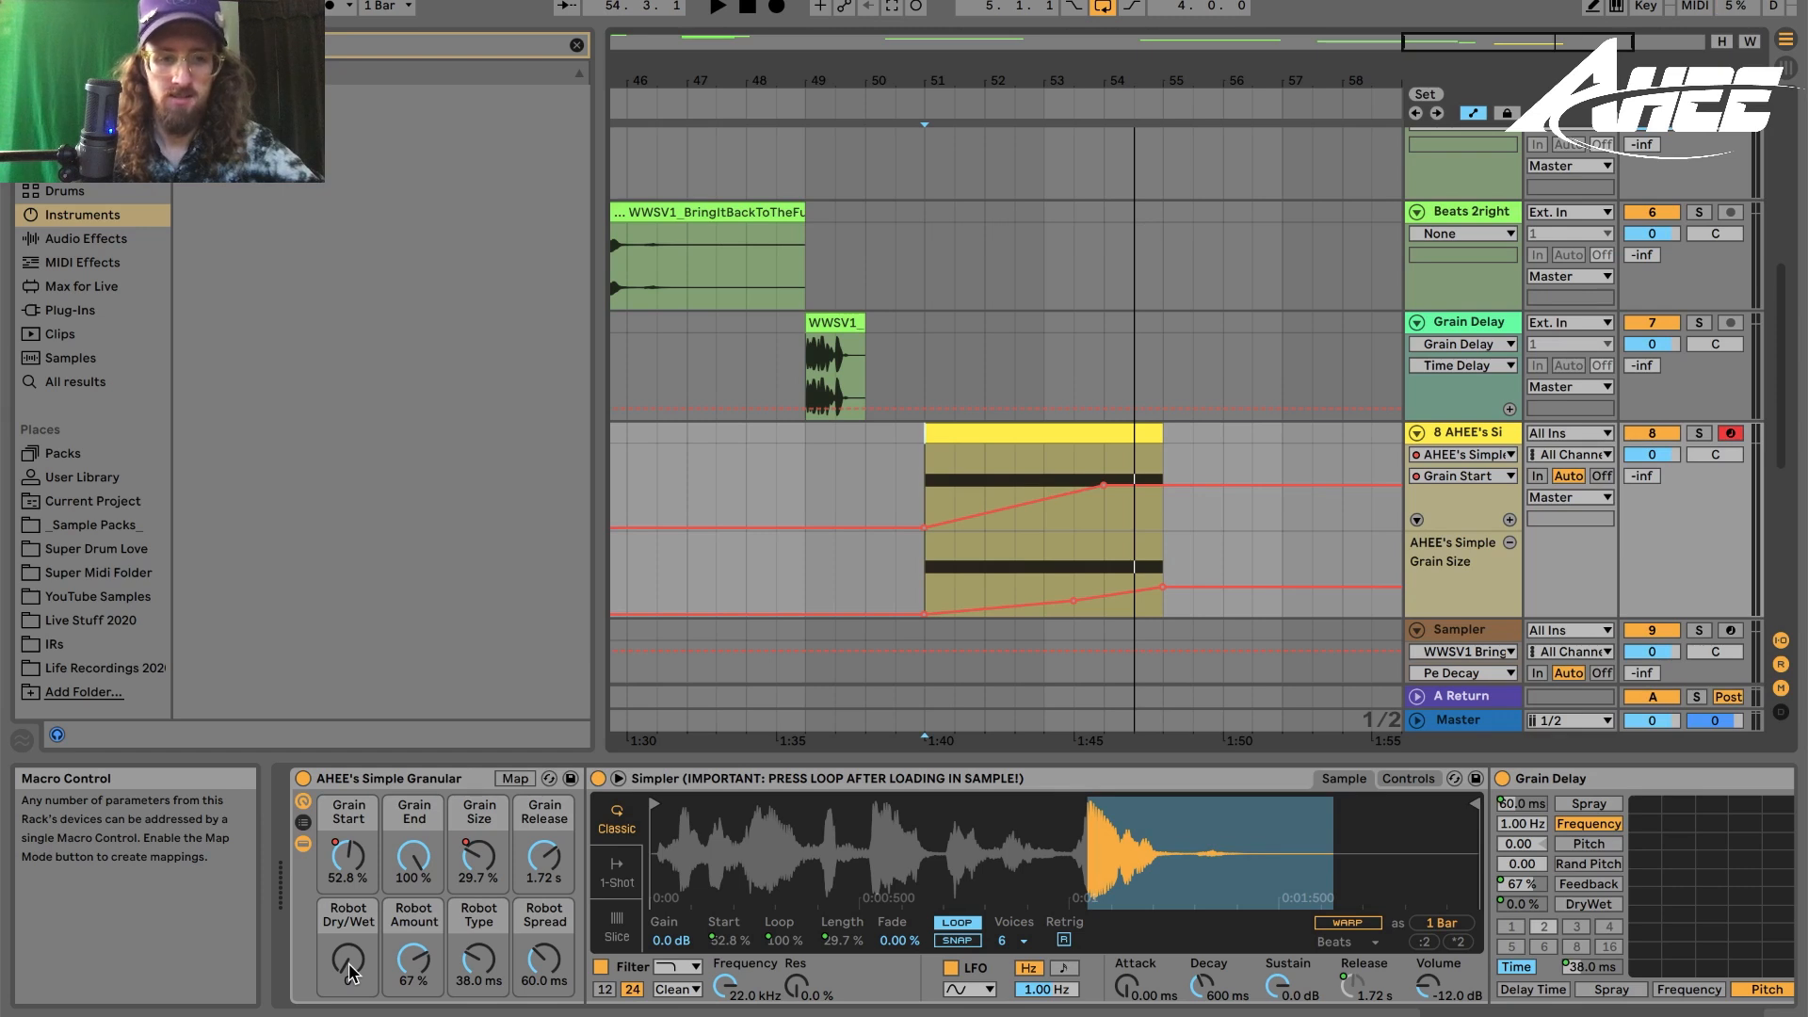
- Raise the granular rack's Robot Dry/Wet macro while playing the track
{"action": "left_click_drag", "start_coordinate": [349, 964], "coordinate": [349, 874]}
{"action": "key", "text": "space"}
{"action": "left_click_drag", "start_coordinate": [348, 966], "coordinate": [348, 938]}
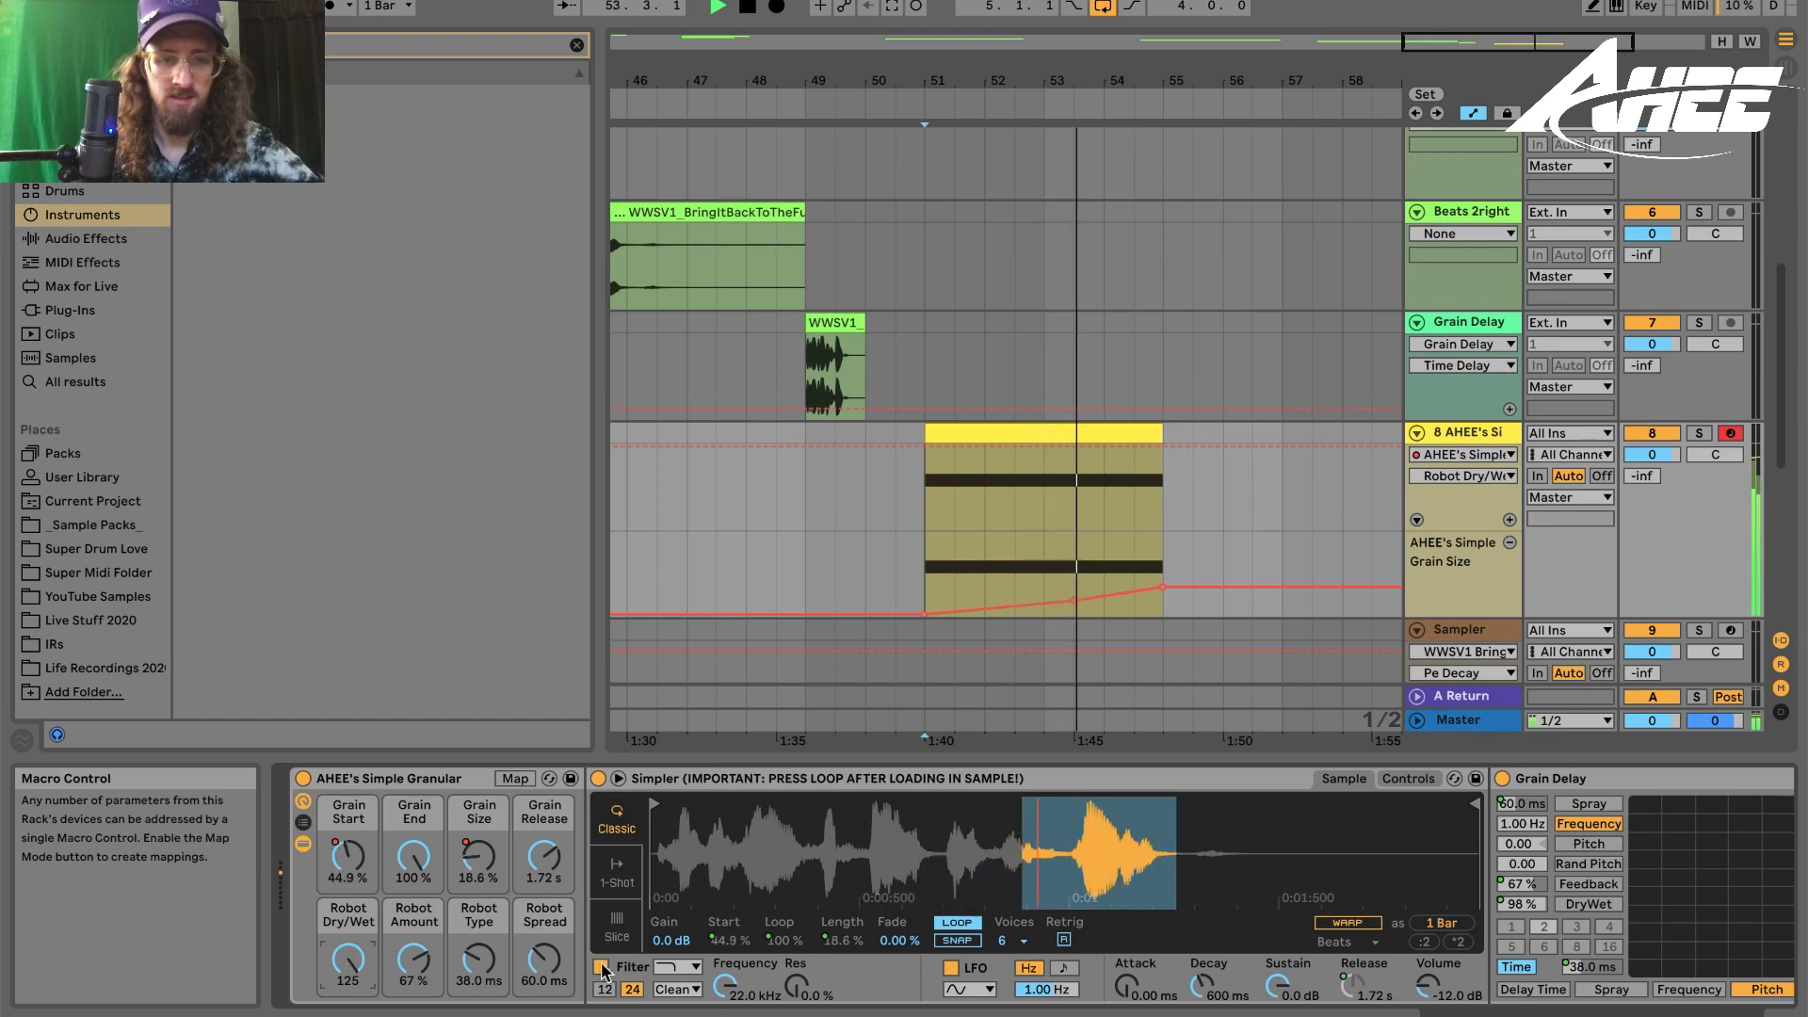
- Raise the granular rack's Robot Spread macro and stop playback
{"action": "left_click_drag", "start_coordinate": [542, 968], "coordinate": [543, 937]}
{"action": "key", "text": "space"}
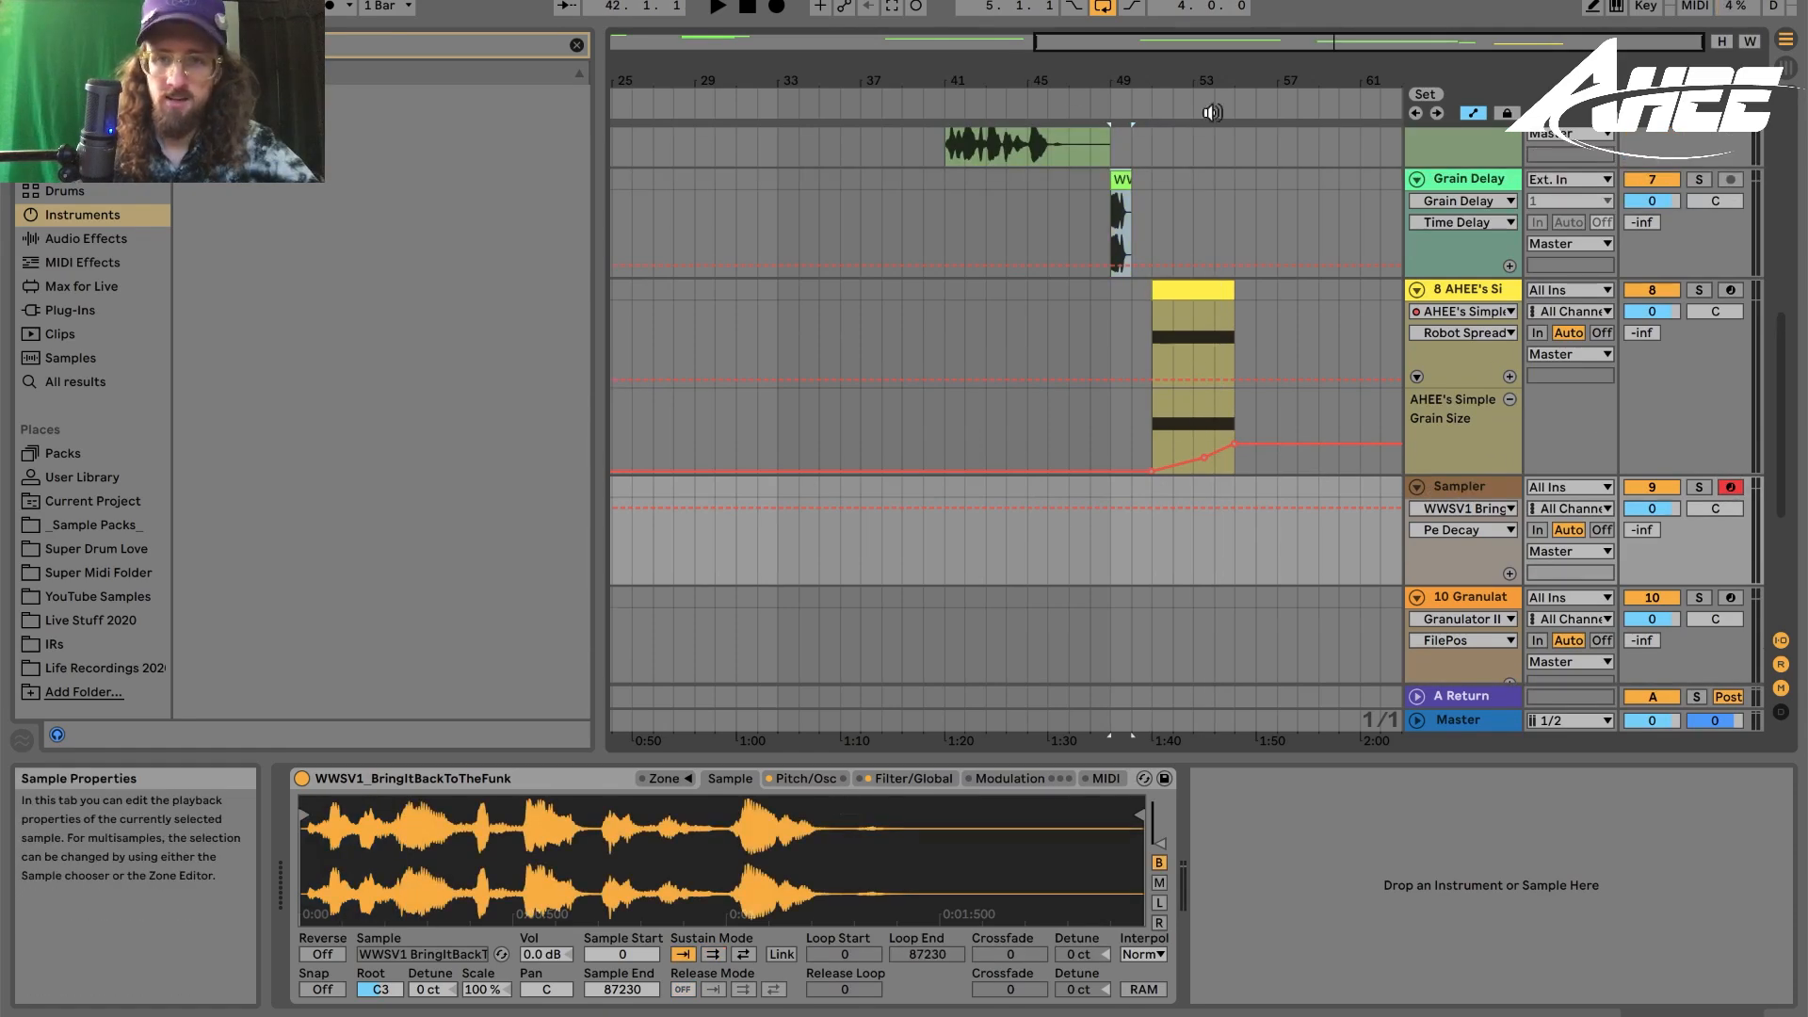
- Switch the Sampler track's sample to a looping sustain mode
{"action": "left_click_drag", "start_coordinate": [1367, 81], "coordinate": [1311, 80]}
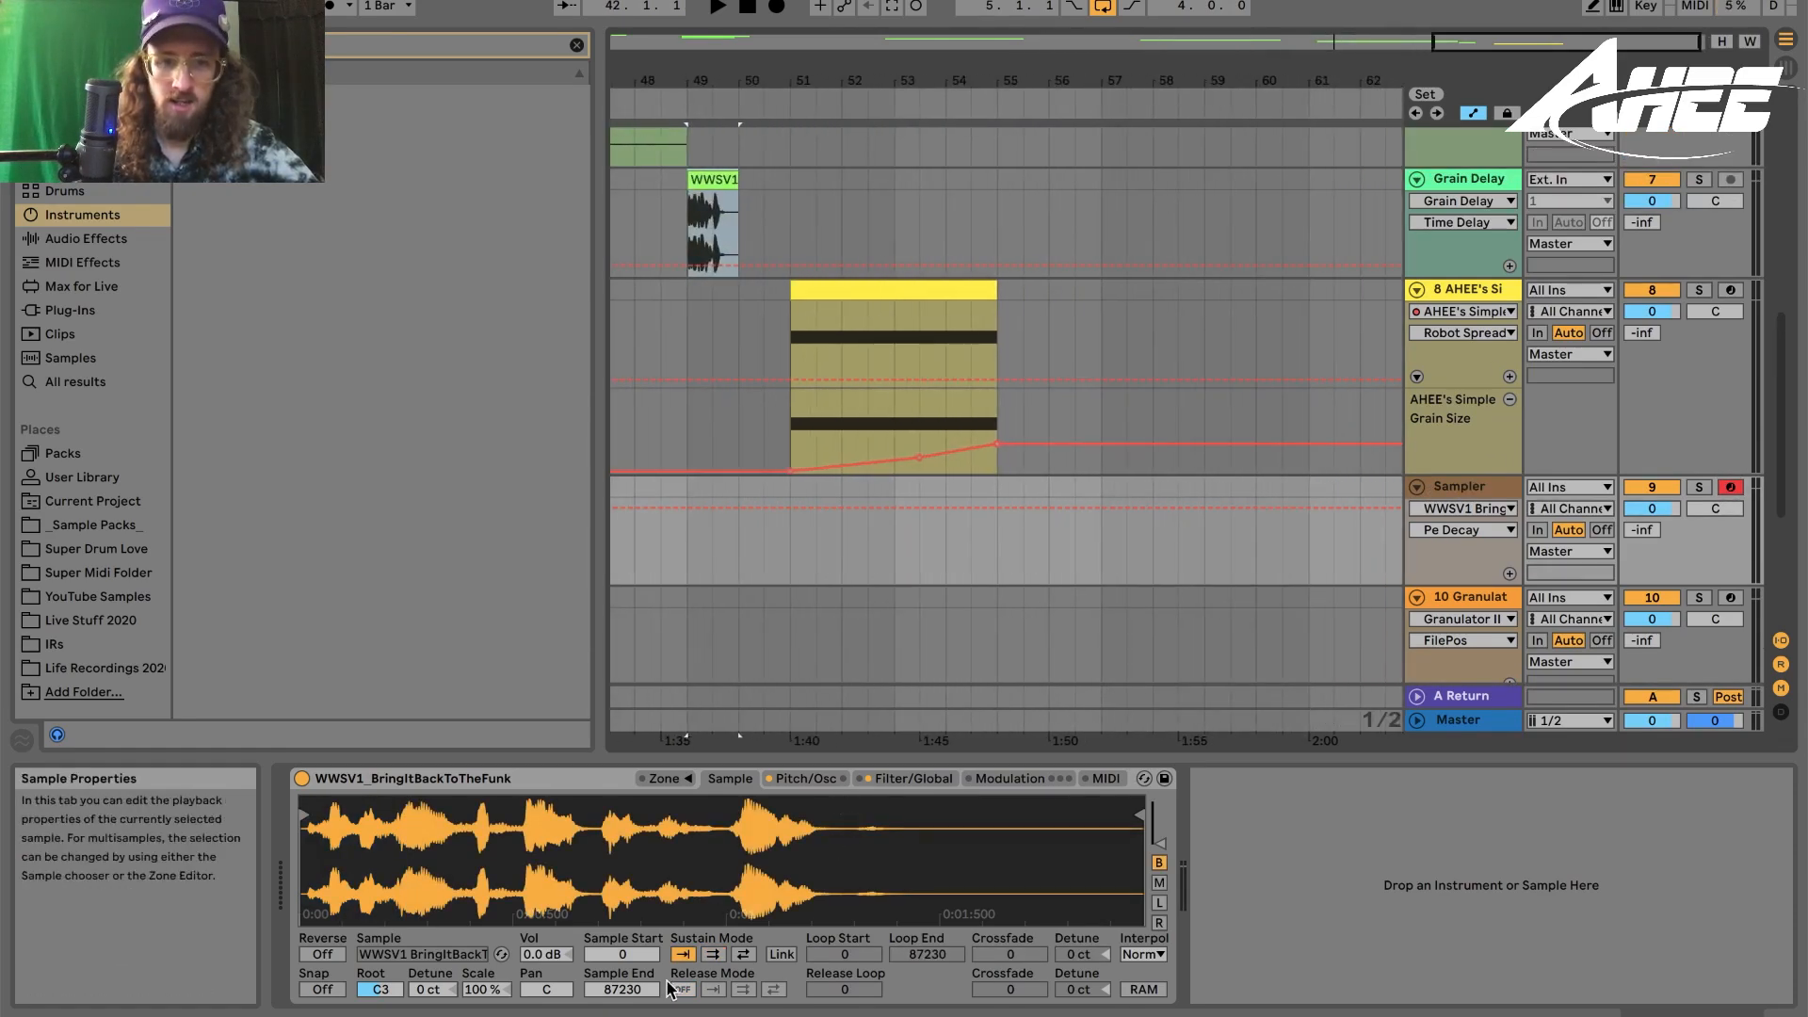
{"action": "left_click", "coordinate": [712, 955]}
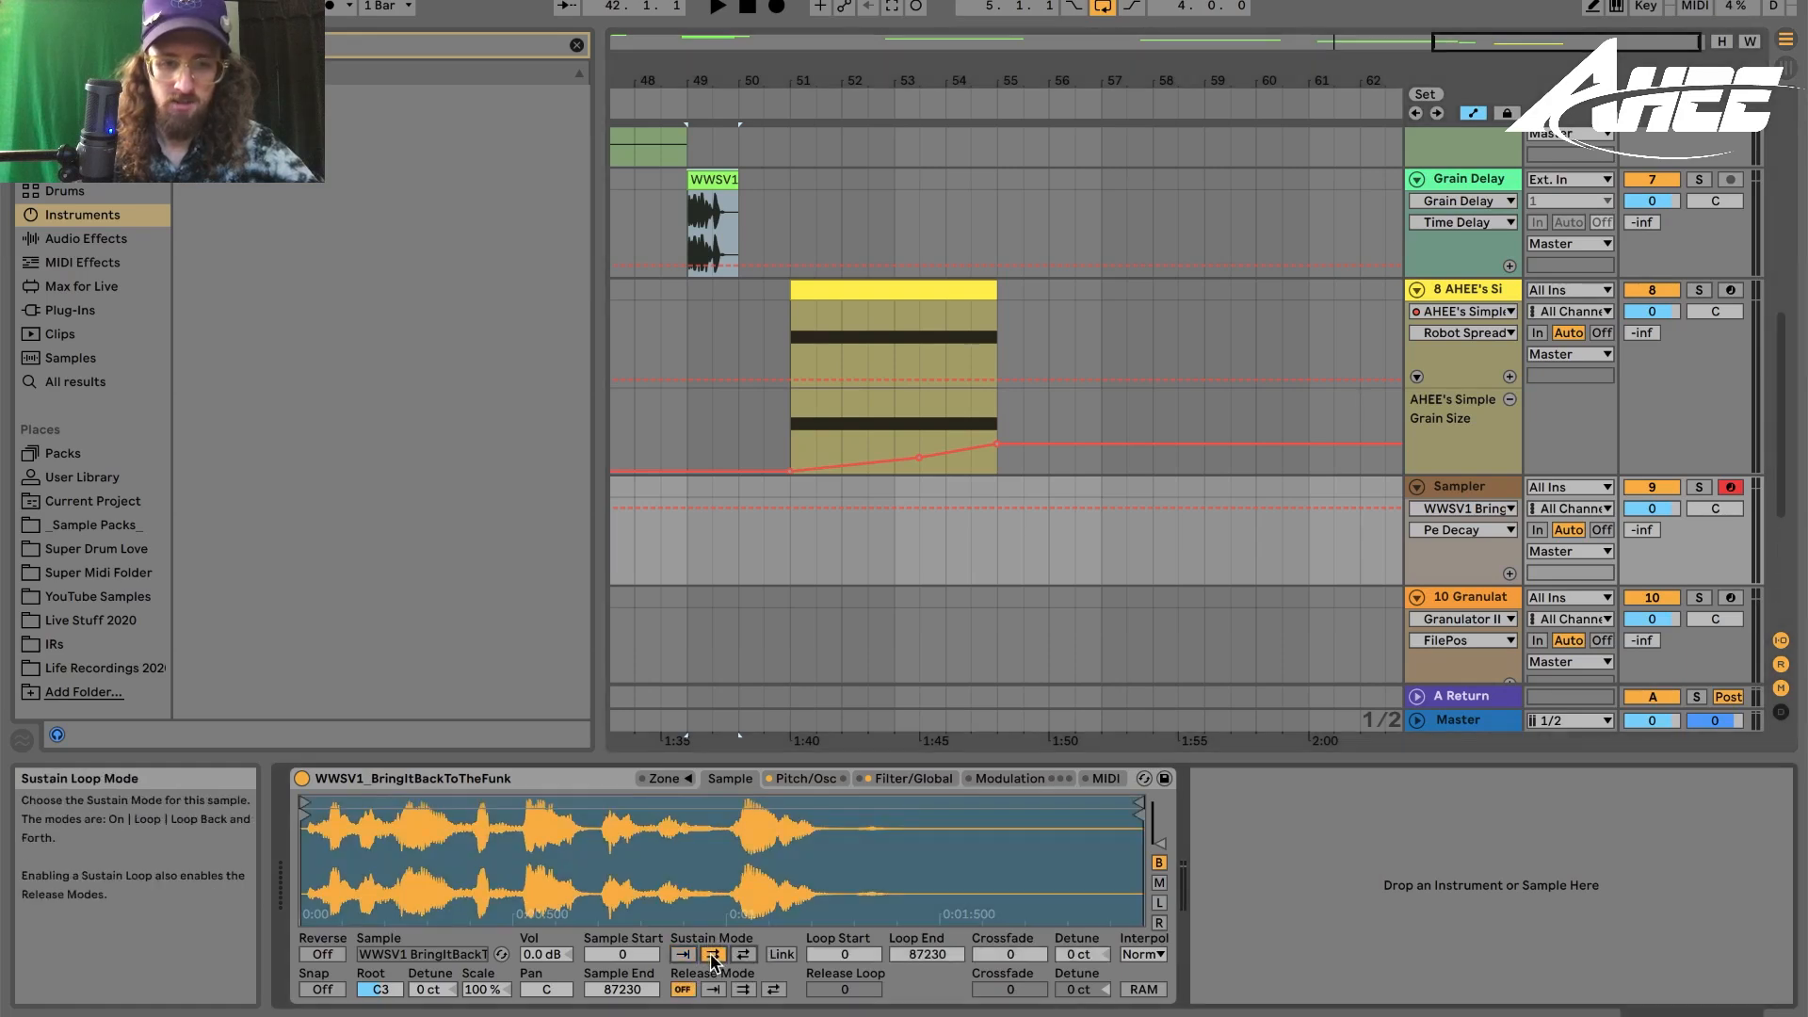
{"action": "left_click", "coordinate": [1085, 565]}
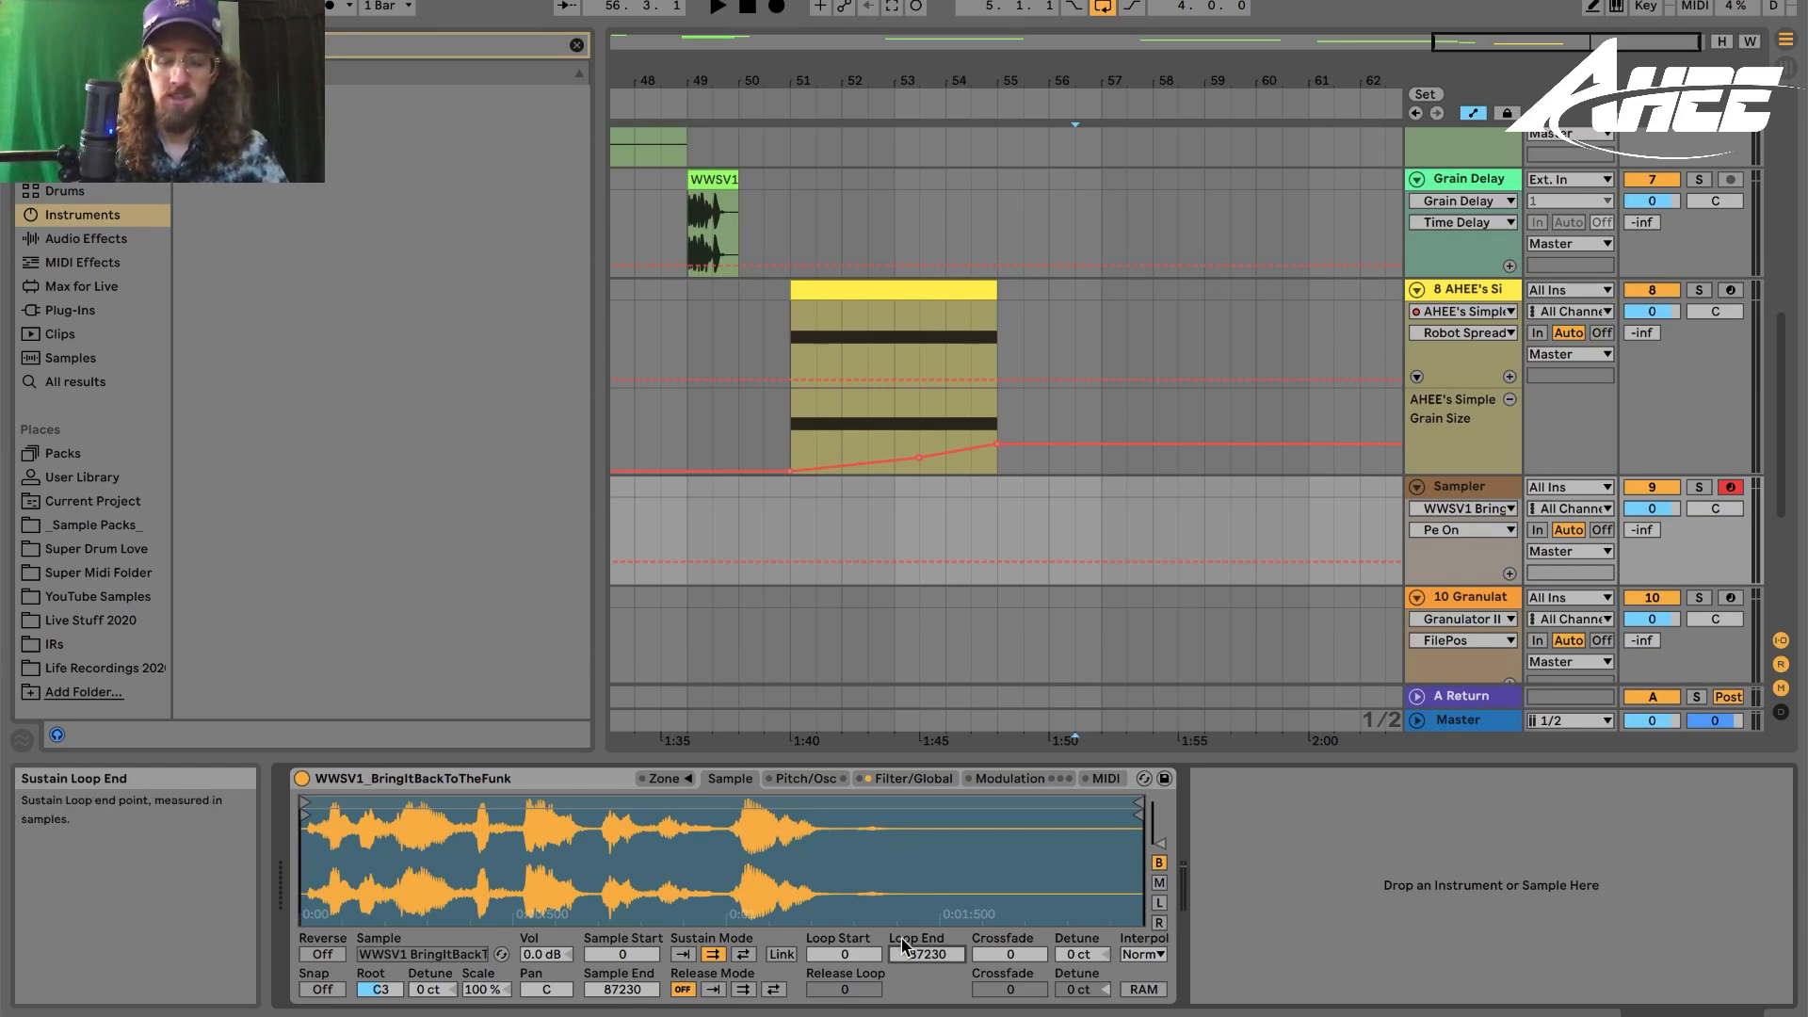
- Turn on the Sampler's pitch envelope with an amount of +24 st and a decay of about 16 s
{"action": "left_click", "coordinate": [806, 779]}
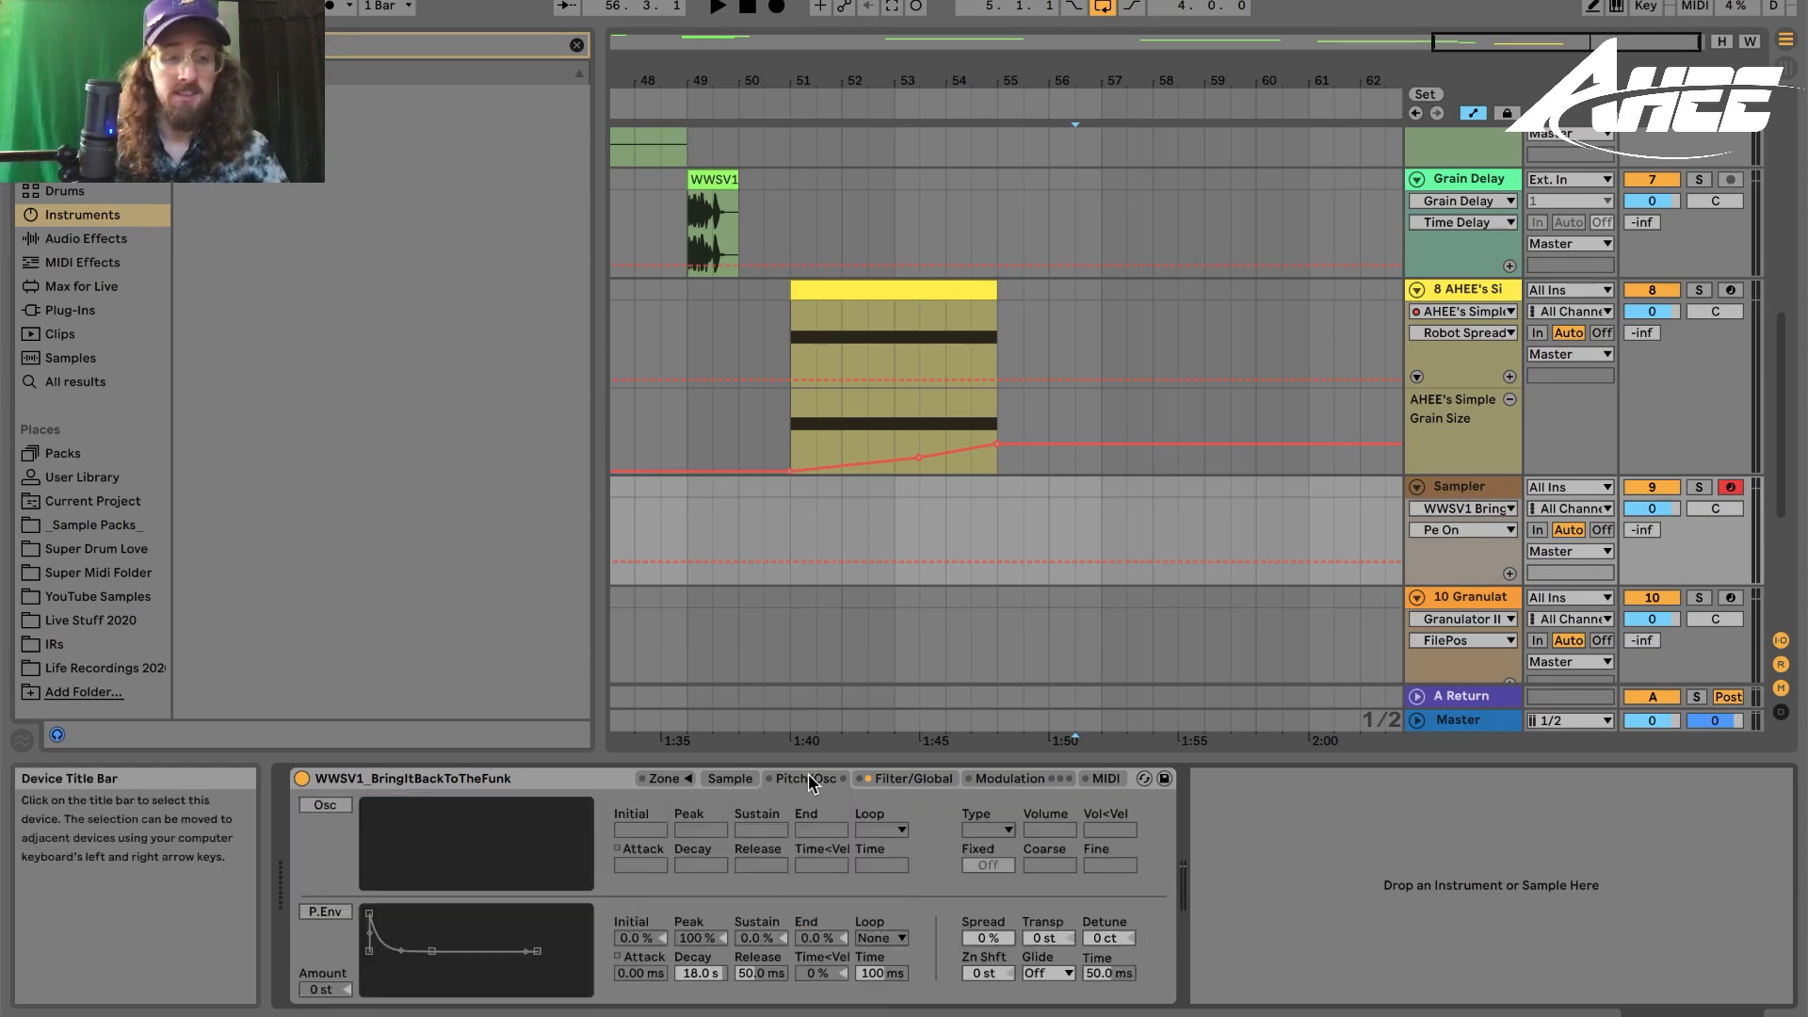
{"action": "left_click", "coordinate": [319, 912]}
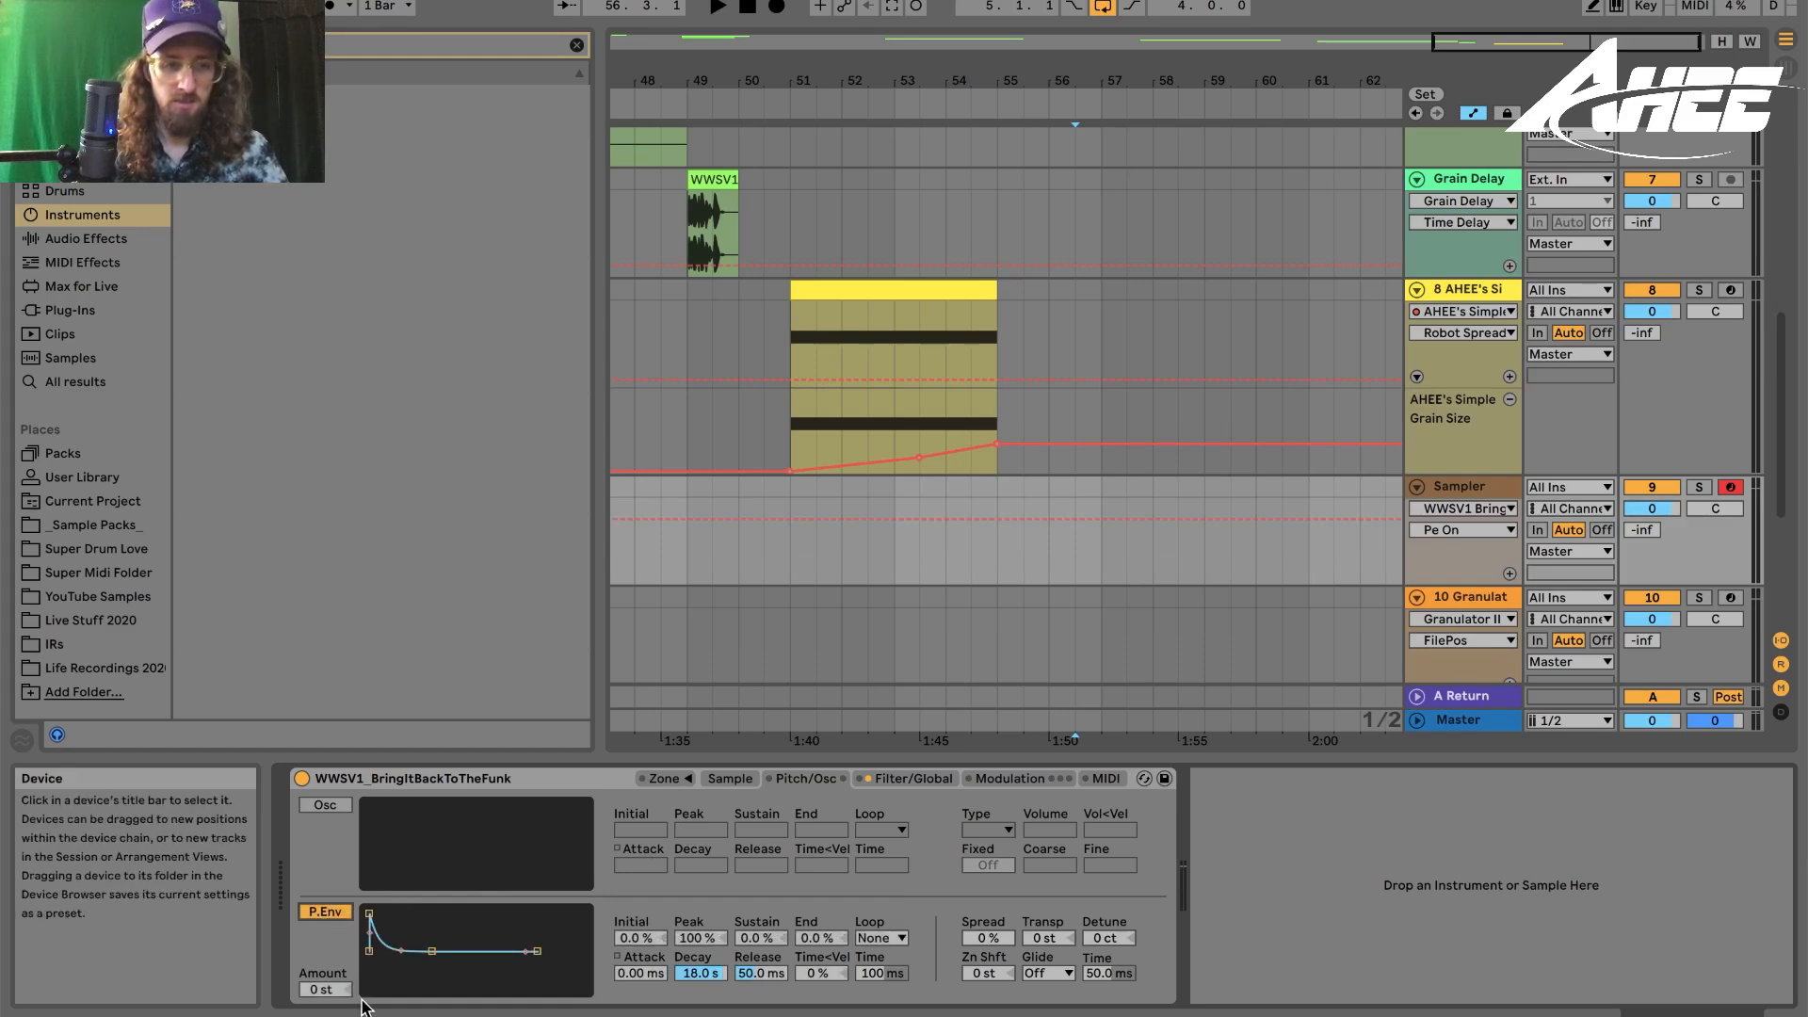
{"action": "left_click_drag", "start_coordinate": [323, 989], "coordinate": [323, 951]}
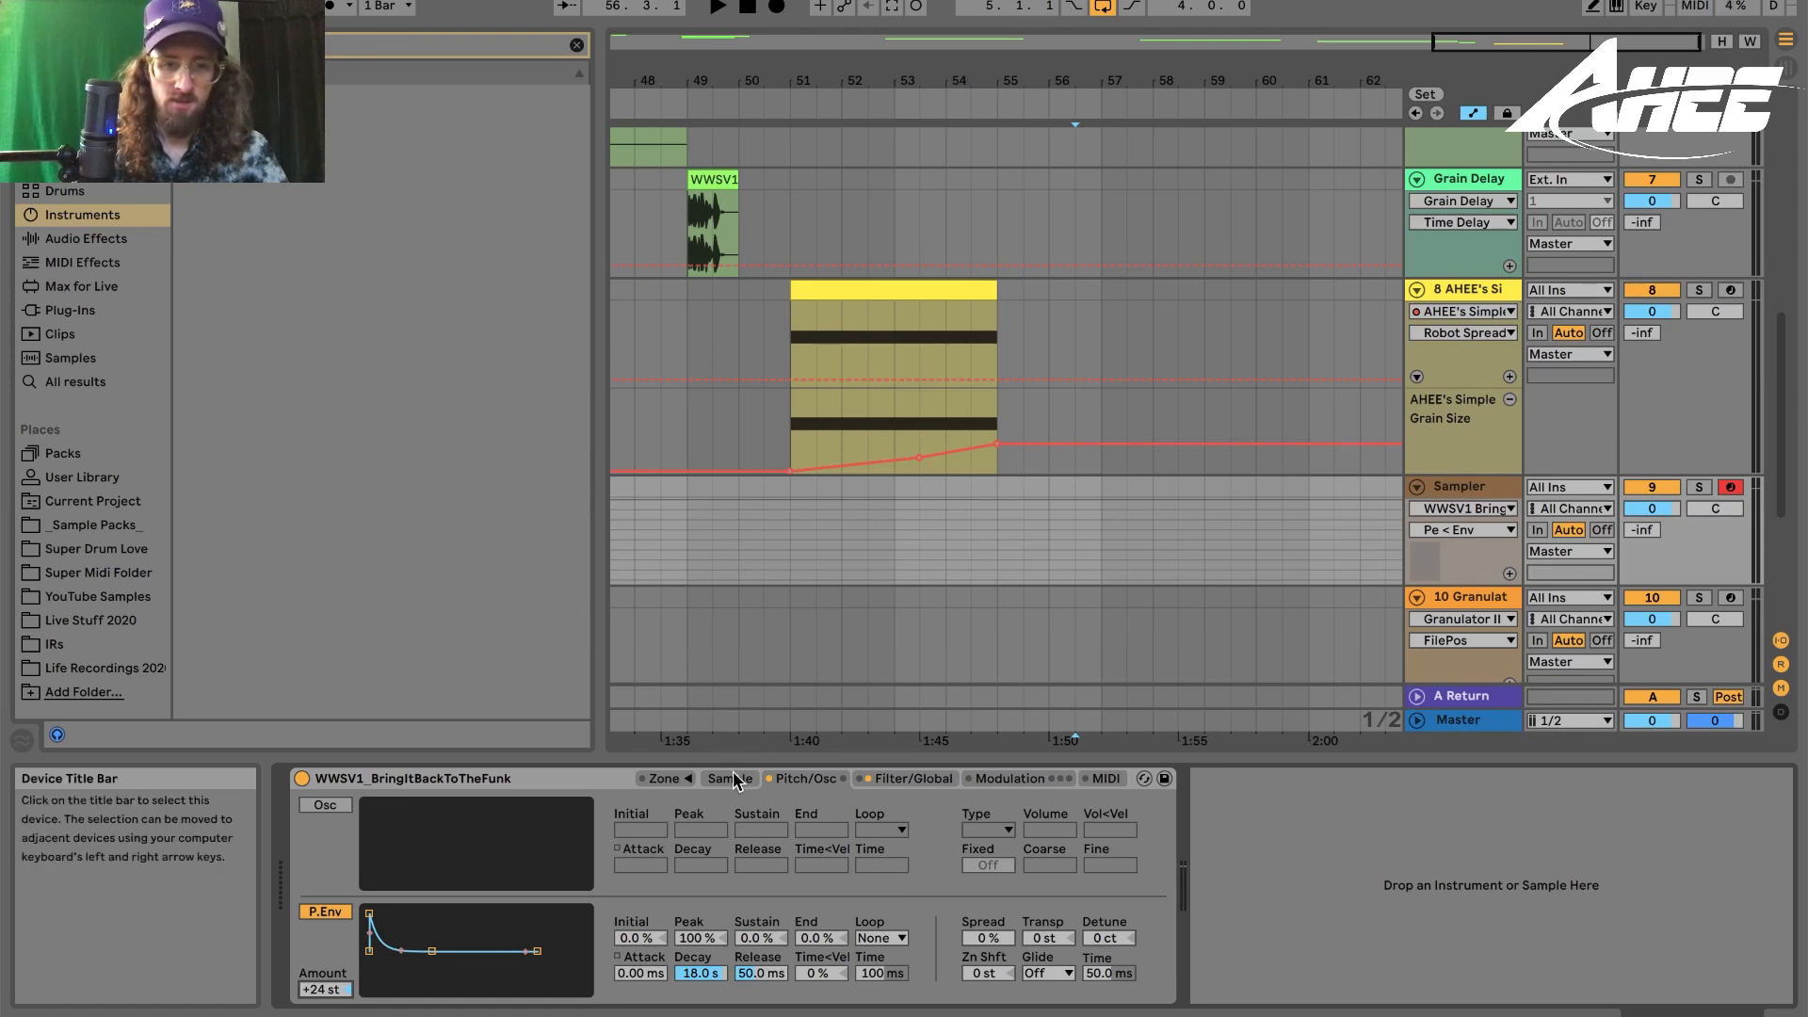
{"action": "mouse_move", "coordinate": [699, 973]}
{"action": "left_mouse_down"}
{"action": "mouse_move", "coordinate": [700, 1003]}
{"action": "mouse_move", "coordinate": [700, 965]}
{"action": "left_mouse_up"}
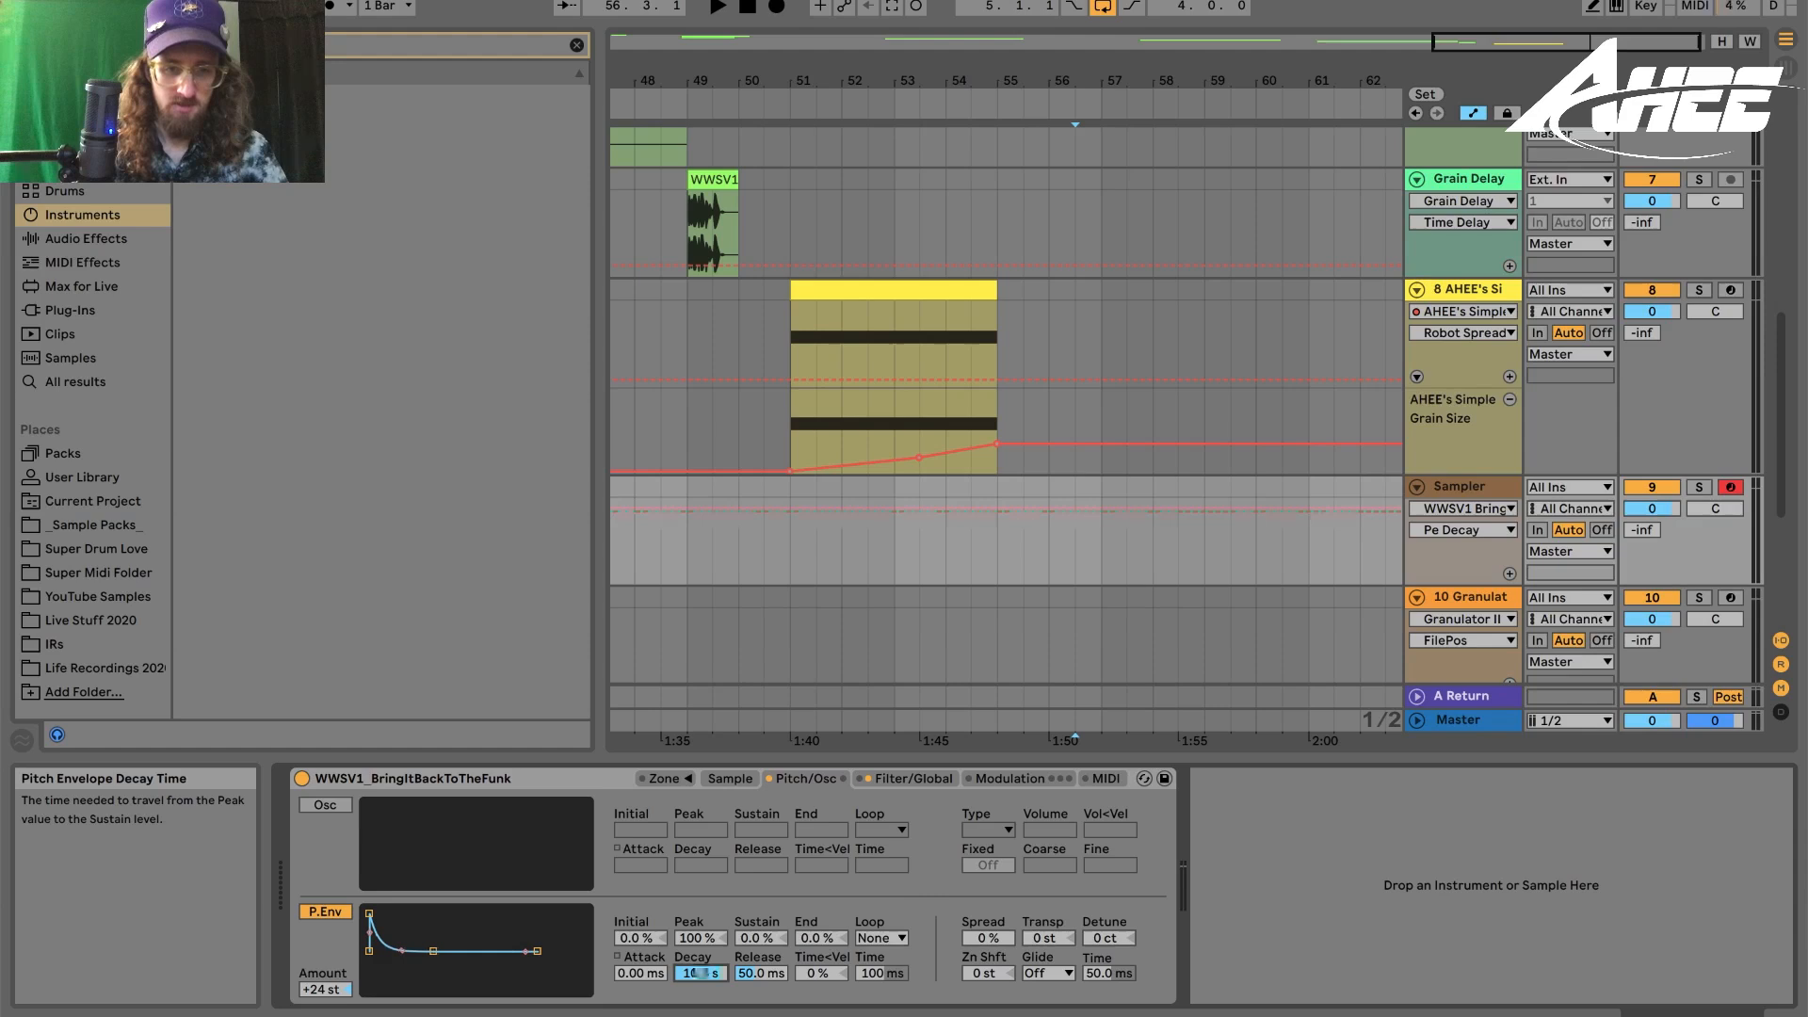
- Shorten the Sampler's sustain loop, setting Loop End to 56689
{"action": "left_click", "coordinate": [730, 778]}
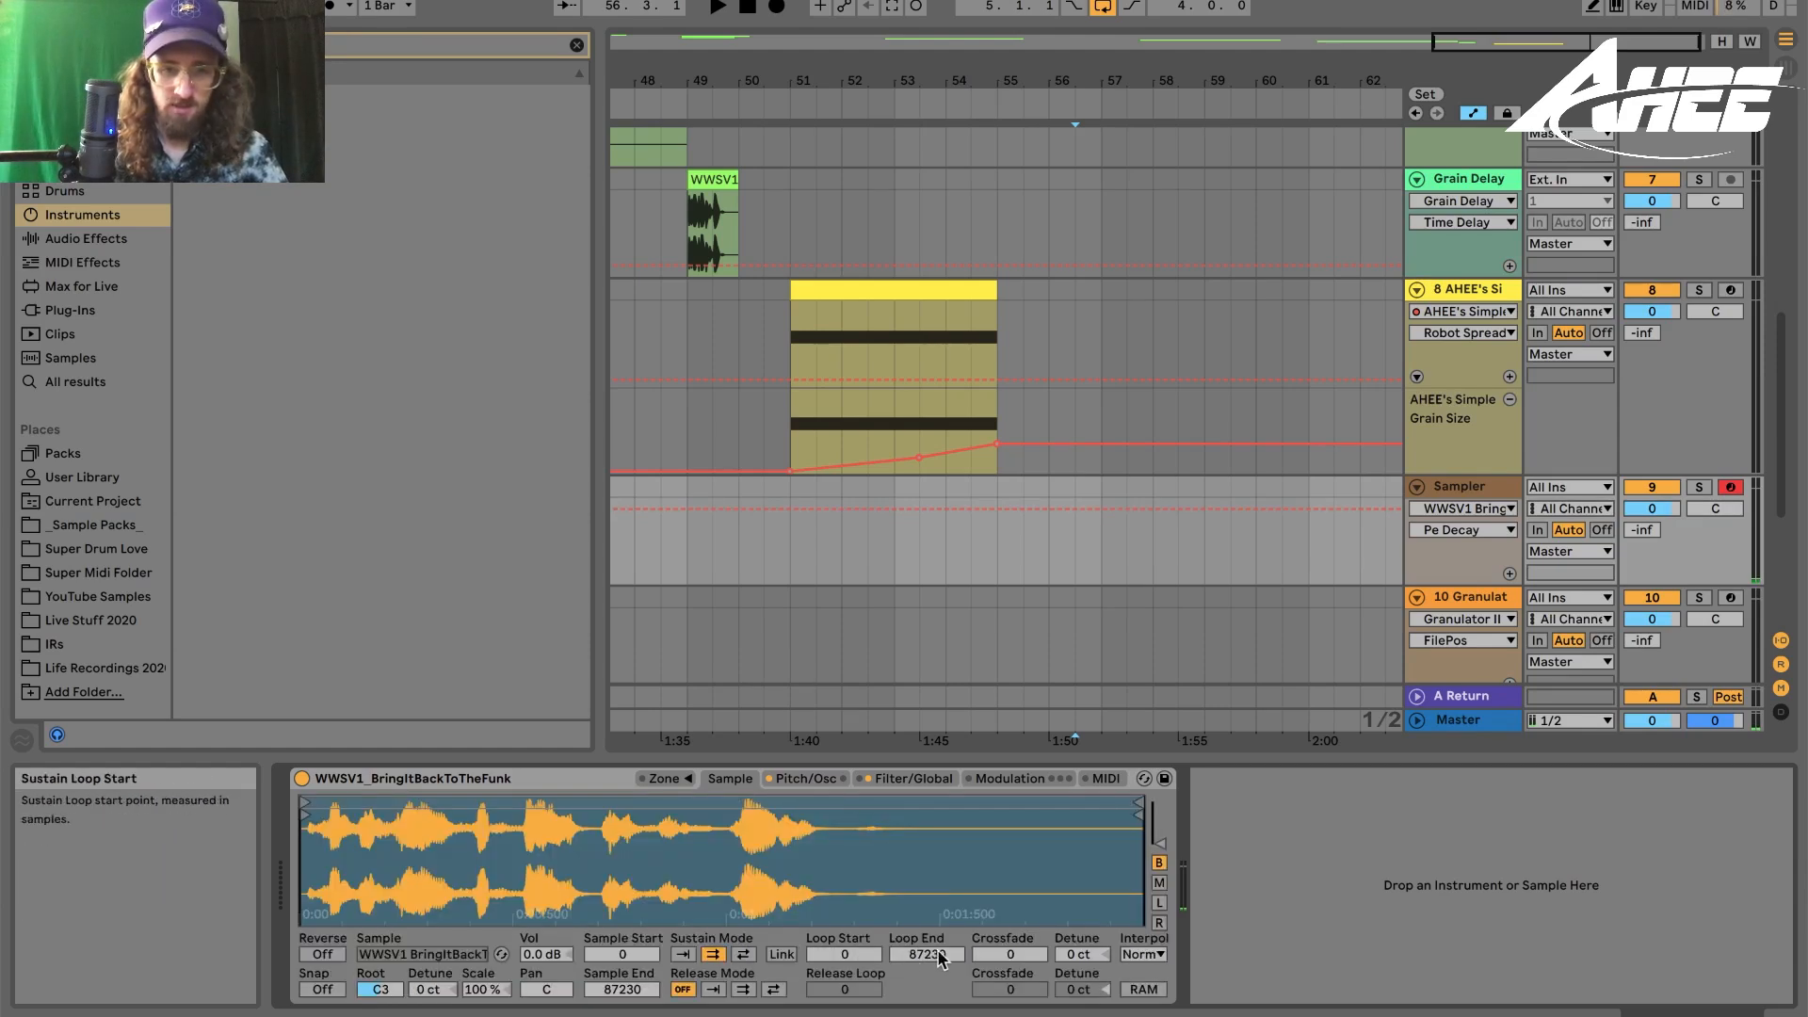
{"action": "left_click_drag", "start_coordinate": [909, 954], "coordinate": [941, 977]}
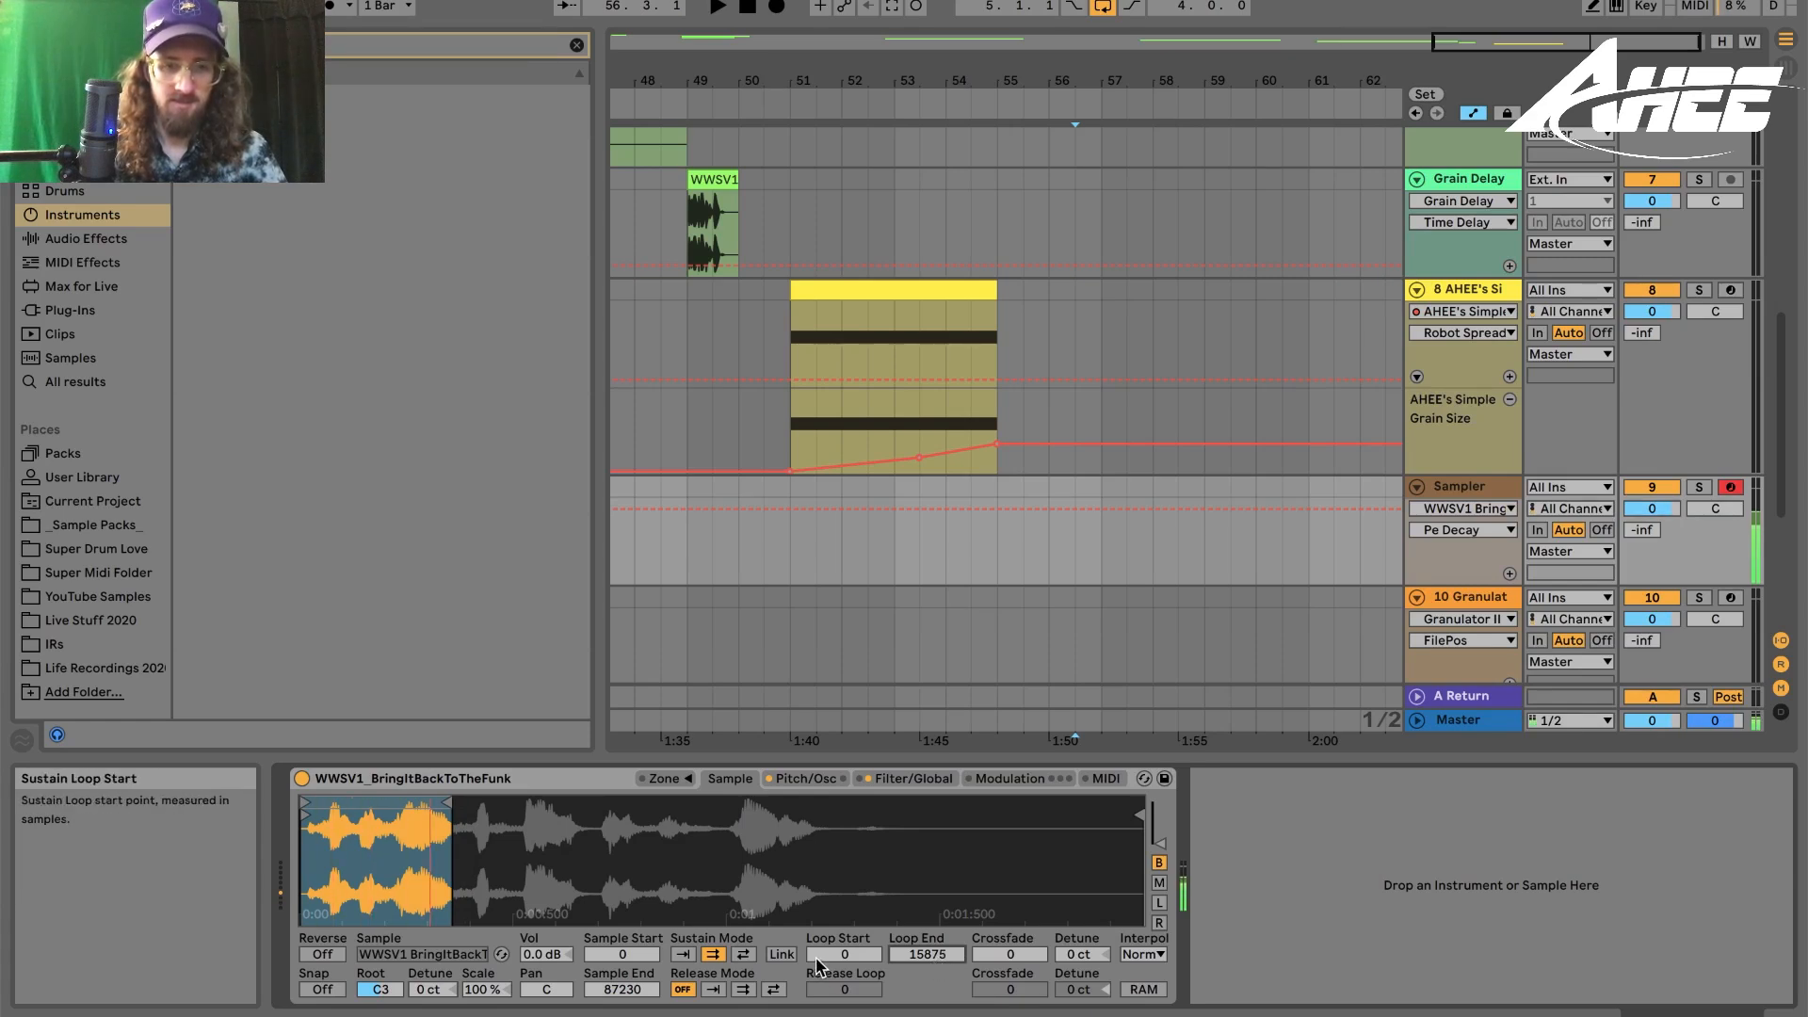
{"action": "left_click_drag", "start_coordinate": [927, 954], "coordinate": [928, 915]}
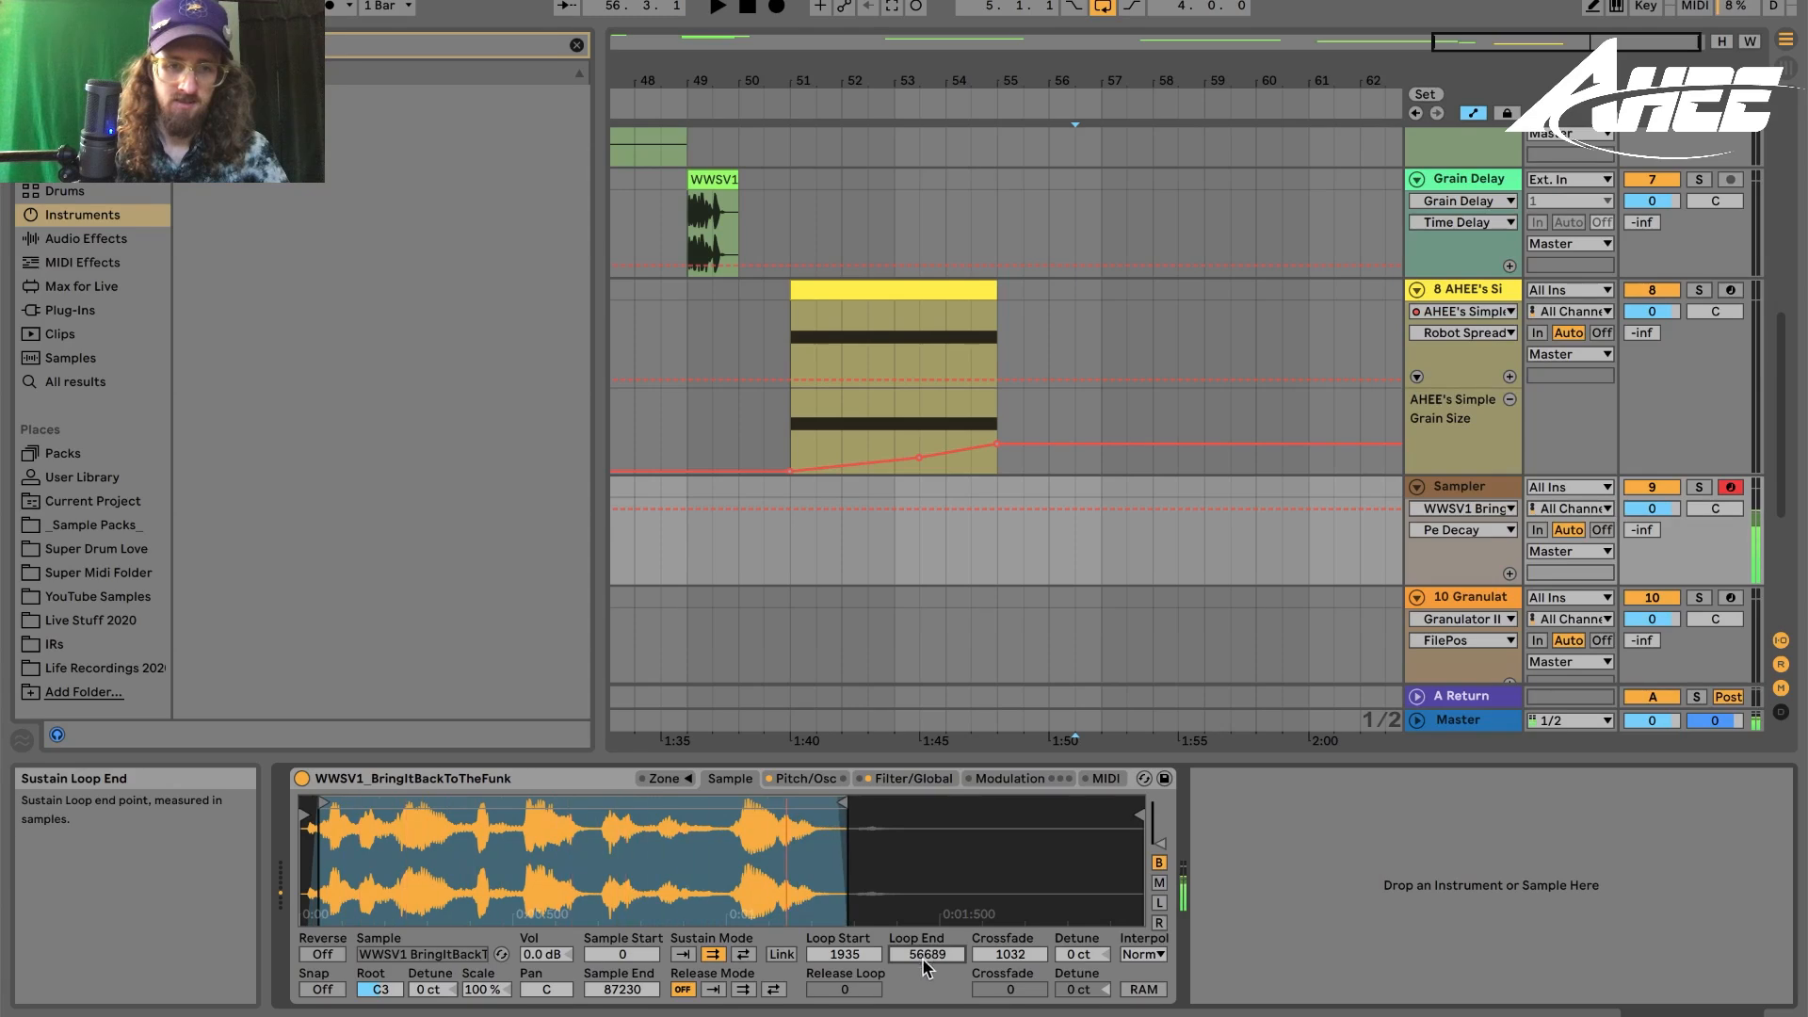
- On the Granulator track, set Granulator II's Grain to 9.39 Hz and FilePos to 48.82
{"action": "left_click_drag", "start_coordinate": [1161, 81], "coordinate": [1171, 75]}
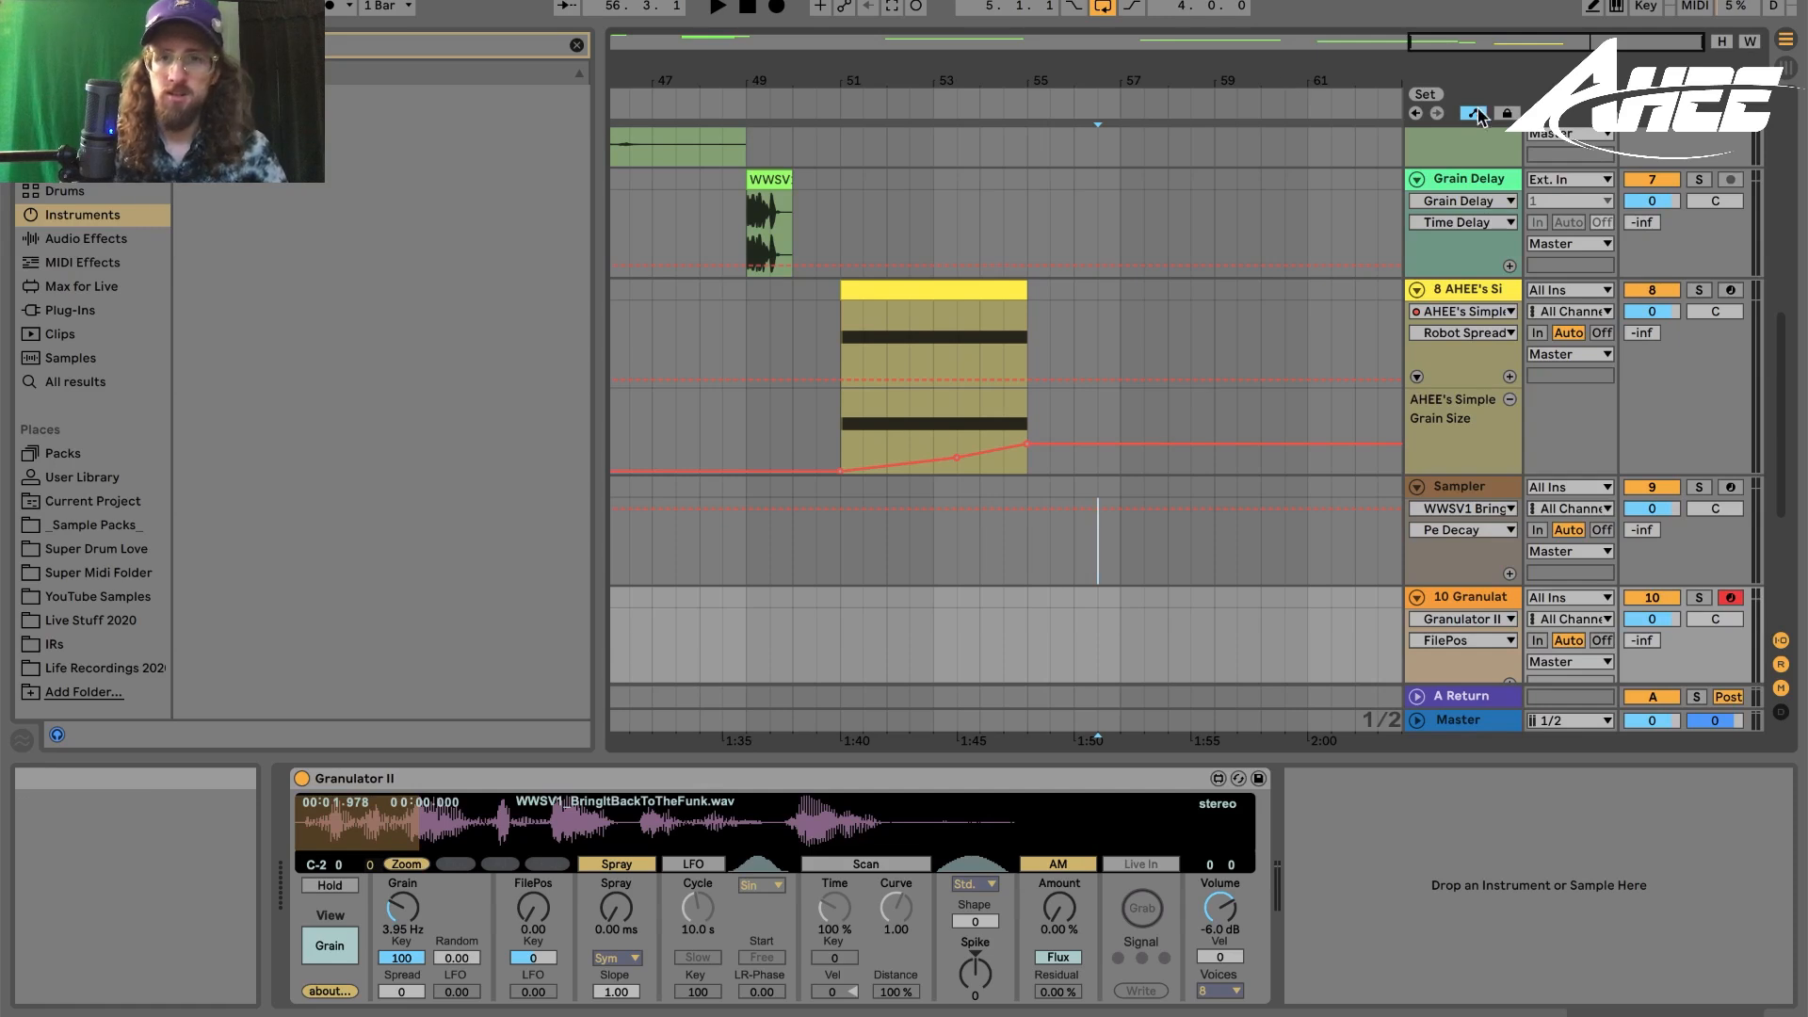
{"action": "left_click_drag", "start_coordinate": [1307, 57], "coordinate": [1307, 132]}
{"action": "scroll", "coordinate": [1199, 496], "scroll_direction": "down", "scroll_amount": 2}
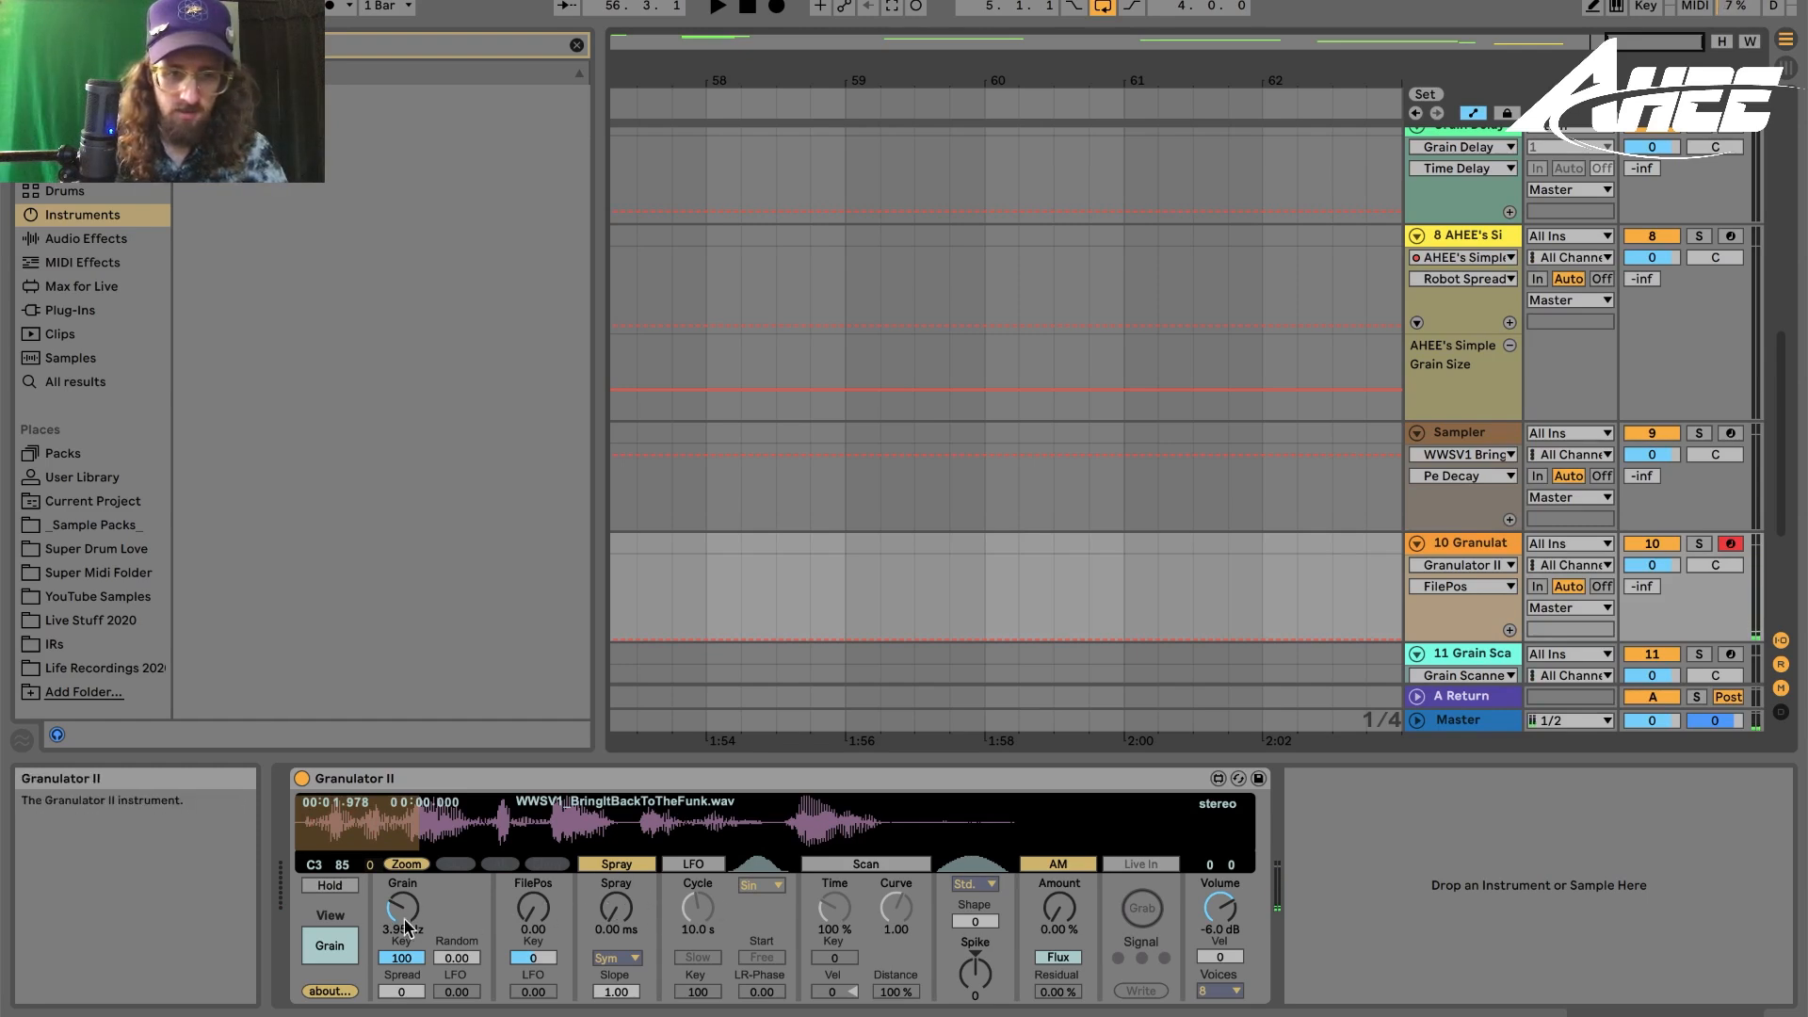
{"action": "mouse_move", "coordinate": [405, 910]}
{"action": "left_mouse_down"}
{"action": "mouse_move", "coordinate": [423, 918]}
{"action": "mouse_move", "coordinate": [403, 919]}
{"action": "mouse_move", "coordinate": [417, 883]}
{"action": "left_mouse_up"}
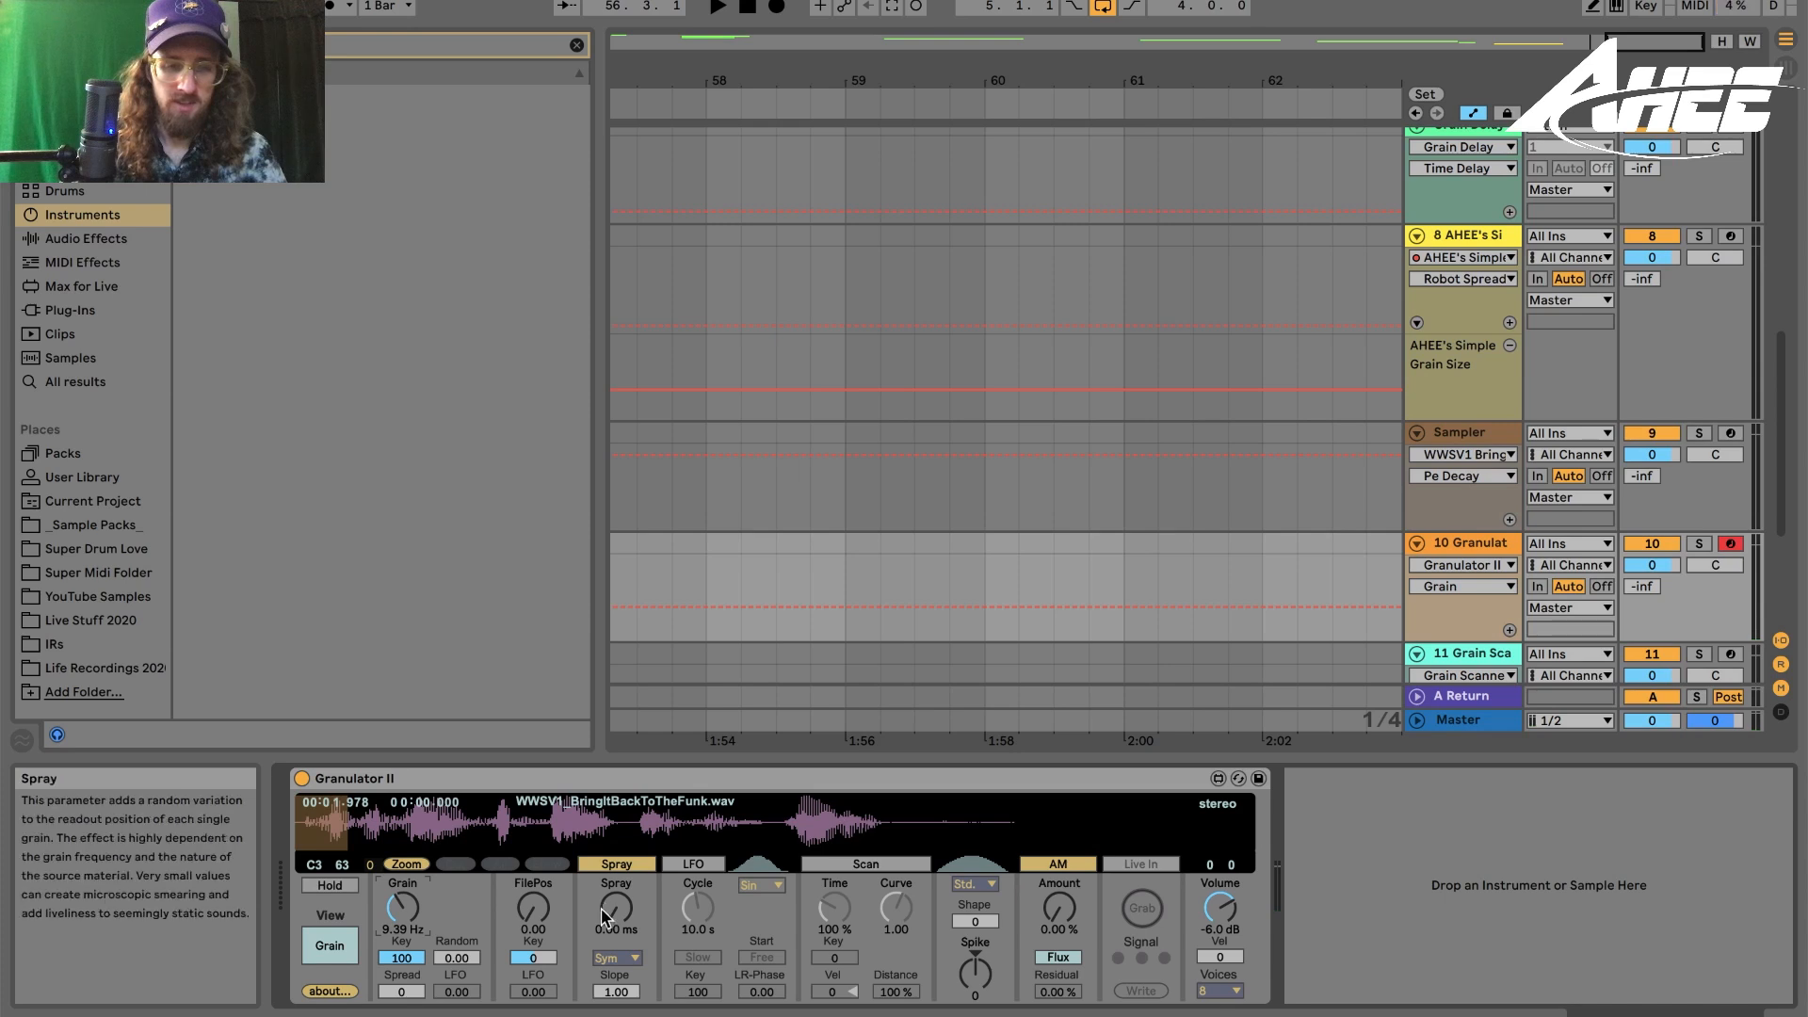
{"action": "left_click_drag", "start_coordinate": [533, 907], "coordinate": [533, 813]}
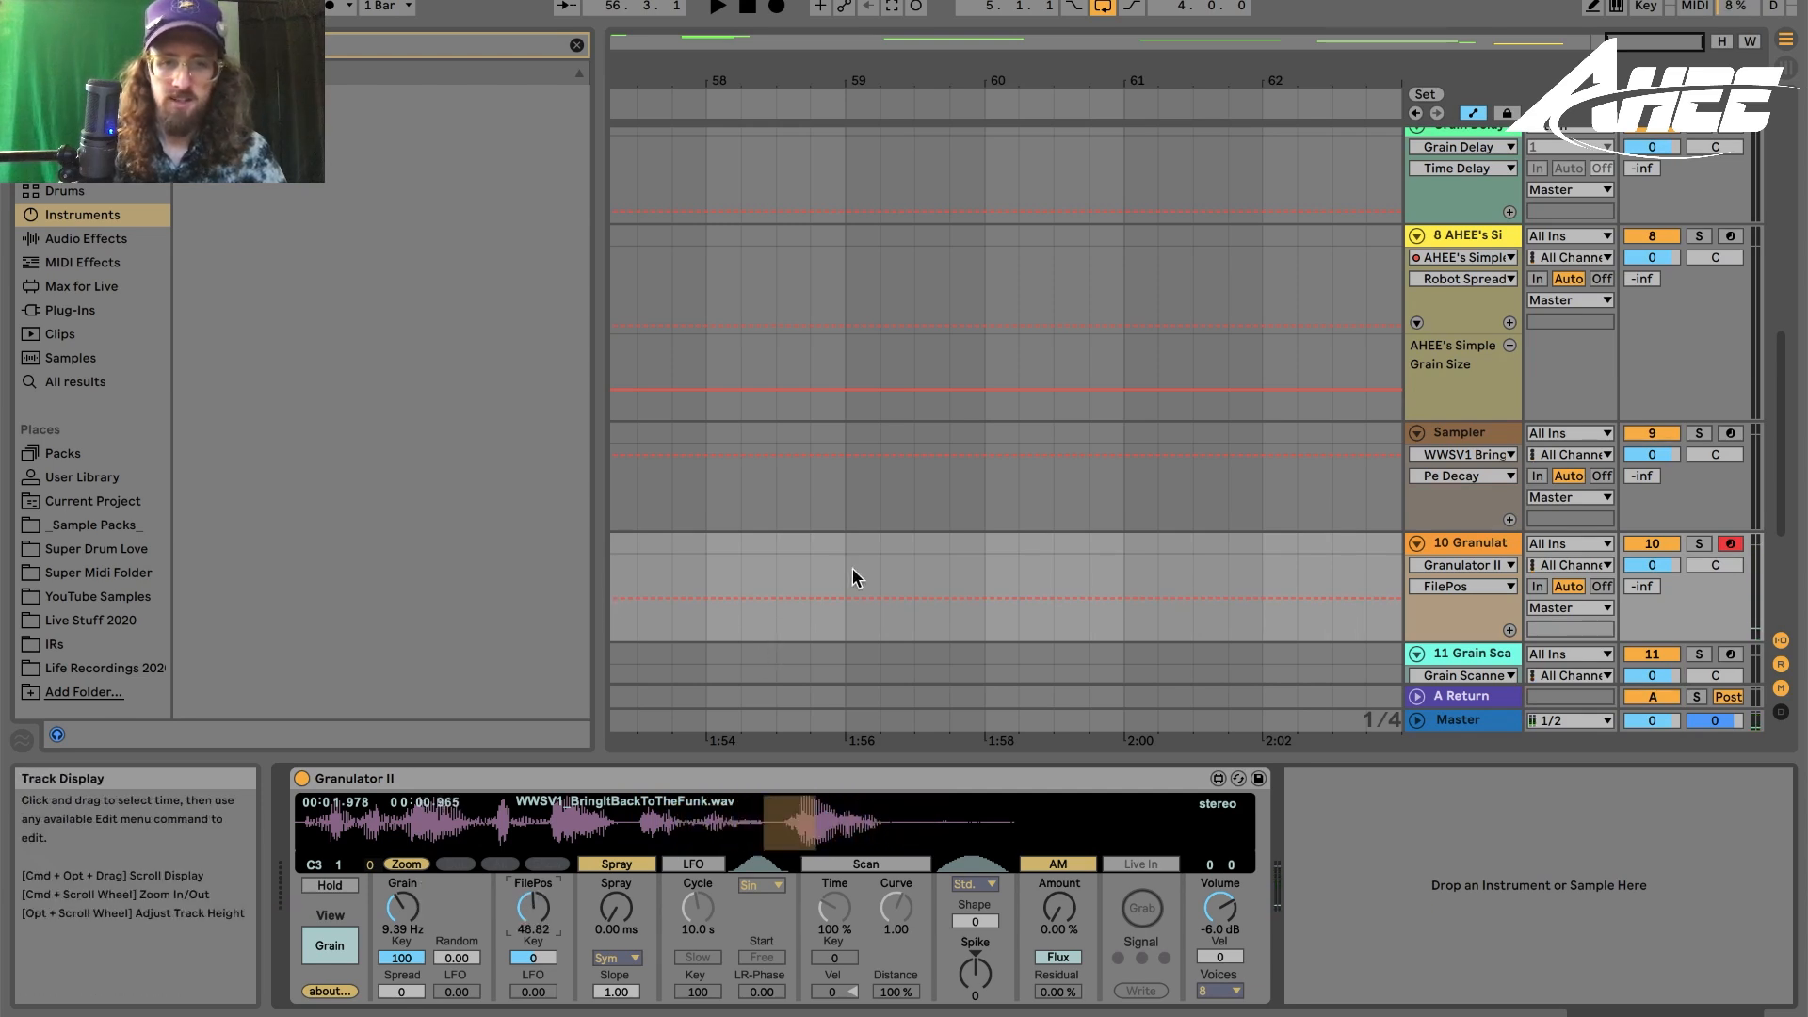
- Select bars 59 to 61 on the Granulator track and start playback
{"action": "left_click_drag", "start_coordinate": [844, 567], "coordinate": [1047, 563]}
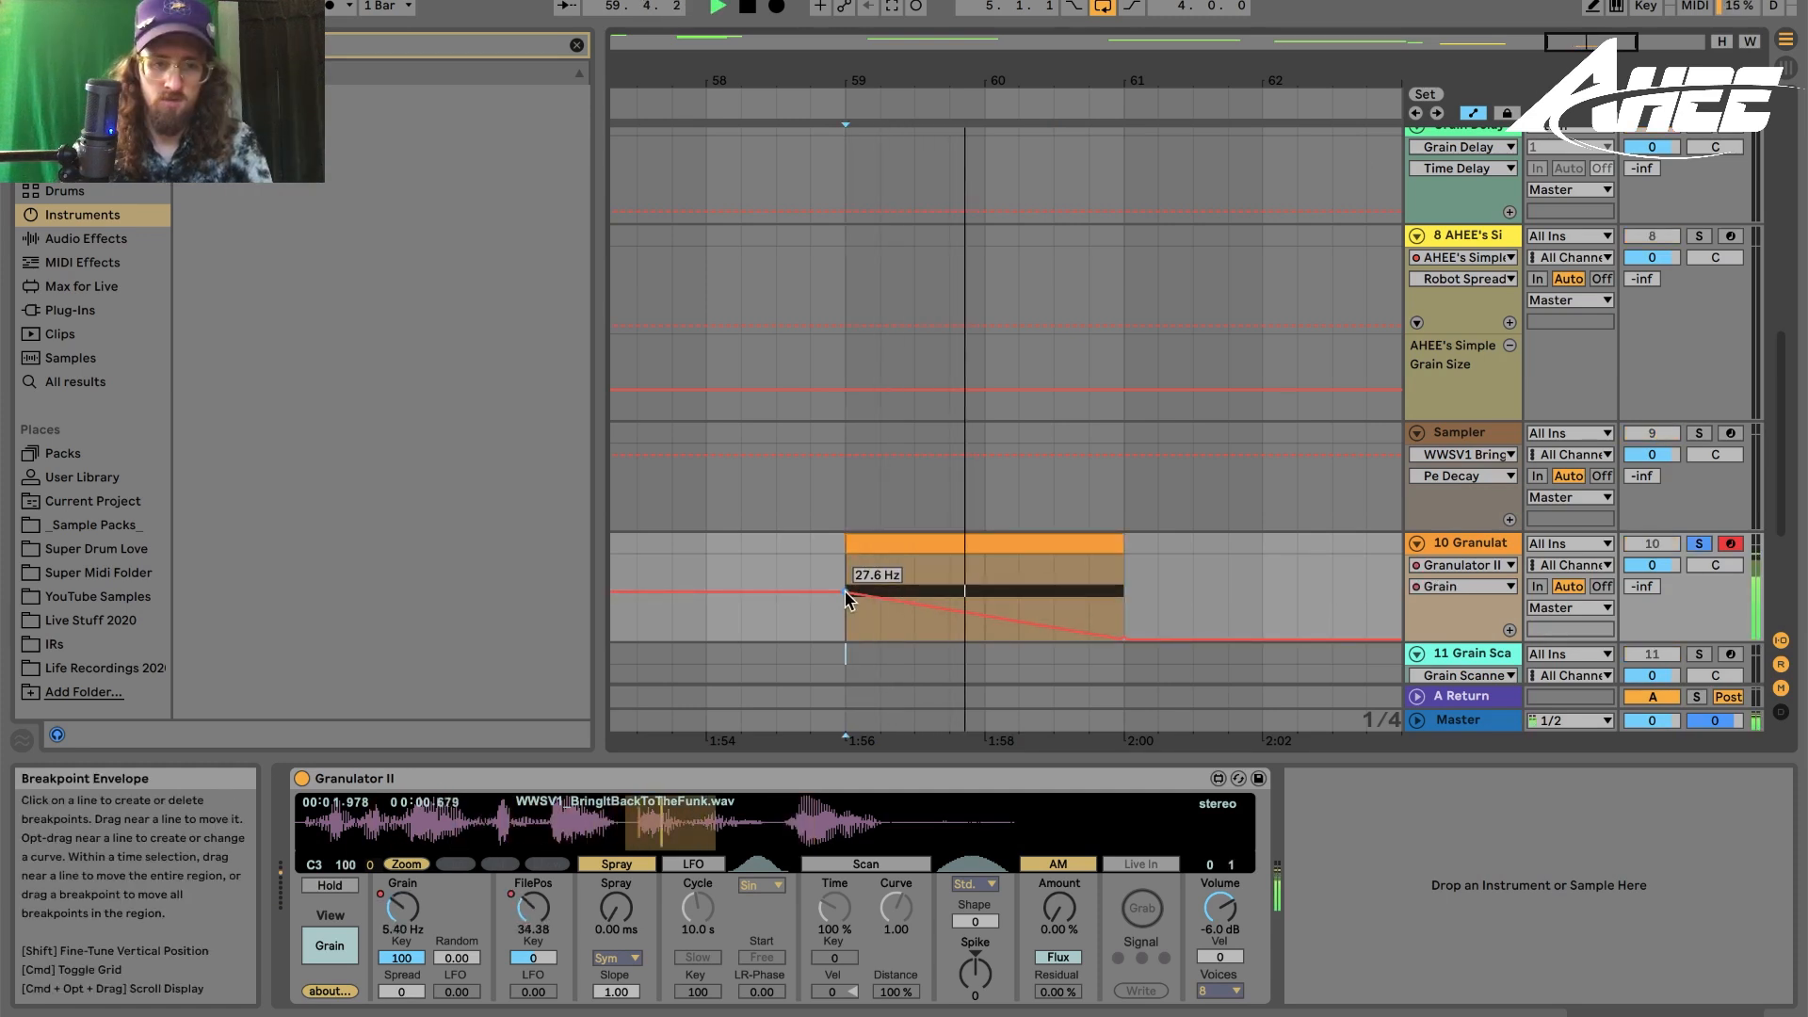
{"action": "key", "text": "space"}
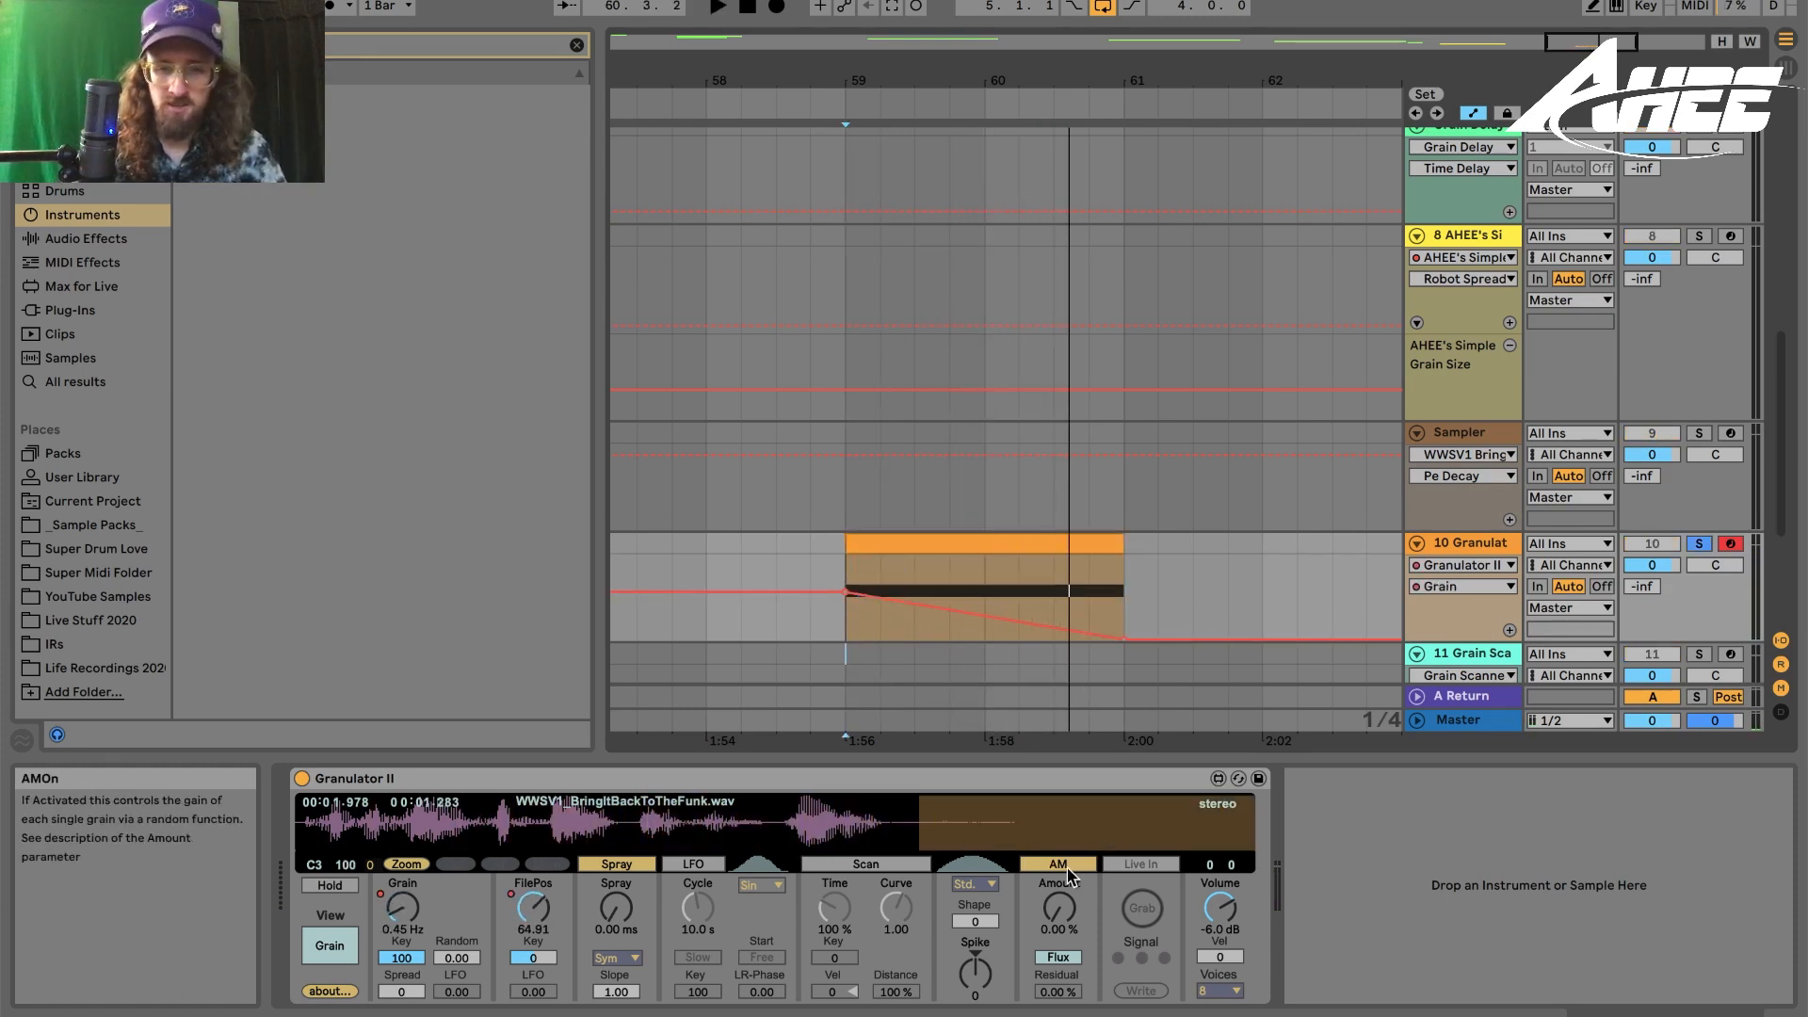
- Switch Granulator II to its Filter view
{"action": "left_click", "coordinate": [343, 948]}
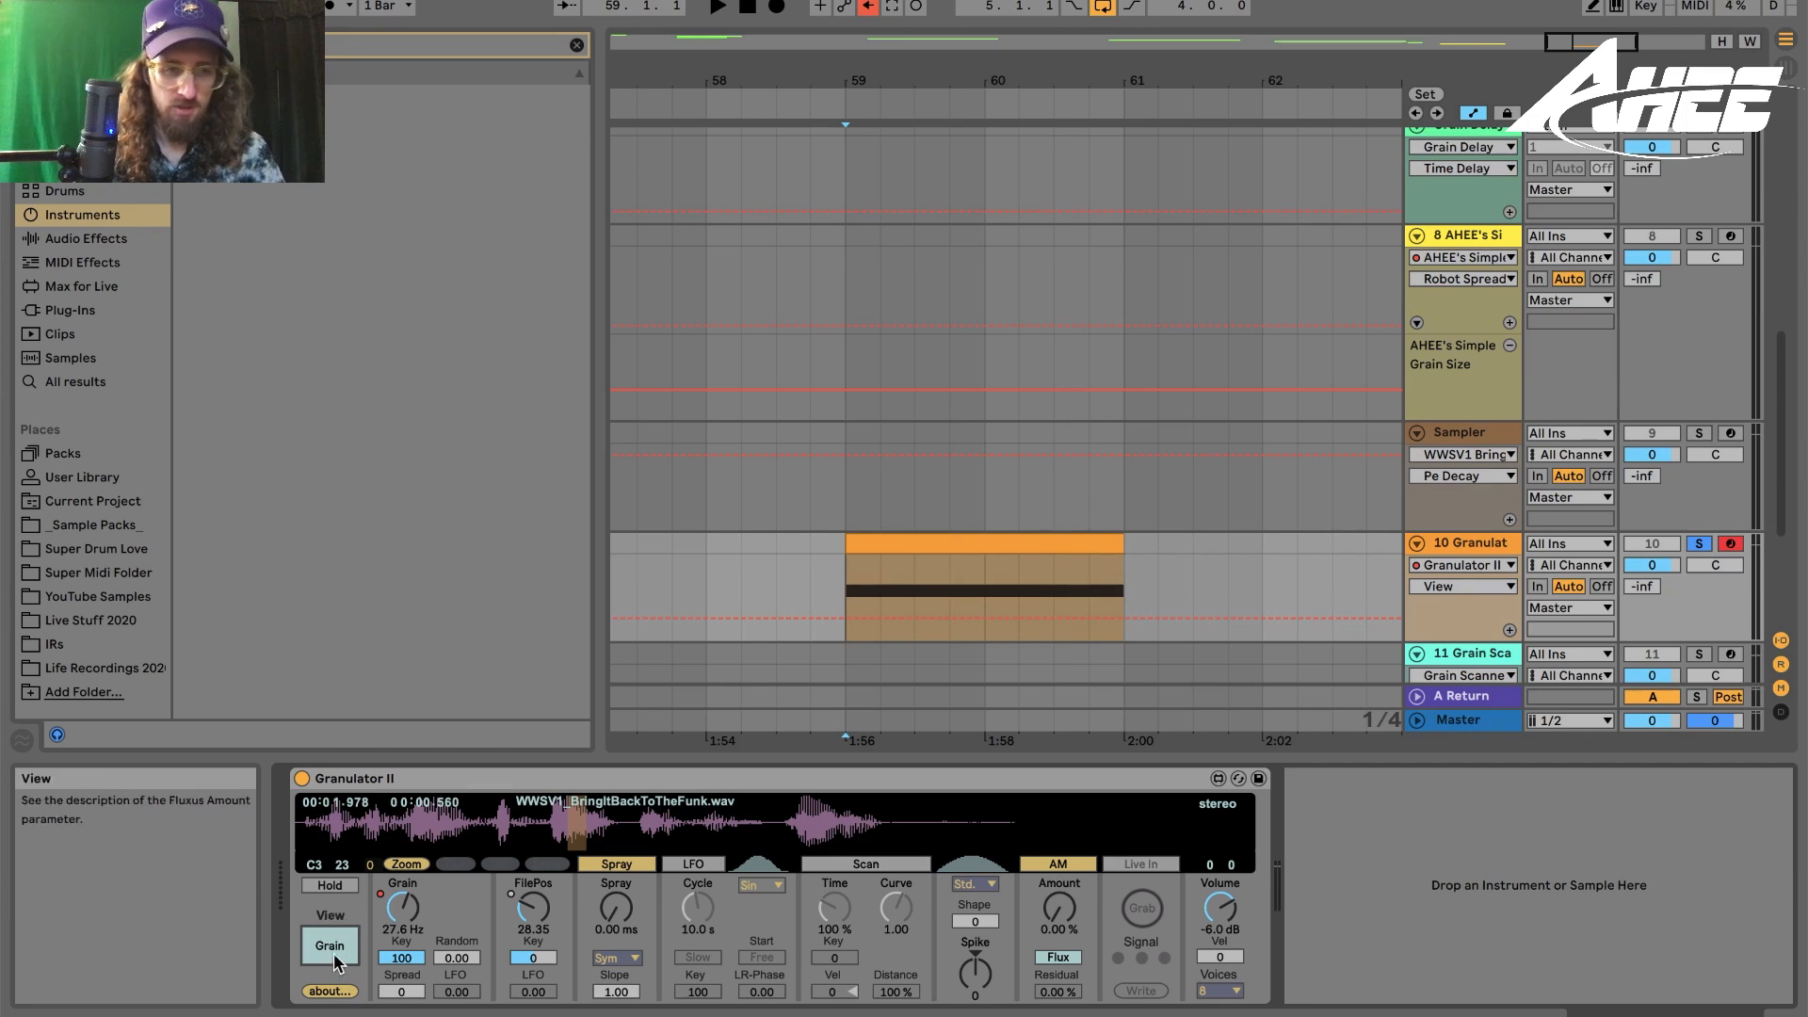
{"action": "left_click", "coordinate": [330, 946]}
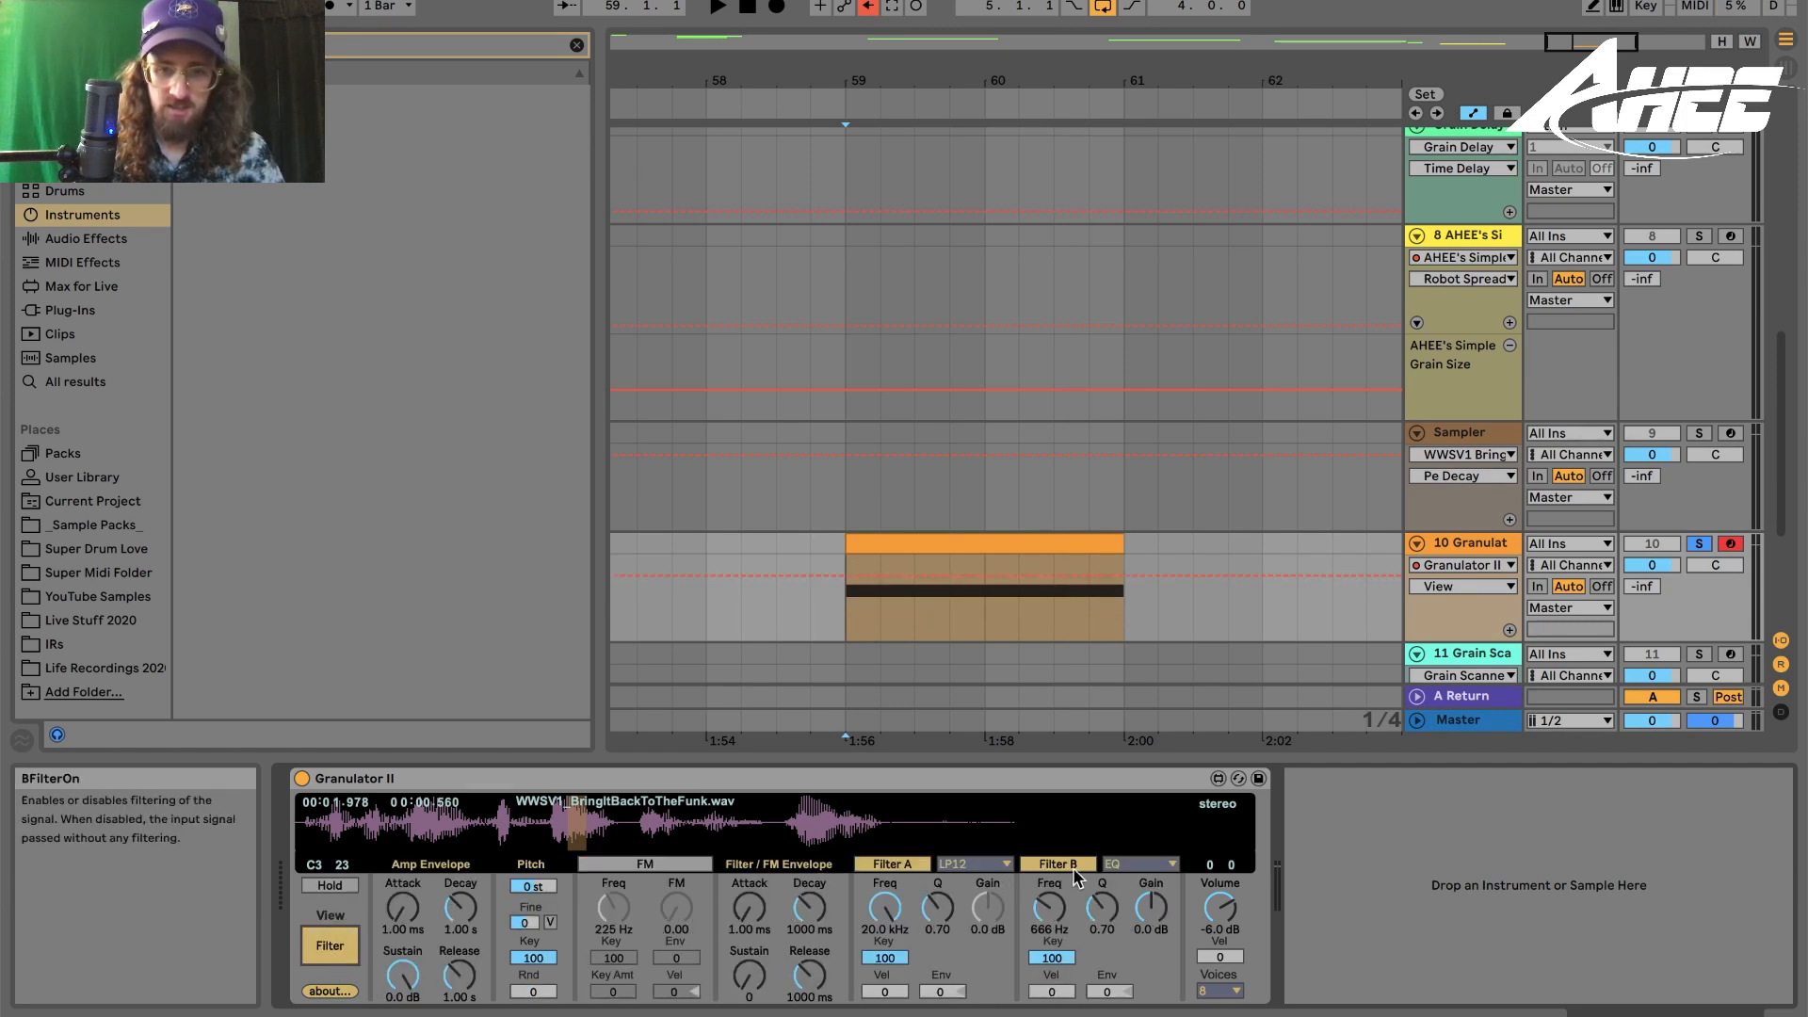
{"action": "left_click", "coordinate": [1114, 871]}
{"action": "left_click", "coordinate": [1114, 871]}
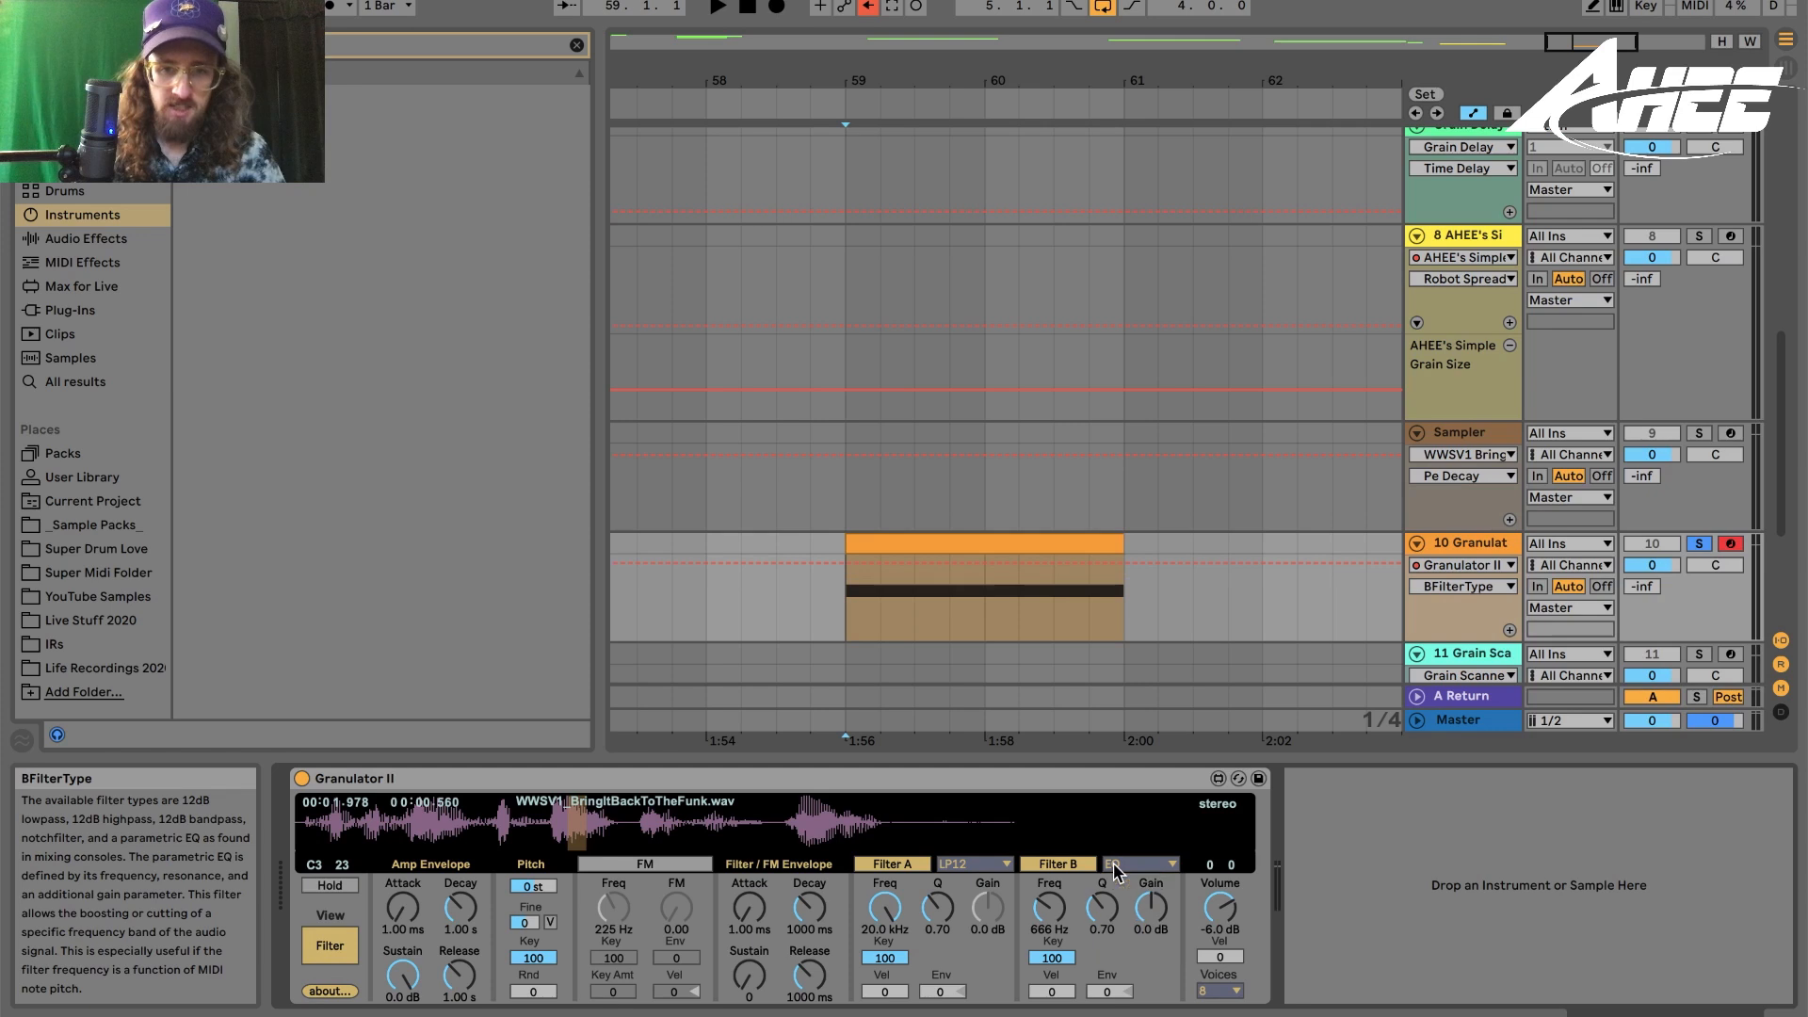
{"action": "left_click", "coordinate": [750, 907]}
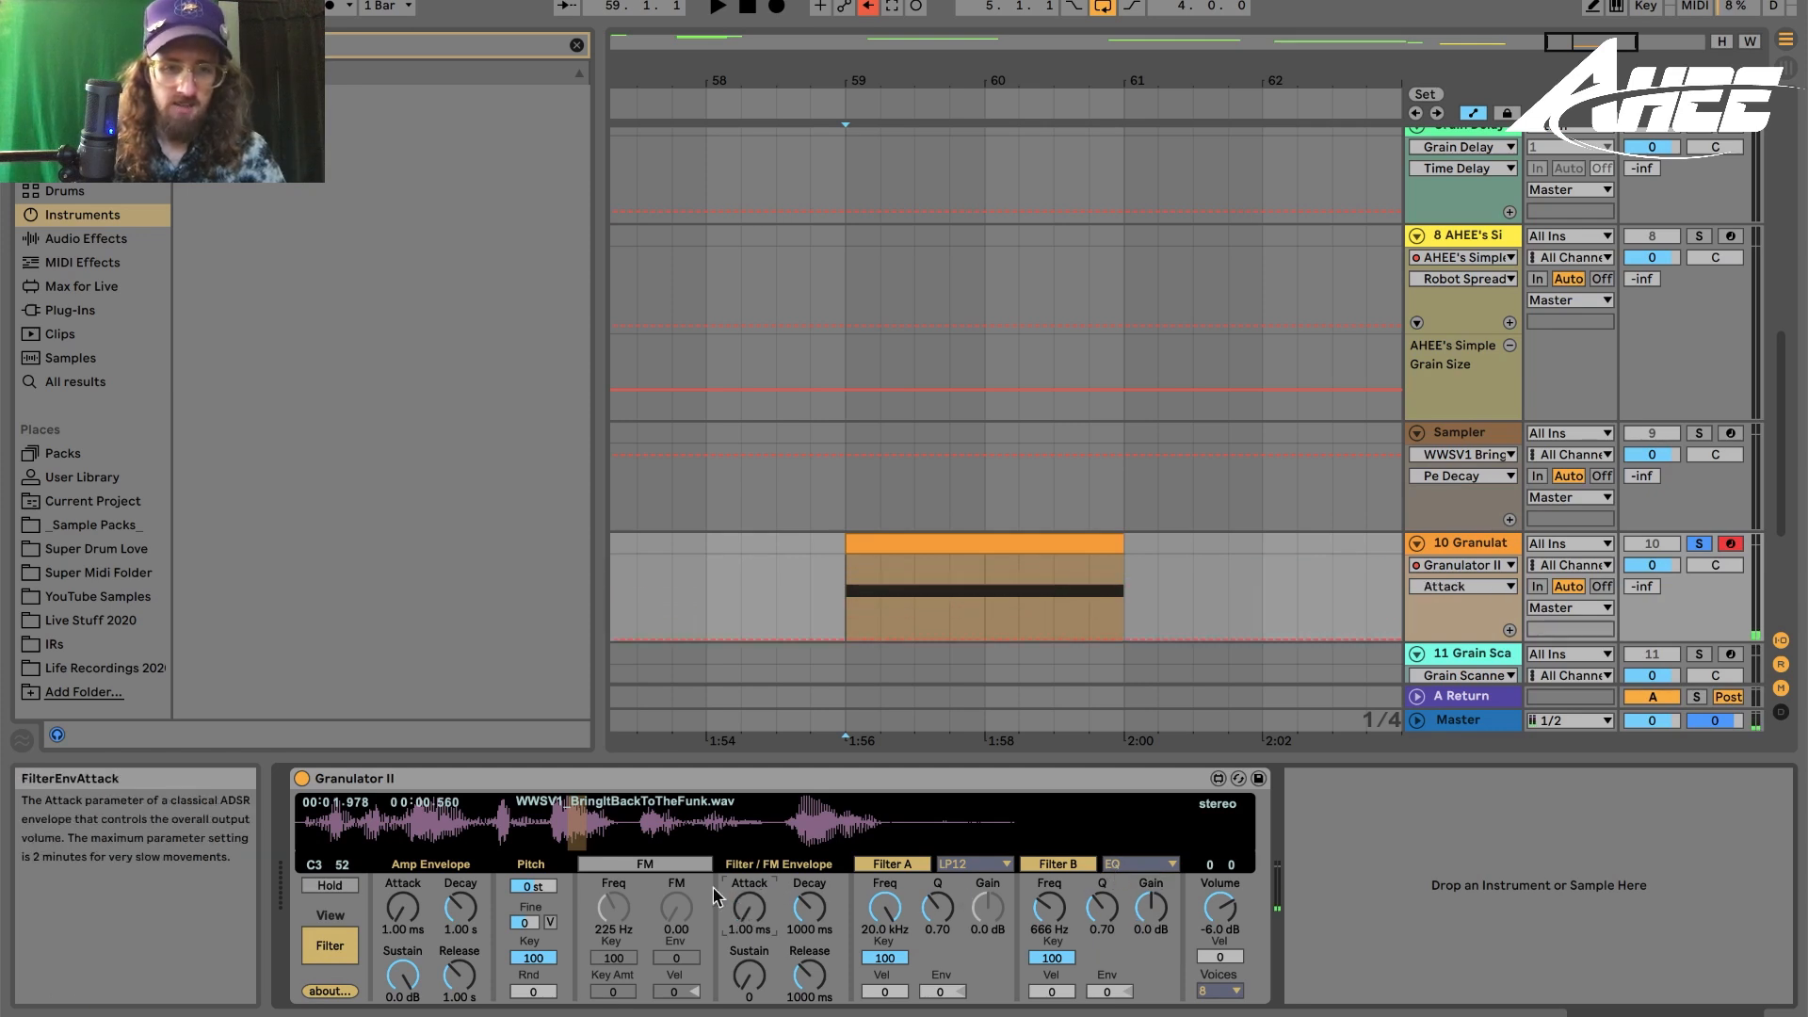
- Enable Granulator II's FM with a frequency of 2.51 Hz and an amount of 129.52
{"action": "left_click", "coordinate": [643, 867]}
{"action": "left_click_drag", "start_coordinate": [676, 906], "coordinate": [676, 855]}
{"action": "left_click_drag", "start_coordinate": [620, 917], "coordinate": [620, 970]}
{"action": "left_click_drag", "start_coordinate": [665, 912], "coordinate": [665, 885]}
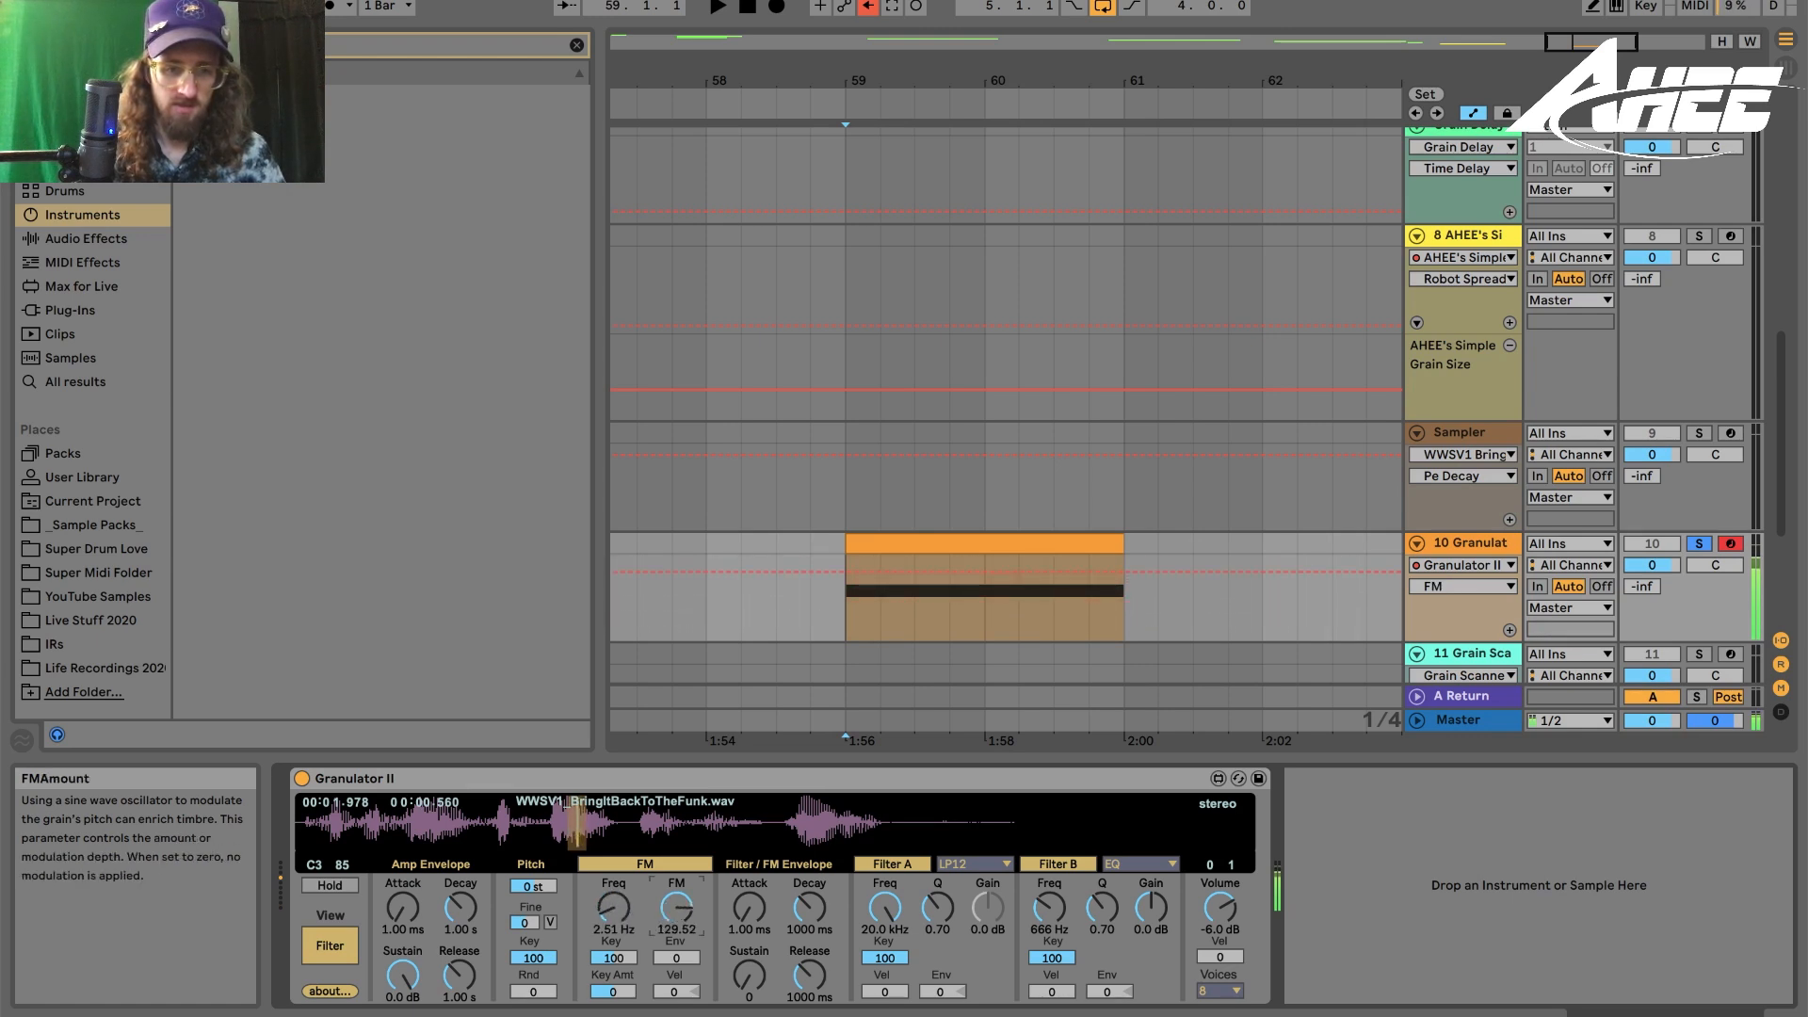
- Set the amp envelope Attack to 982 ms and Release to 4.20 s
{"action": "left_click_drag", "start_coordinate": [405, 918], "coordinate": [405, 876]}
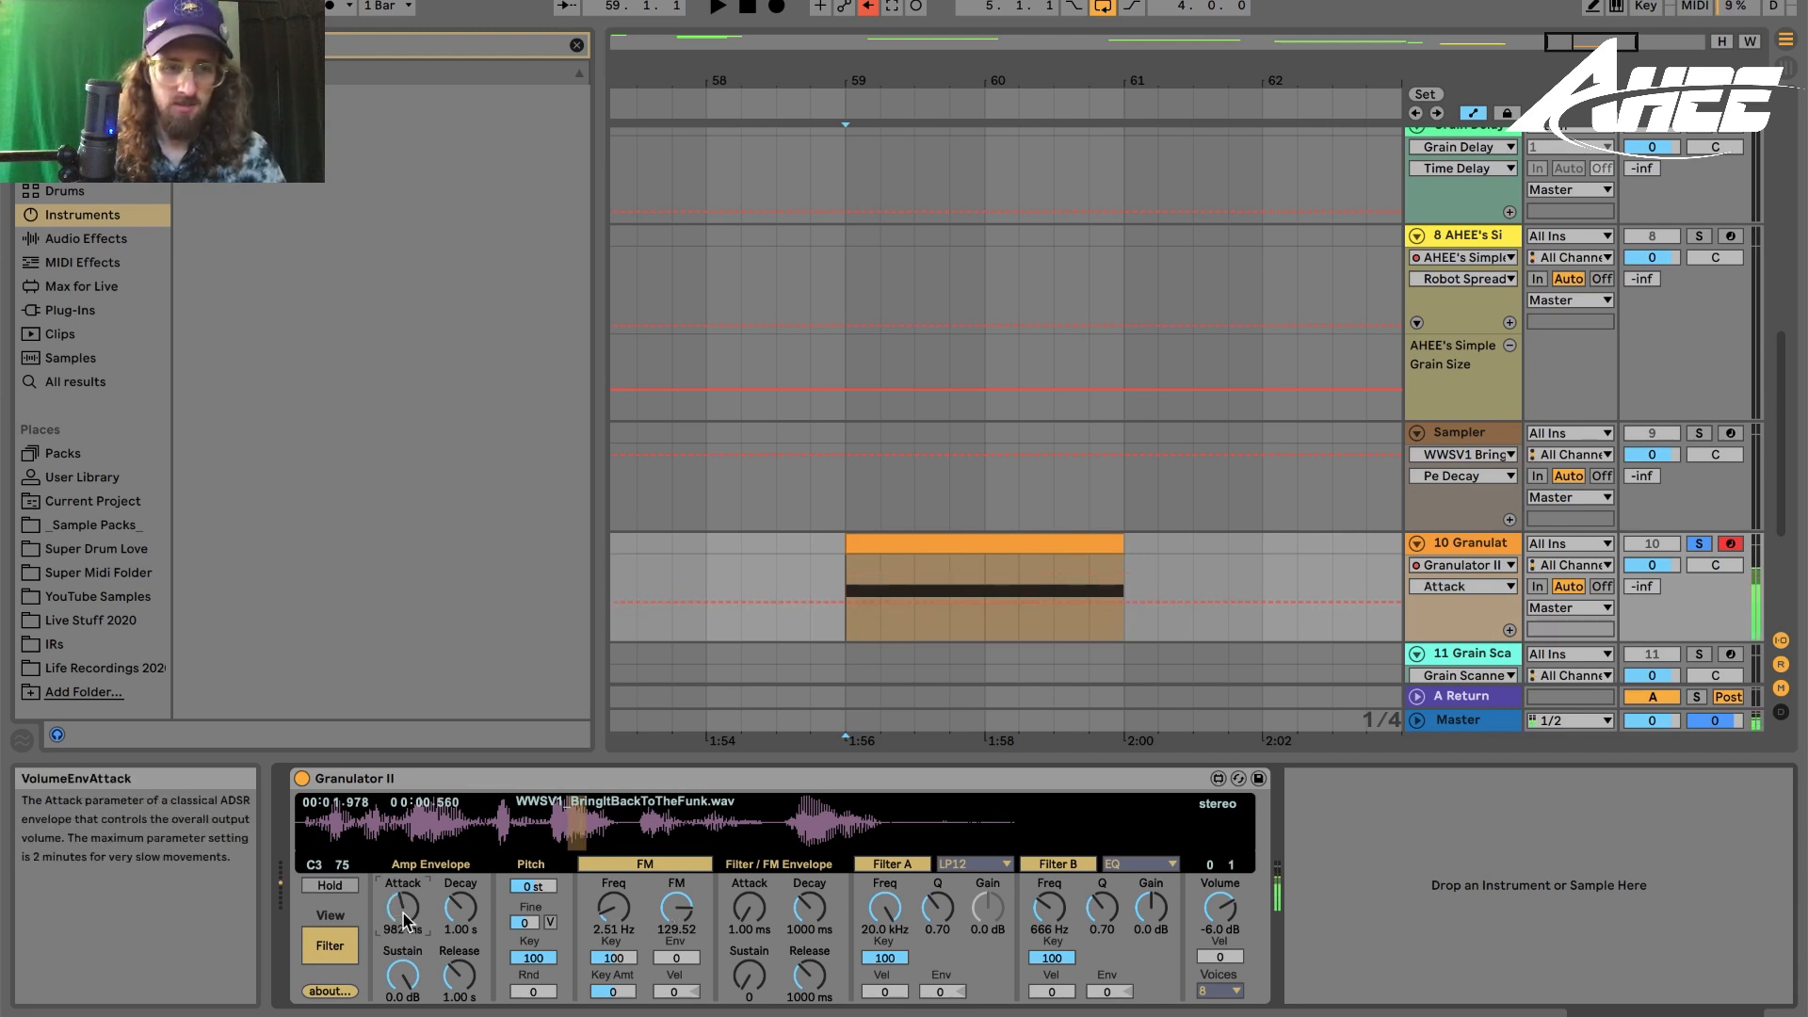
{"action": "left_click_drag", "start_coordinate": [462, 994], "coordinate": [461, 989]}
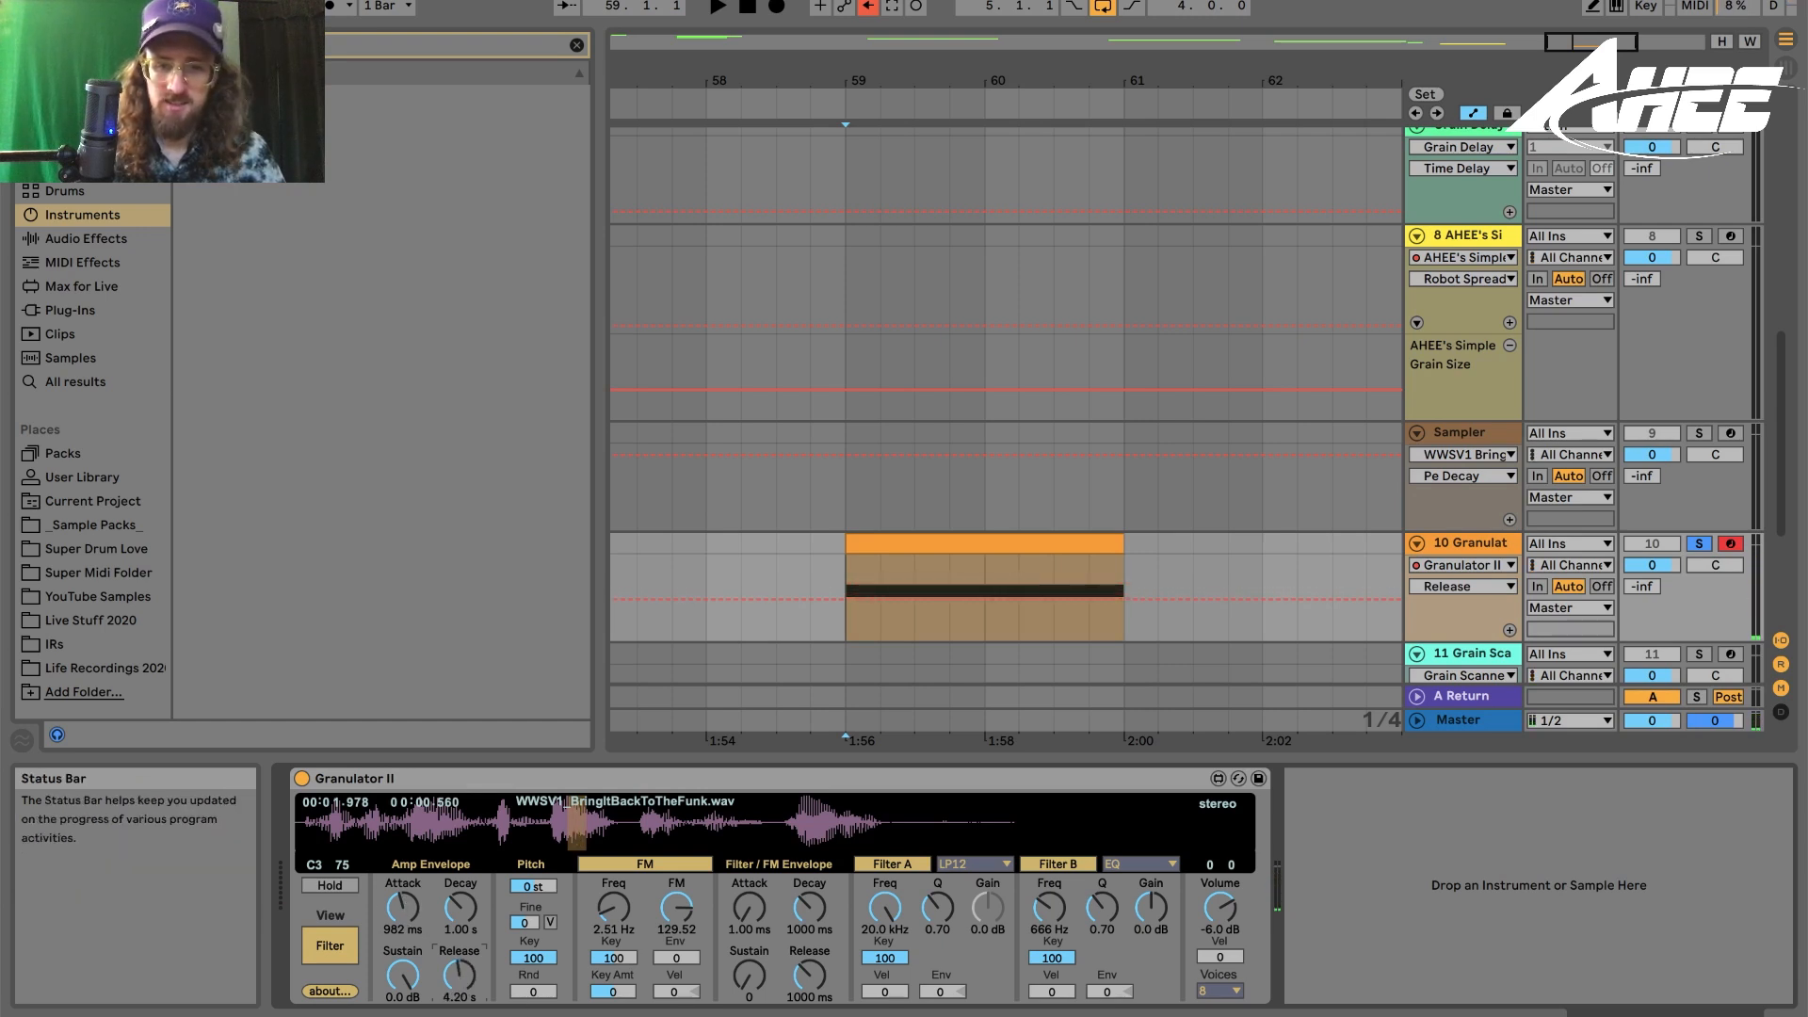
- Set Filter A to Band at 644 Hz with Q 2.74, velocity 18 and envelope amount -100
{"action": "left_click_drag", "start_coordinate": [885, 907], "coordinate": [885, 965]}
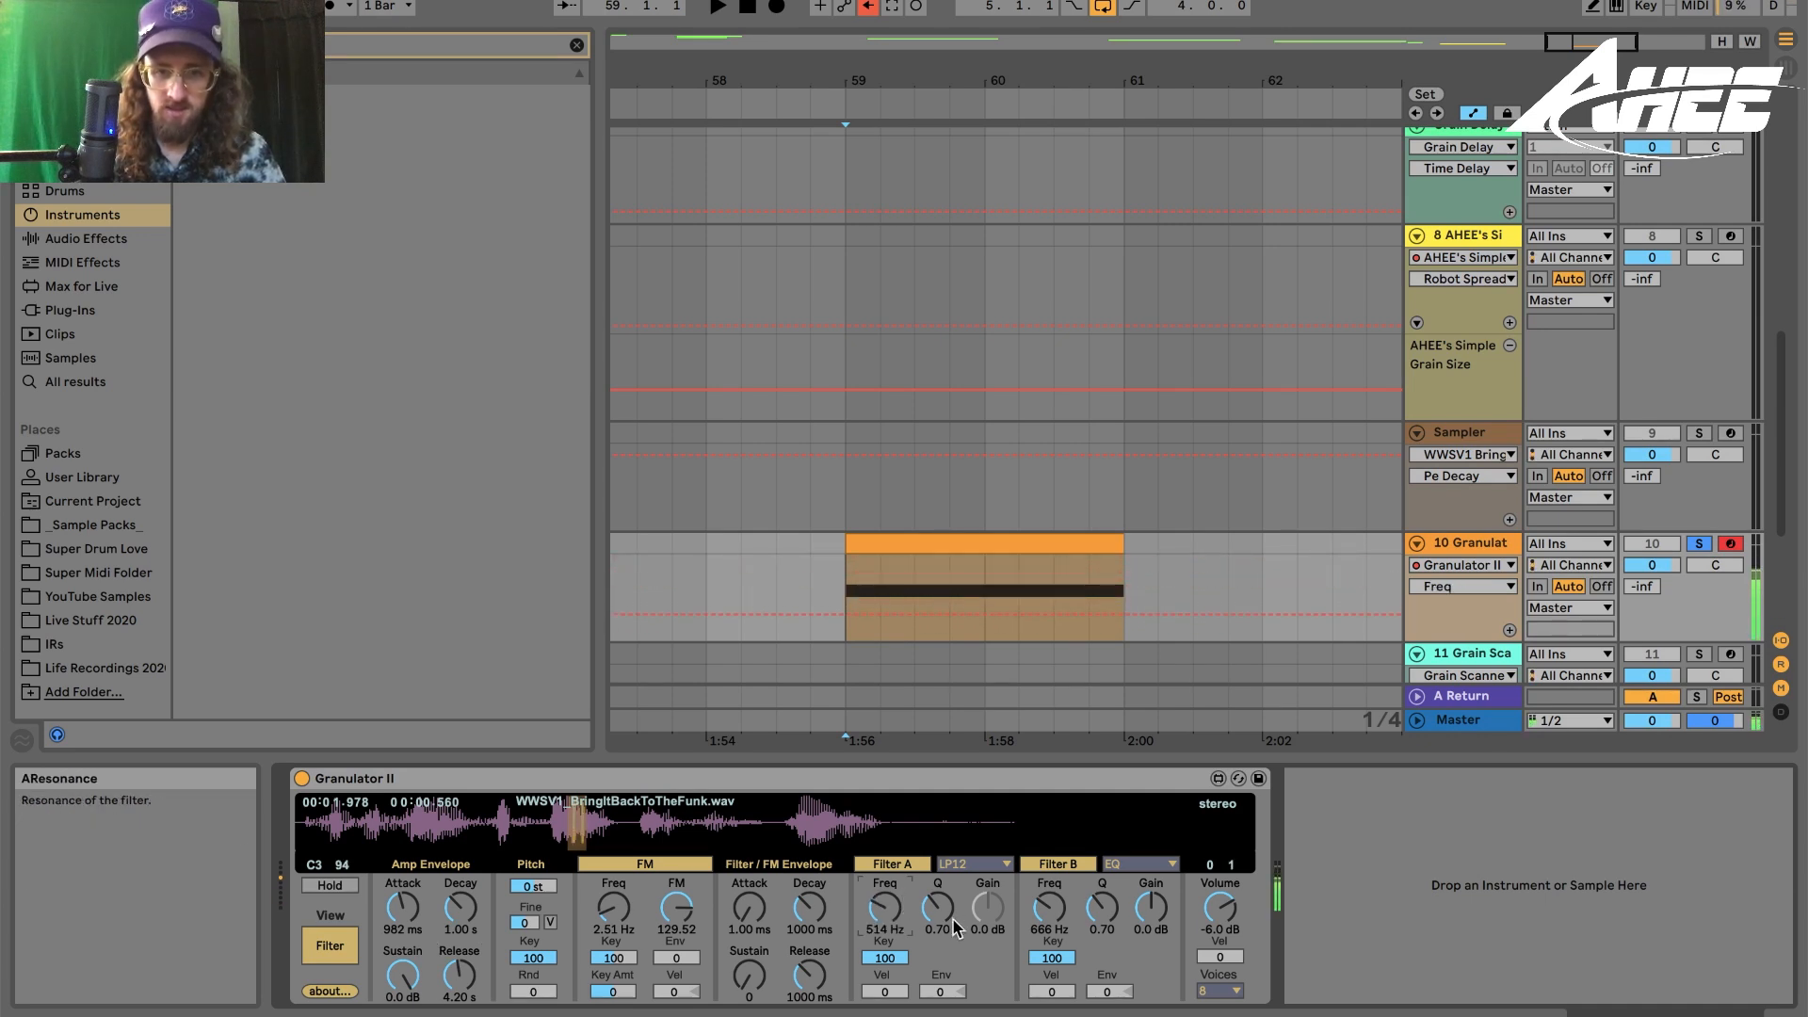
{"action": "left_click", "coordinate": [940, 991]}
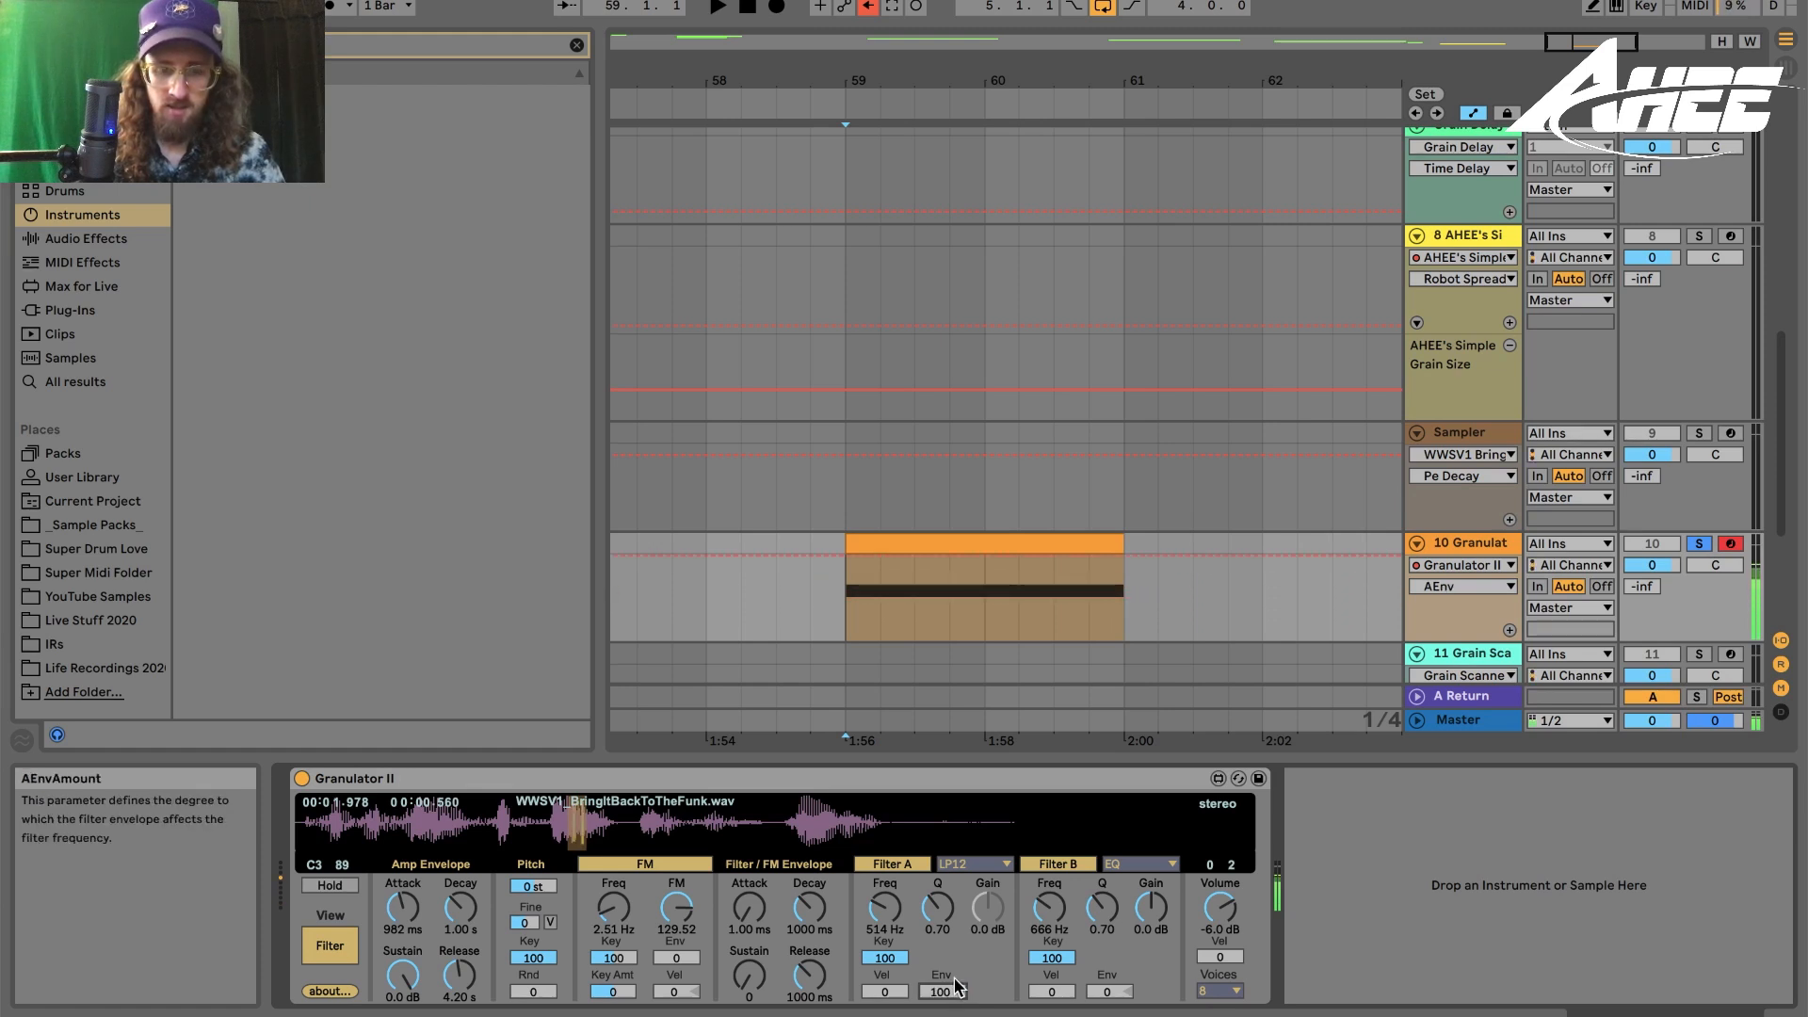
{"action": "left_click_drag", "start_coordinate": [885, 991], "coordinate": [938, 871]}
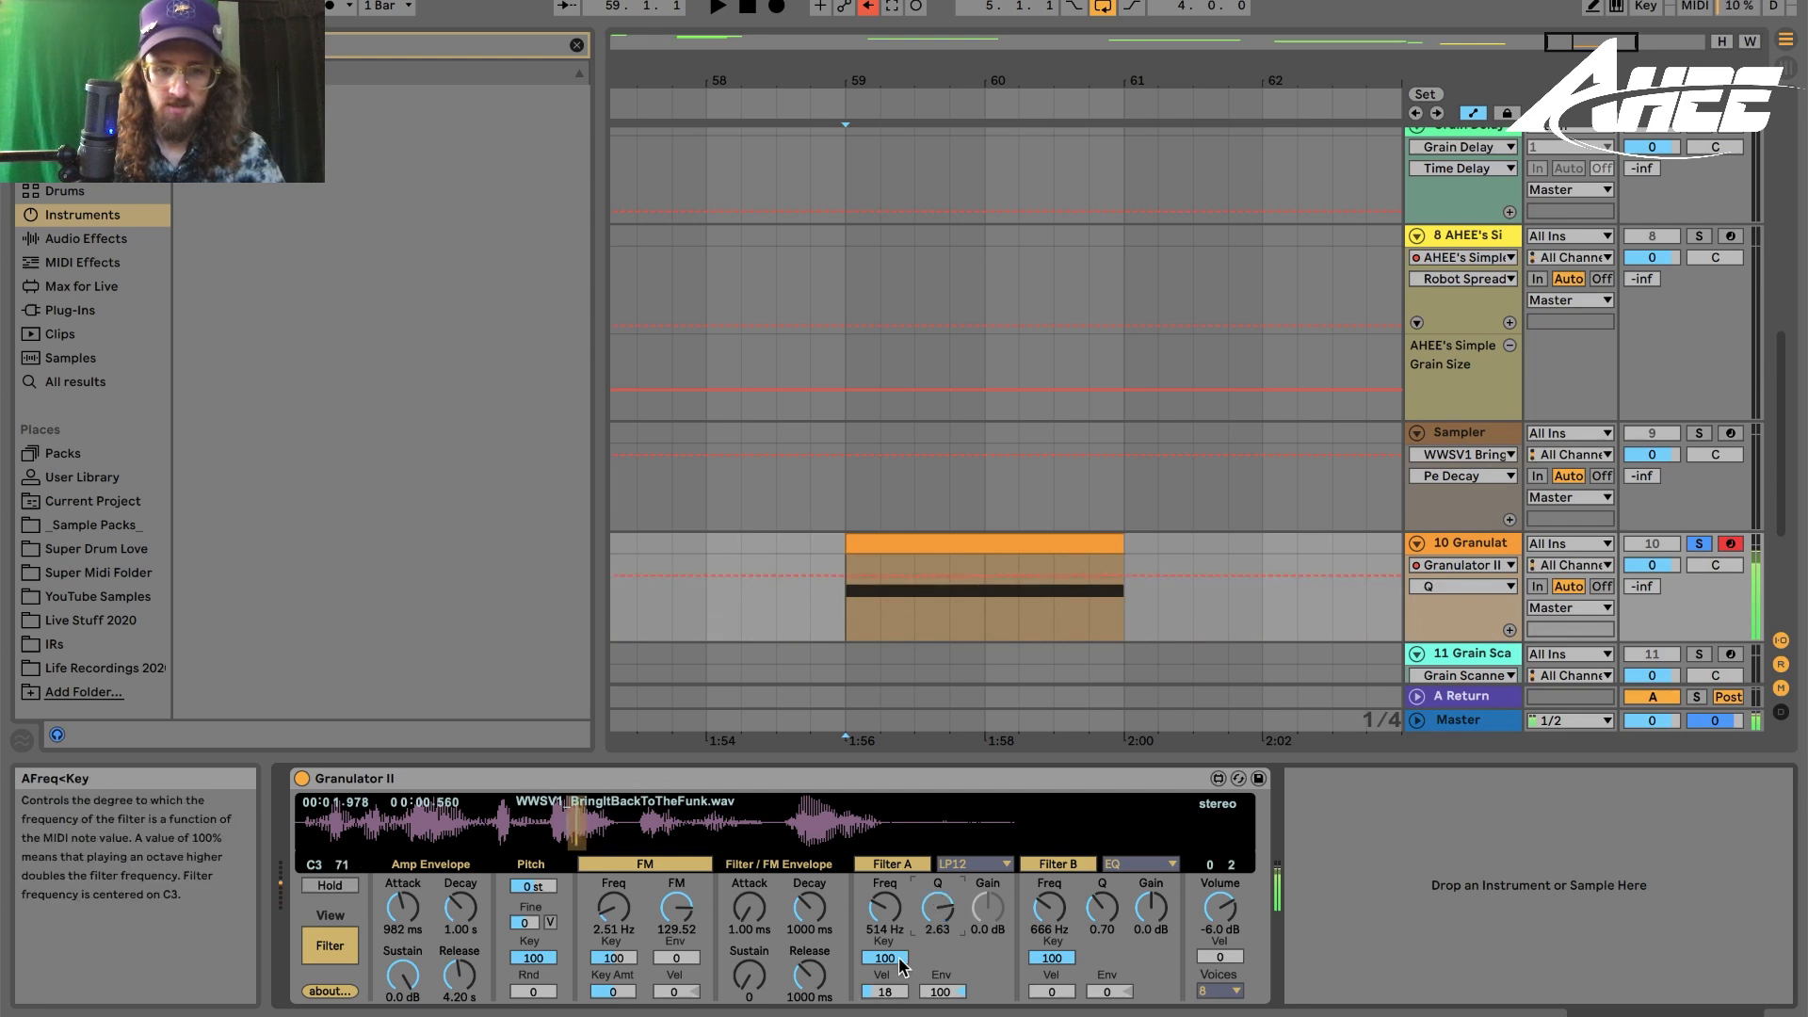
{"action": "left_click", "coordinate": [970, 864]}
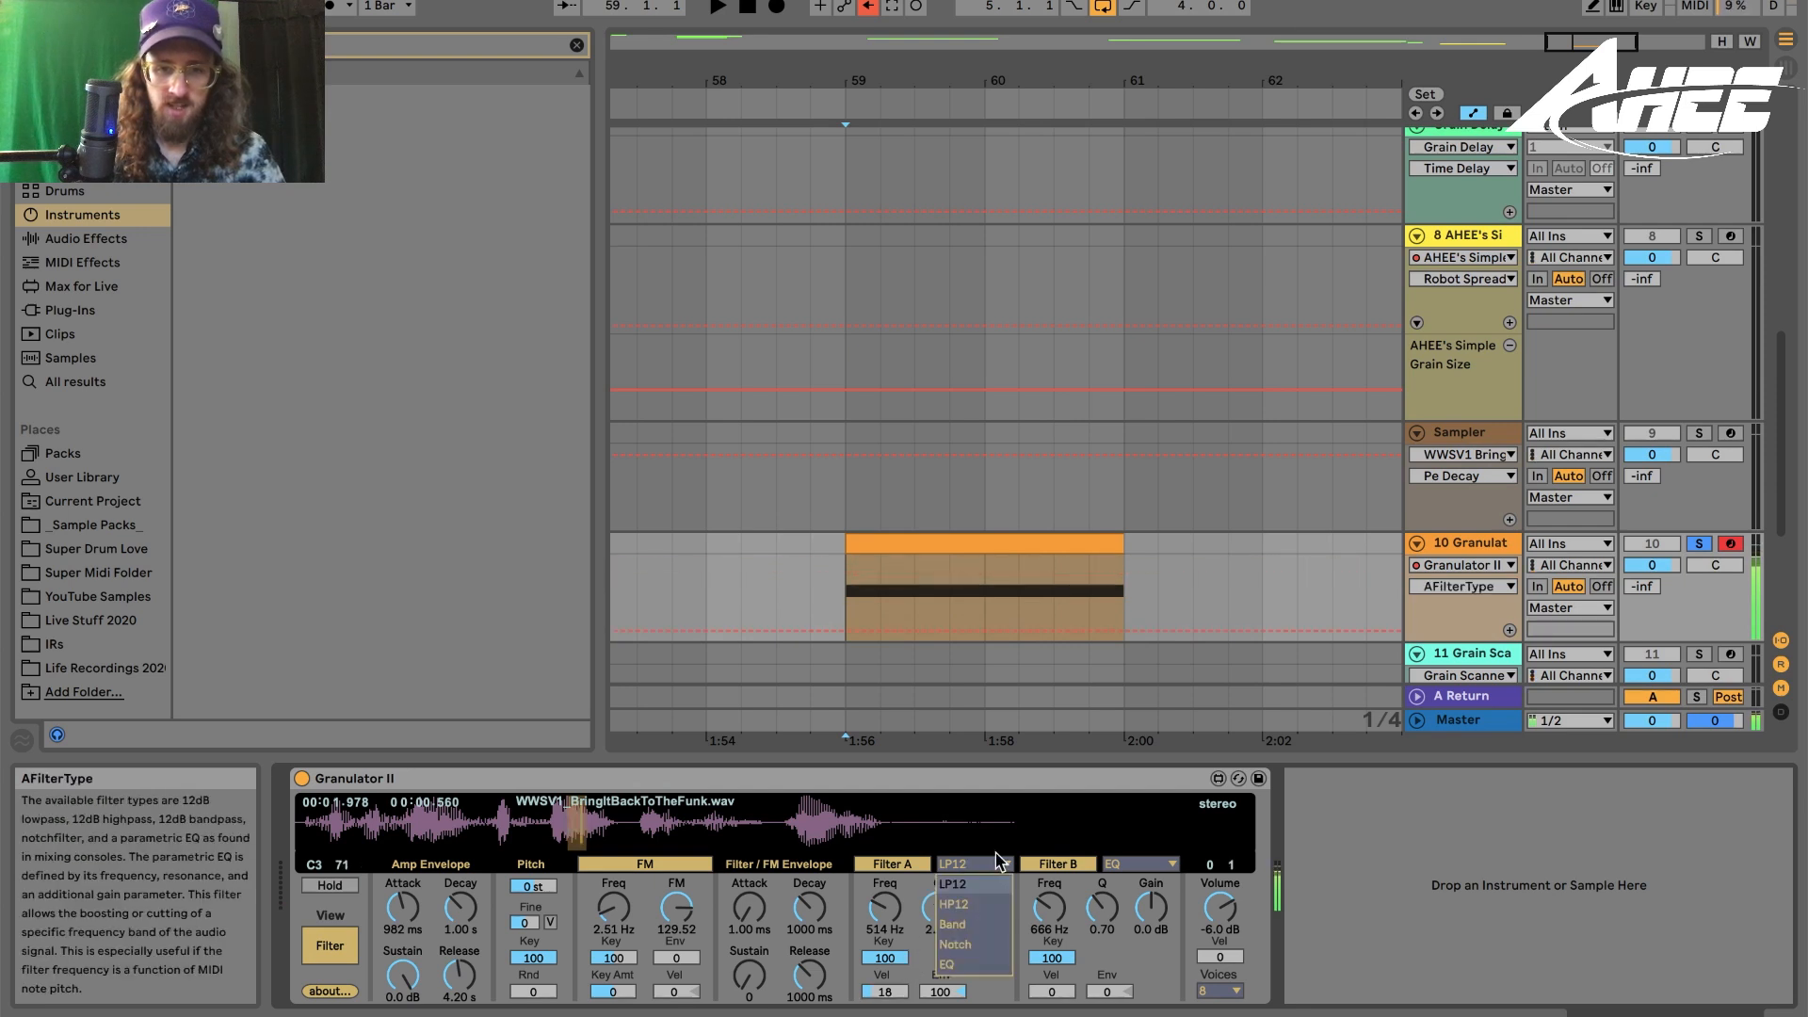
{"action": "left_click", "coordinate": [967, 924]}
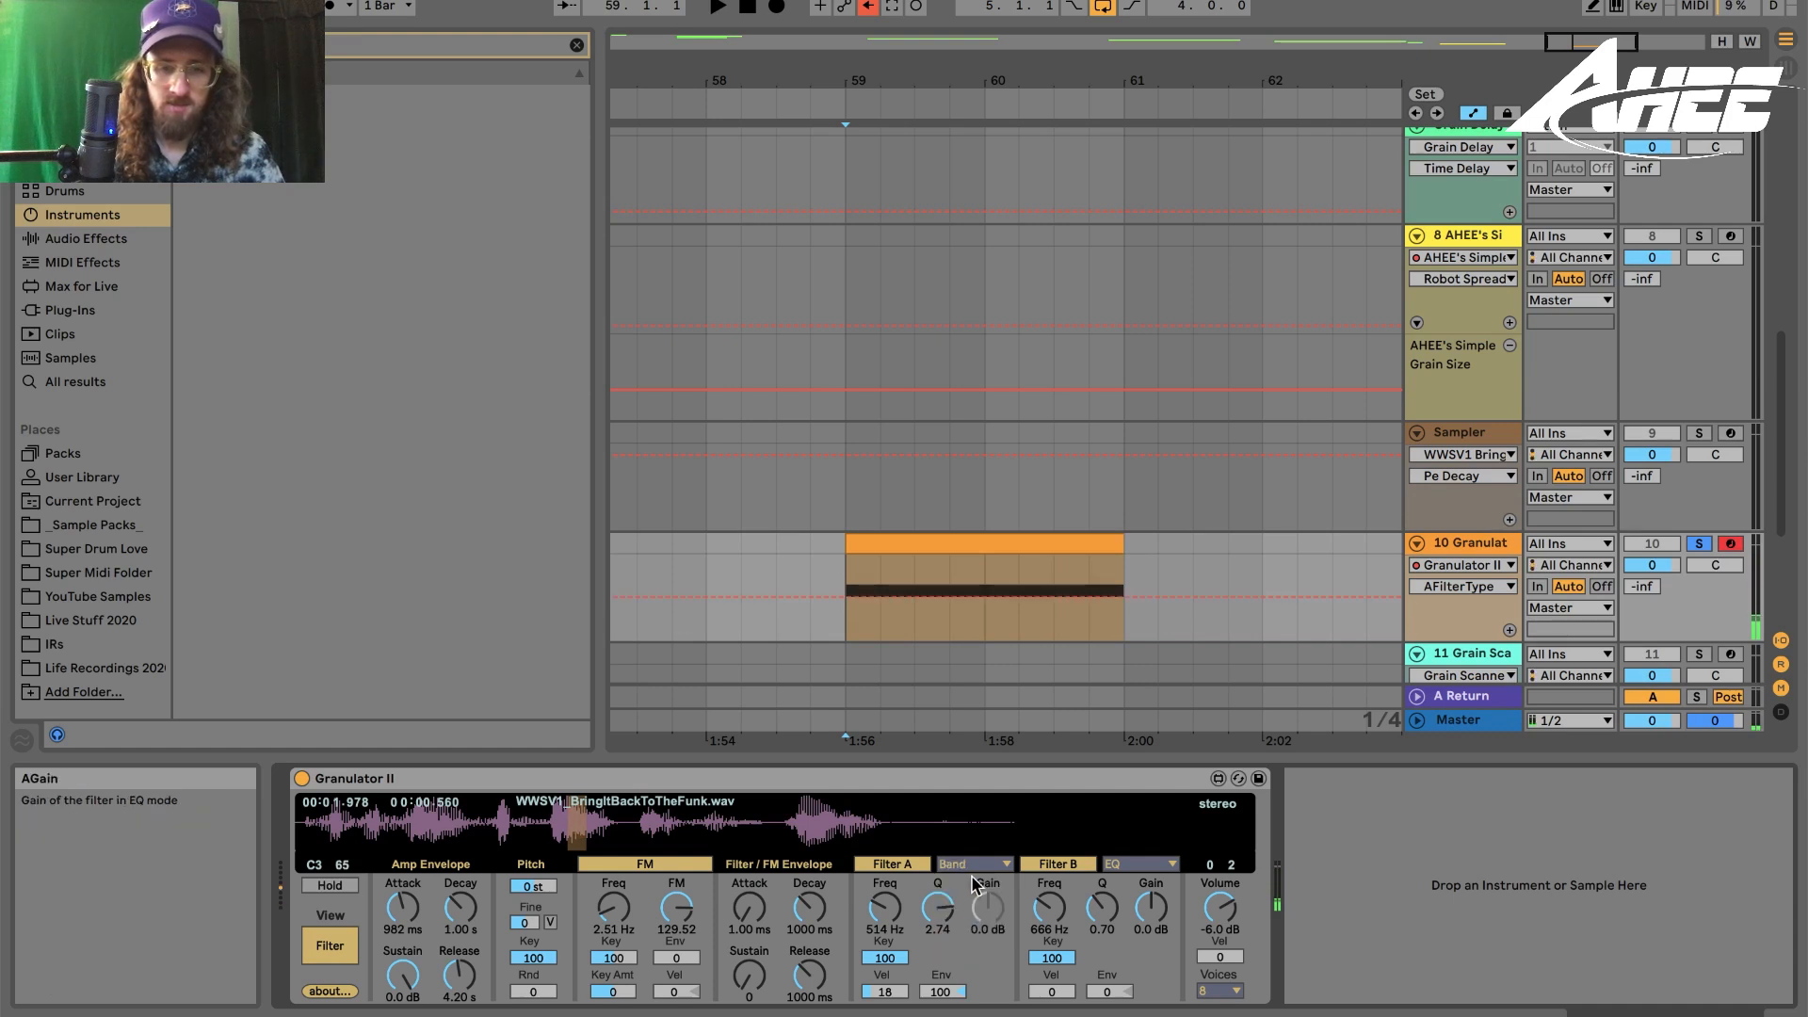
{"action": "left_click_drag", "start_coordinate": [885, 909], "coordinate": [884, 862]}
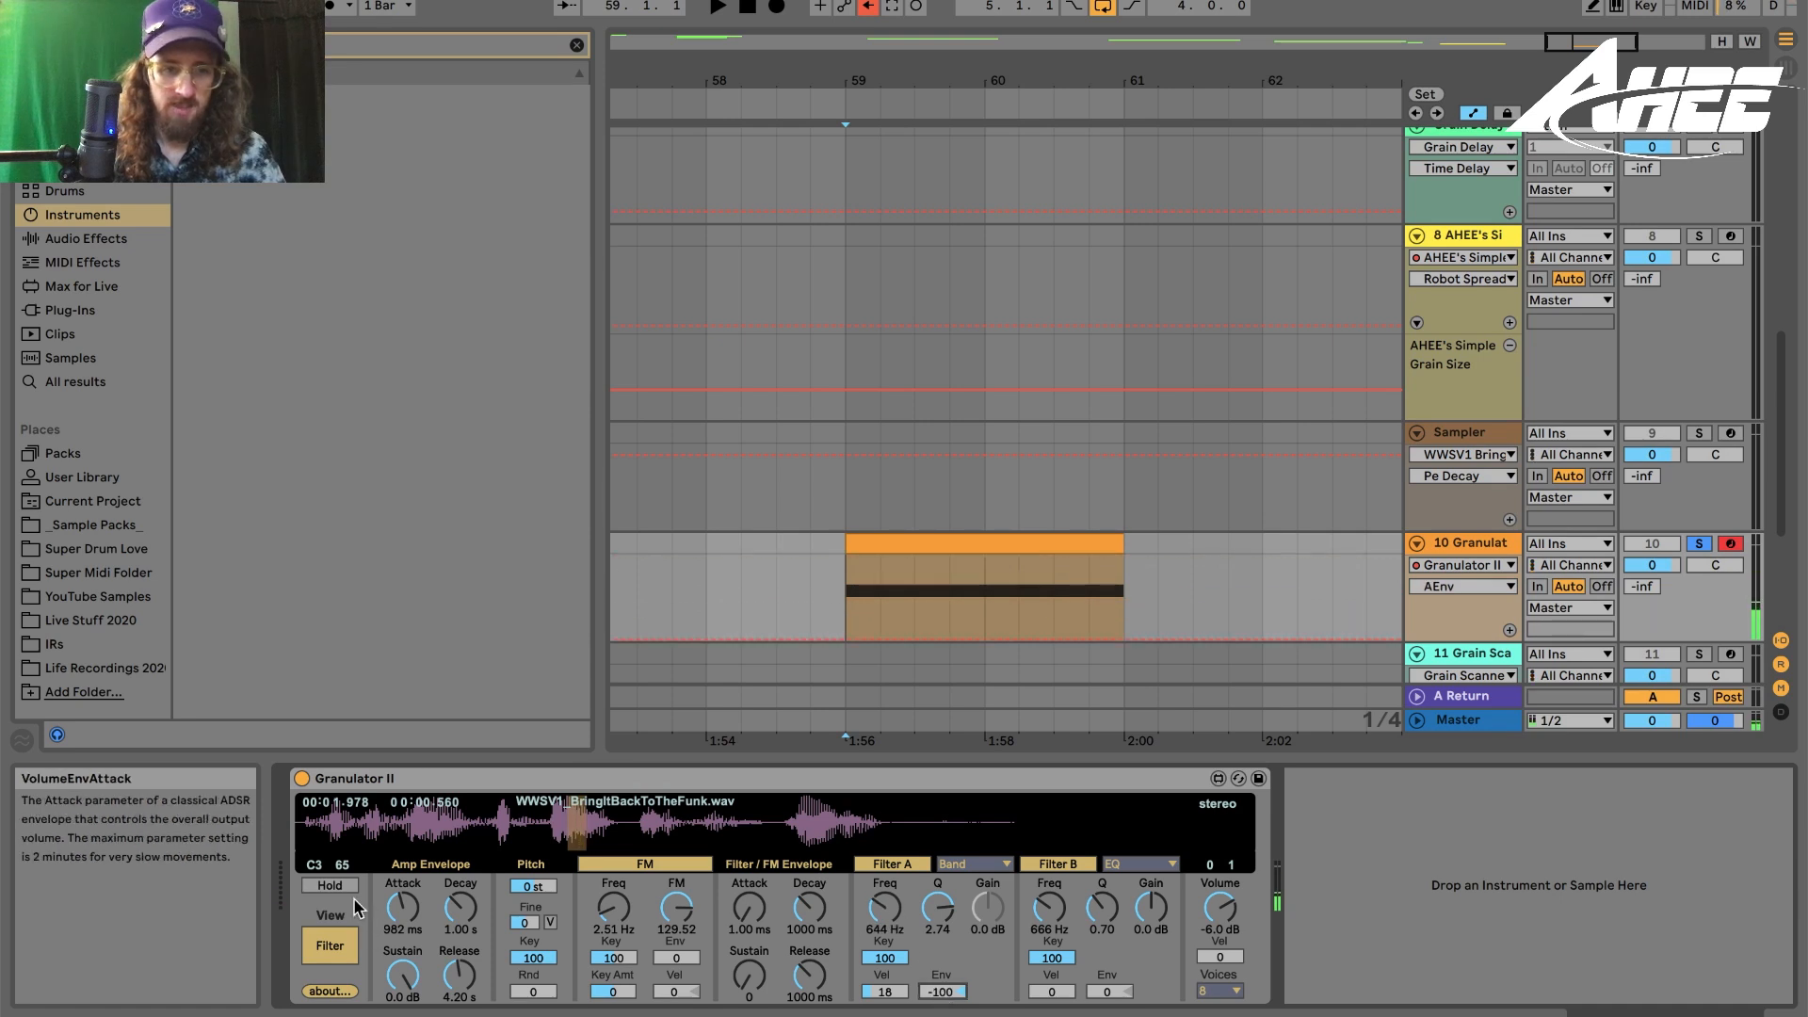
- Return to the Grain view and set the grain window Spike to 74
{"action": "left_click", "coordinate": [322, 949]}
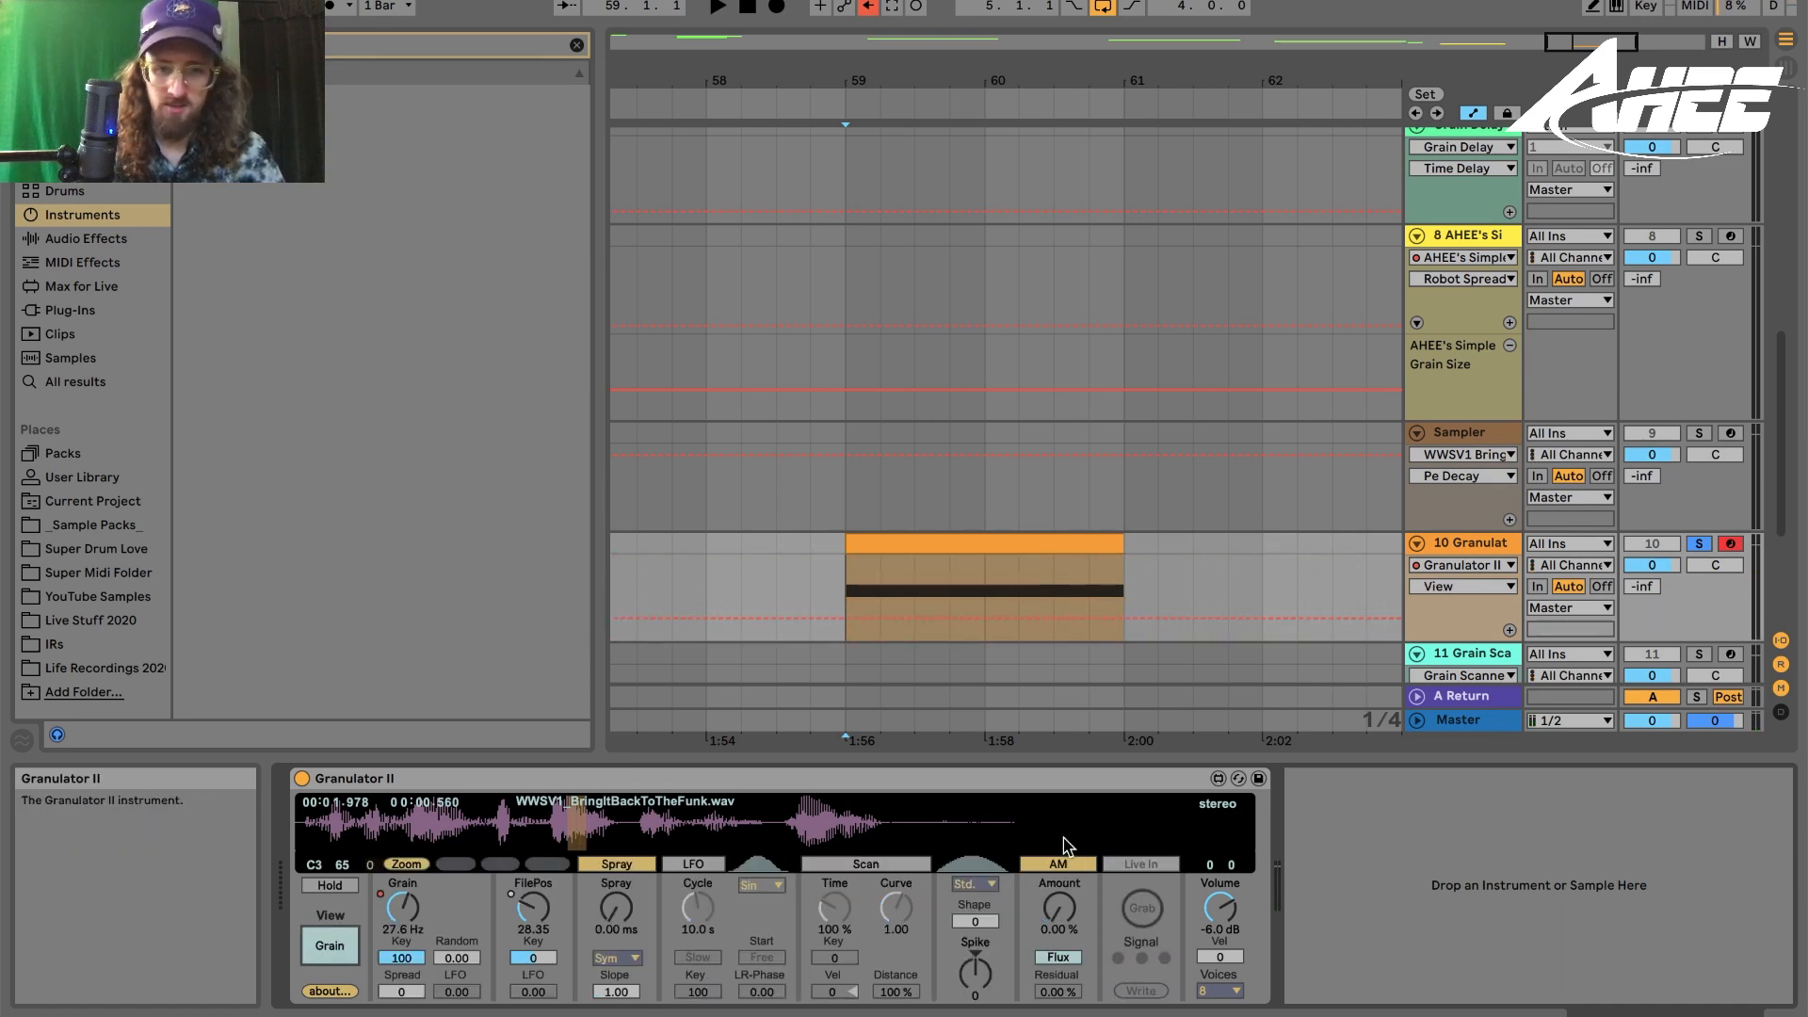
{"action": "left_click_drag", "start_coordinate": [975, 974], "coordinate": [975, 885]}
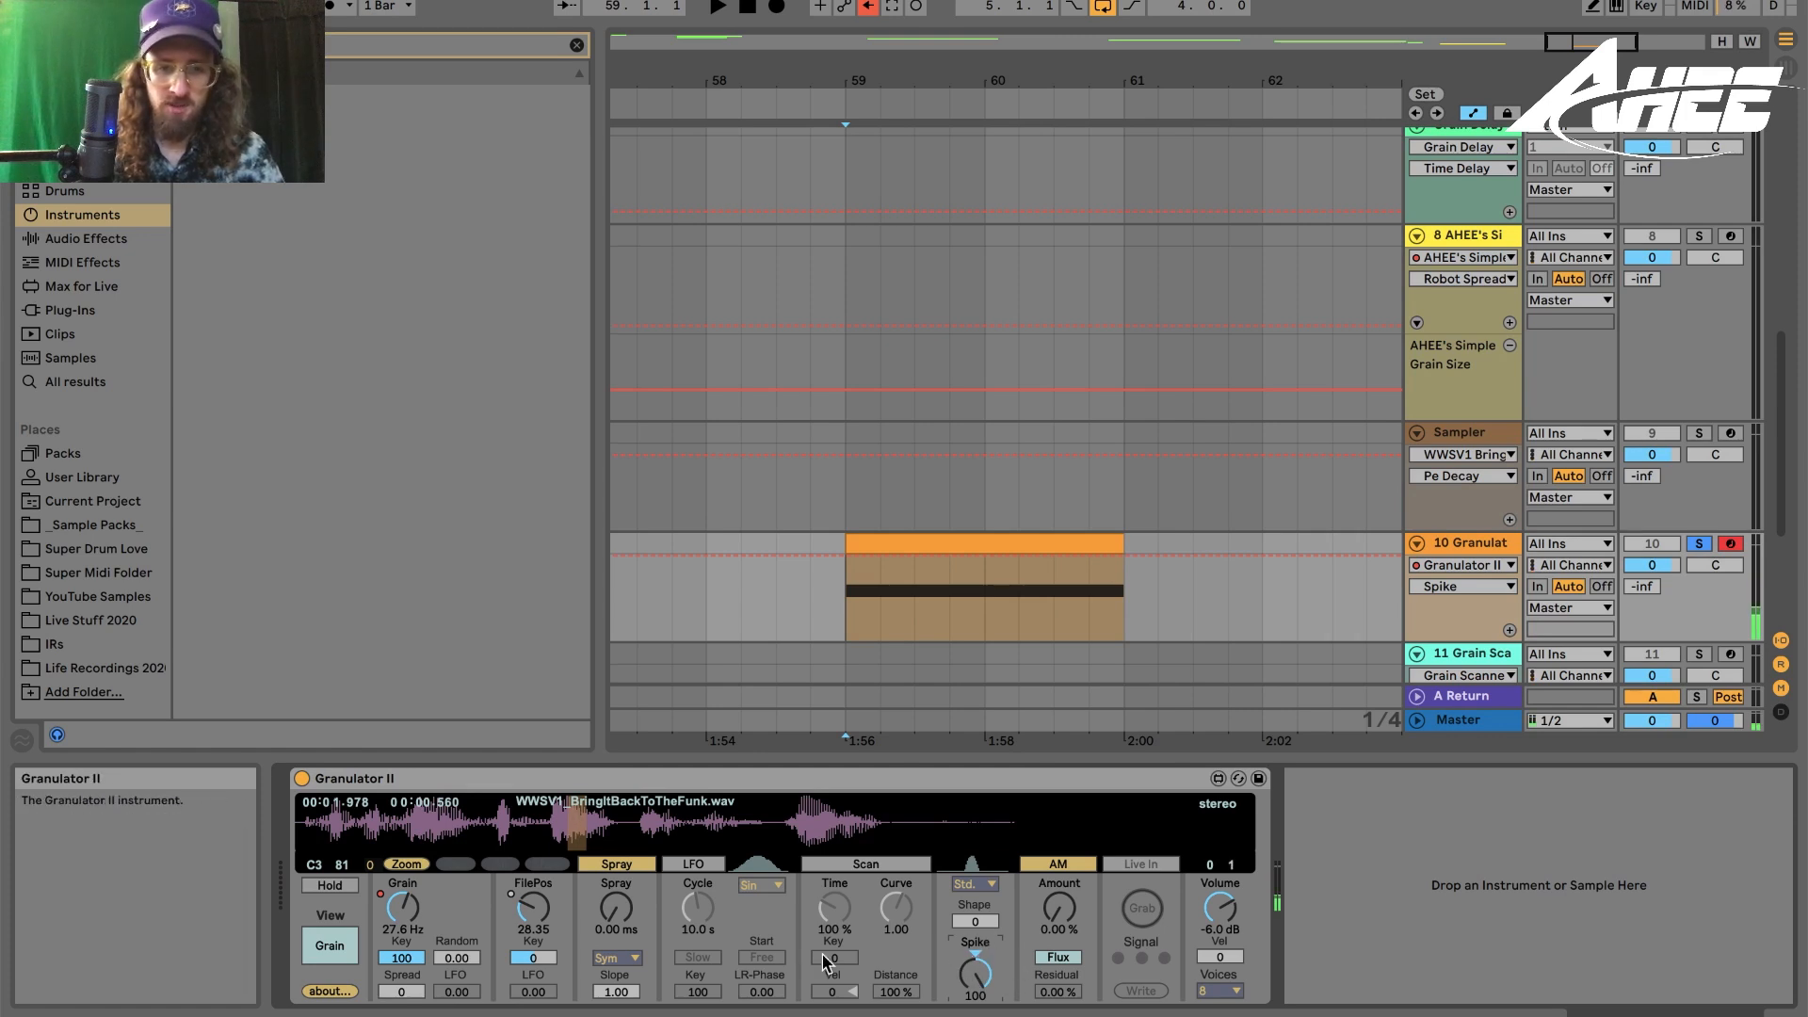
{"action": "left_click_drag", "start_coordinate": [974, 970], "coordinate": [976, 860]}
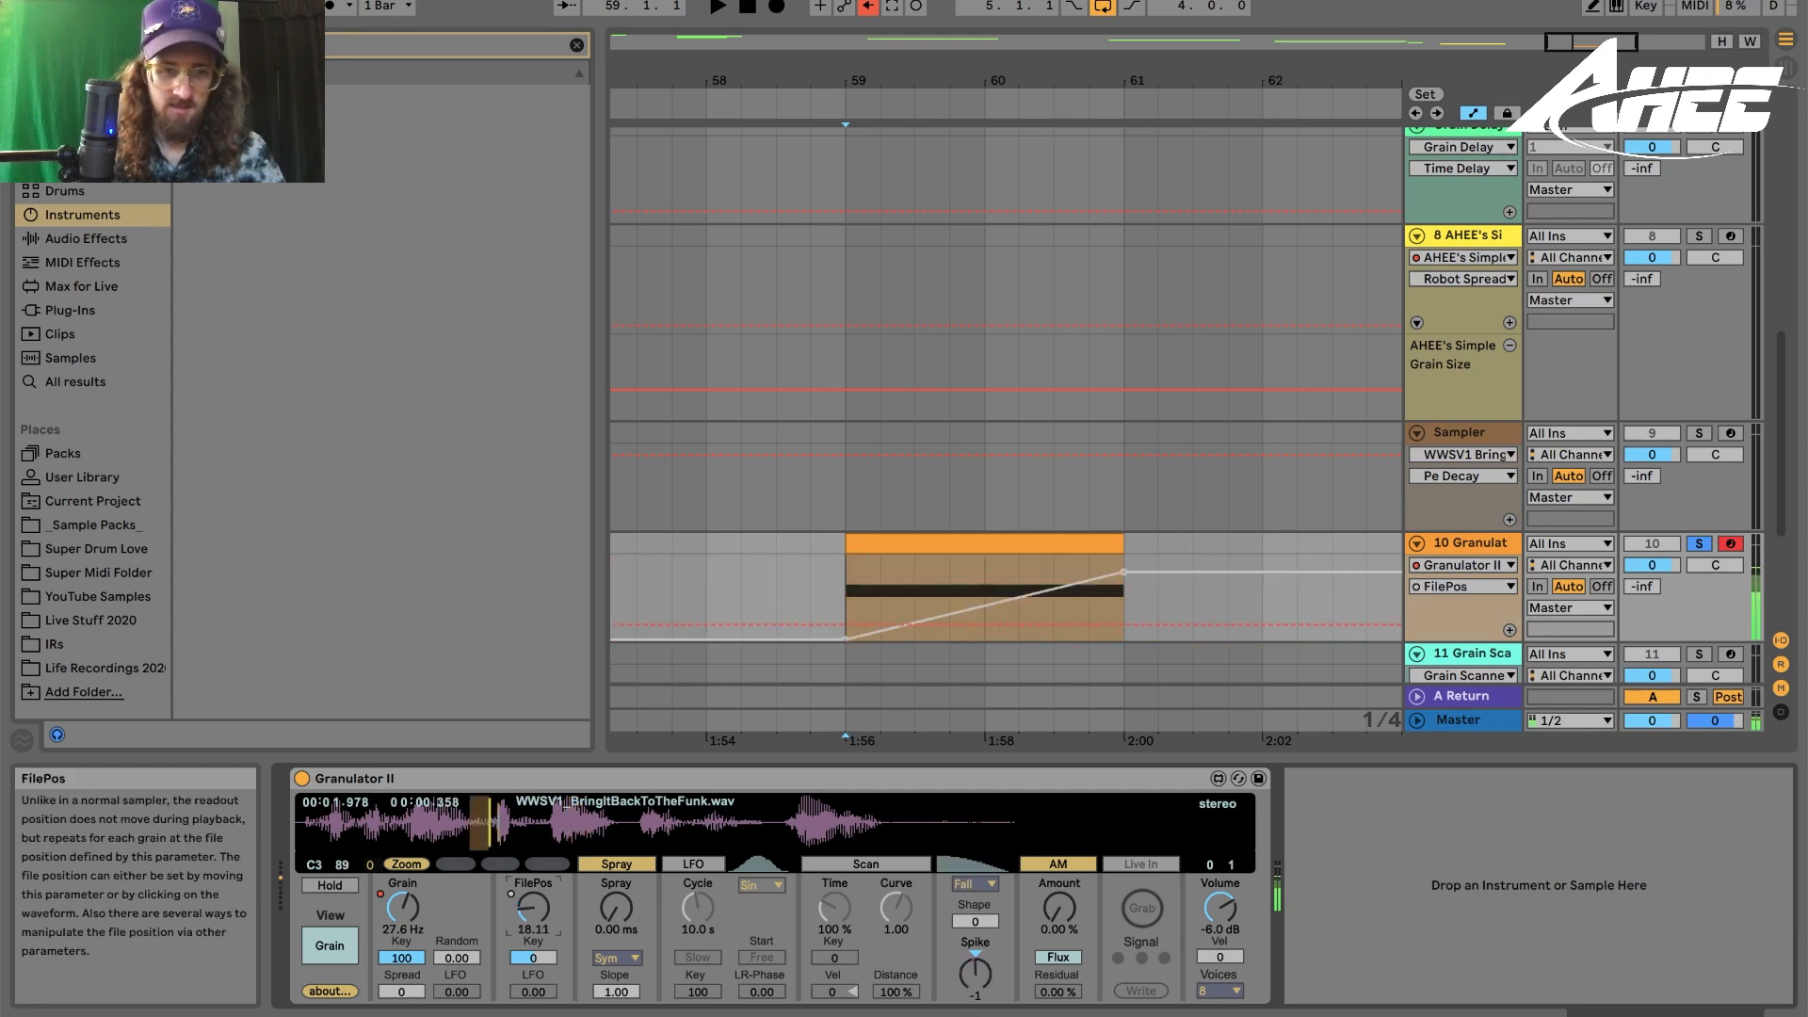
- Record FilePos and Grain knob movements into the Granulator track's automation while playing
{"action": "left_click_drag", "start_coordinate": [533, 907], "coordinate": [533, 932]}
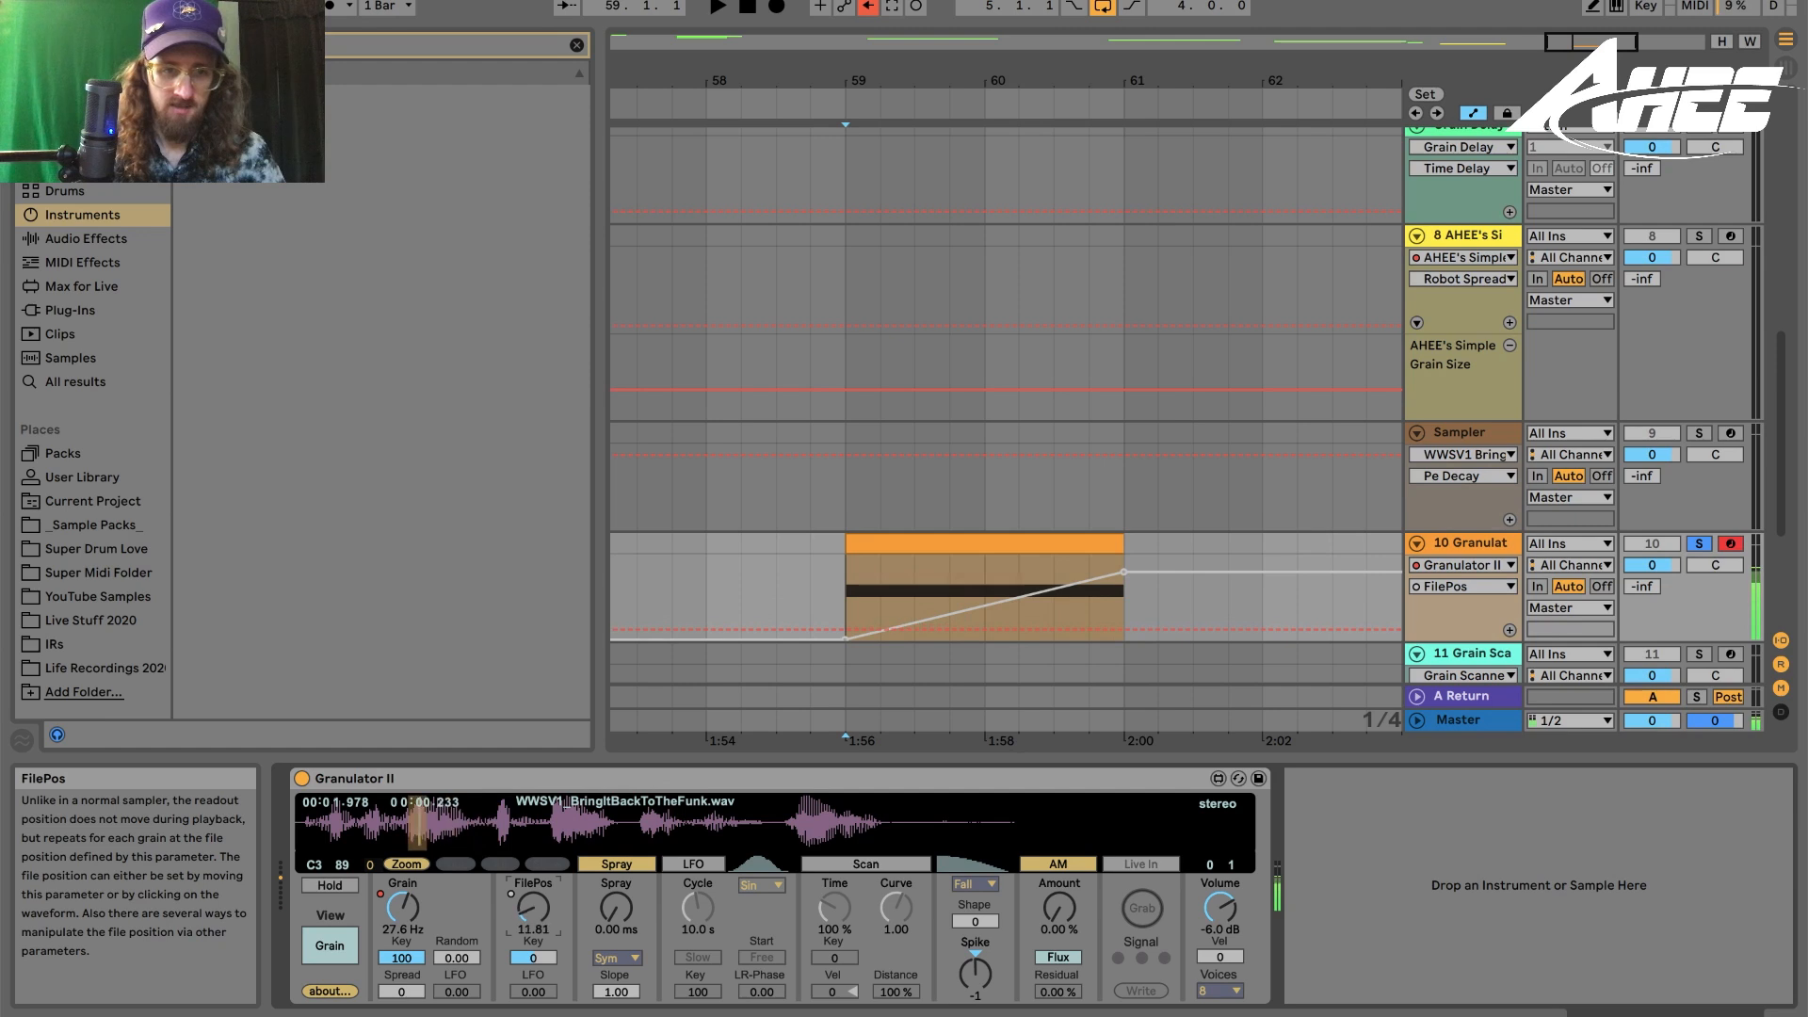
{"action": "left_click_drag", "start_coordinate": [412, 912], "coordinate": [412, 970]}
{"action": "left_click_drag", "start_coordinate": [533, 909], "coordinate": [533, 884]}
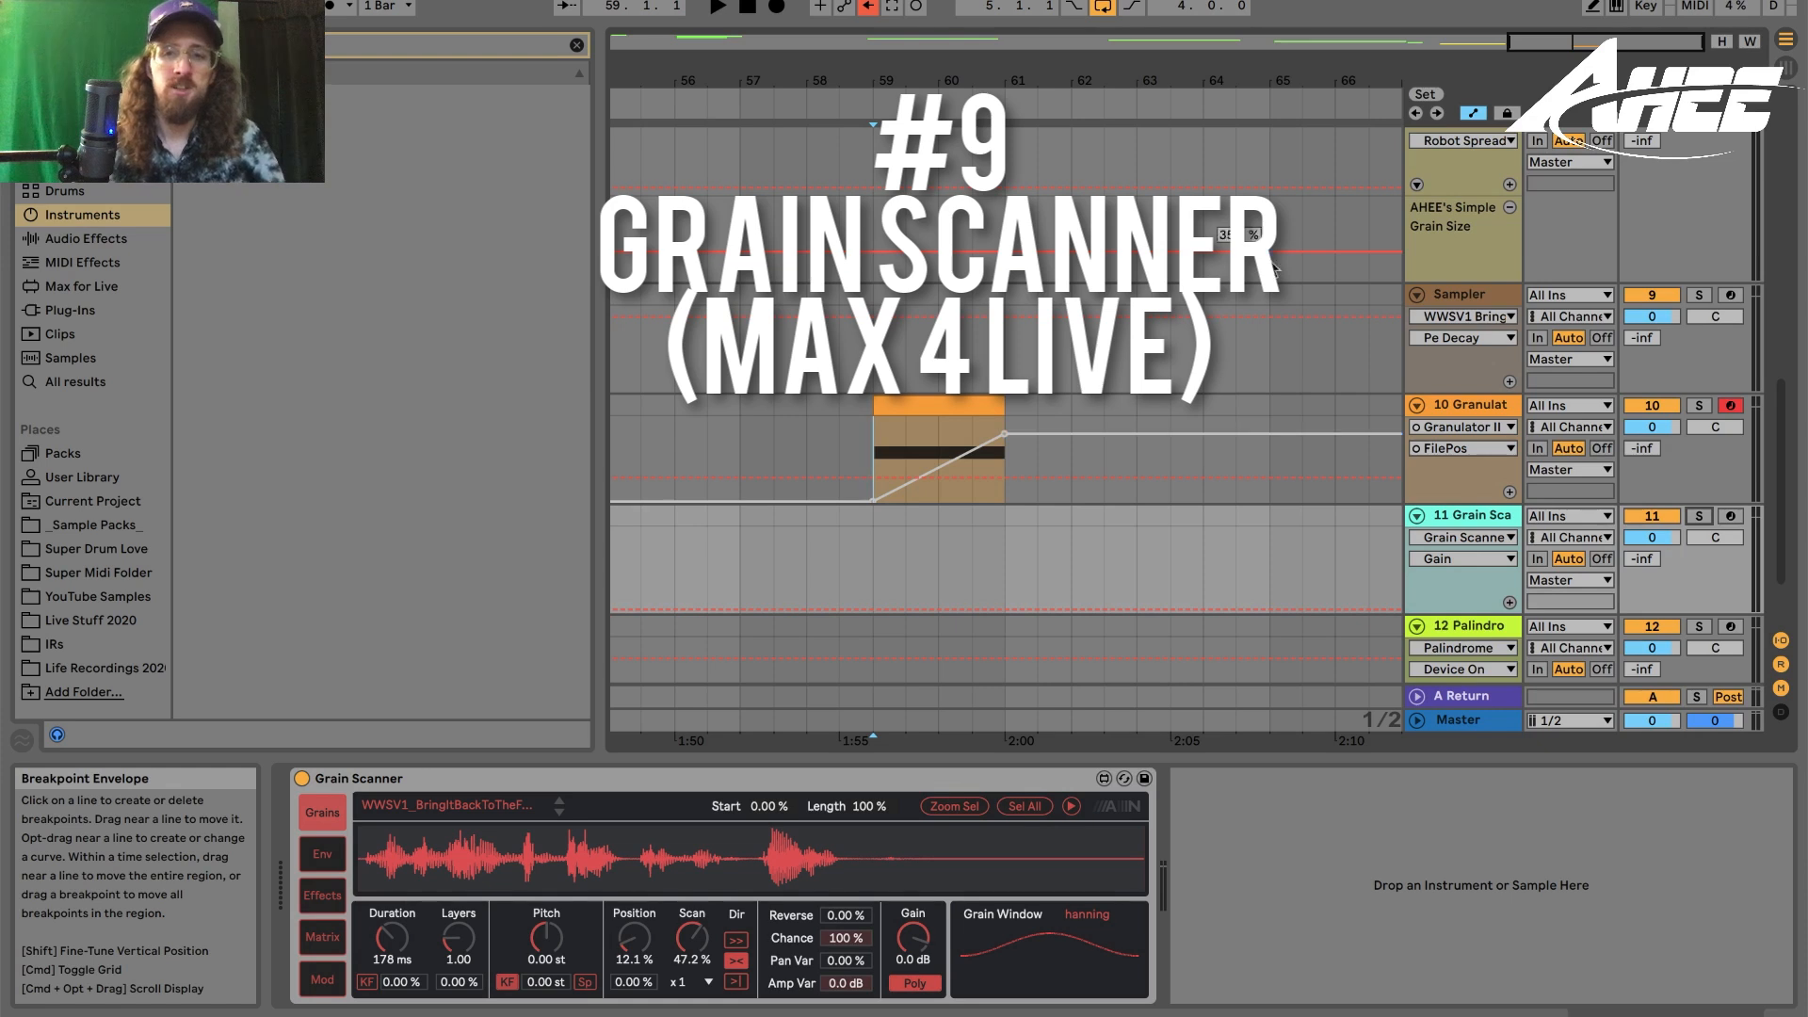
- Arm the Grain Scanner track for recording and raise the grain Duration to about 1.08 s
{"action": "left_click", "coordinate": [1731, 516]}
{"action": "left_click", "coordinate": [1181, 561]}
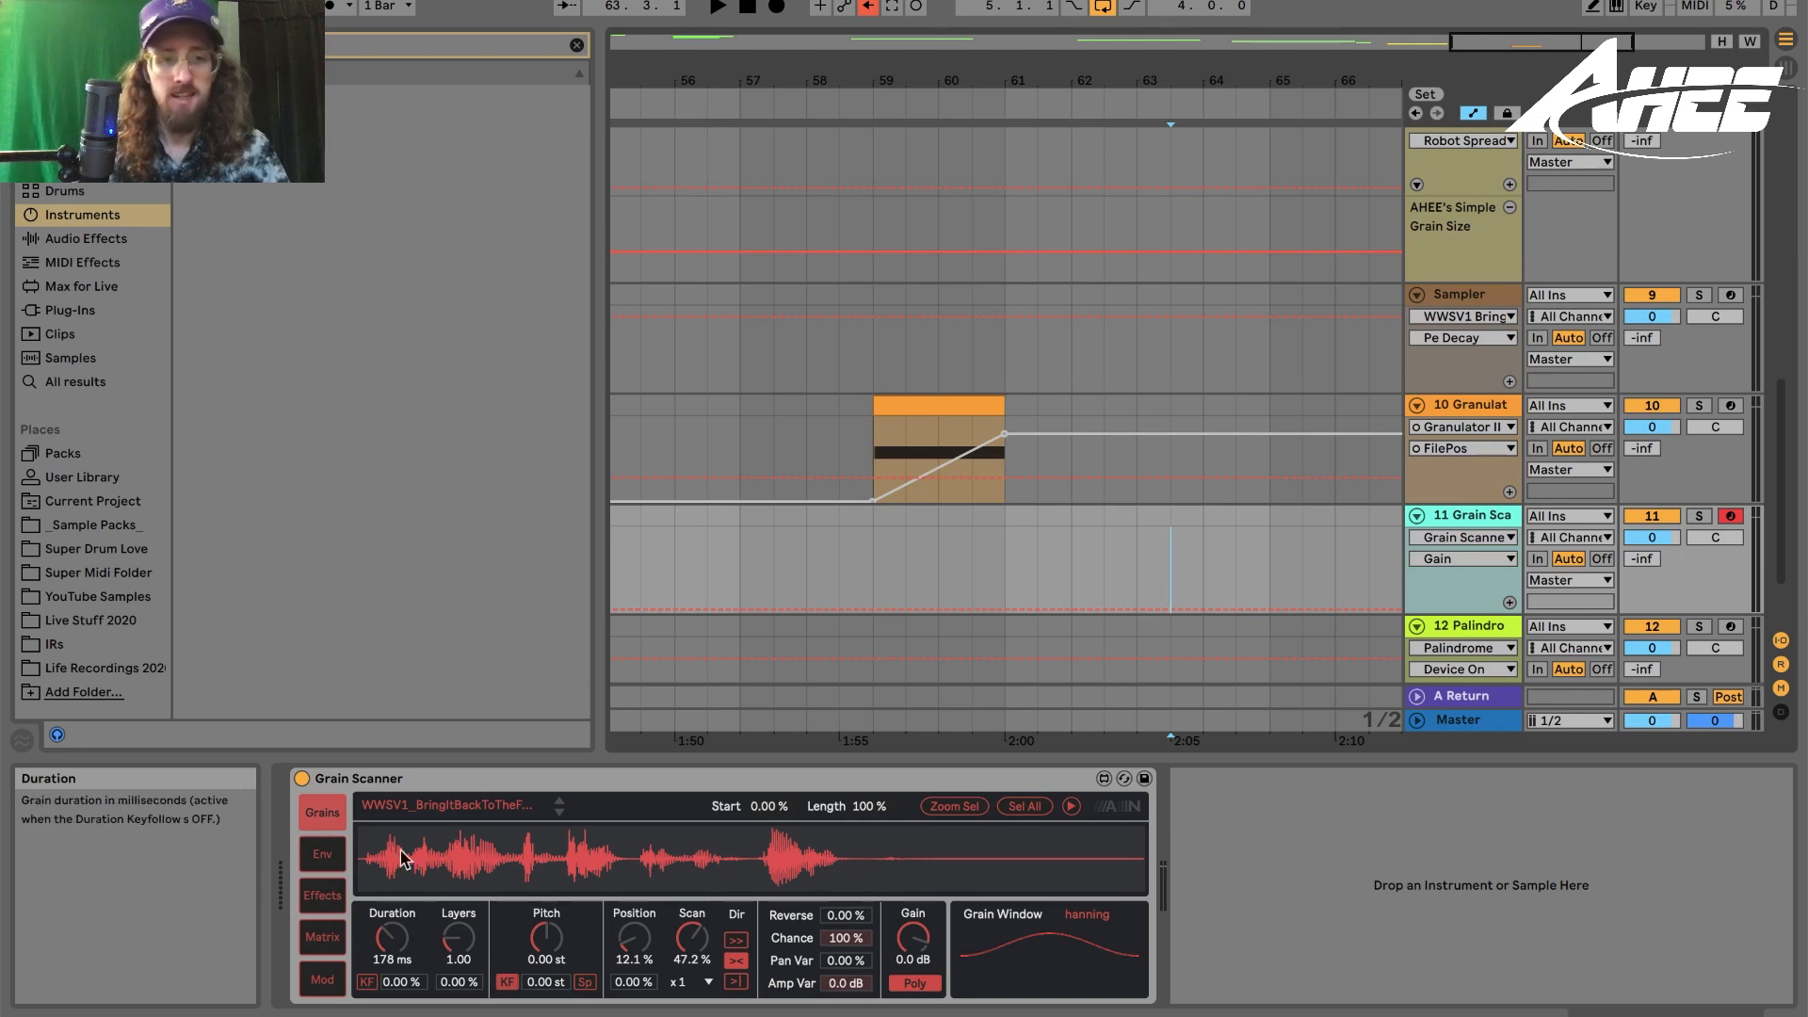
{"action": "left_click", "coordinate": [357, 781]}
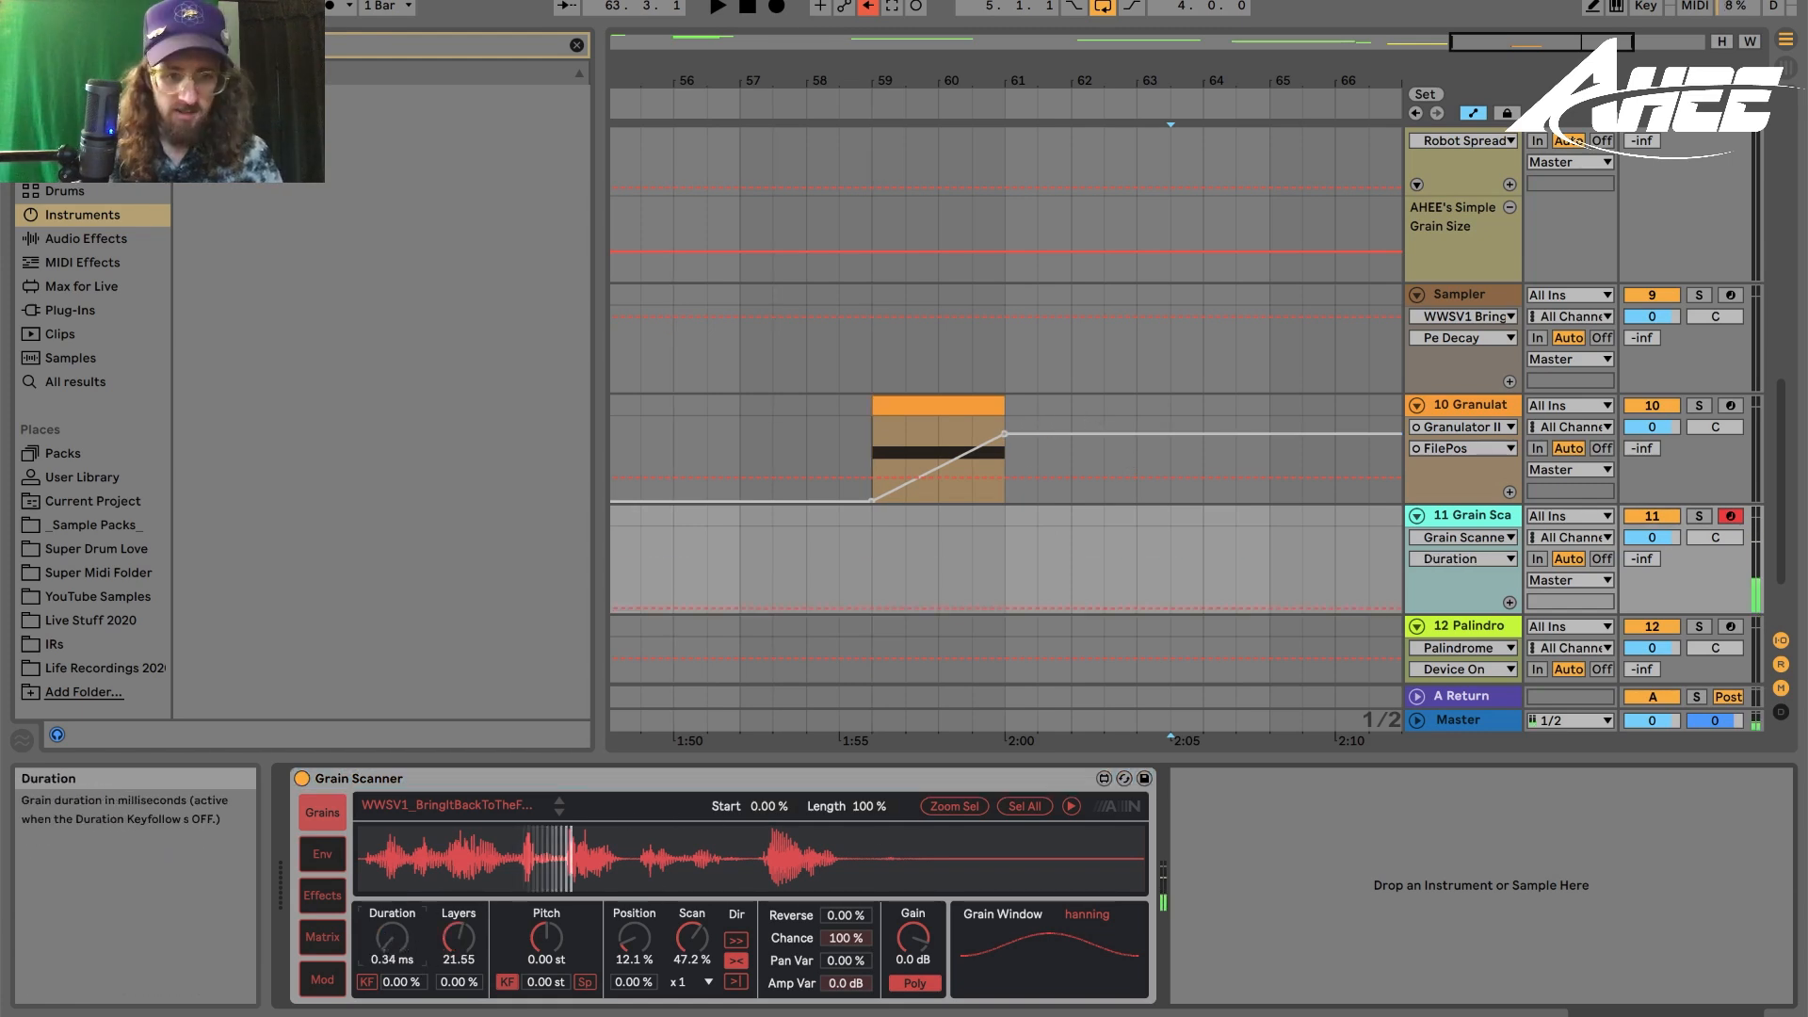
{"action": "left_click_drag", "start_coordinate": [392, 938], "coordinate": [392, 895]}
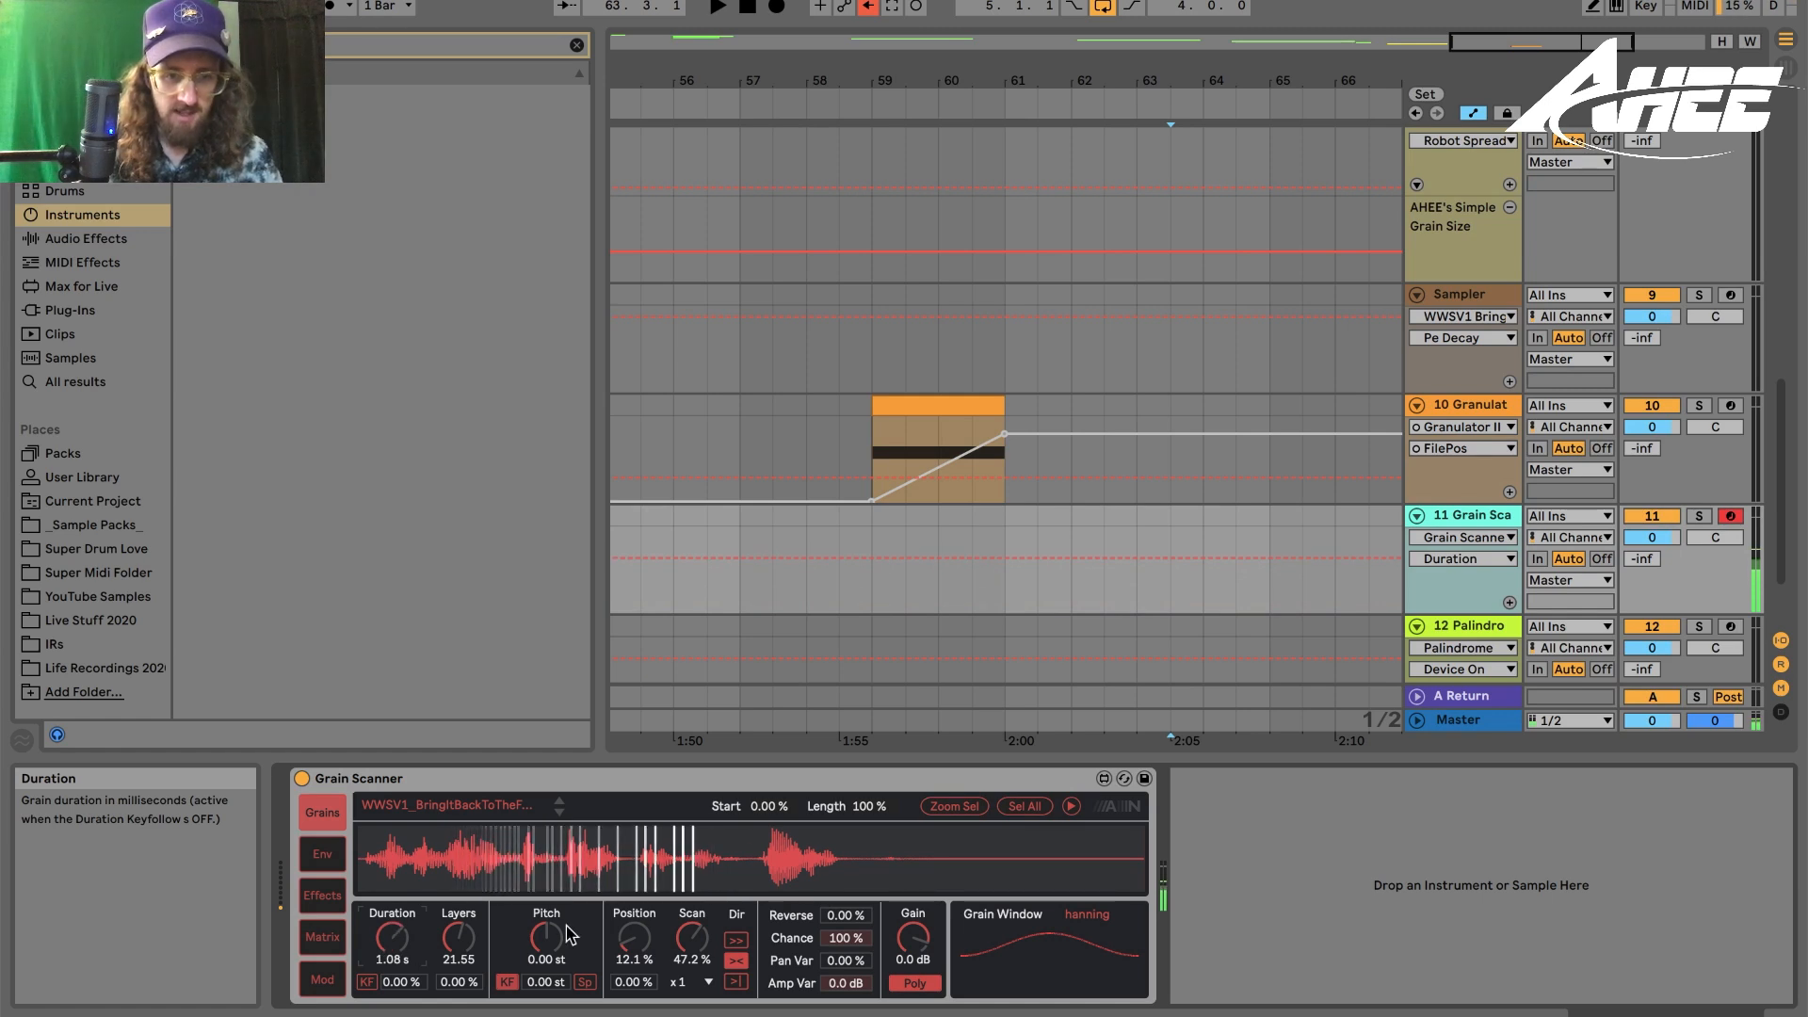
- Set the grain Scan to 0.00% and readjust the grain Duration and Position knobs
{"action": "left_click", "coordinate": [691, 937]}
{"action": "mouse_move", "coordinate": [691, 937]}
{"action": "left_mouse_down"}
{"action": "mouse_move", "coordinate": [691, 998]}
{"action": "mouse_move", "coordinate": [692, 951]}
{"action": "left_mouse_up"}
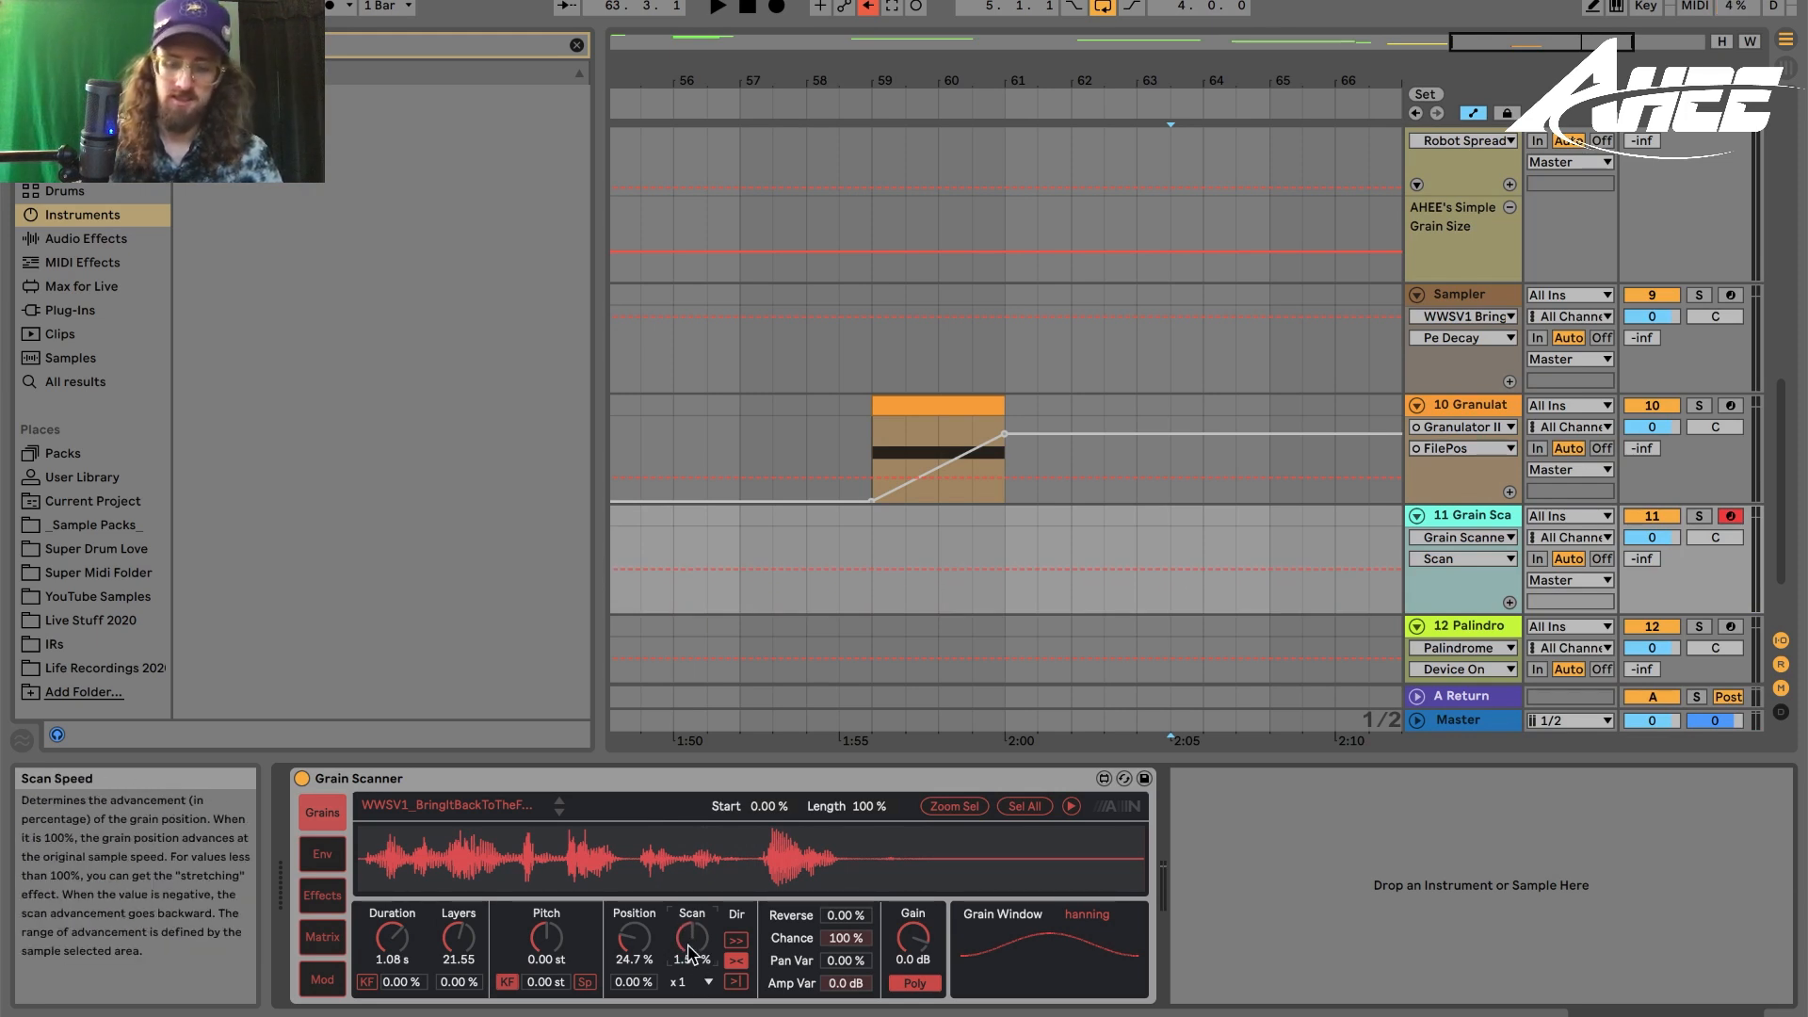
{"action": "type", "text": "0"}
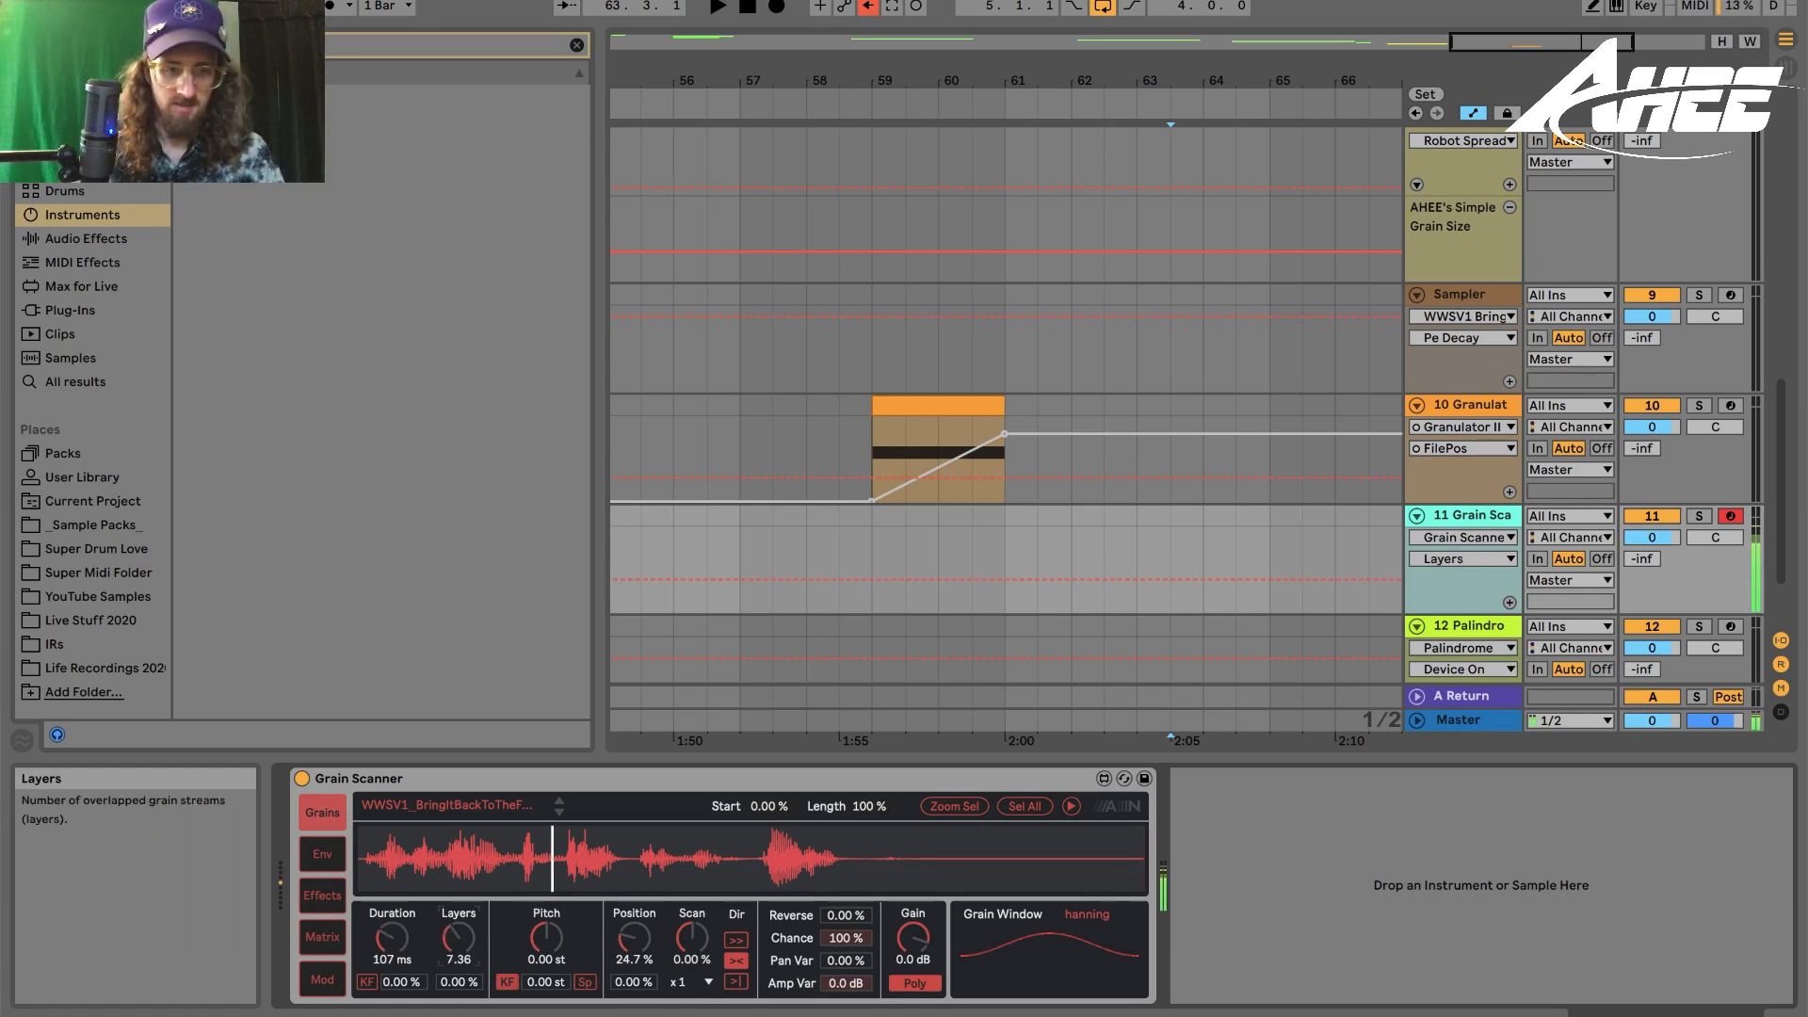
{"action": "left_click", "coordinate": [370, 951]}
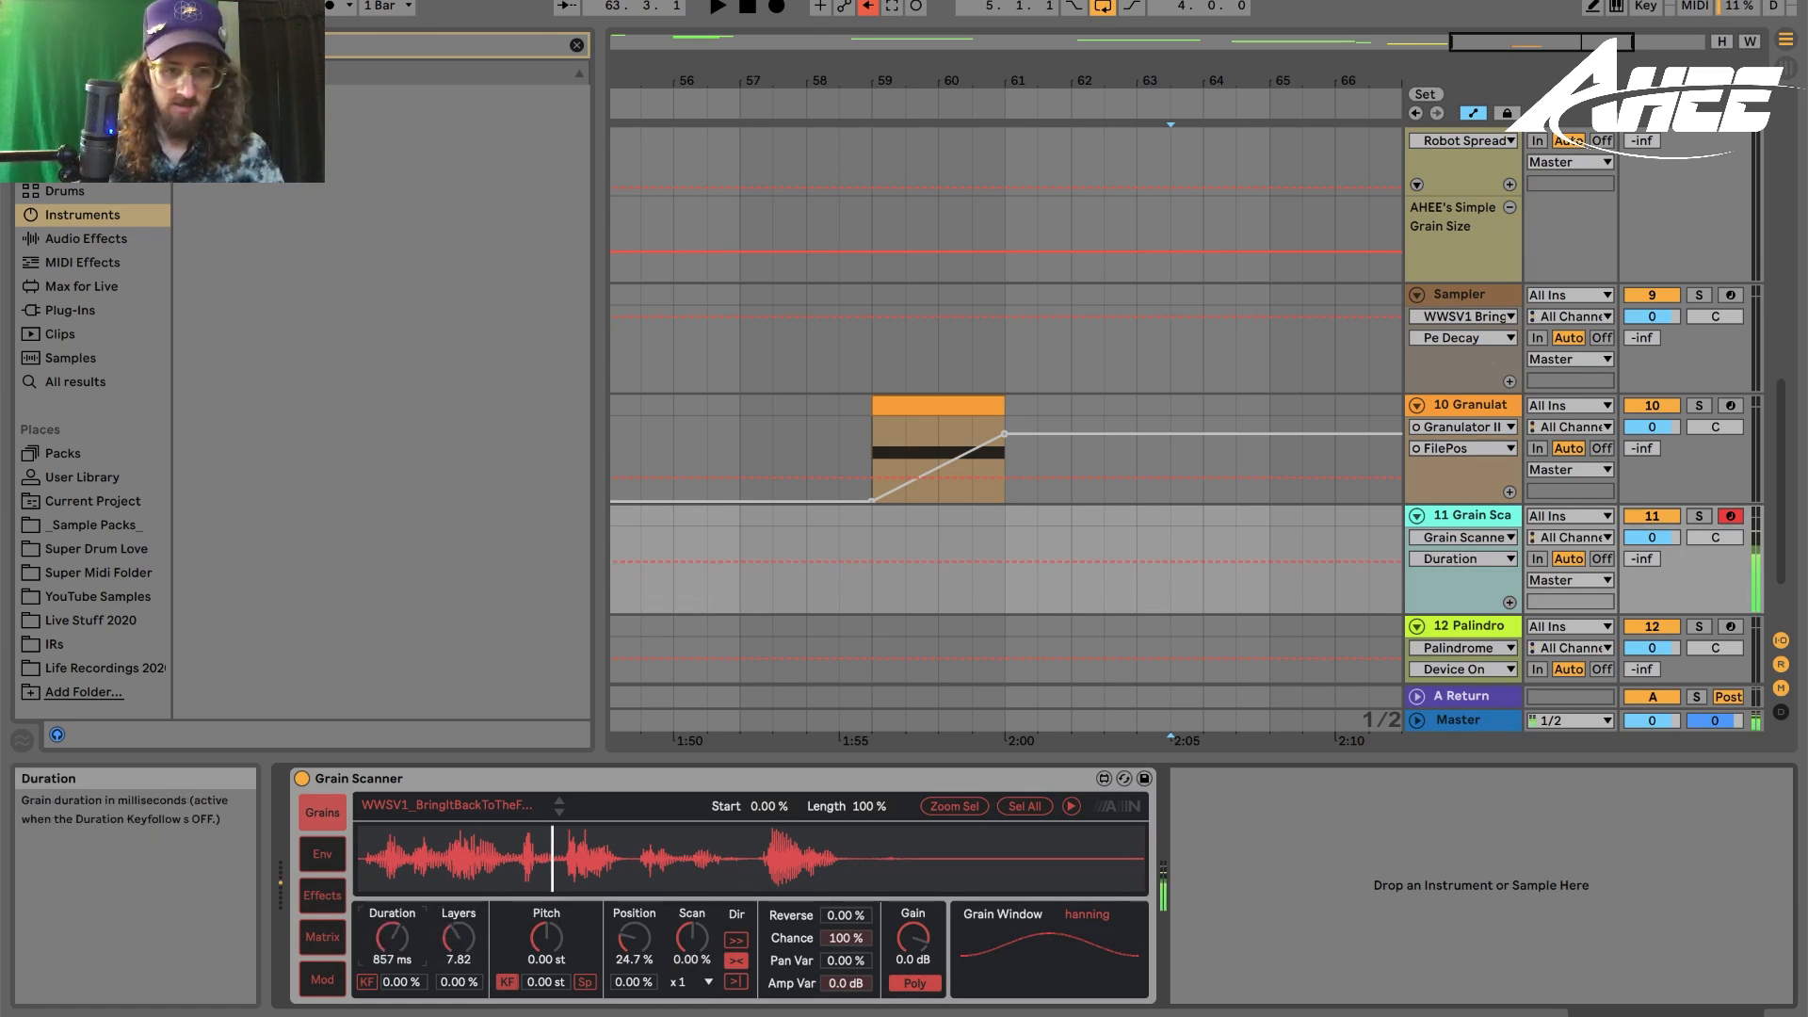
{"action": "mouse_move", "coordinate": [633, 937]}
{"action": "left_mouse_down"}
{"action": "mouse_move", "coordinate": [633, 895]}
{"action": "mouse_move", "coordinate": [633, 971]}
{"action": "left_mouse_up"}
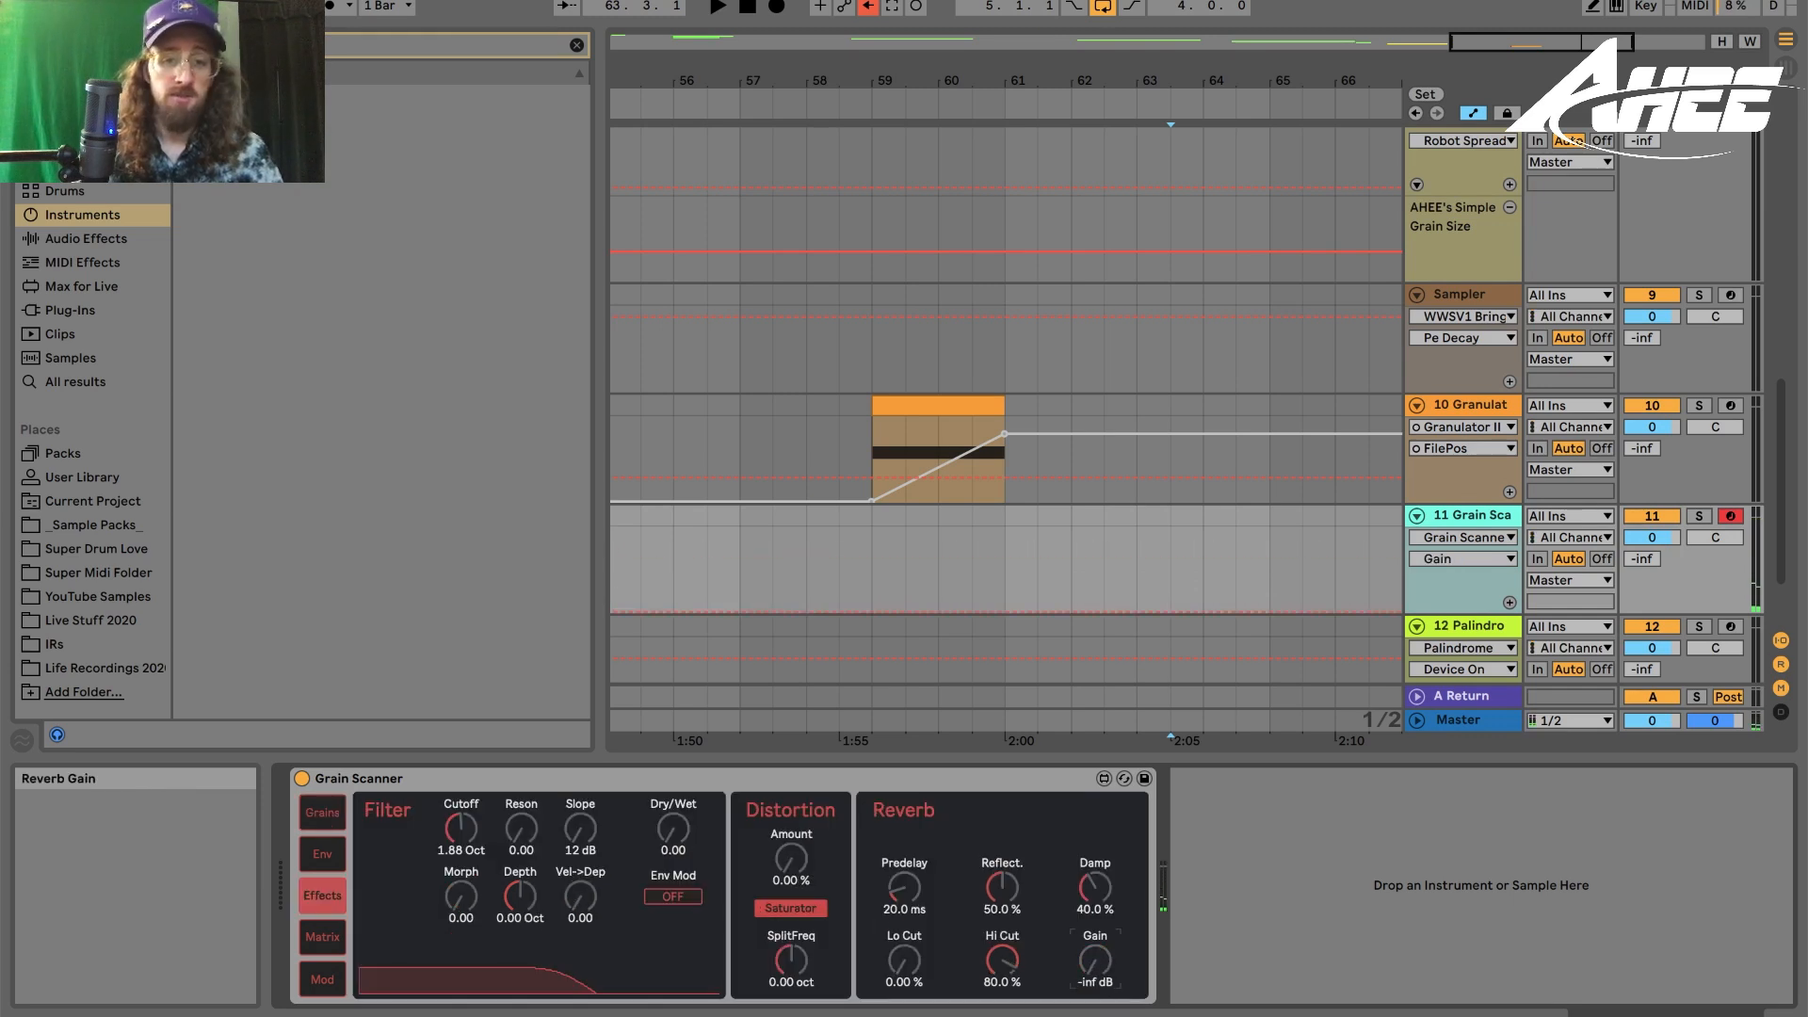
- Raise the reverb Gain to 12 dB and sweep the distortion Amount up and back to 0%
{"action": "mouse_move", "coordinate": [1095, 960]}
{"action": "left_mouse_down"}
{"action": "mouse_move", "coordinate": [1095, 904]}
{"action": "mouse_move", "coordinate": [1095, 942]}
{"action": "left_mouse_up"}
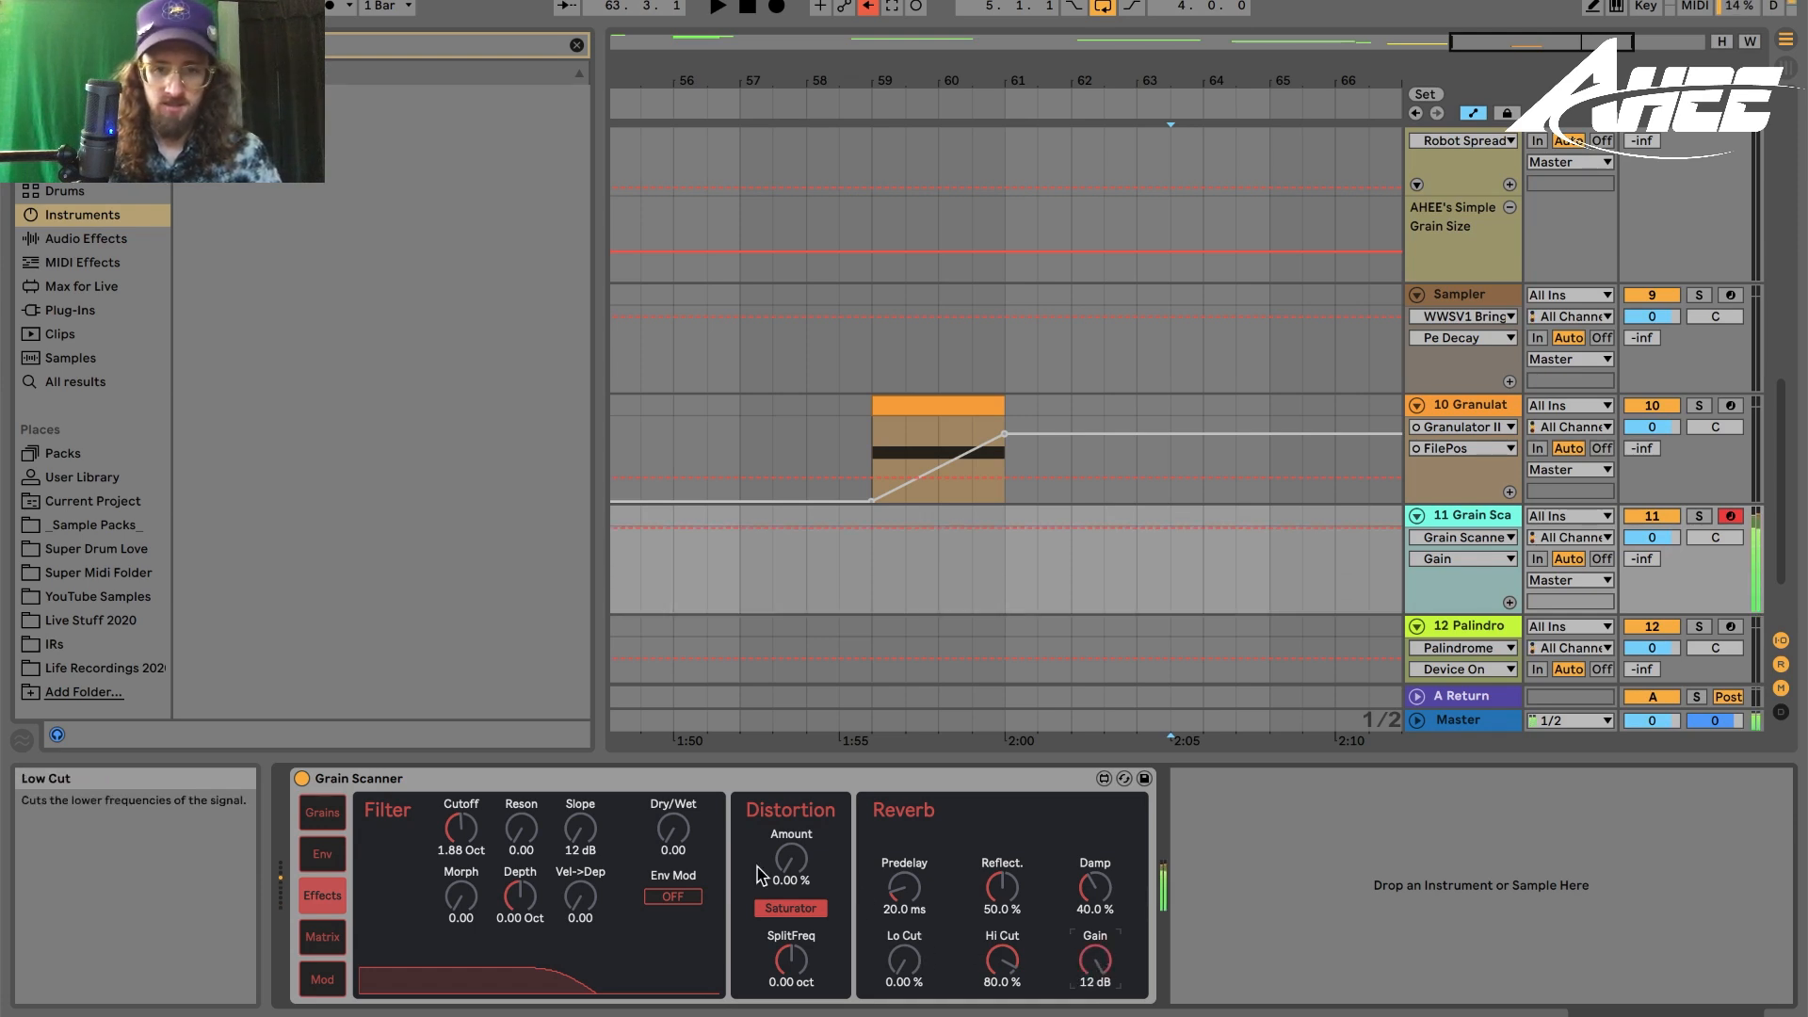
{"action": "left_click", "coordinate": [791, 859]}
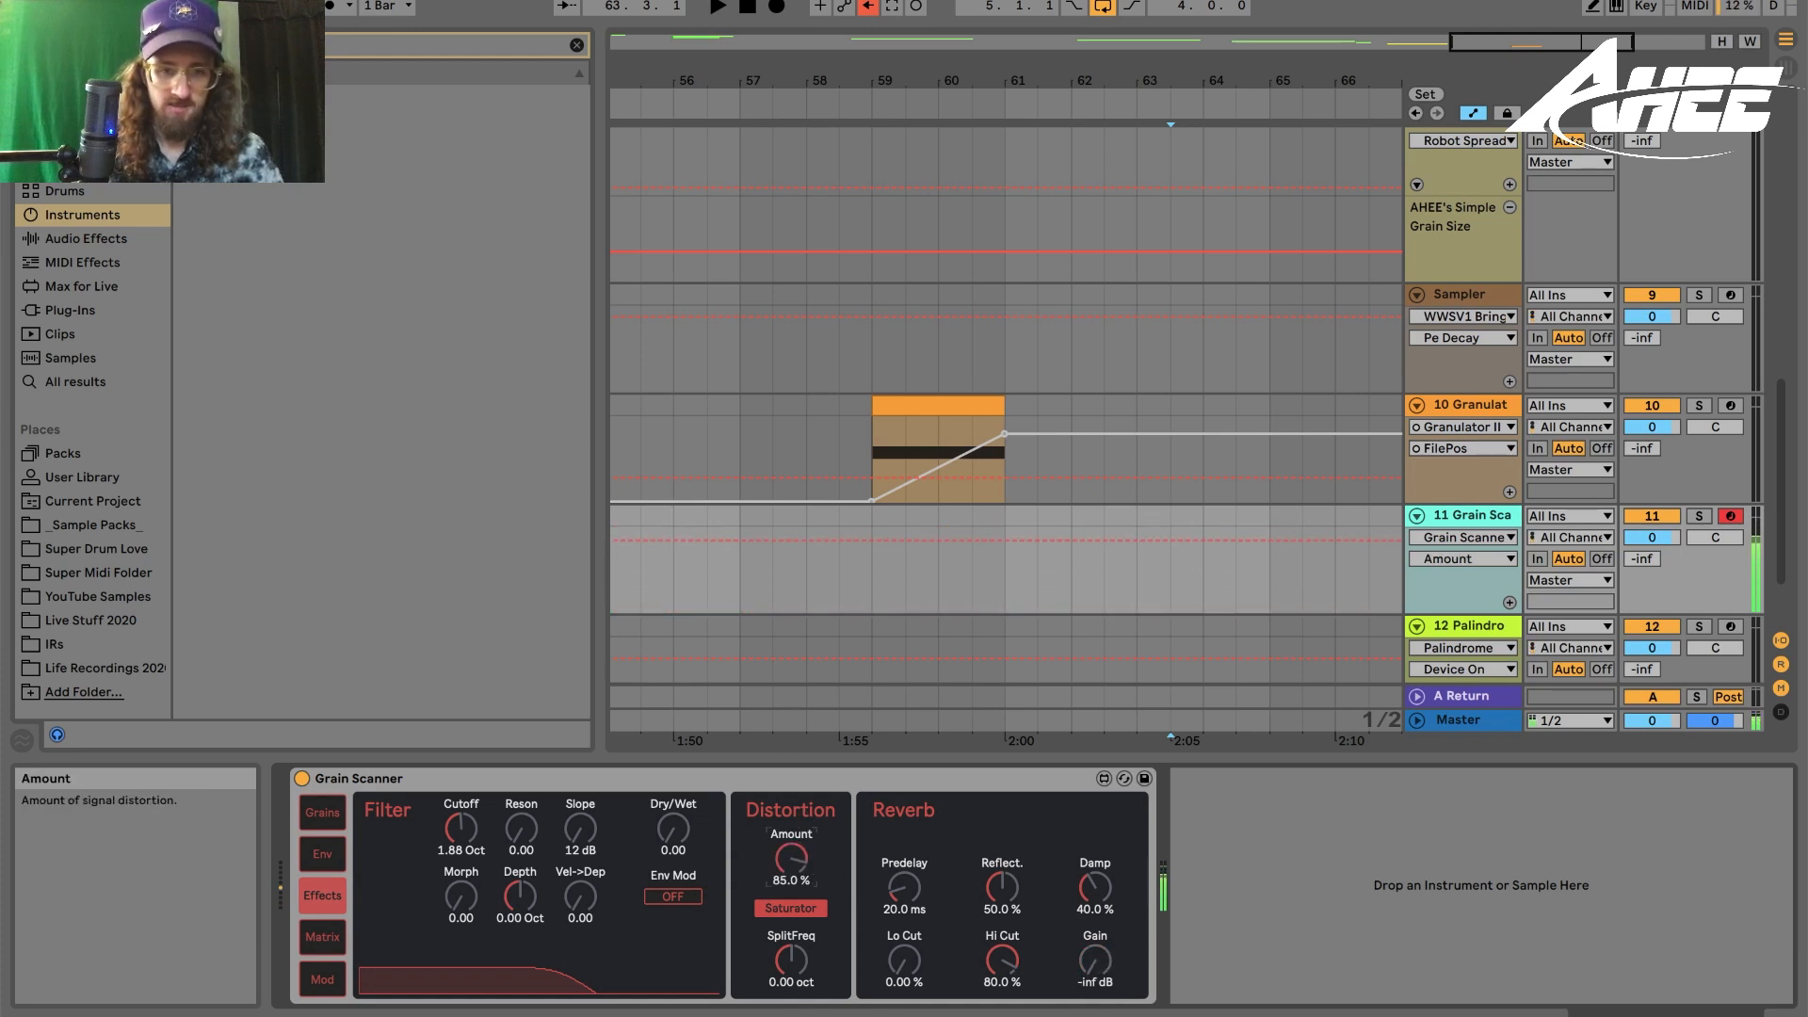
{"action": "left_click_drag", "start_coordinate": [791, 859], "coordinate": [791, 989]}
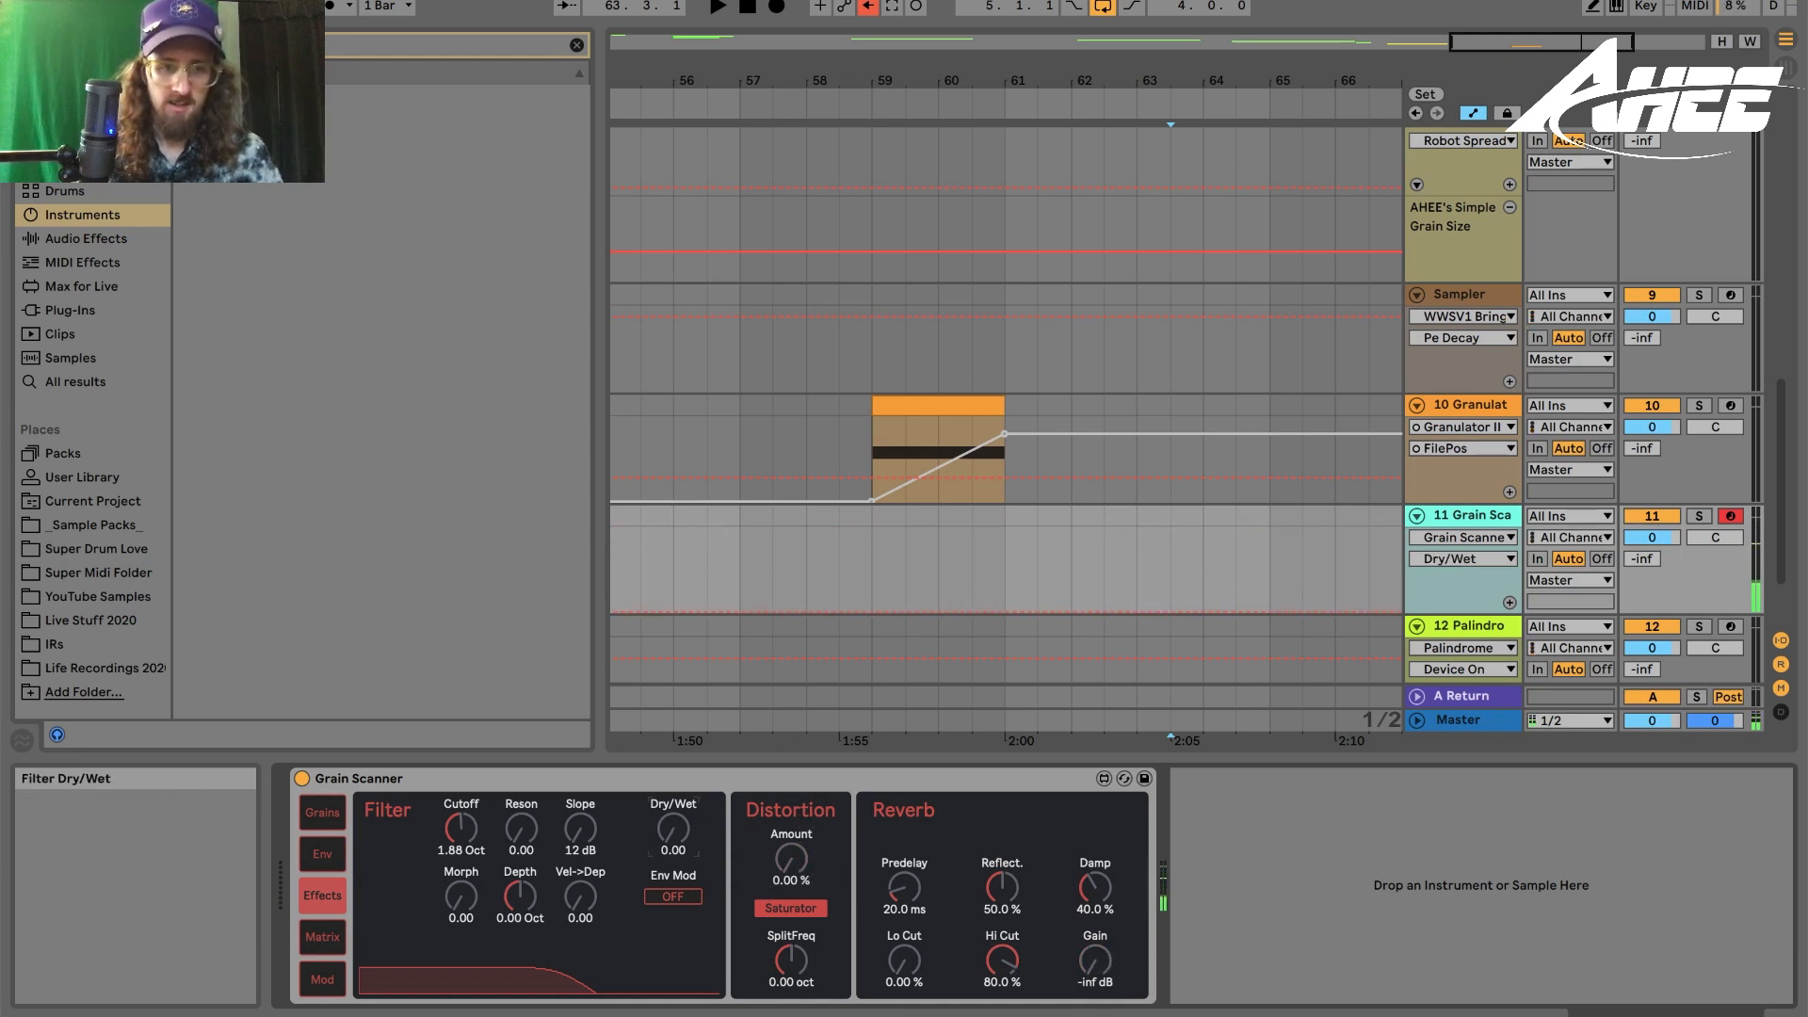
- Raise the filter Cutoff and Dry/Wet, review the Matrix and Mod pages, and return to the Grains page
{"action": "left_click_drag", "start_coordinate": [460, 829], "coordinate": [461, 782]}
{"action": "left_click", "coordinate": [673, 828]}
{"action": "left_click", "coordinate": [322, 936]}
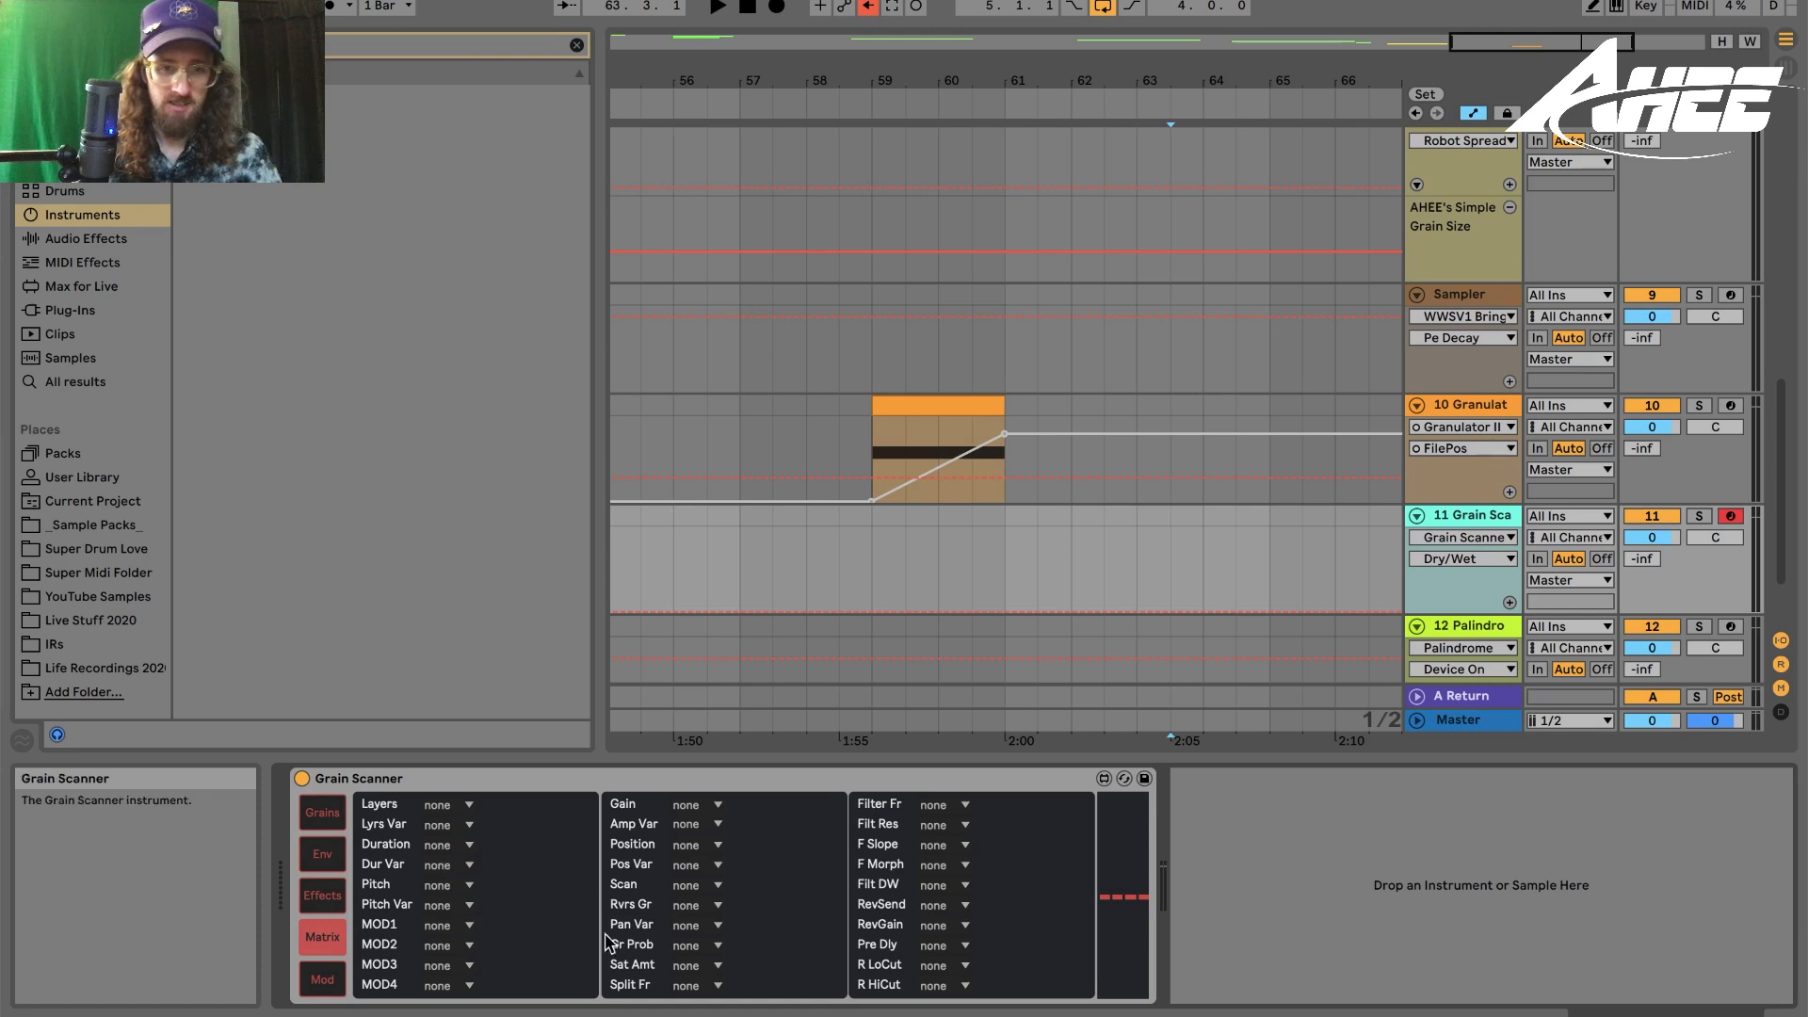
{"action": "left_click", "coordinate": [322, 979]}
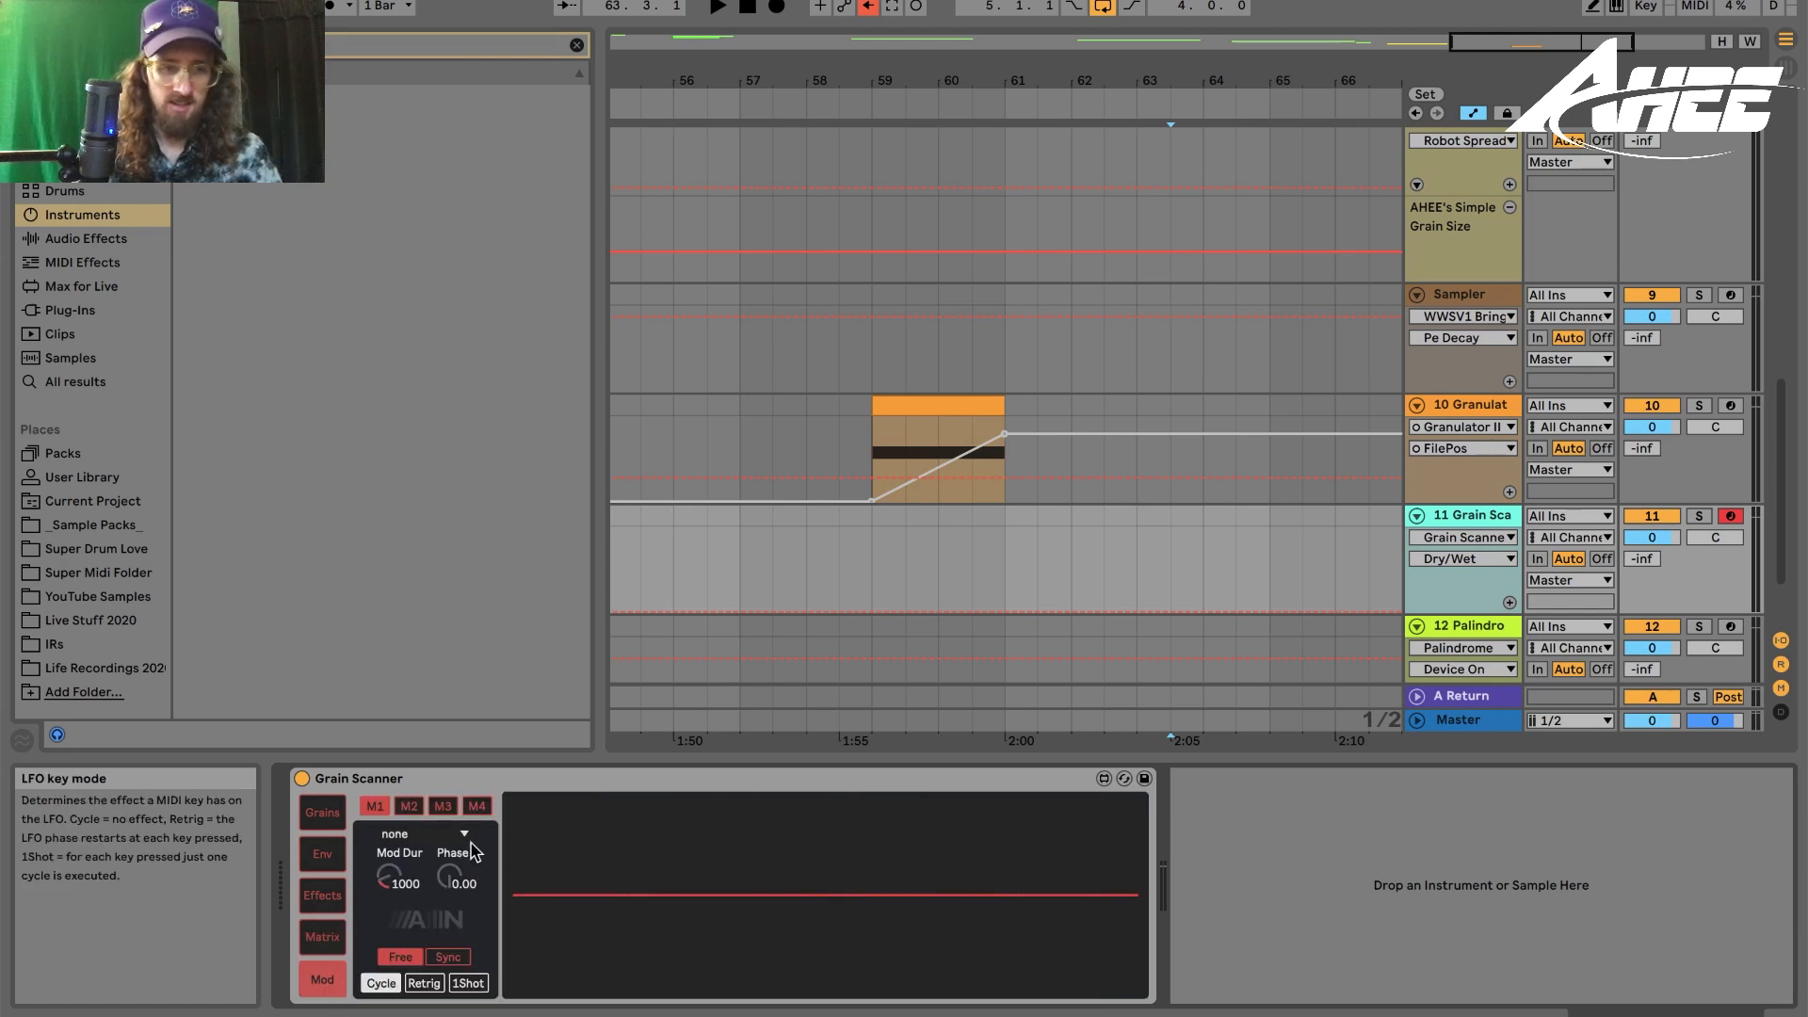
{"action": "left_click", "coordinate": [322, 812]}
- Set grain Reverse to 100% and sweep the grain Pitch down and back up
{"action": "left_click", "coordinate": [845, 915]}
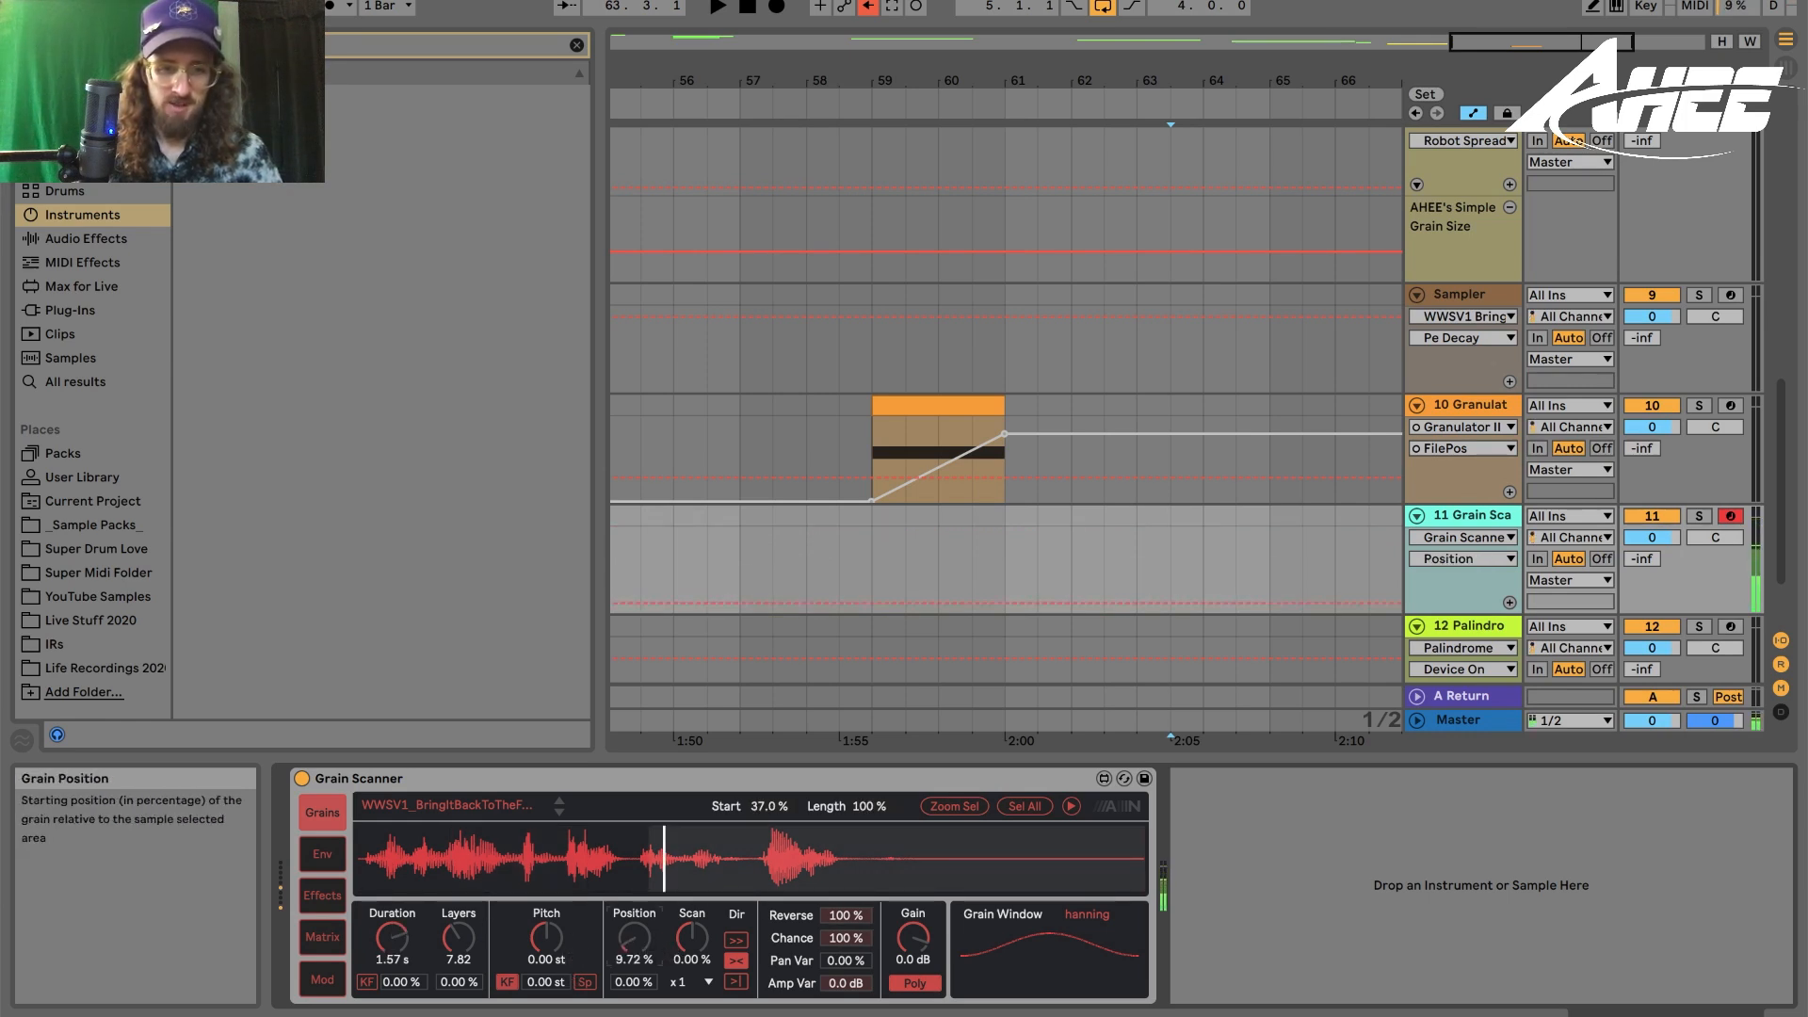
{"action": "left_click_drag", "start_coordinate": [544, 945], "coordinate": [544, 904]}
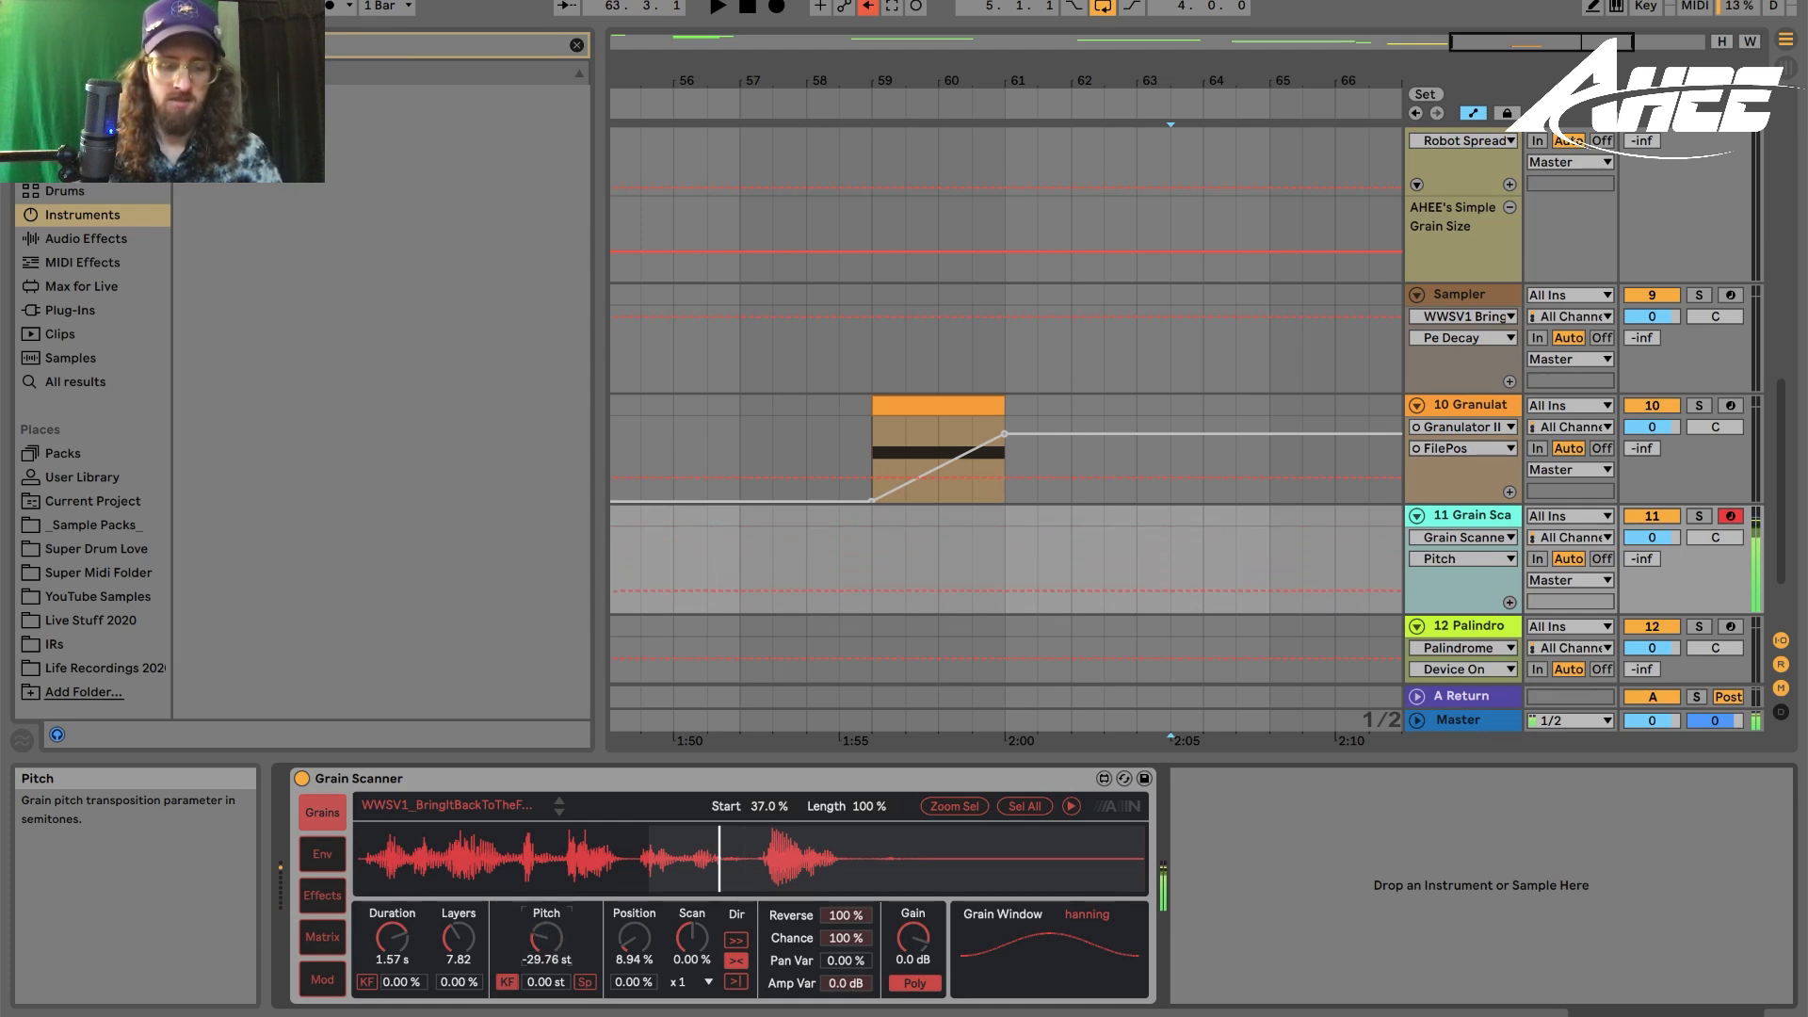
{"action": "left_click_drag", "start_coordinate": [546, 937], "coordinate": [551, 909]}
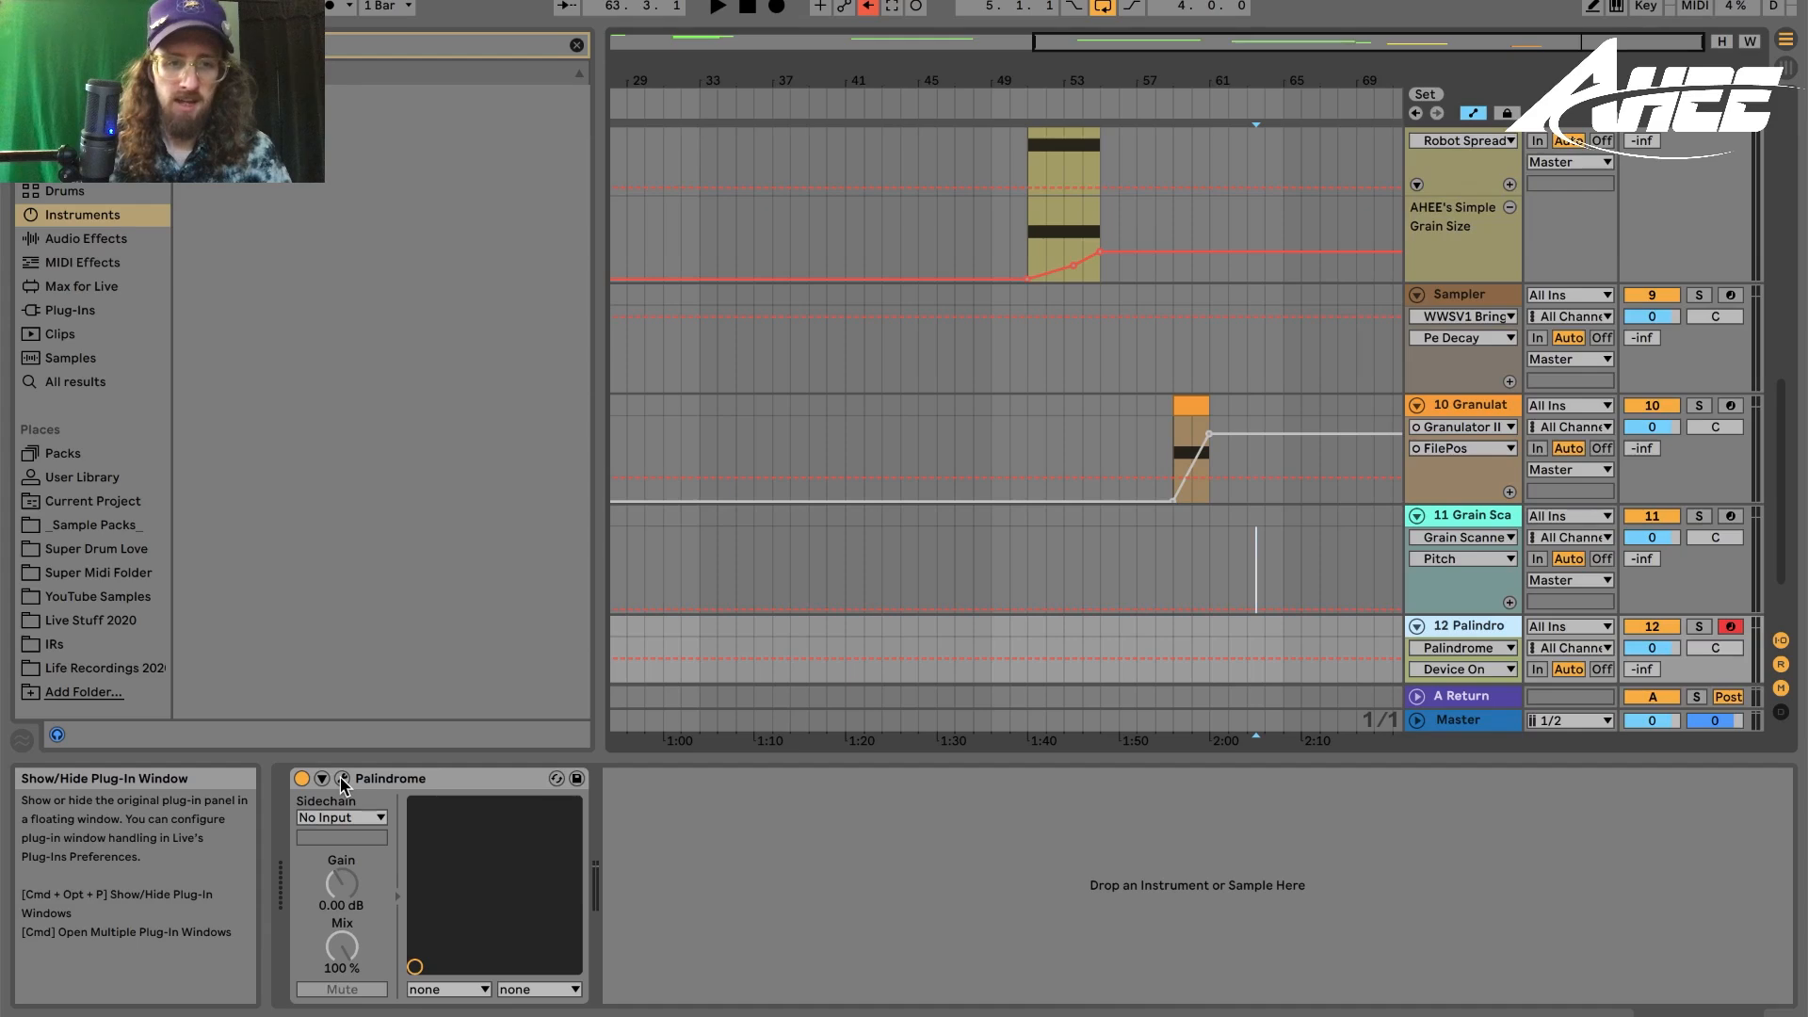
- Open the Palindrome plug-in window and look through its four sampler slots
{"action": "left_click", "coordinate": [342, 779]}
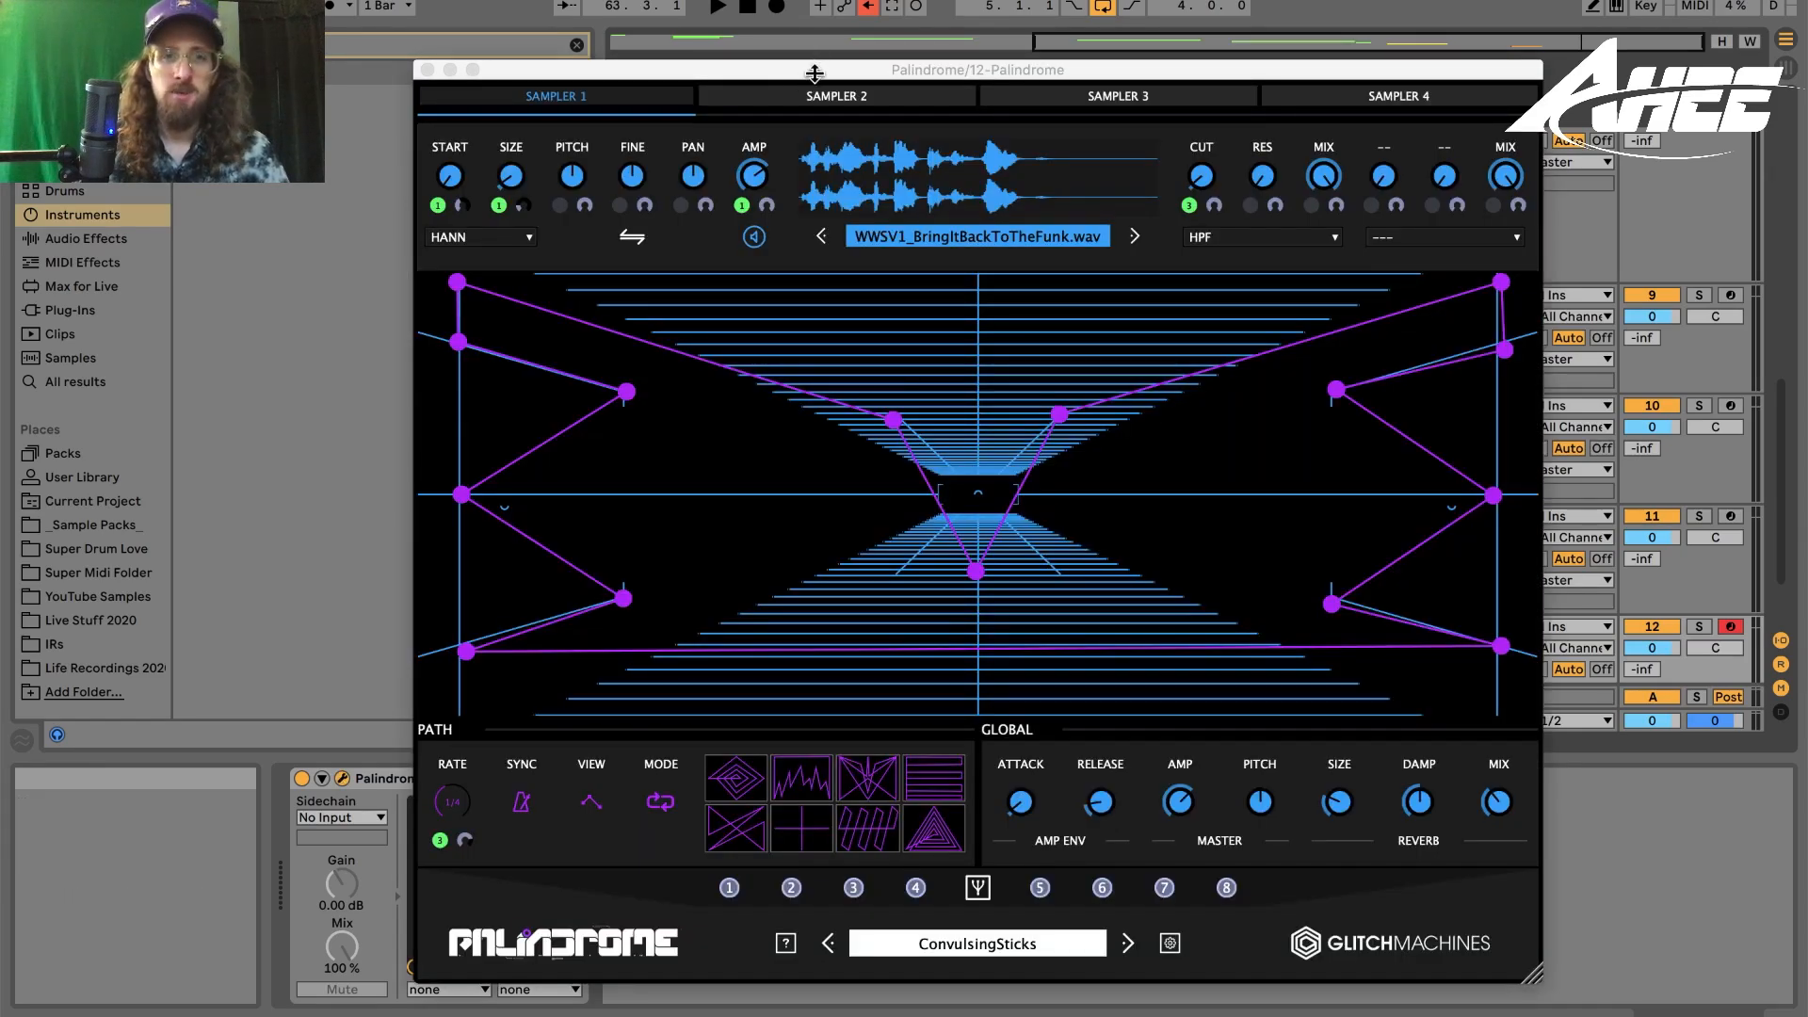
{"action": "left_click_drag", "start_coordinate": [814, 67], "coordinate": [748, 8]}
{"action": "left_click", "coordinate": [749, 7]}
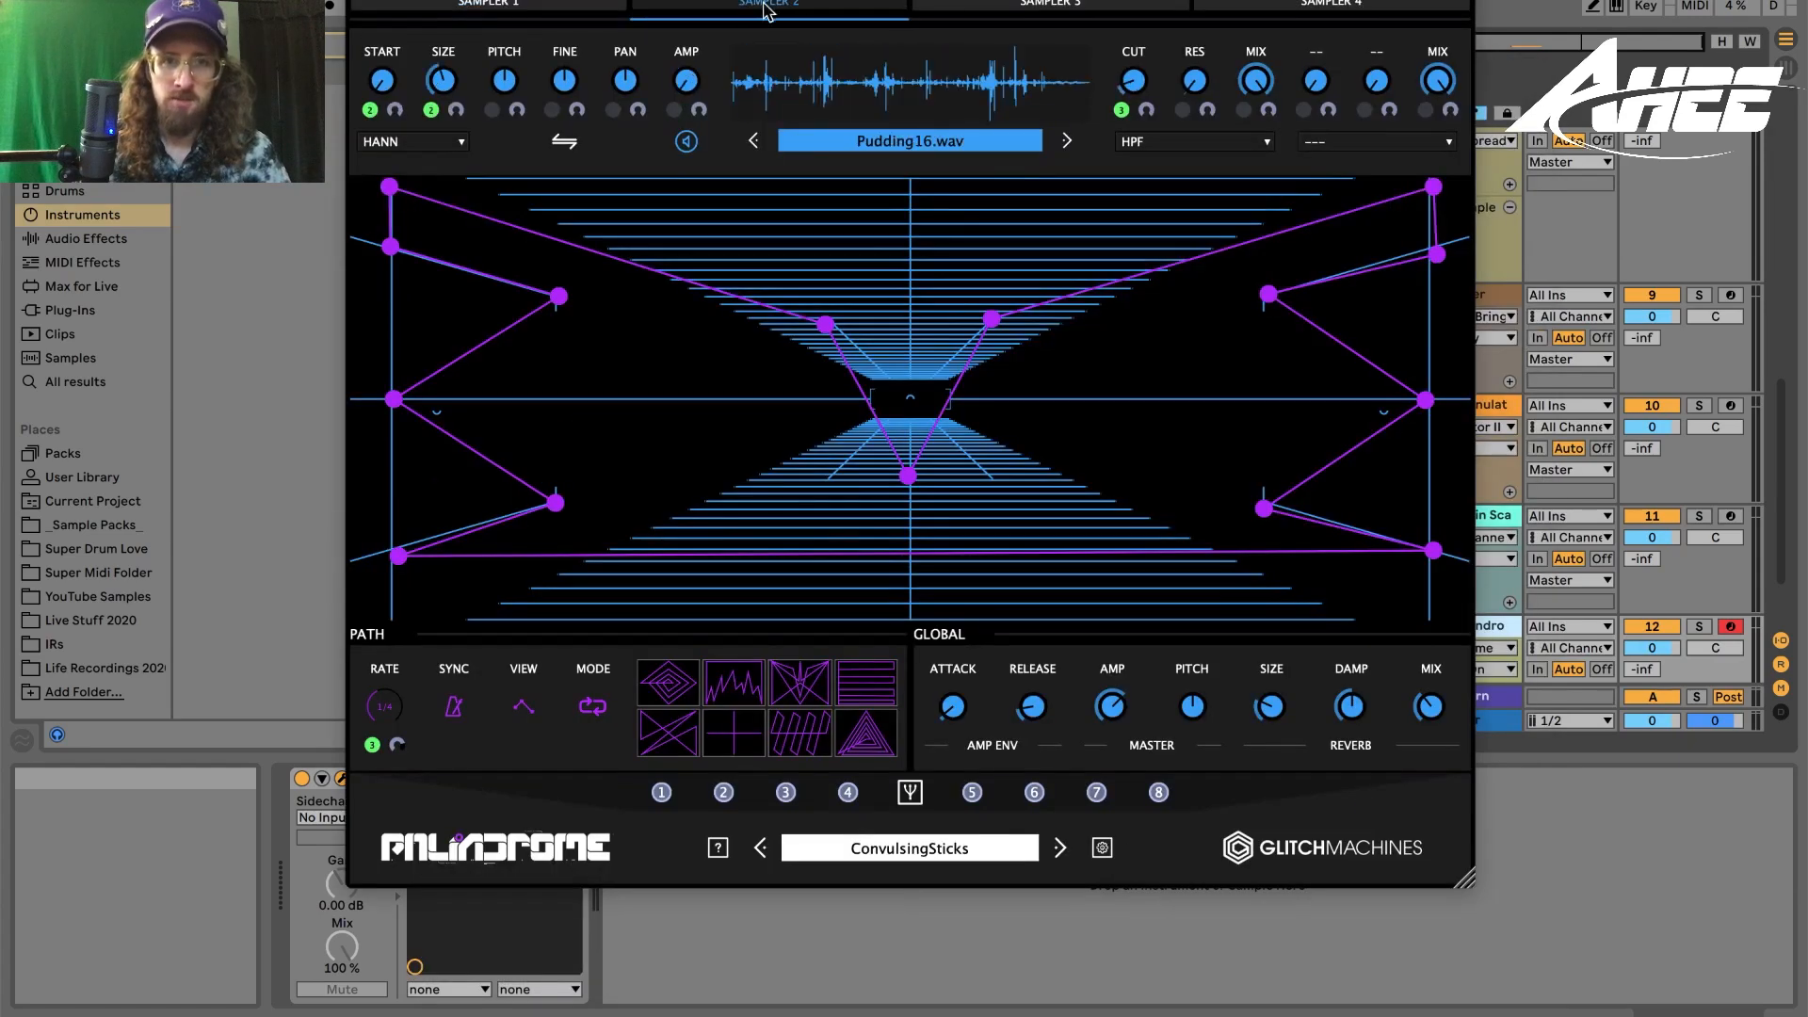
{"action": "left_click", "coordinate": [1058, 6]}
{"action": "left_click", "coordinate": [1341, 4]}
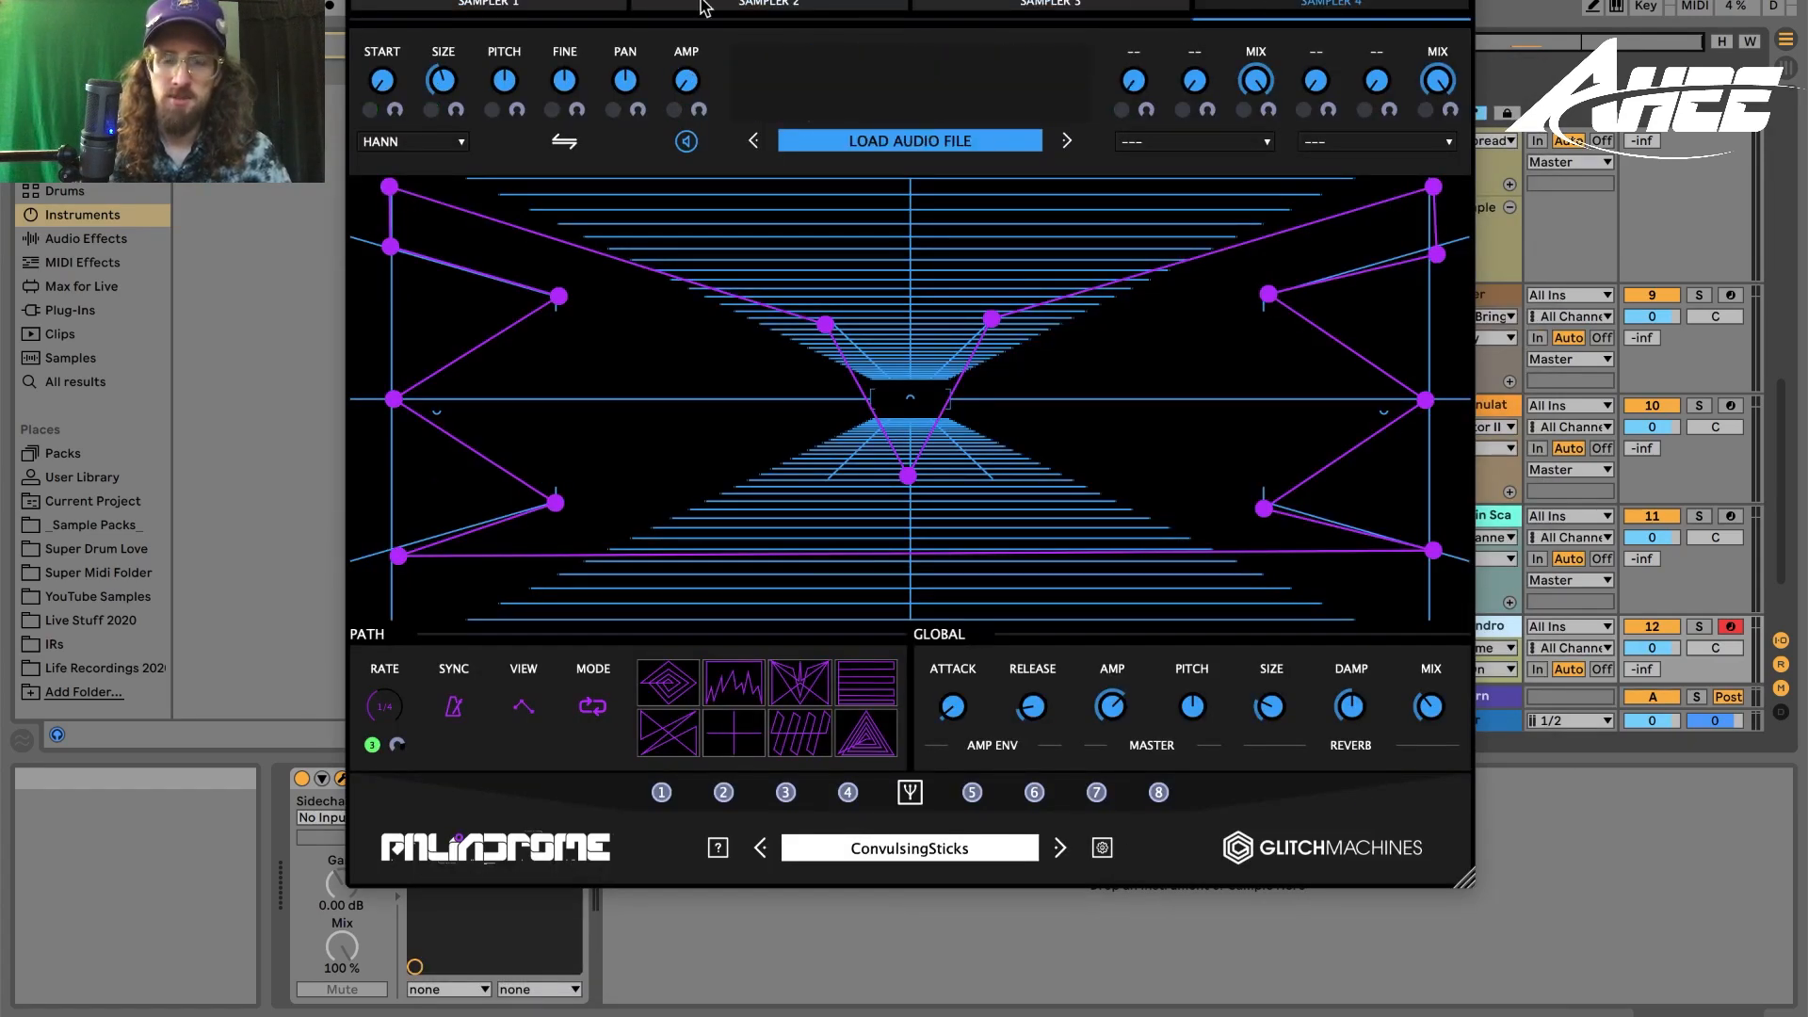
{"action": "left_click", "coordinate": [579, 4]}
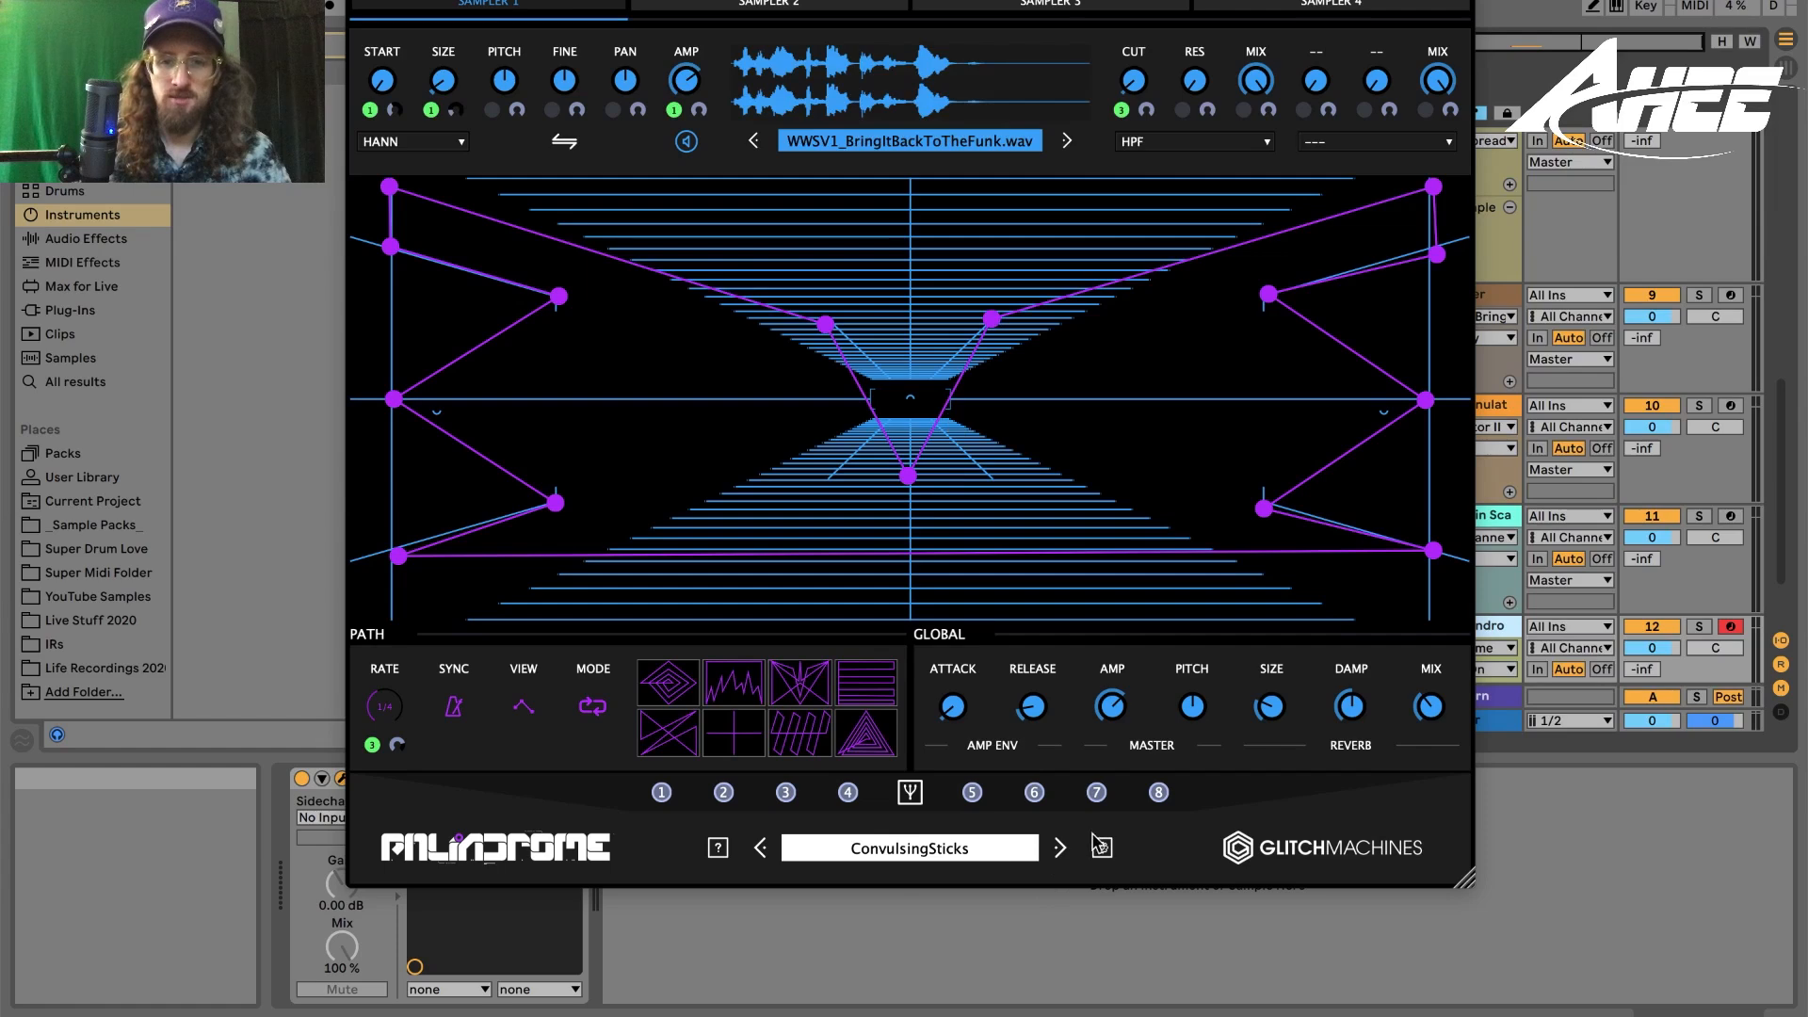
- Step through Palindrome presets, choosing SilverScraper from the preset list and cycling onward to HoloButterflies
{"action": "left_click", "coordinate": [1059, 849]}
{"action": "left_click", "coordinate": [1059, 849]}
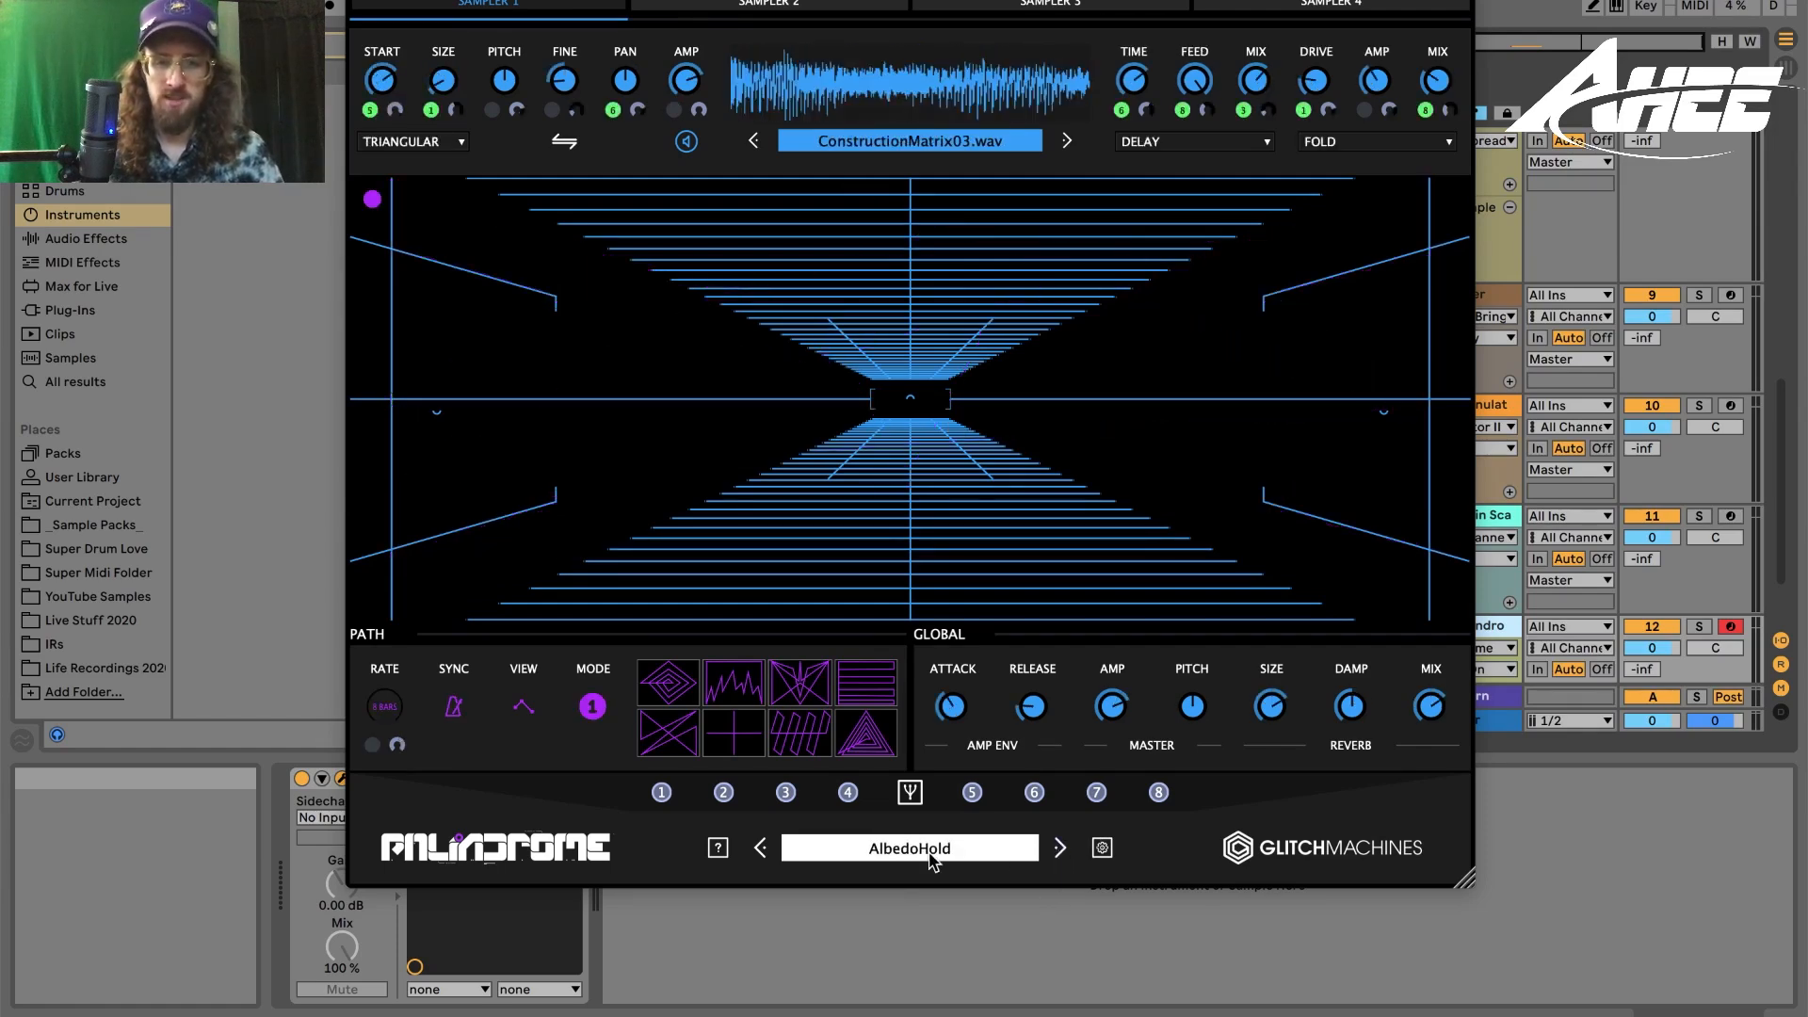
{"action": "left_click", "coordinate": [928, 850]}
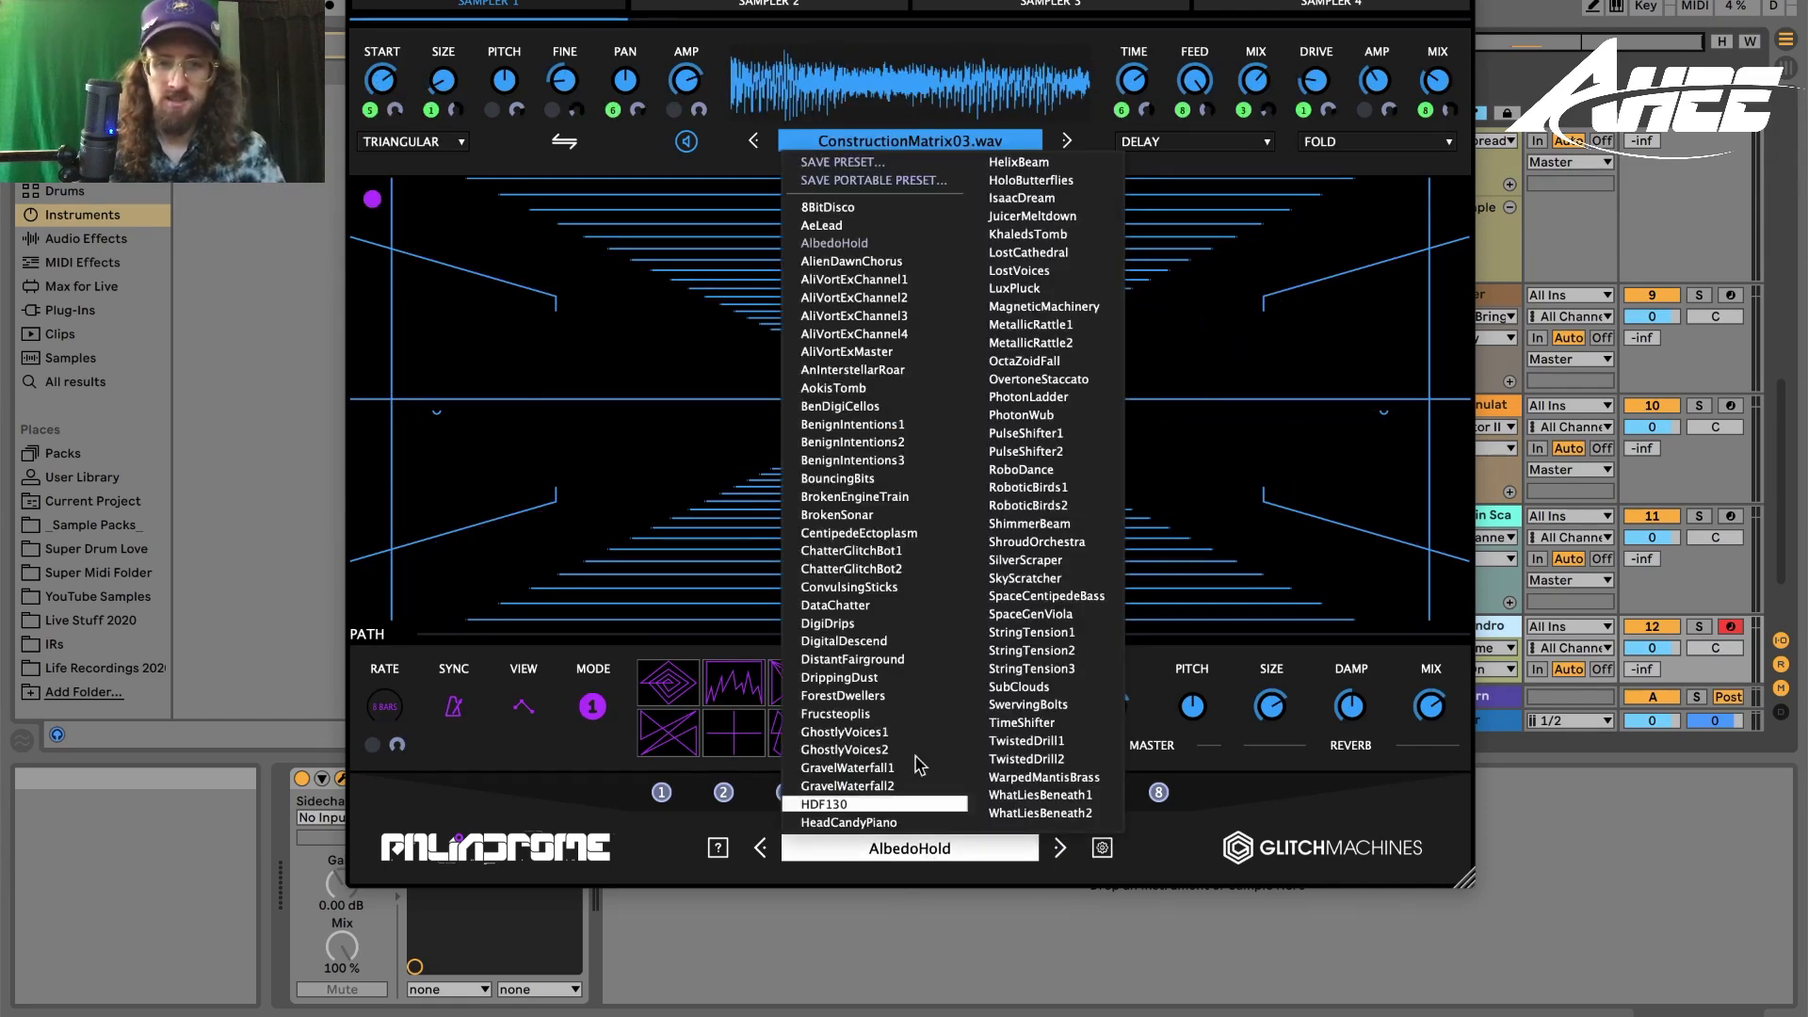
{"action": "left_click", "coordinate": [1026, 561]}
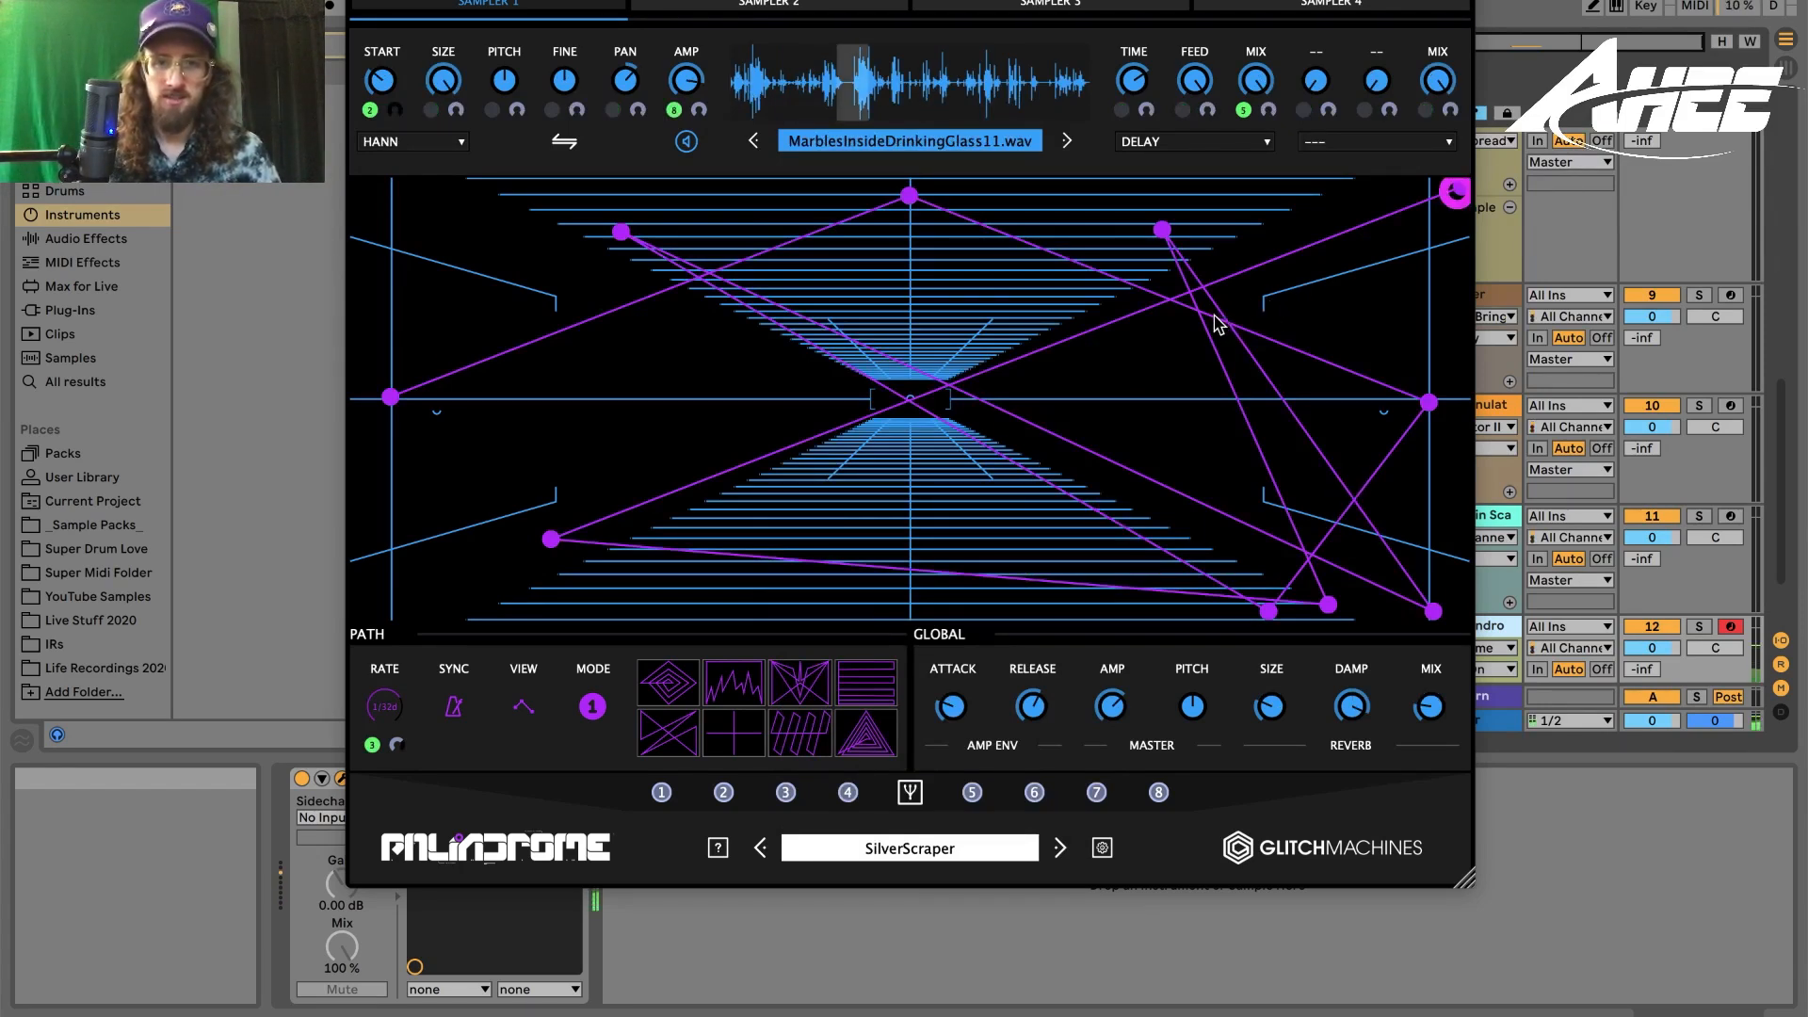
{"action": "left_click", "coordinate": [1061, 848]}
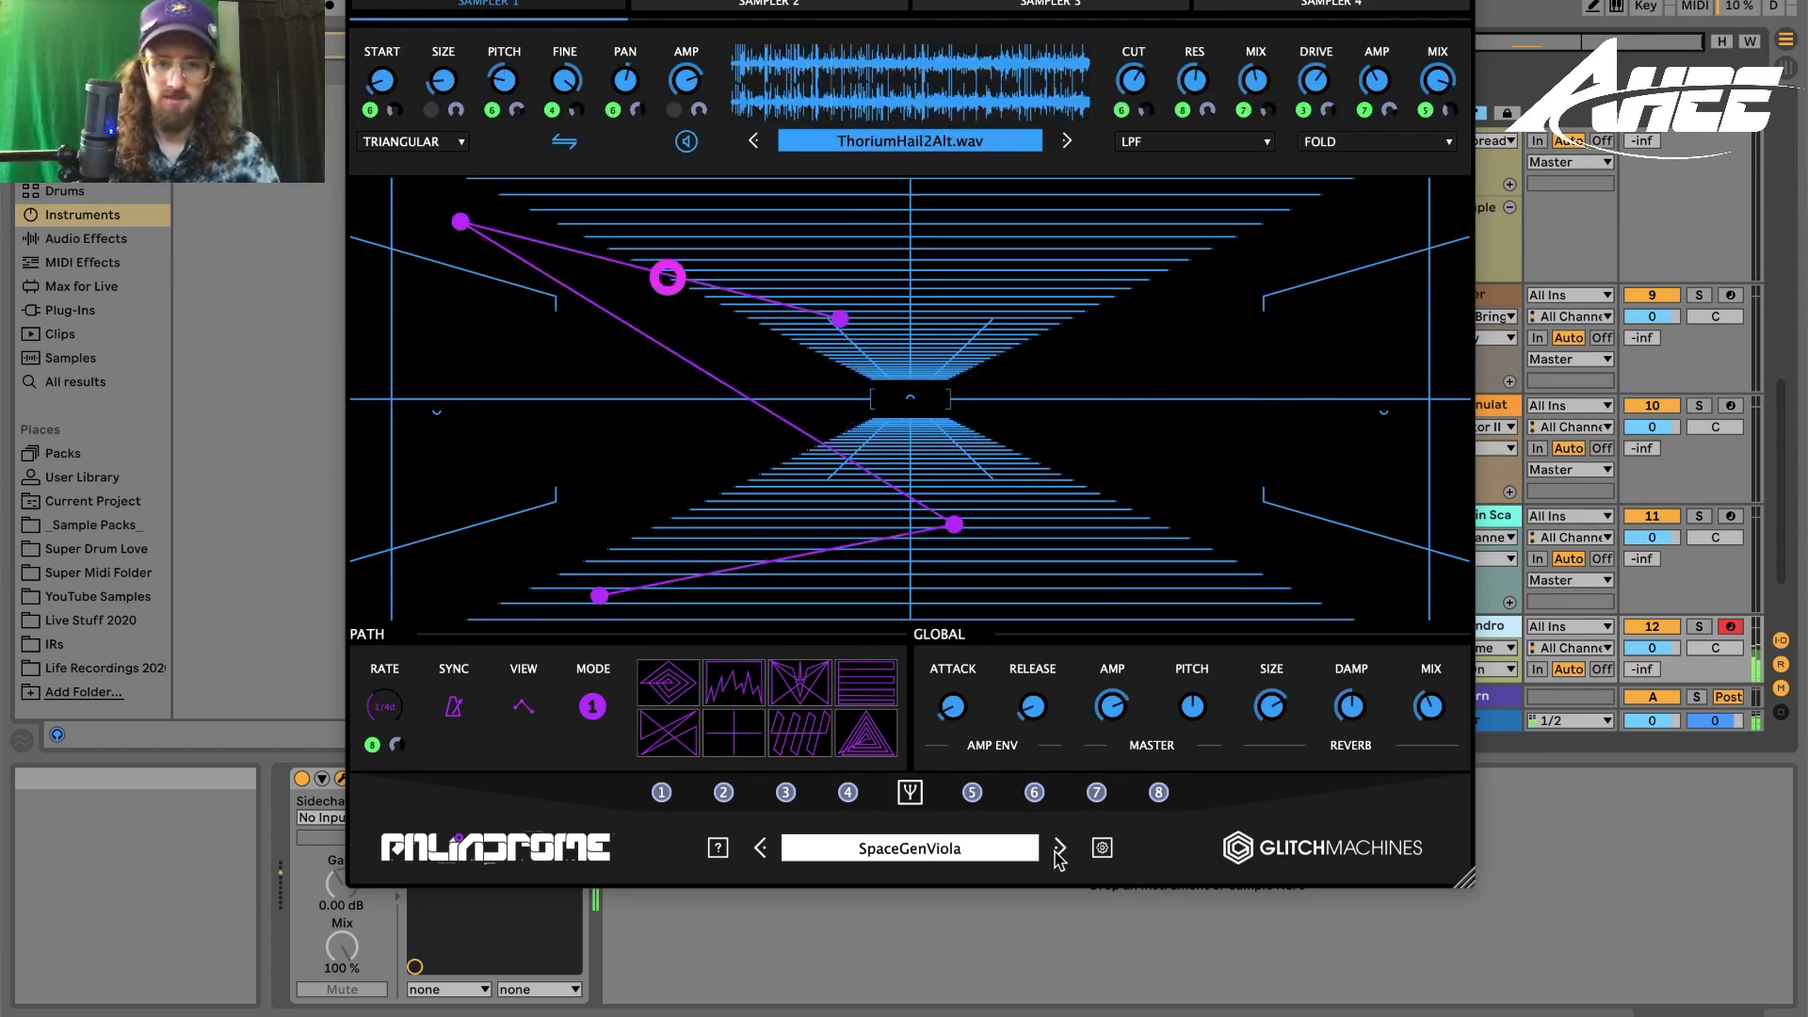
{"action": "left_click", "coordinate": [1059, 848]}
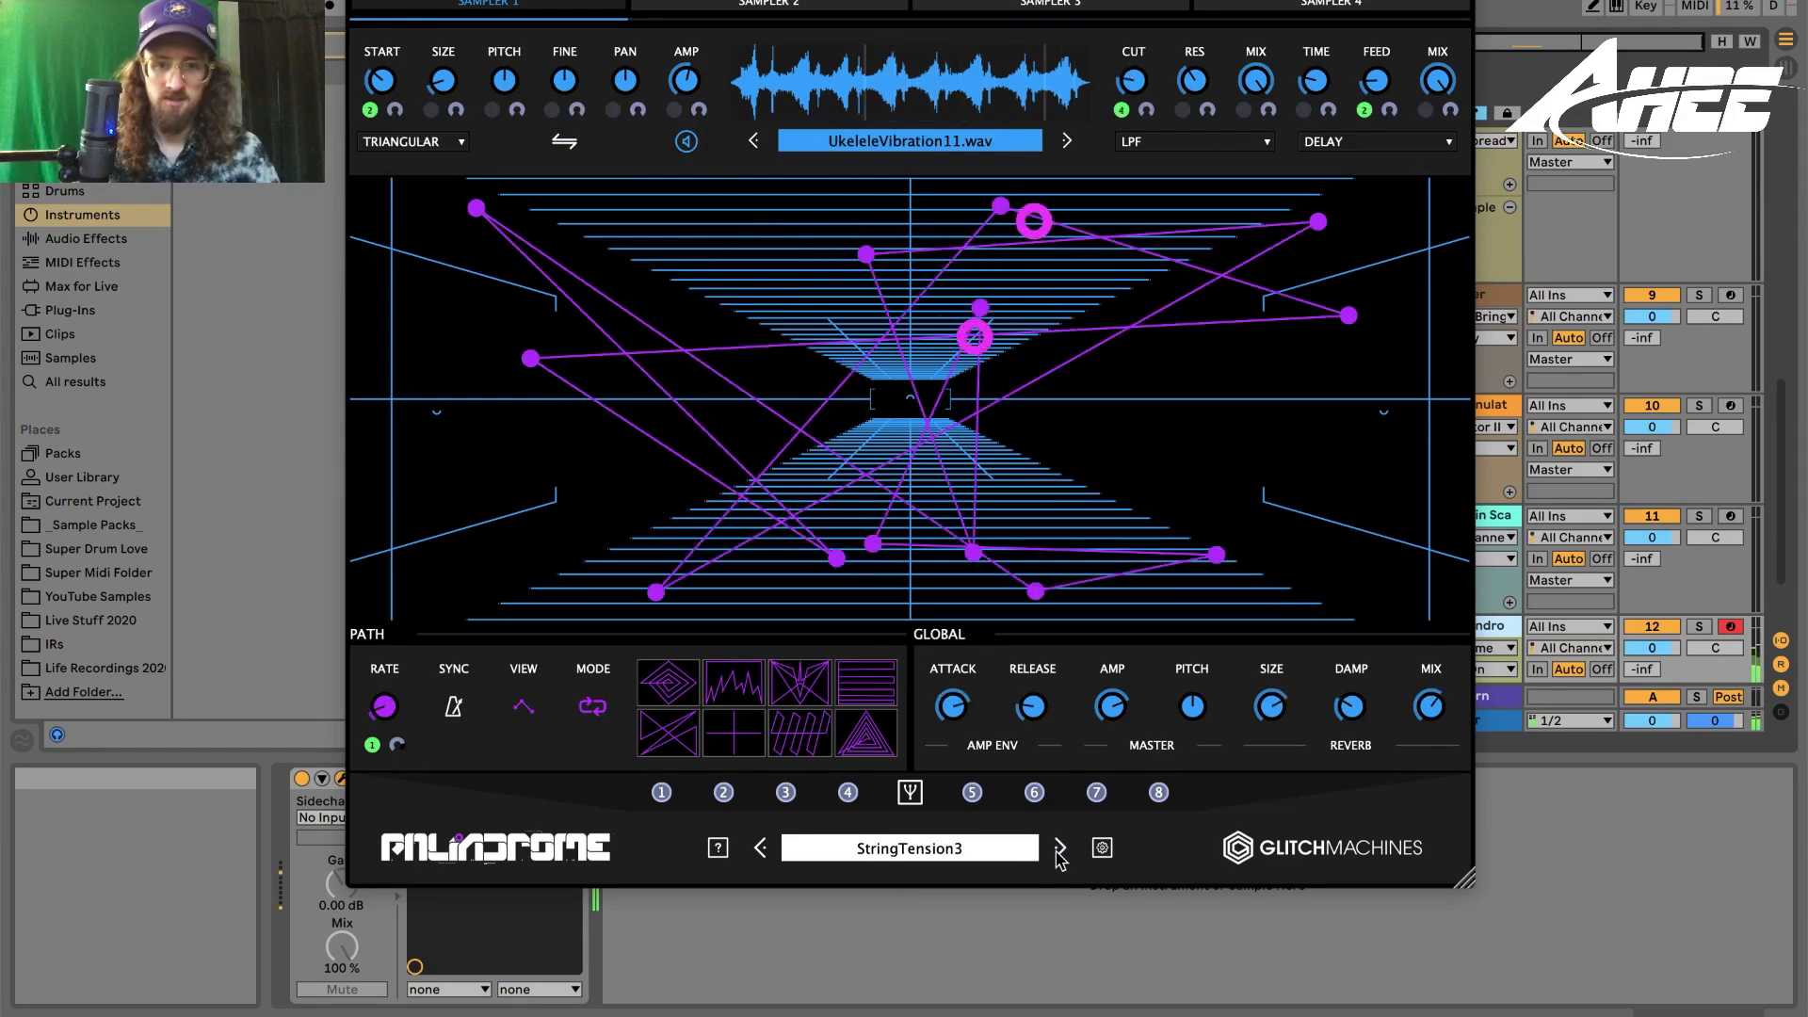
{"action": "left_click", "coordinate": [1060, 848]}
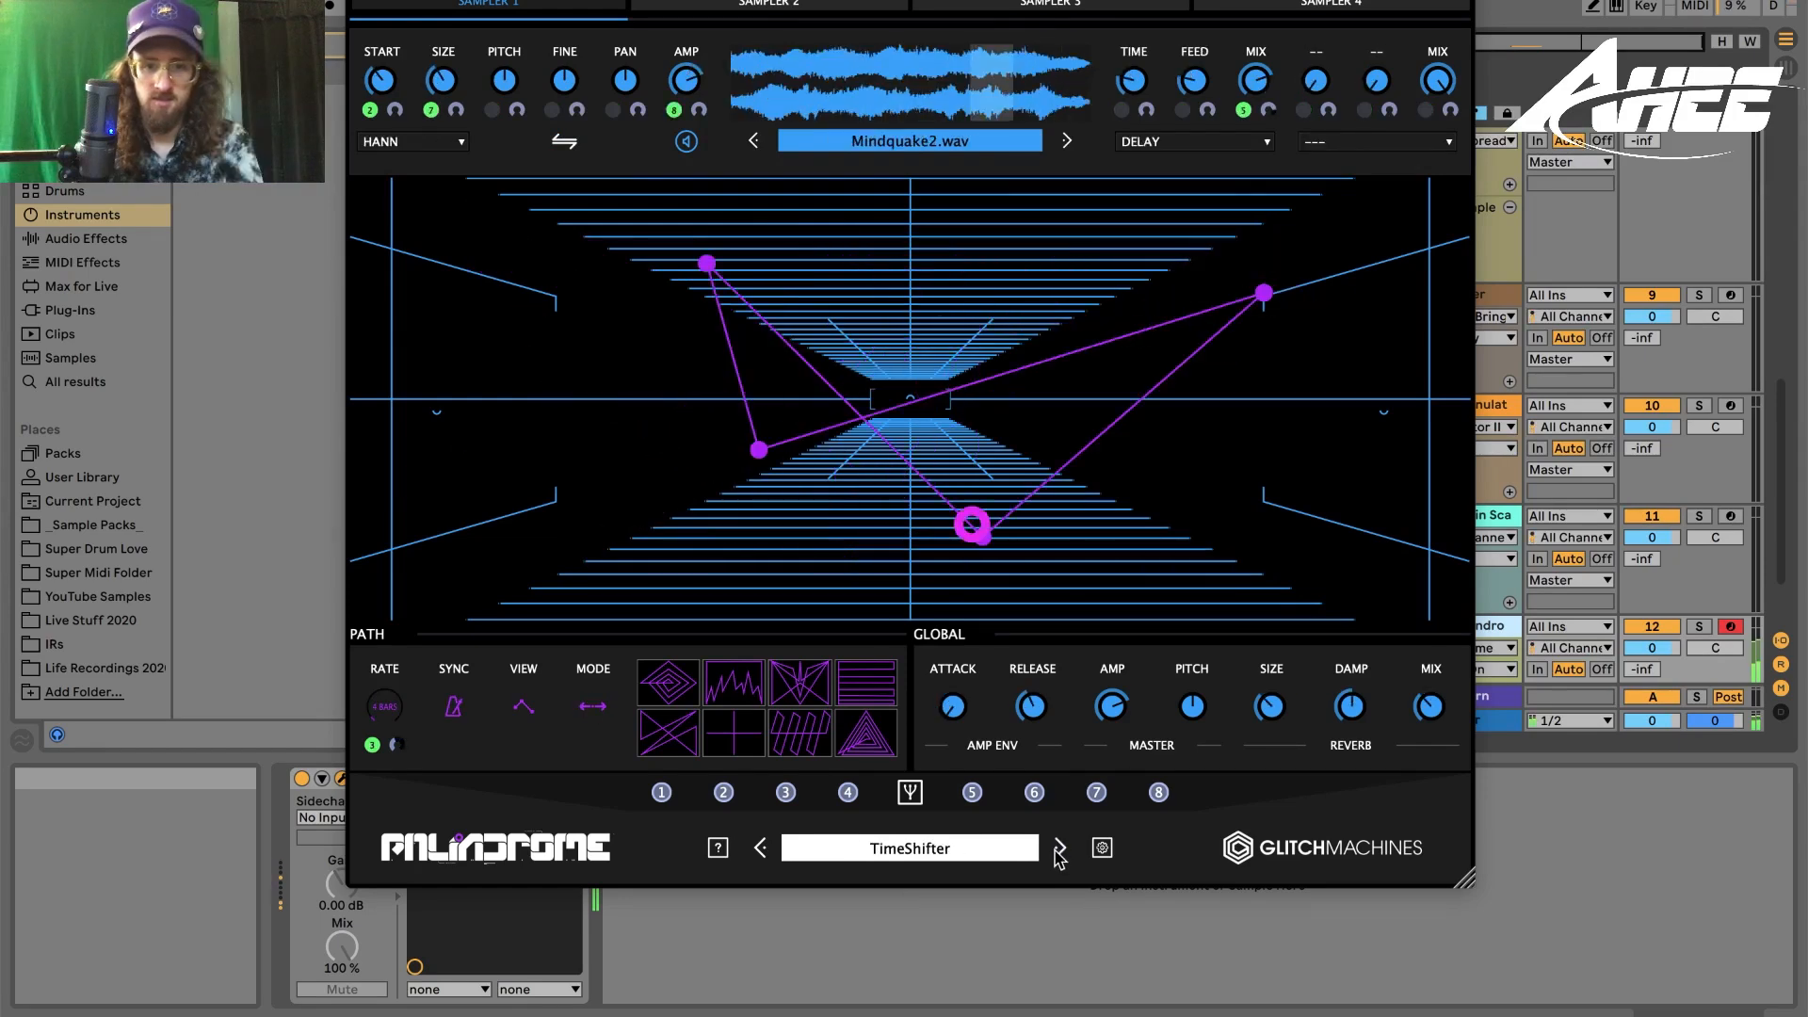
{"action": "left_click", "coordinate": [761, 848]}
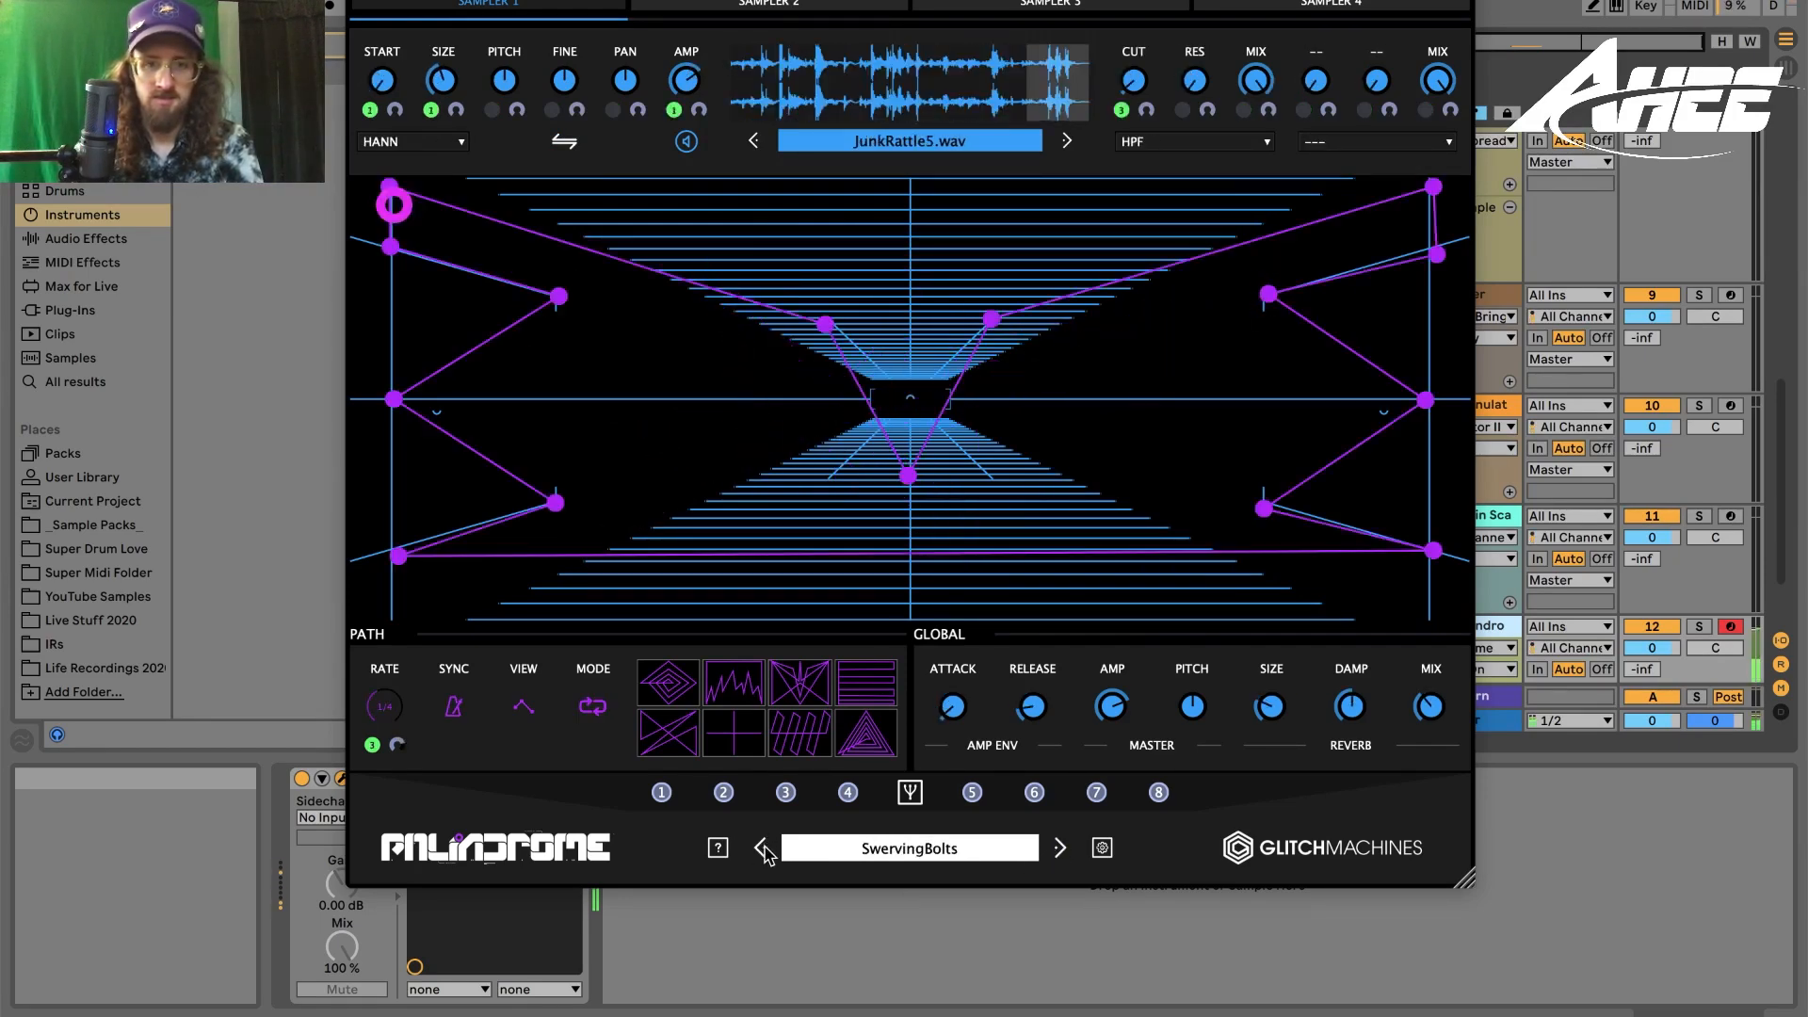
{"action": "left_click", "coordinate": [1060, 849]}
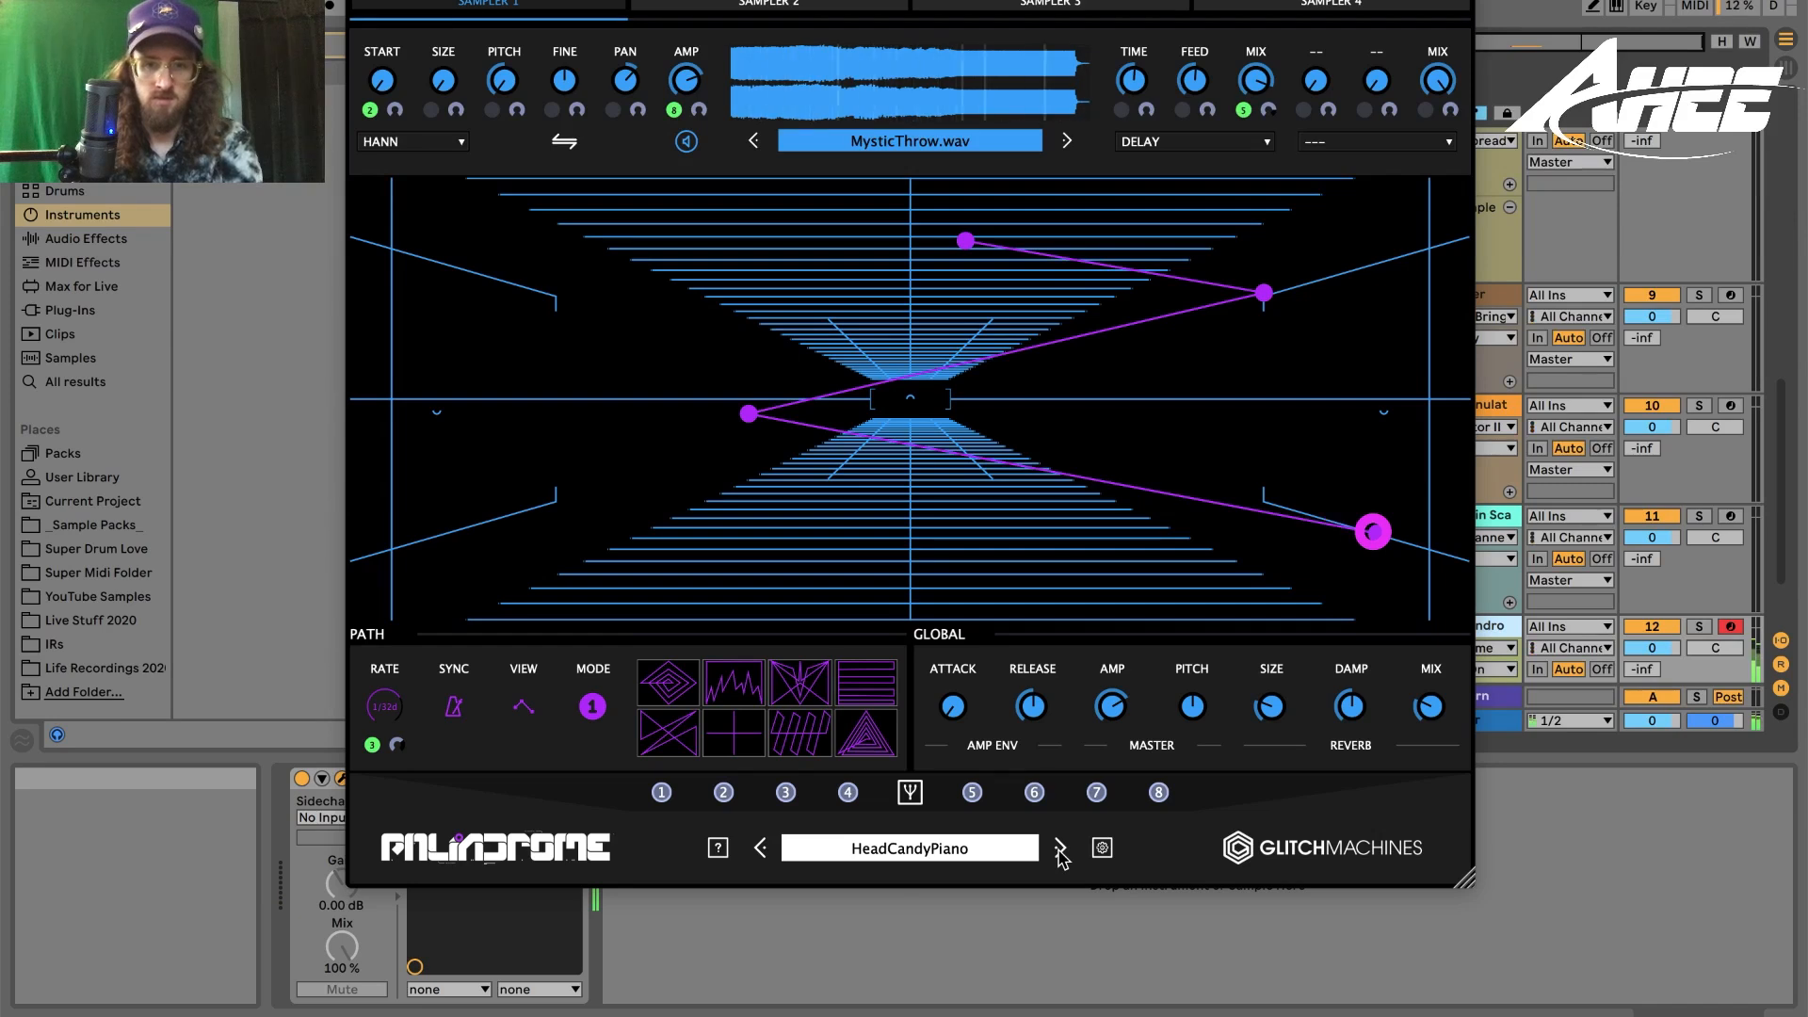
{"action": "left_click", "coordinate": [1060, 849]}
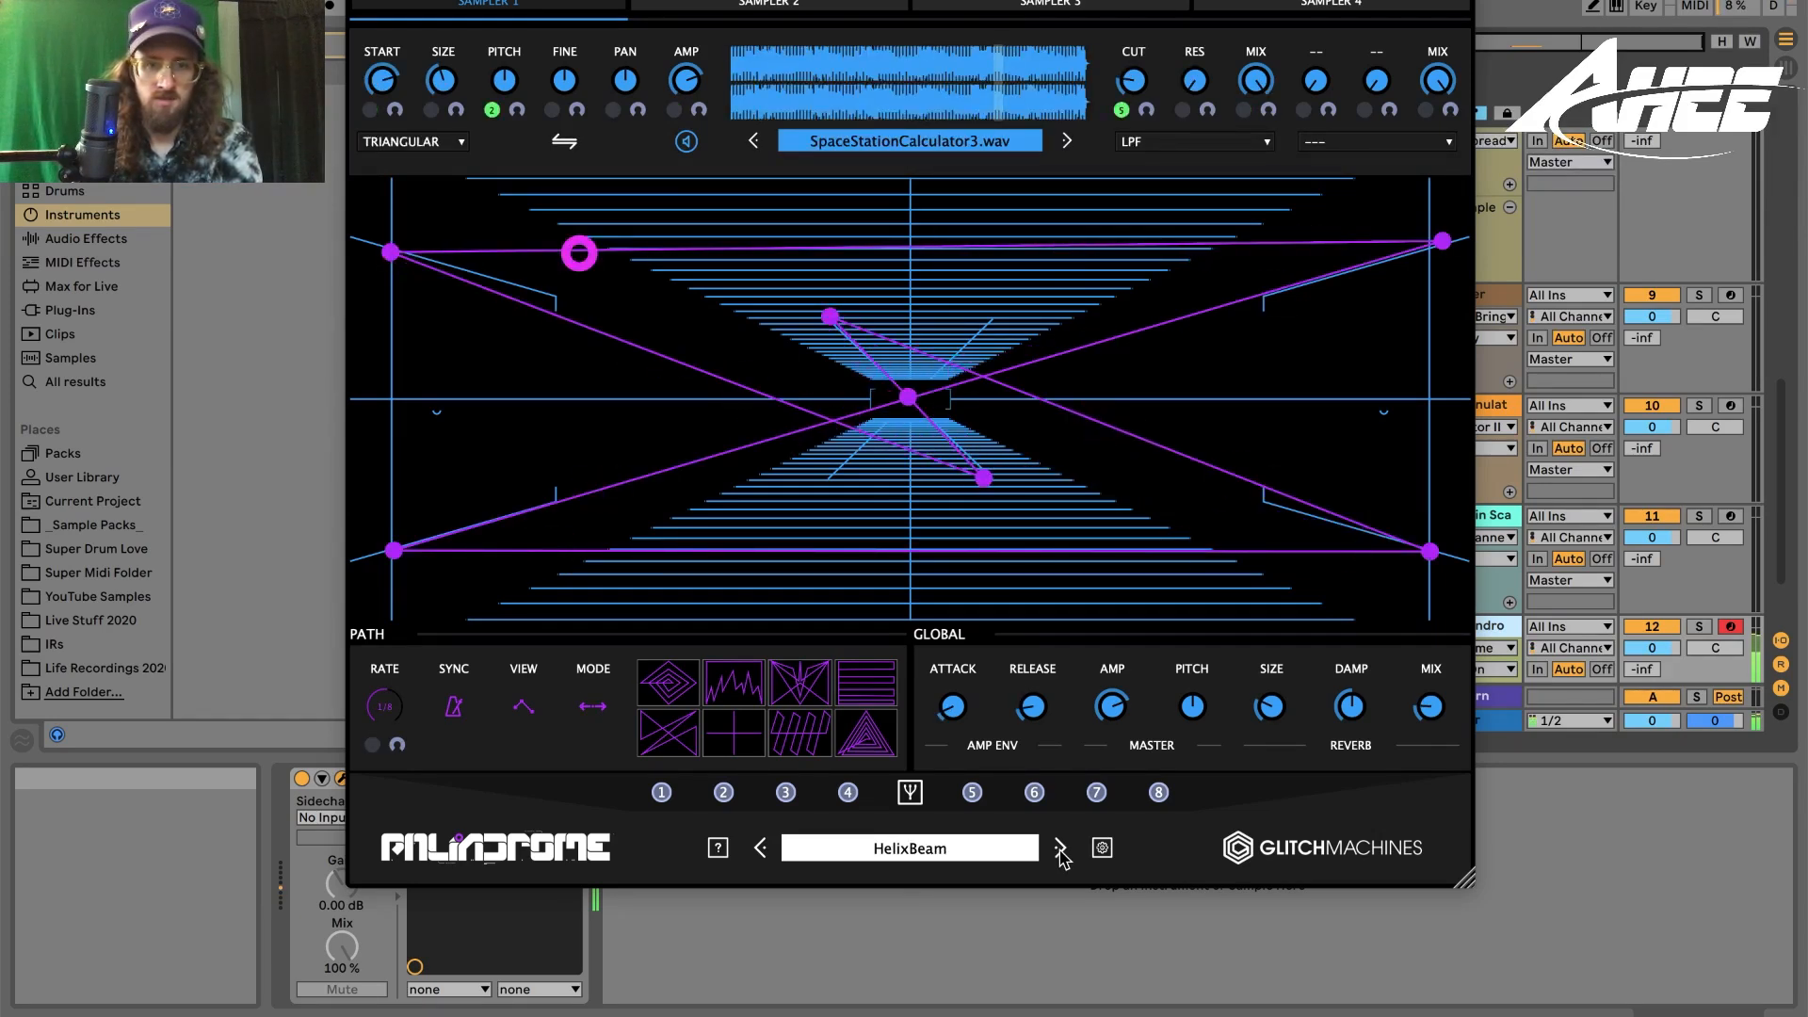
{"action": "left_click", "coordinate": [1061, 849]}
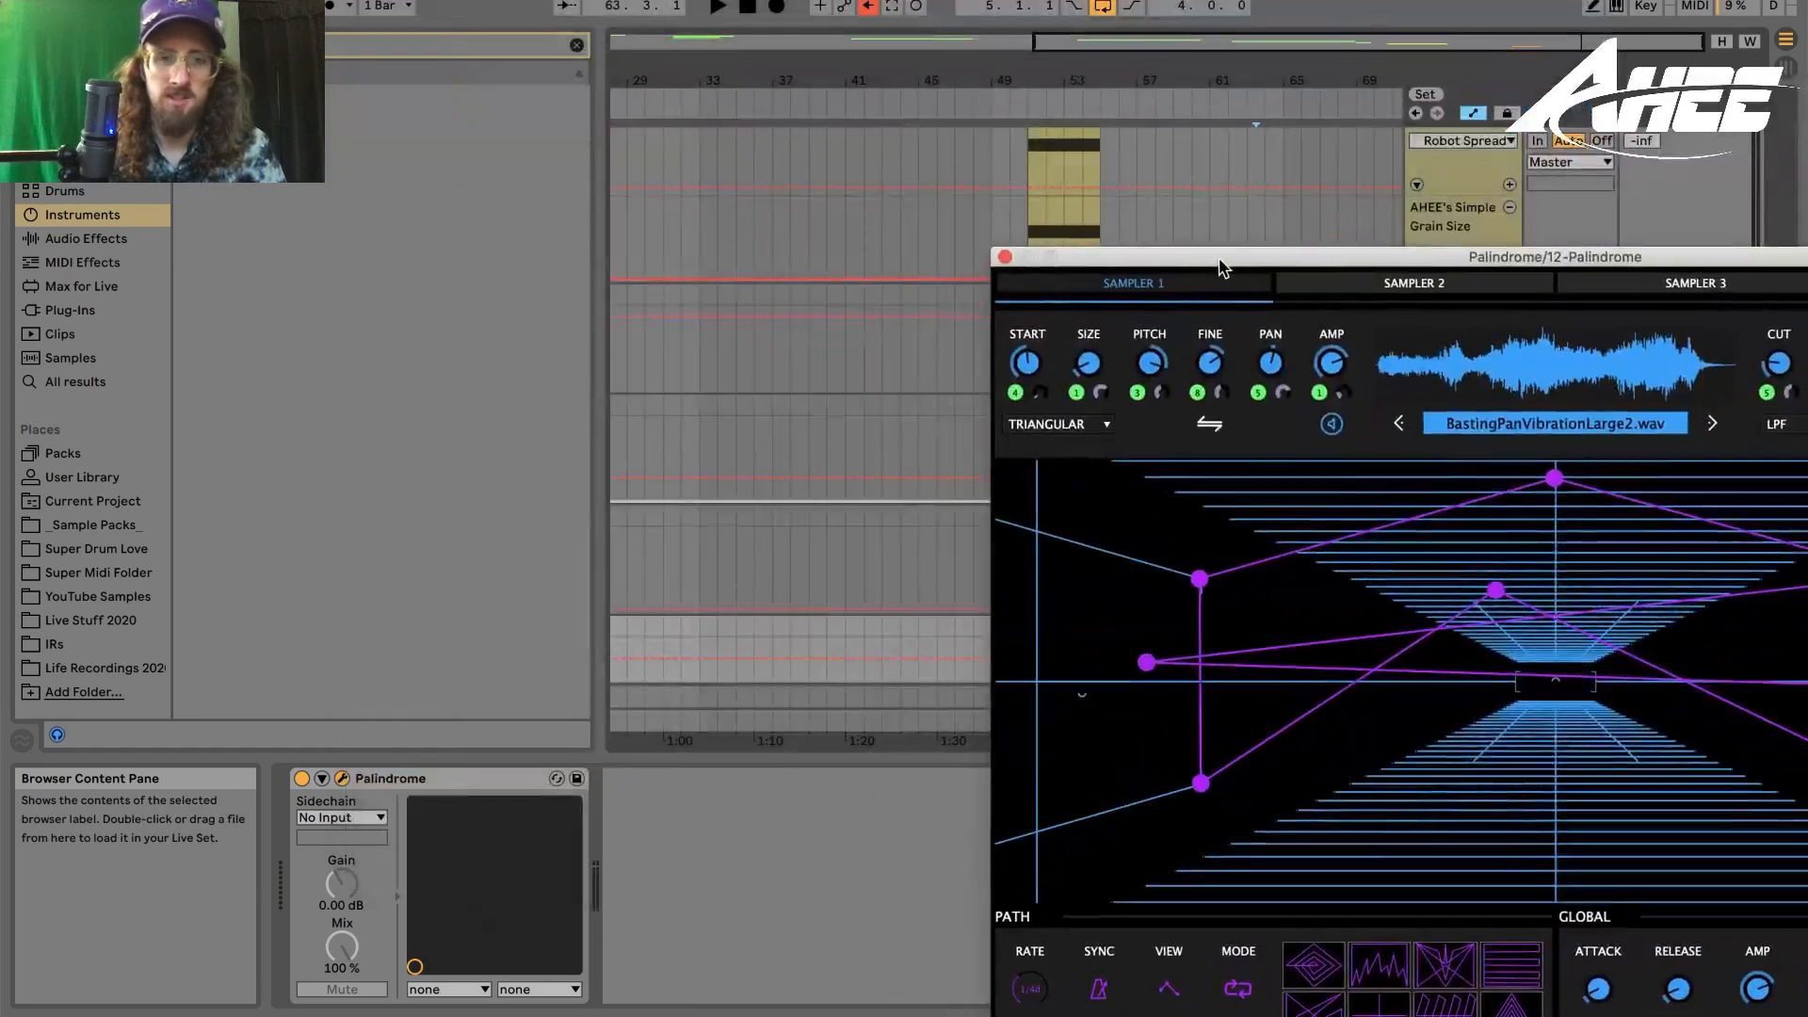
- Review the HoloButterflies preset's sampler slots and close the Palindrome window
{"action": "scroll", "coordinate": [838, 384], "scroll_direction": "up", "scroll_amount": 3}
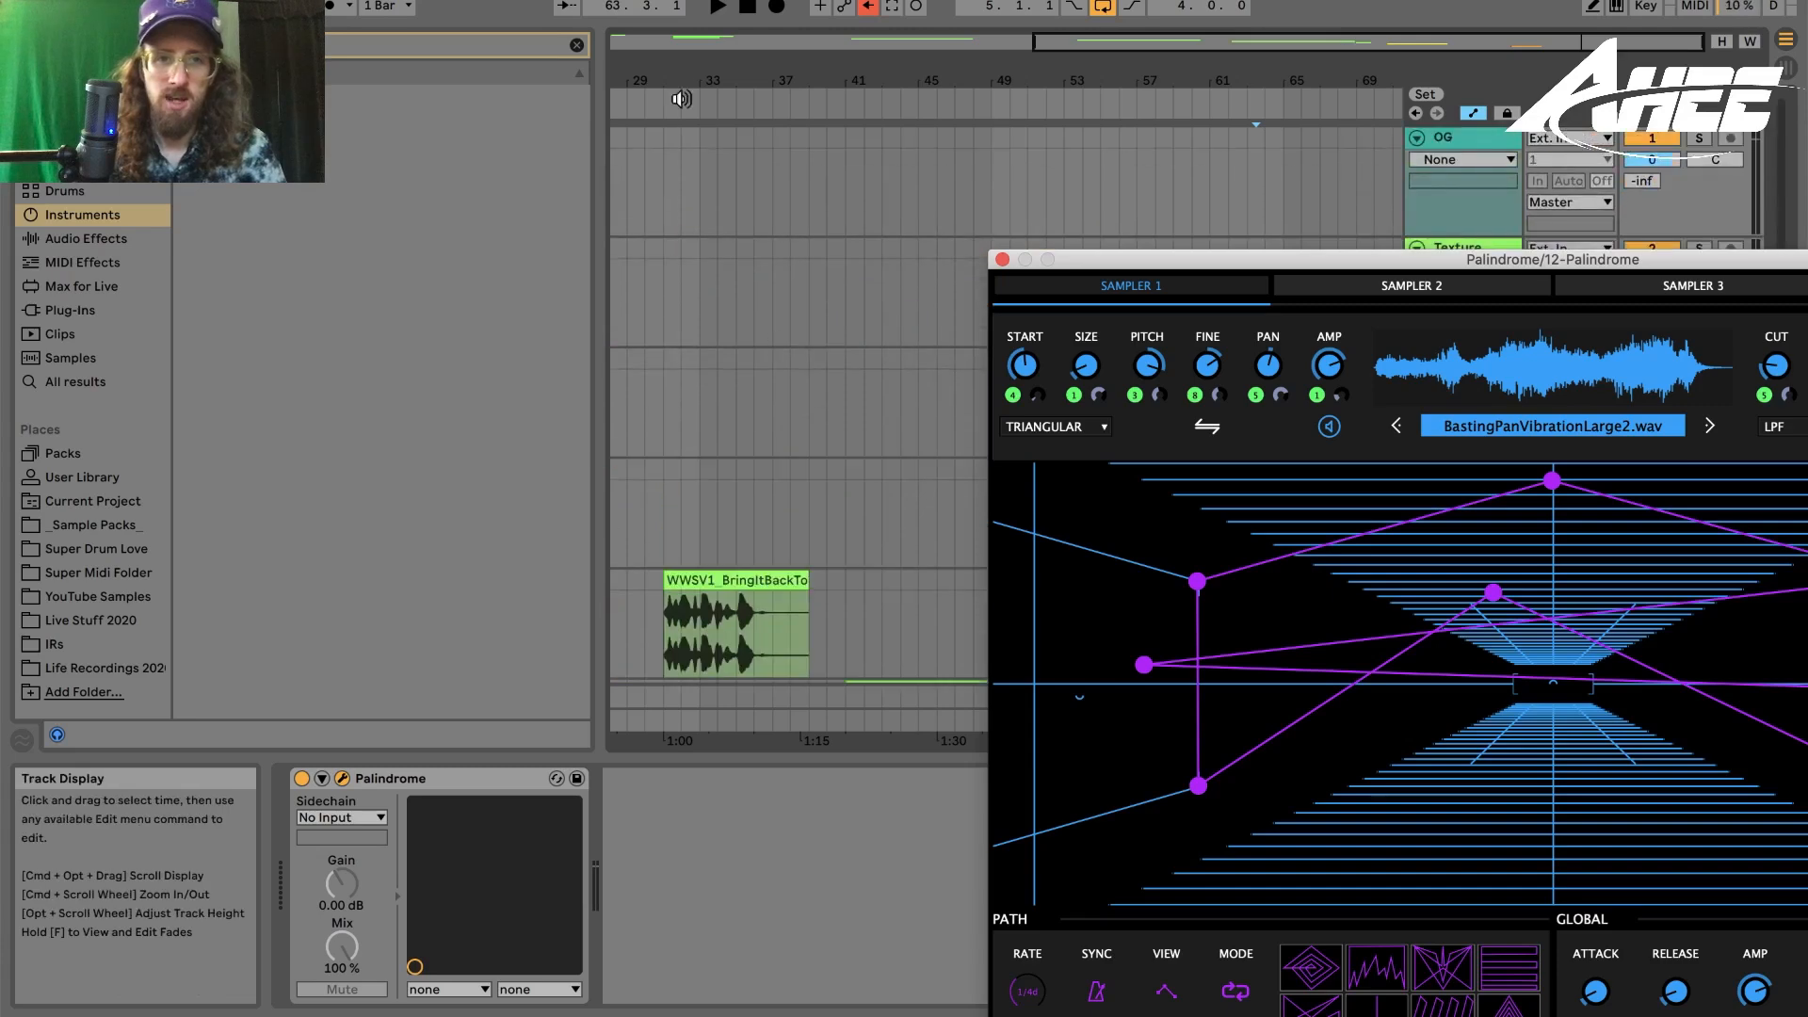
{"action": "left_click", "coordinate": [683, 43]}
{"action": "left_click_drag", "start_coordinate": [619, 138], "coordinate": [1558, 367]}
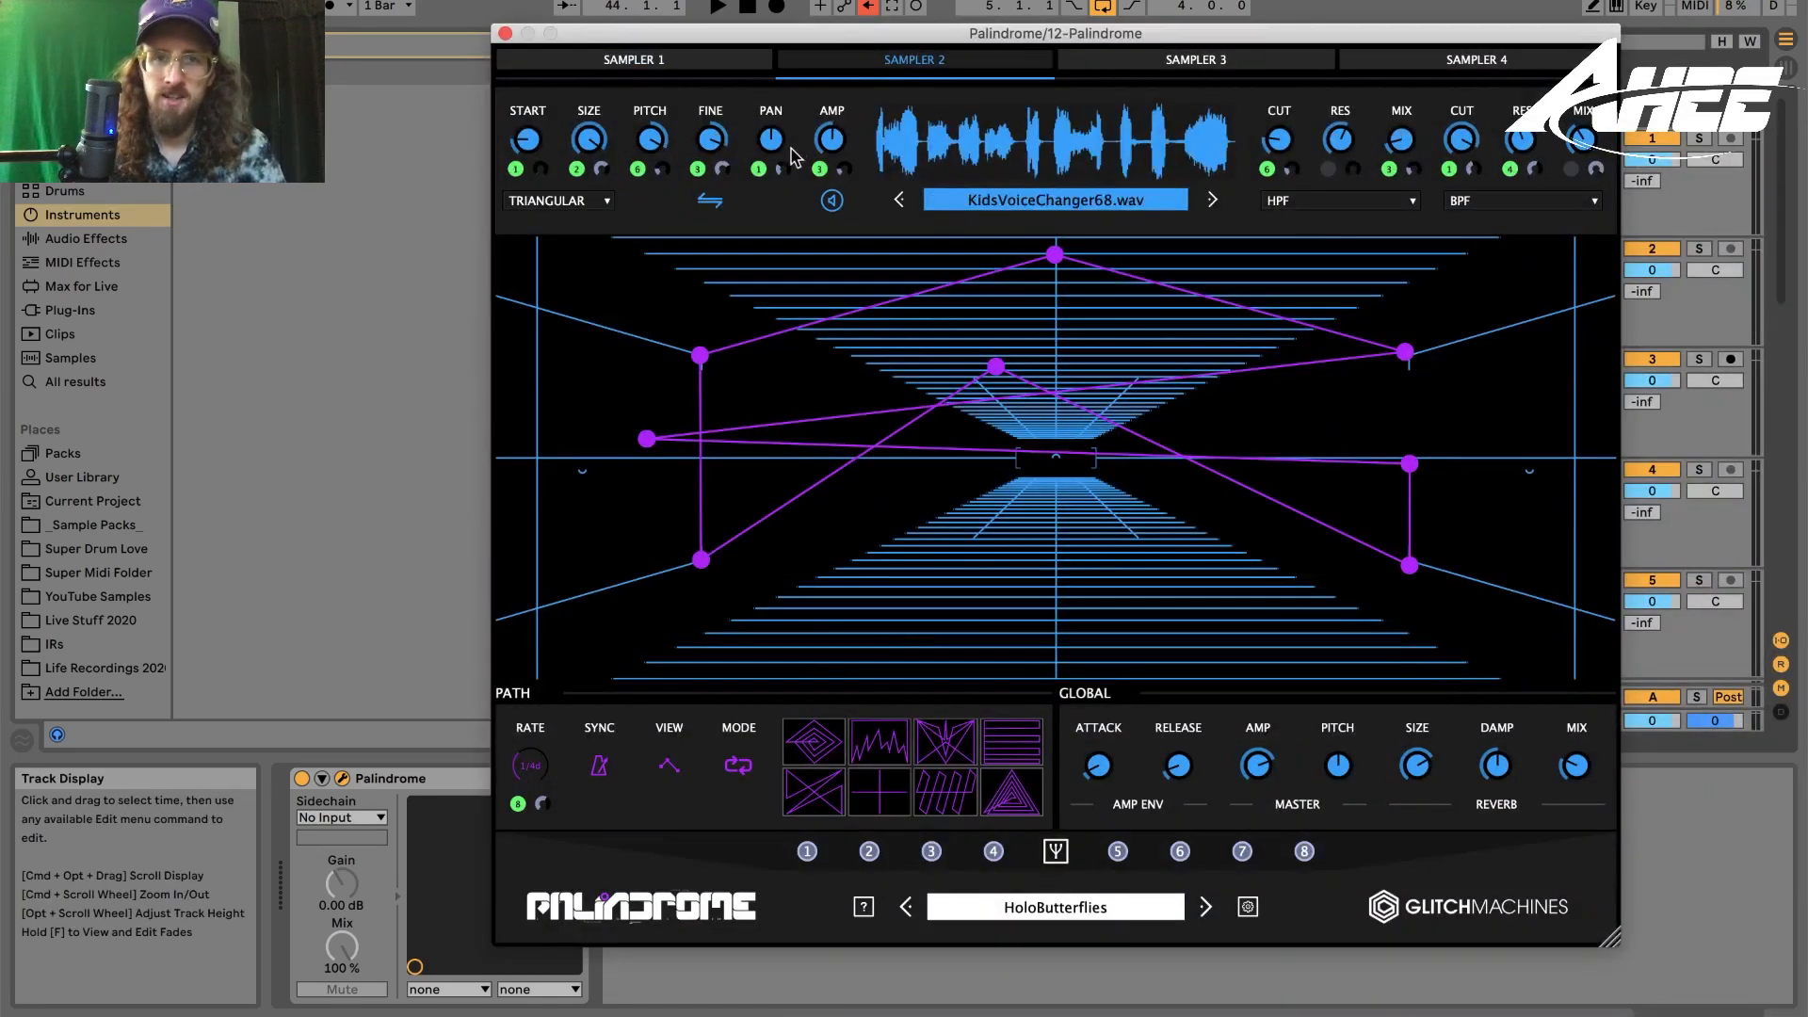
{"action": "left_click", "coordinate": [1107, 63]}
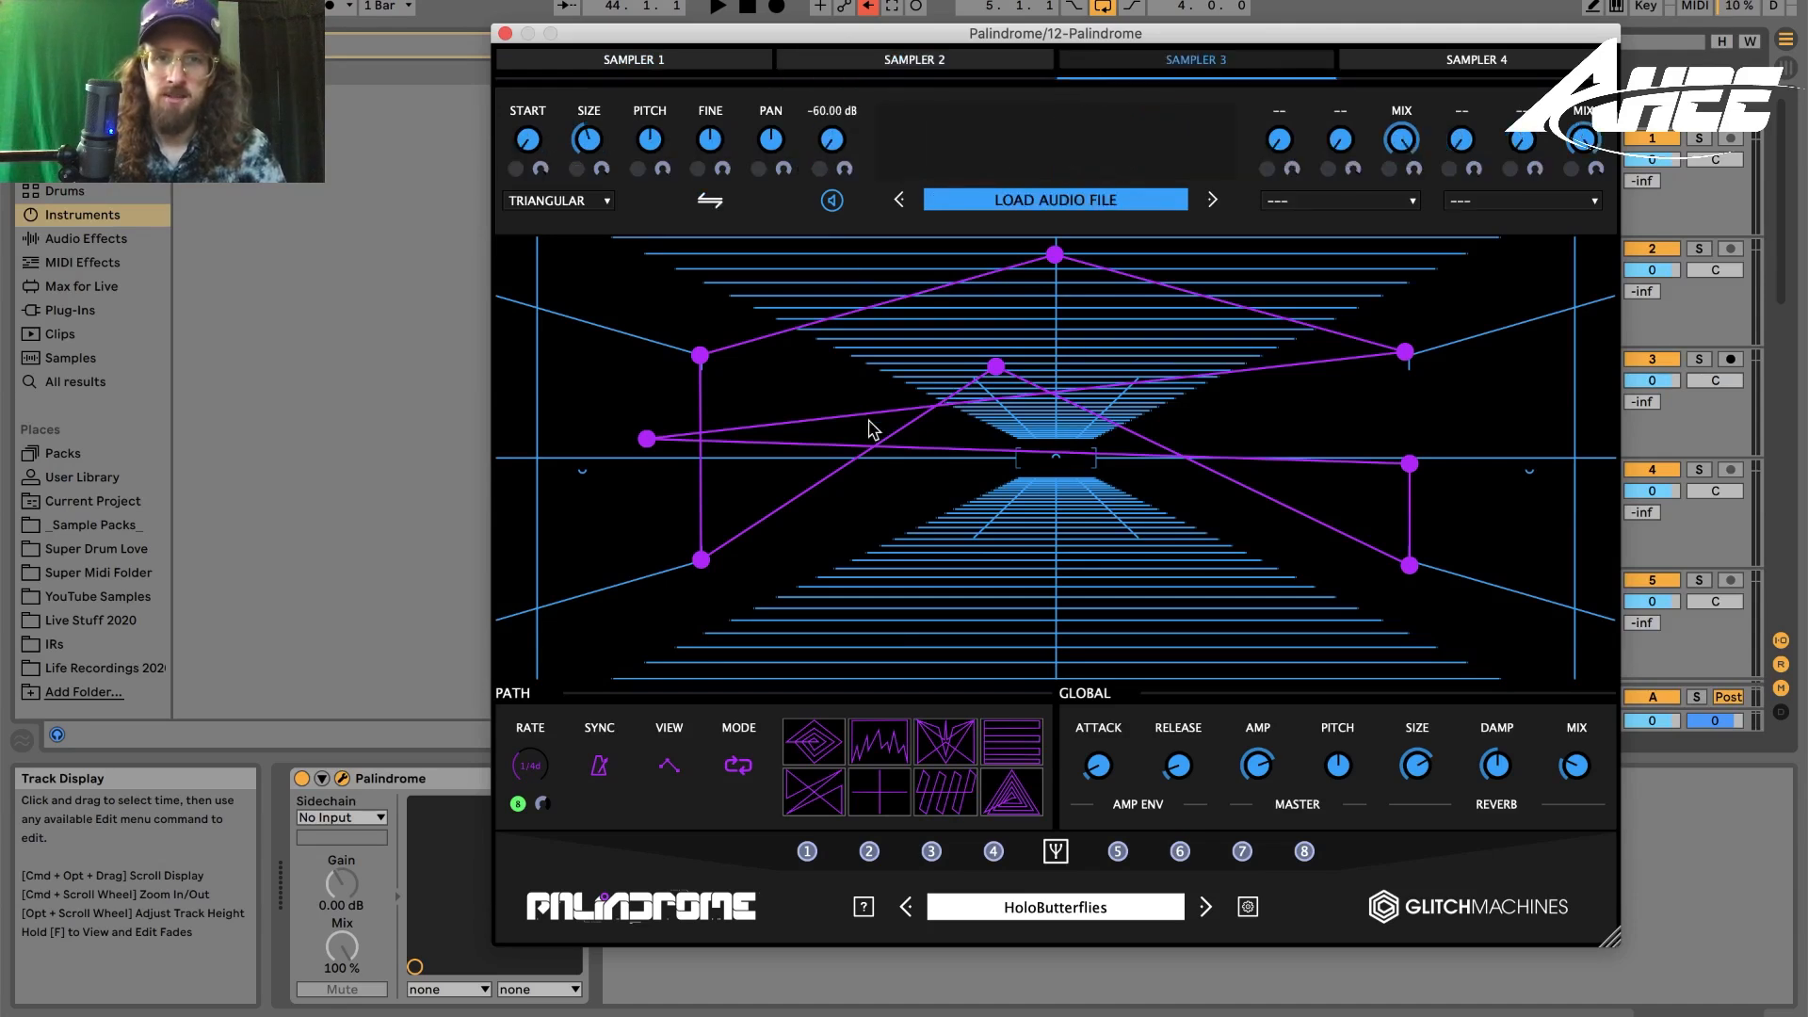
{"action": "left_click", "coordinate": [1457, 64]}
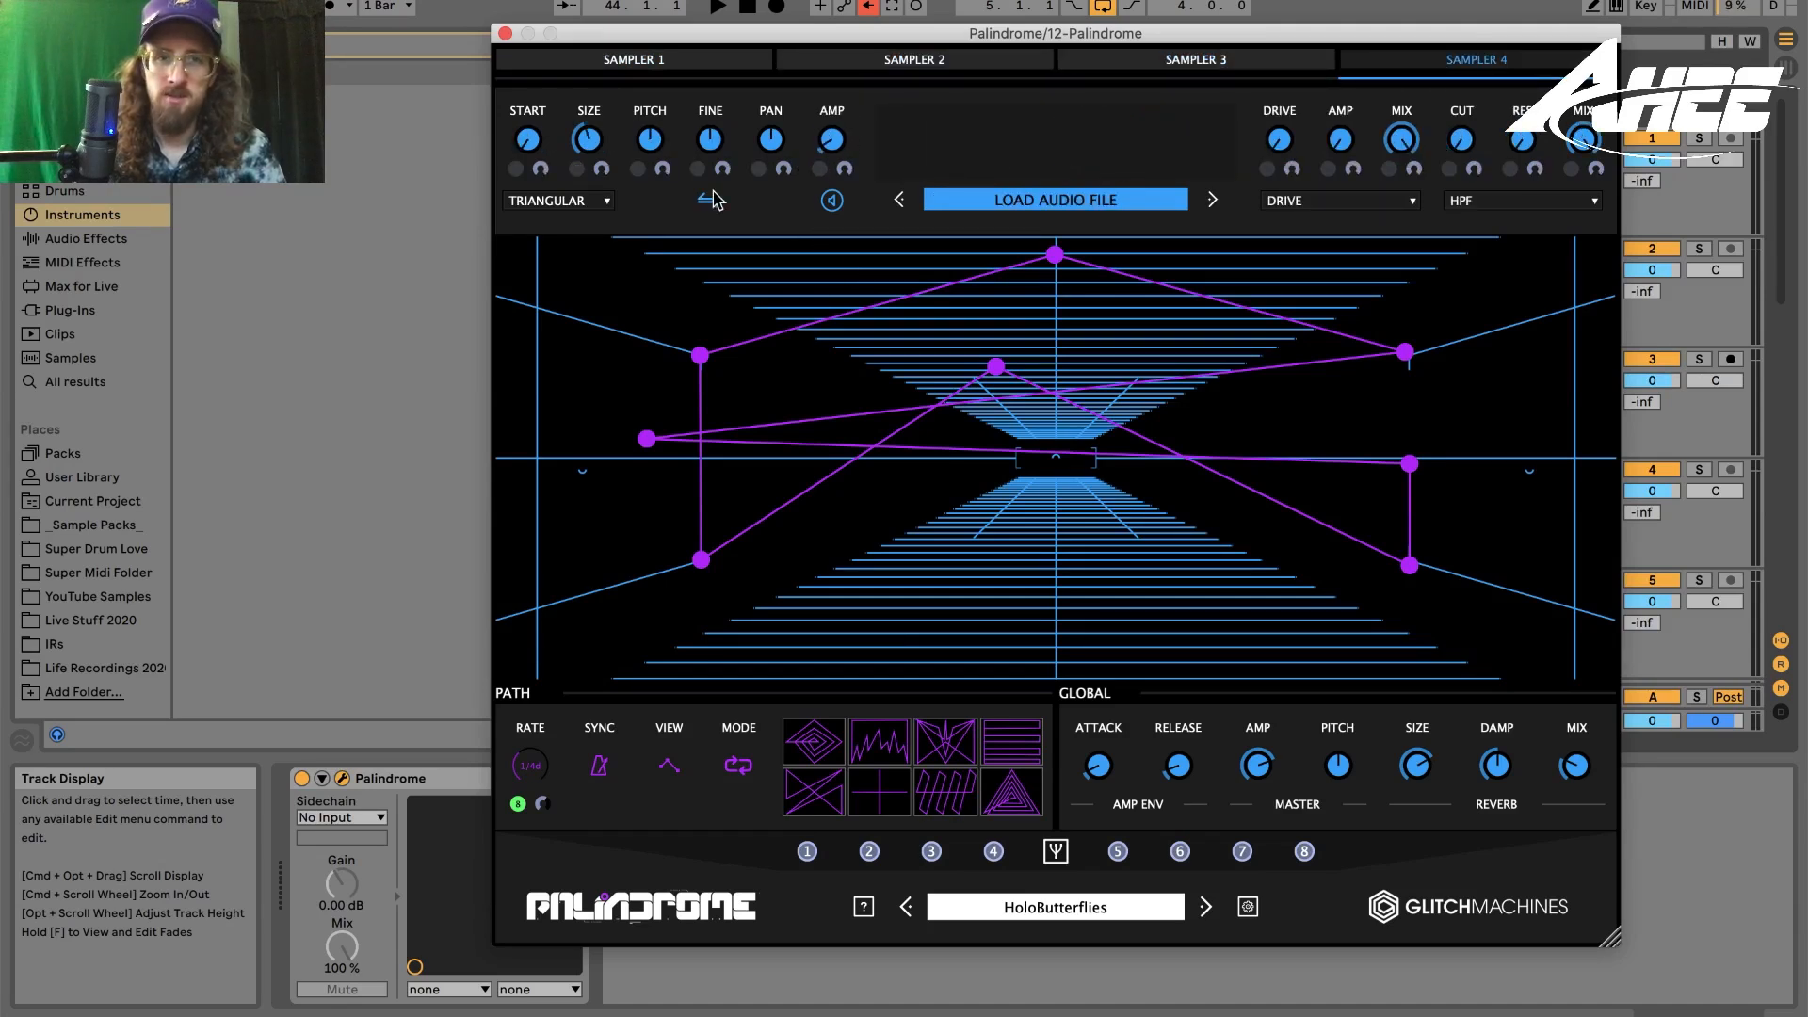
{"action": "left_click", "coordinate": [680, 64]}
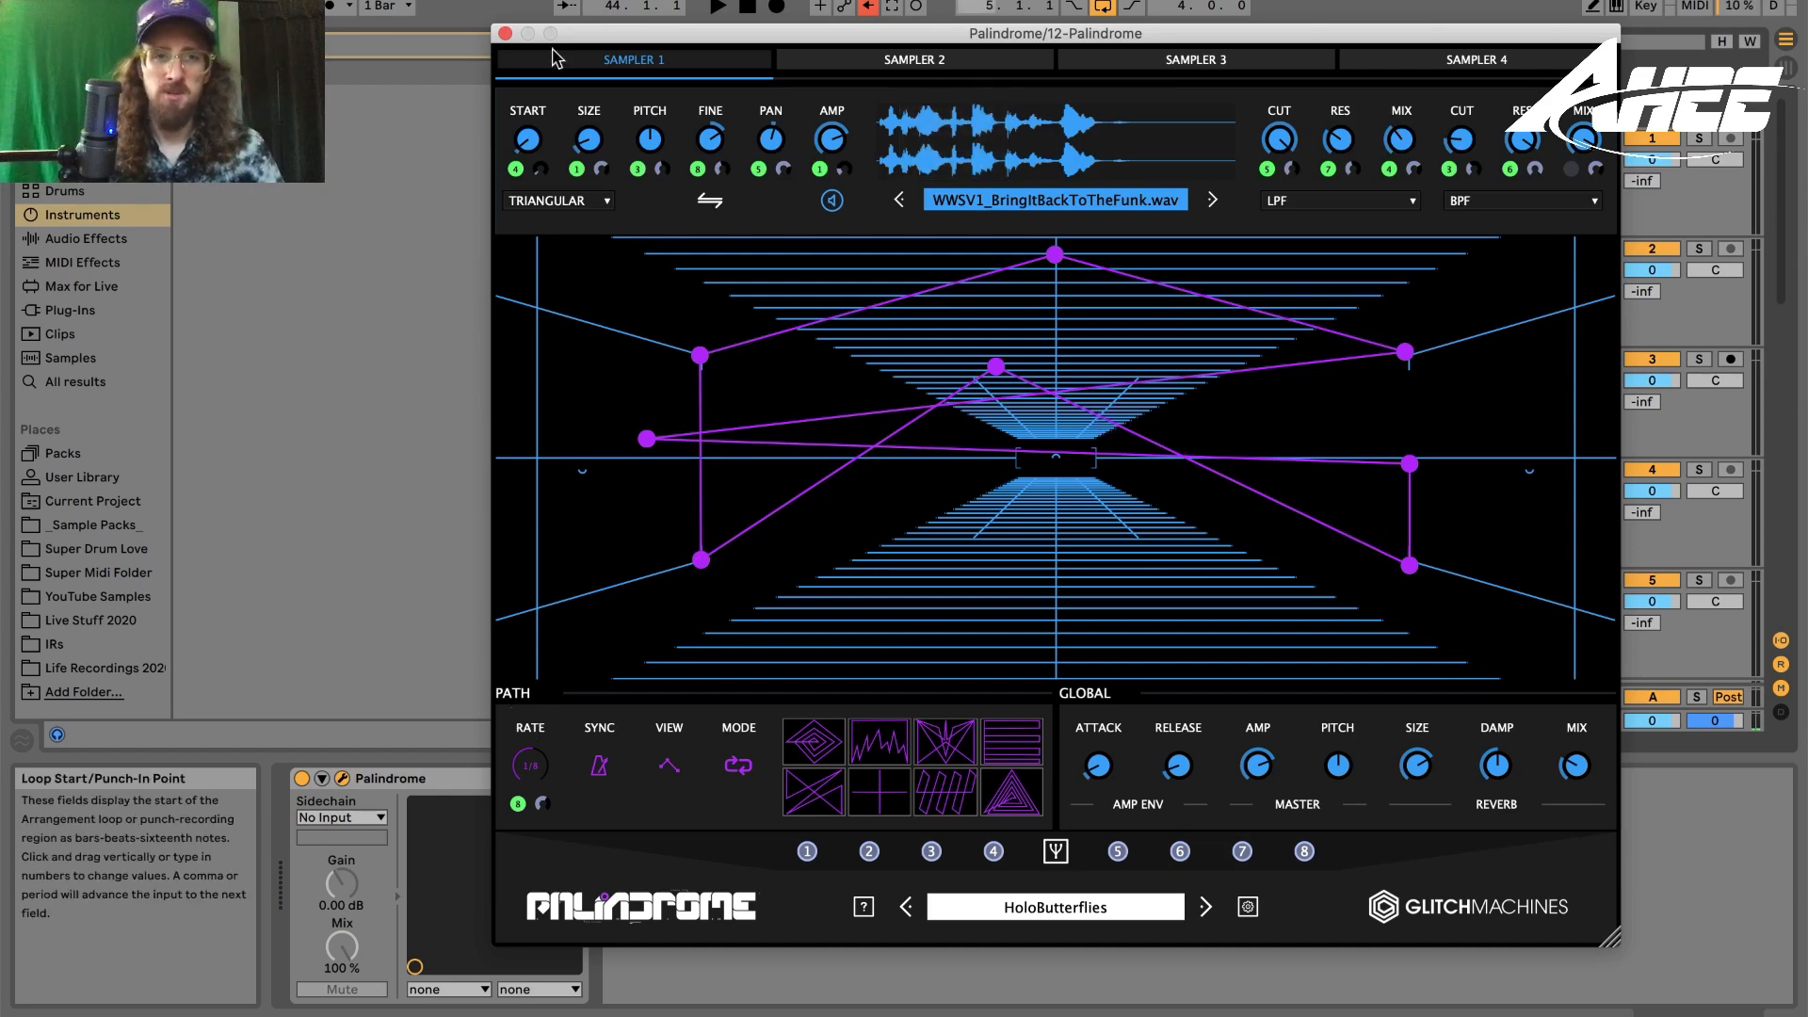
{"action": "left_click", "coordinate": [505, 34]}
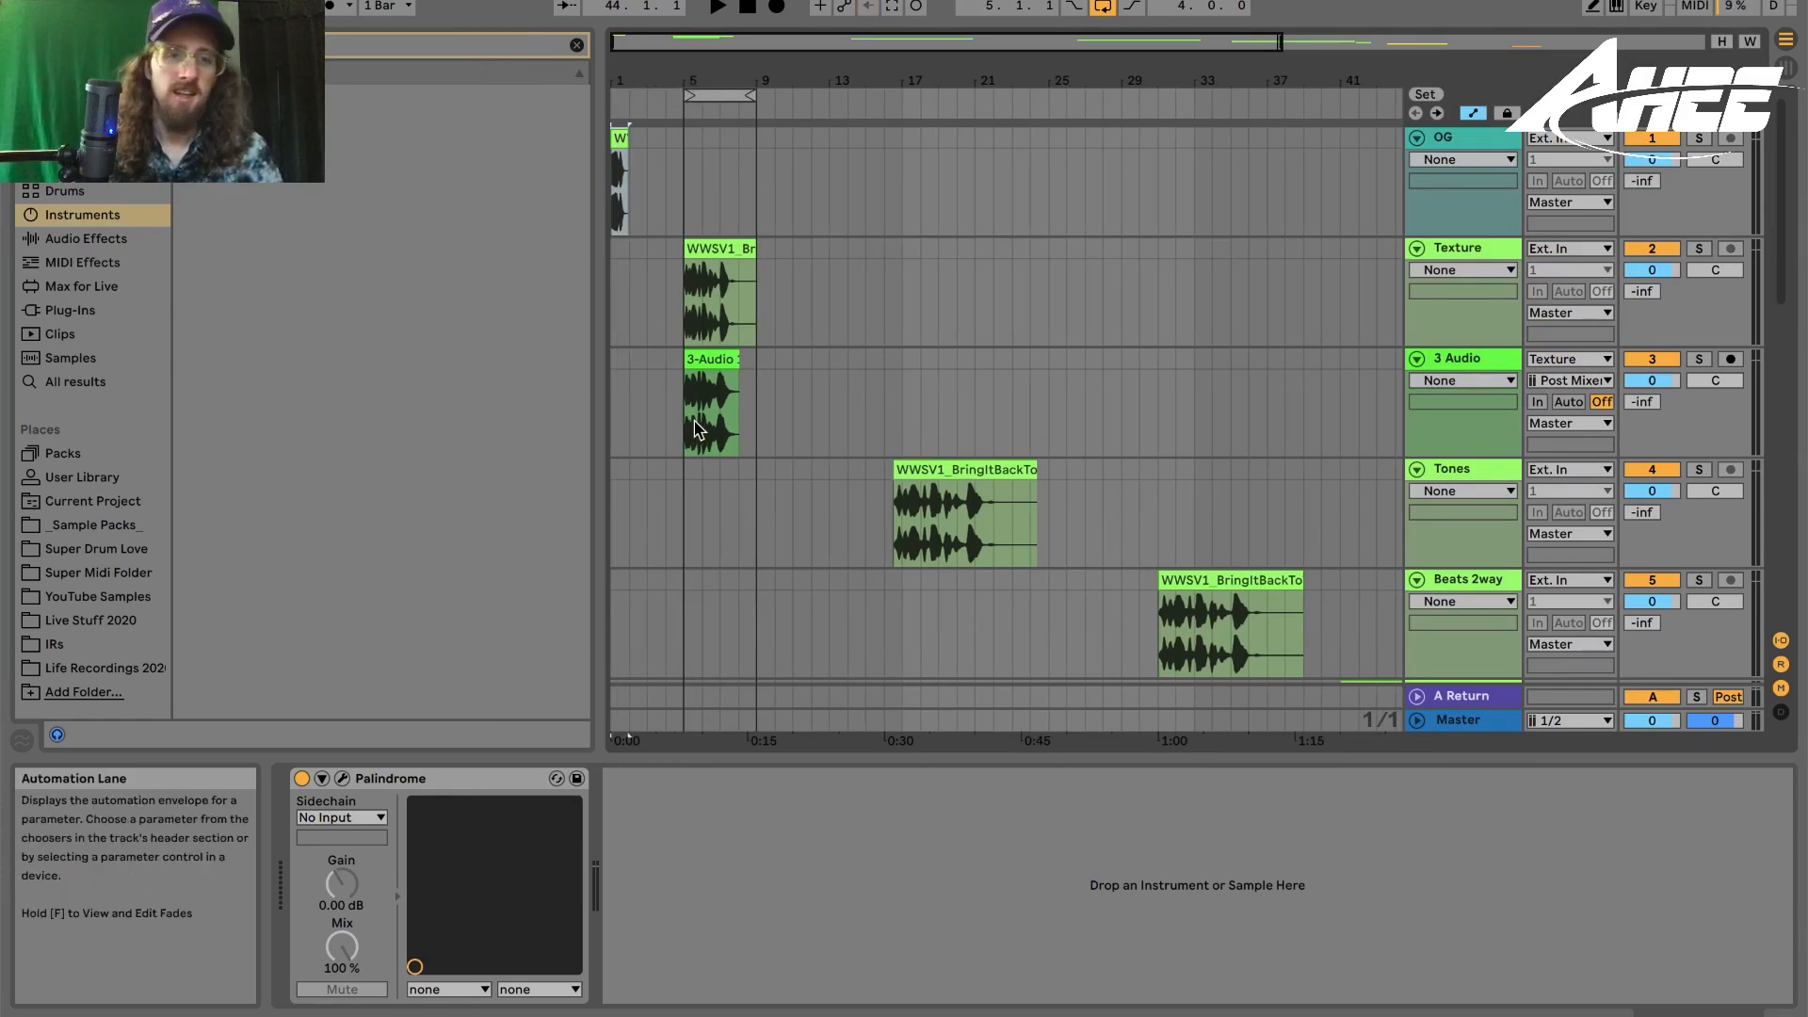
- Review the arrangement's clips, opening the 3 Audio texture clip and the AHEE's Simple Granular MIDI clip
{"action": "double_click", "coordinate": [717, 296]}
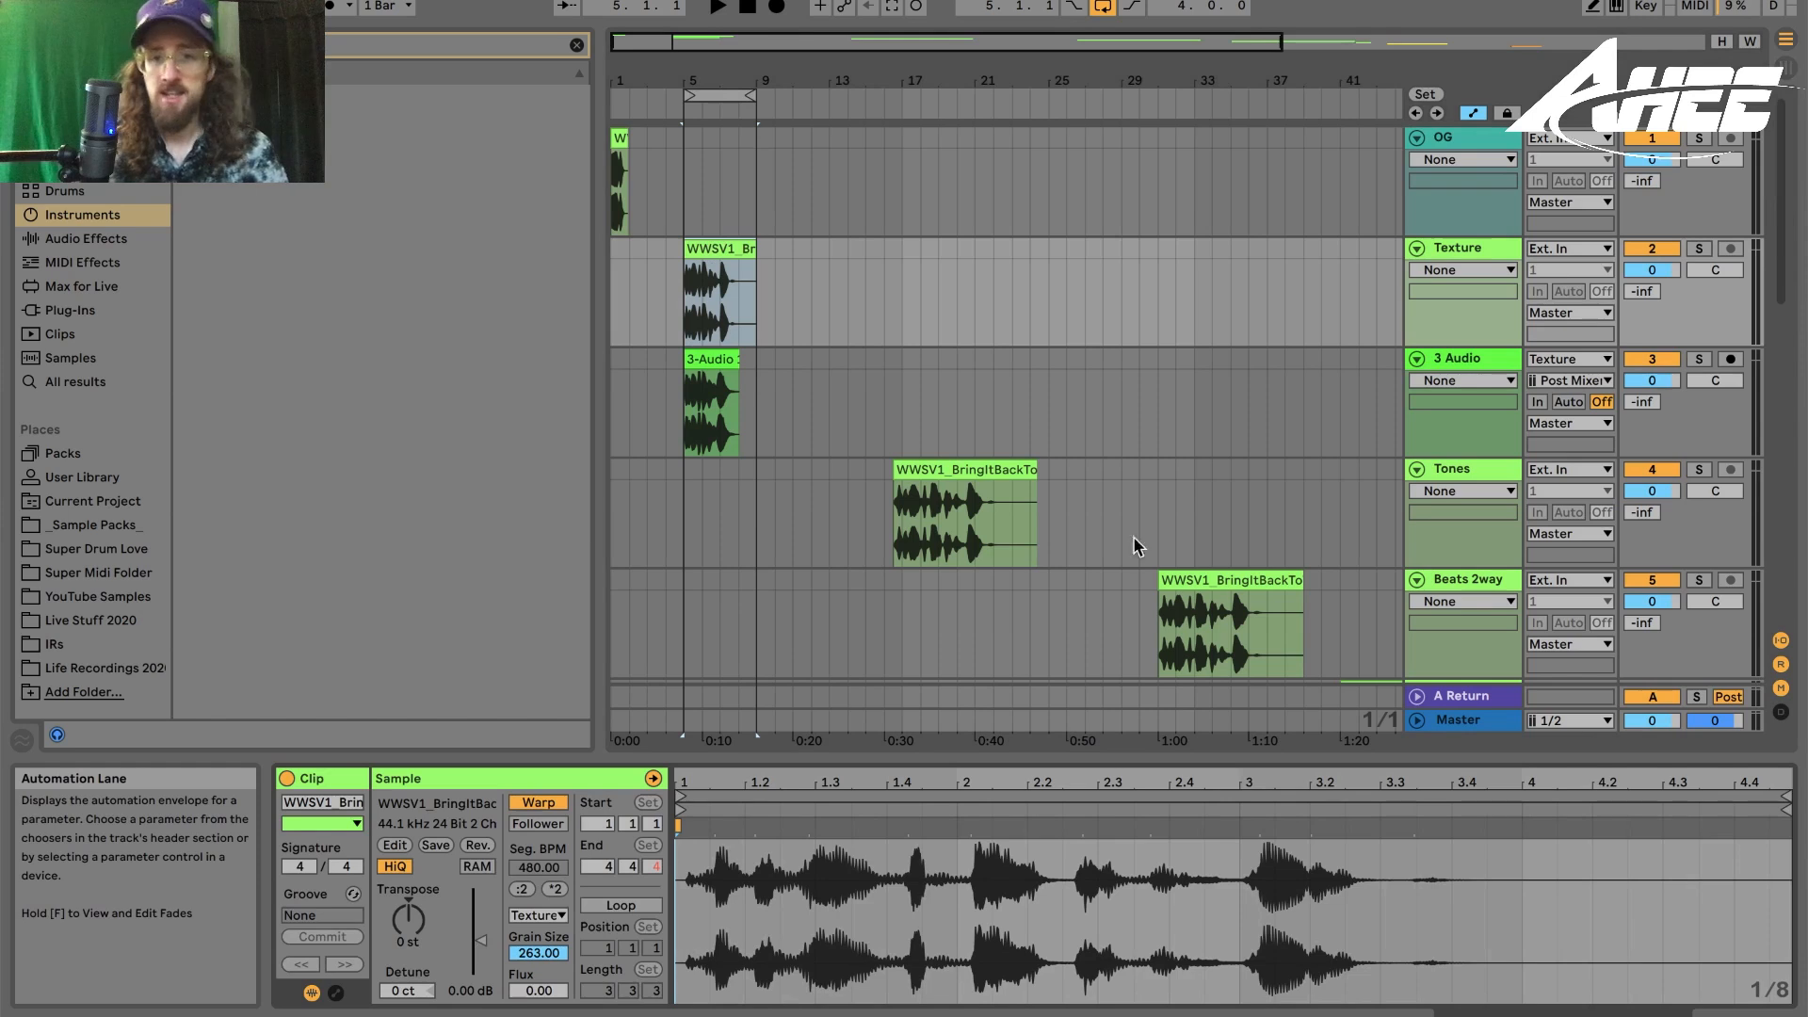
{"action": "scroll", "coordinate": [863, 346], "scroll_direction": "right", "scroll_amount": 10}
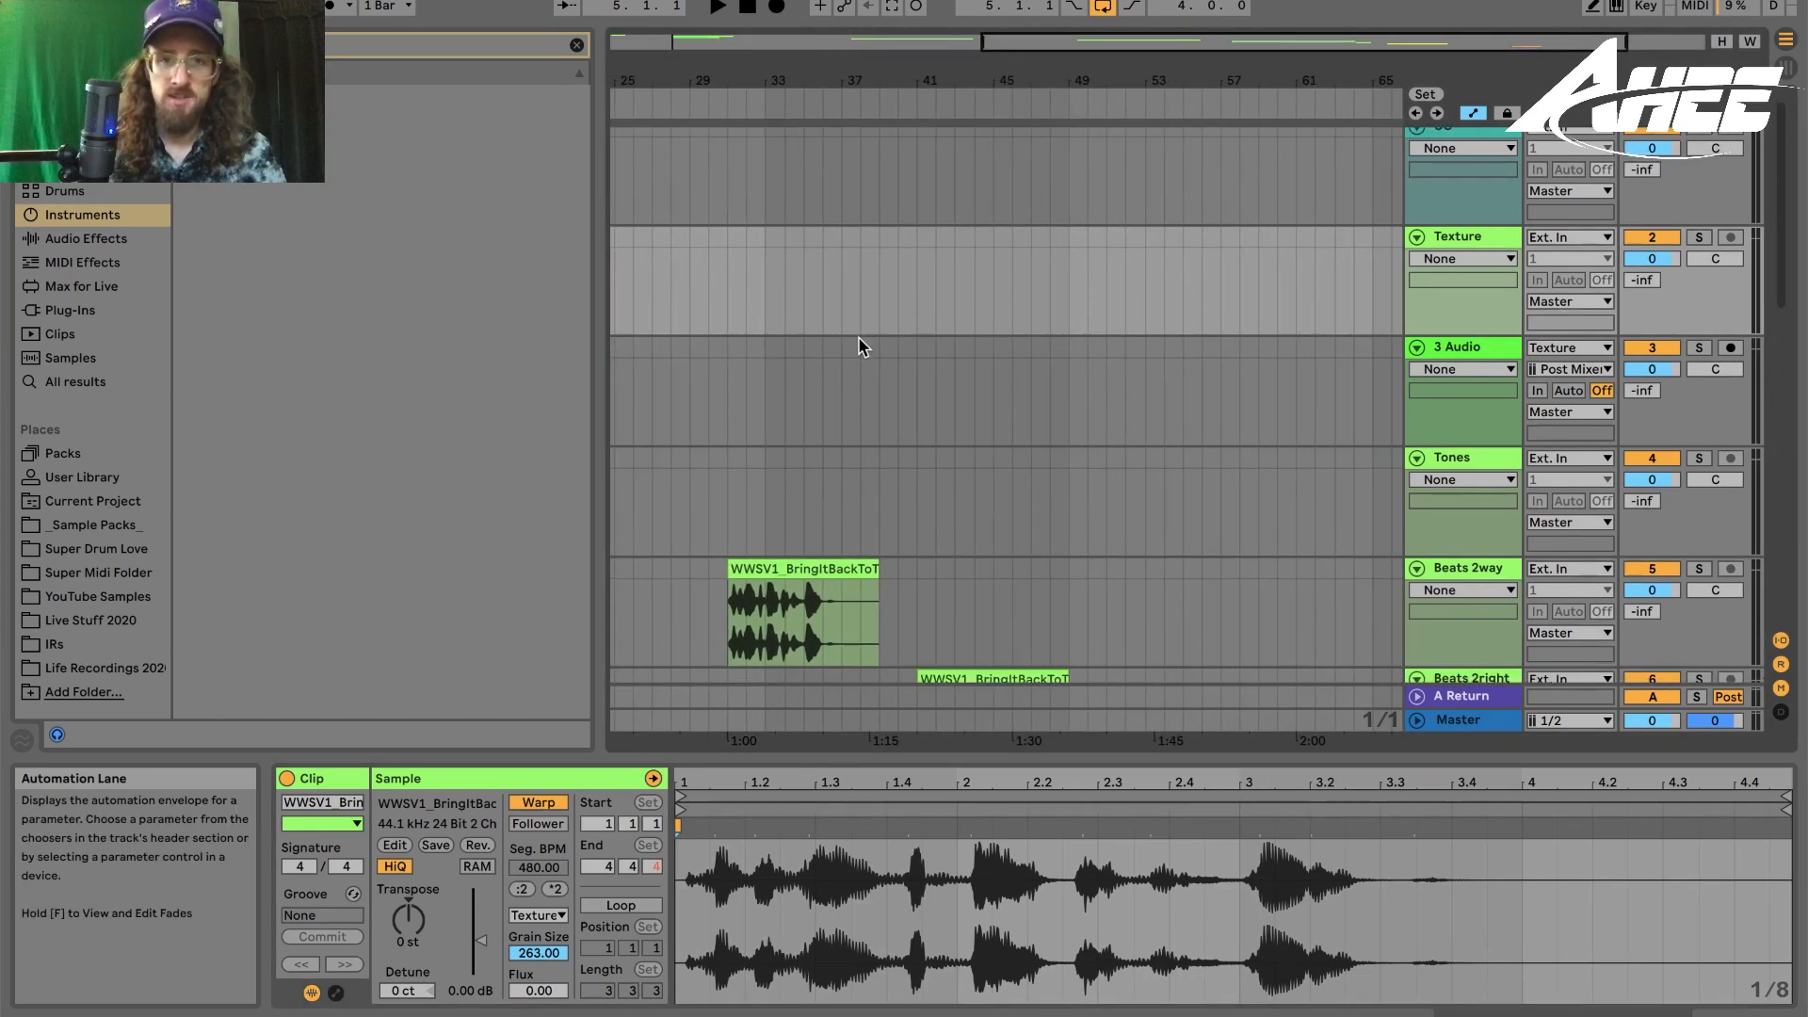
{"action": "scroll", "coordinate": [781, 191], "scroll_direction": "right", "scroll_amount": 3}
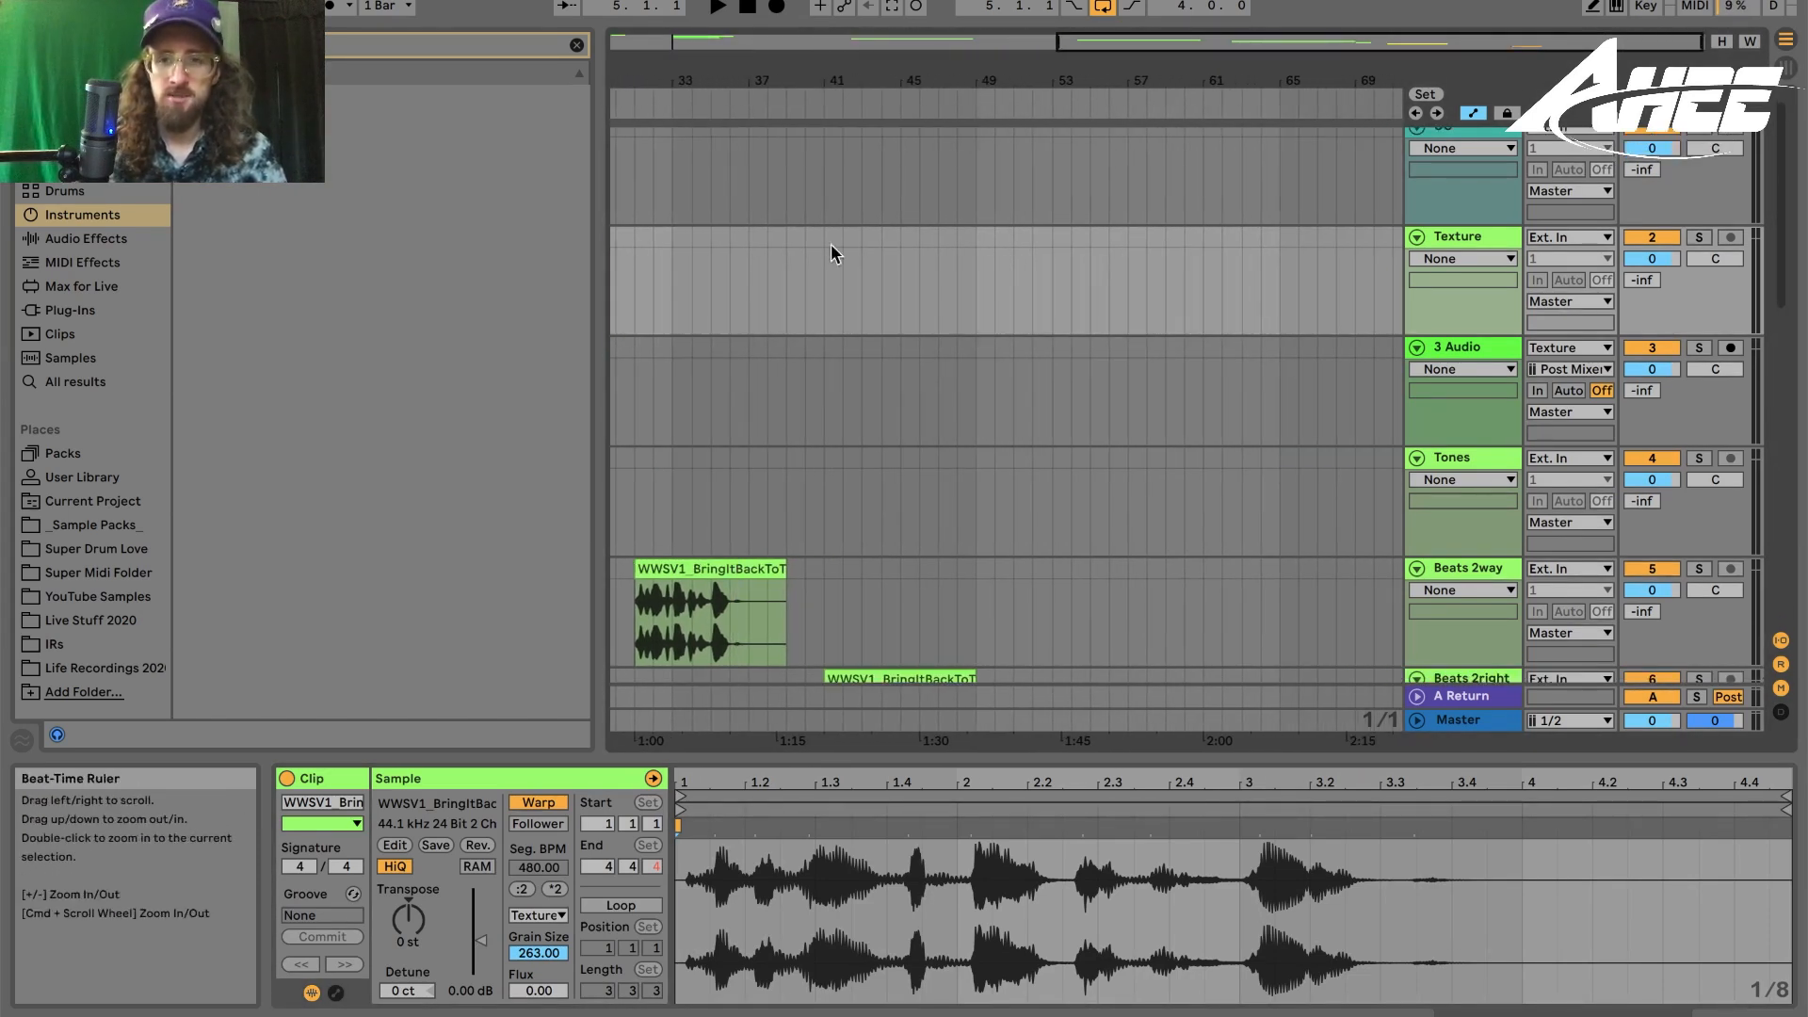
{"action": "scroll", "coordinate": [1008, 389], "scroll_direction": "down", "scroll_amount": 10}
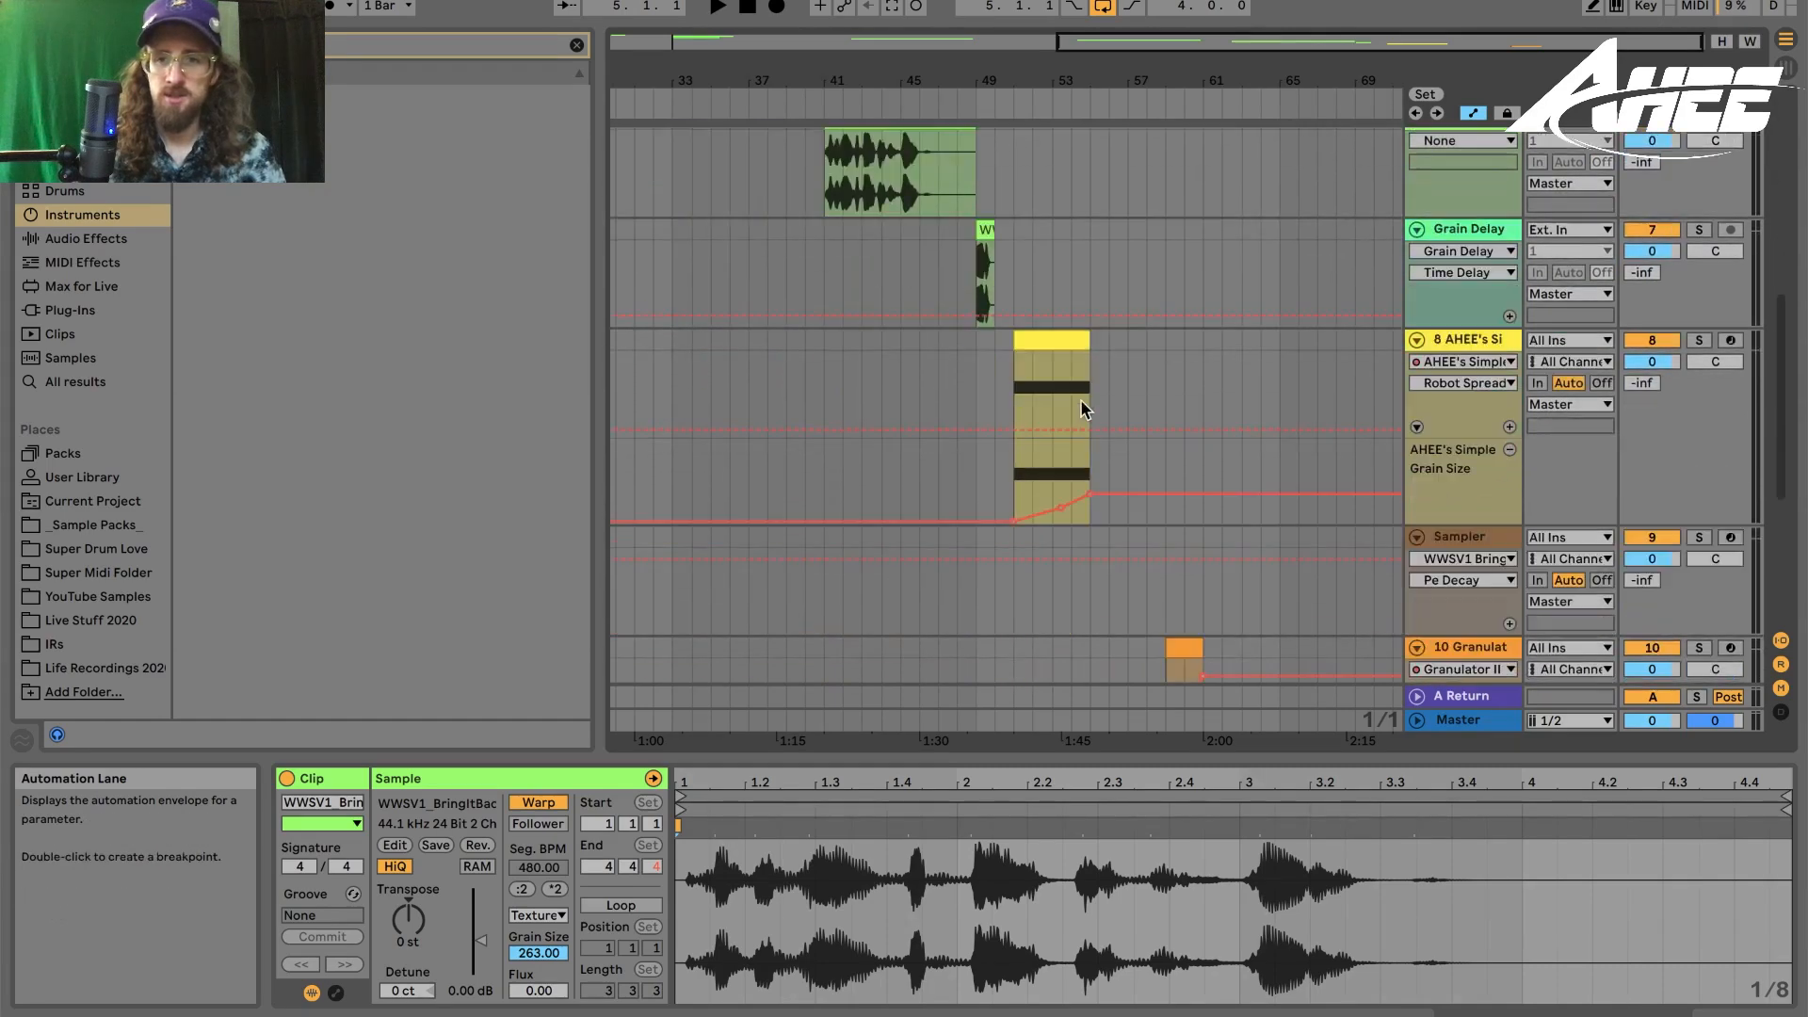
{"action": "left_click", "coordinate": [1057, 343]}
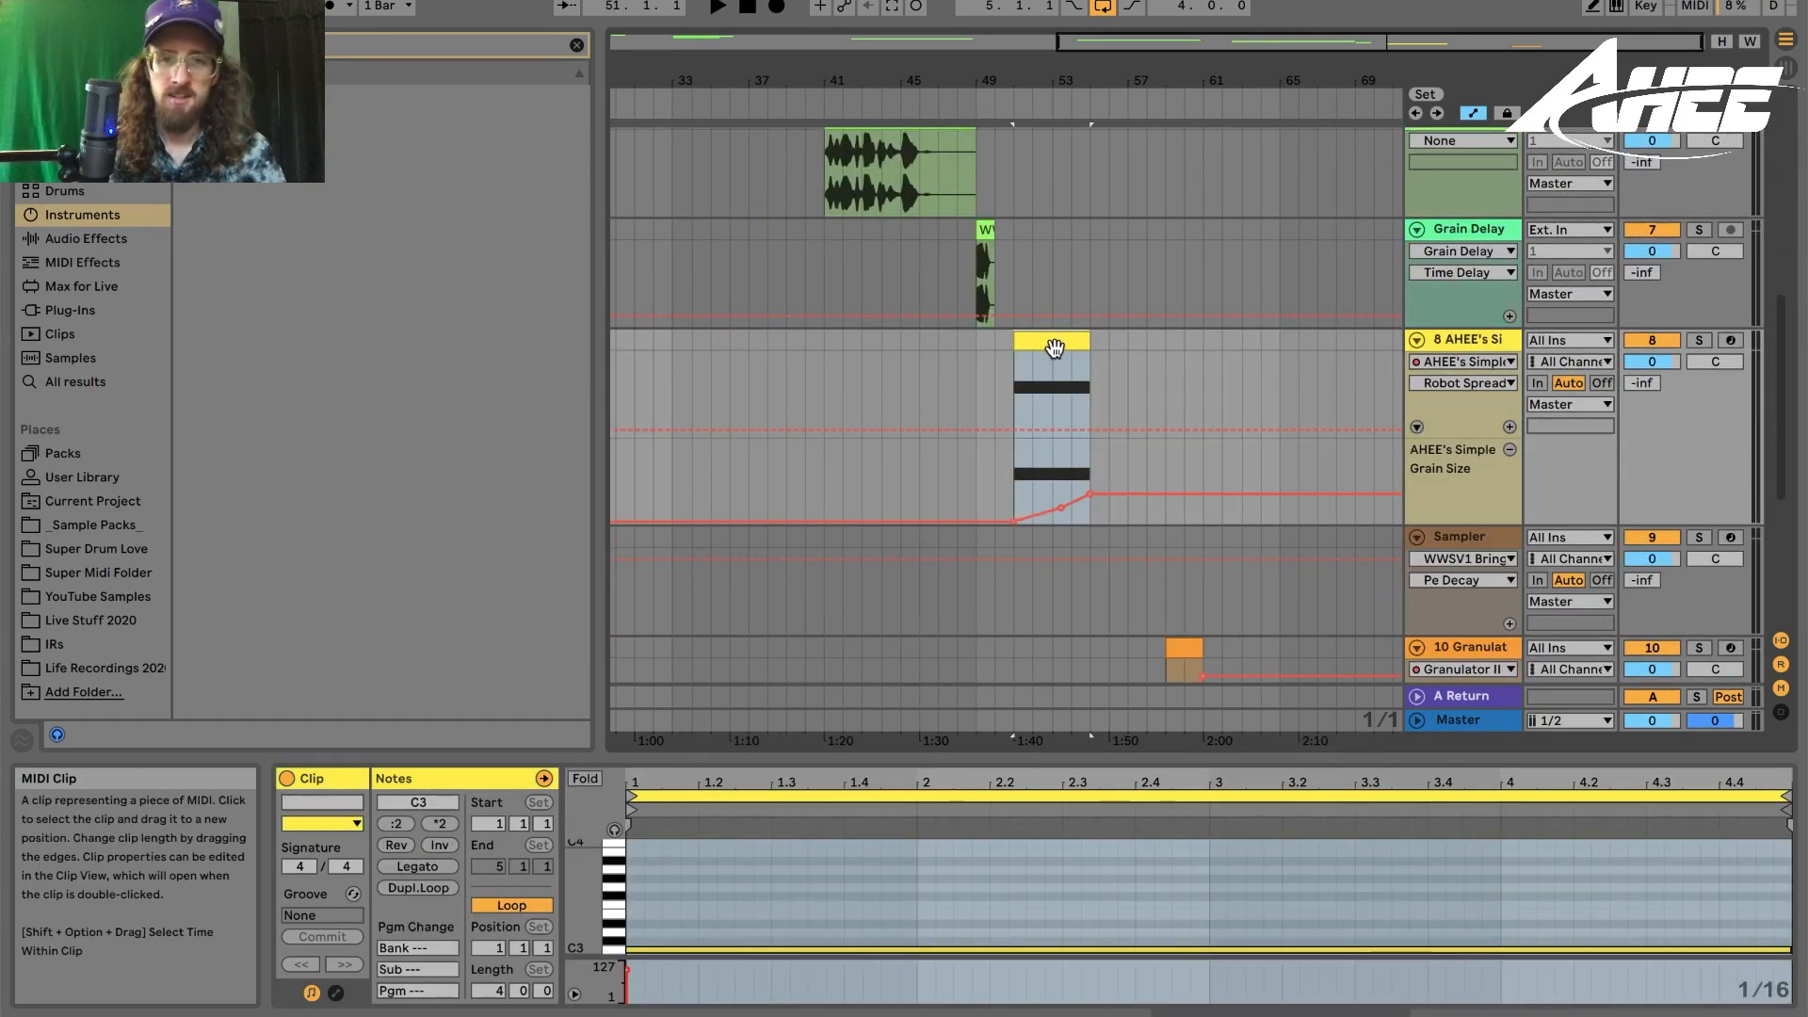
{"action": "left_click_drag", "start_coordinate": [1211, 81], "coordinate": [1209, 79]}
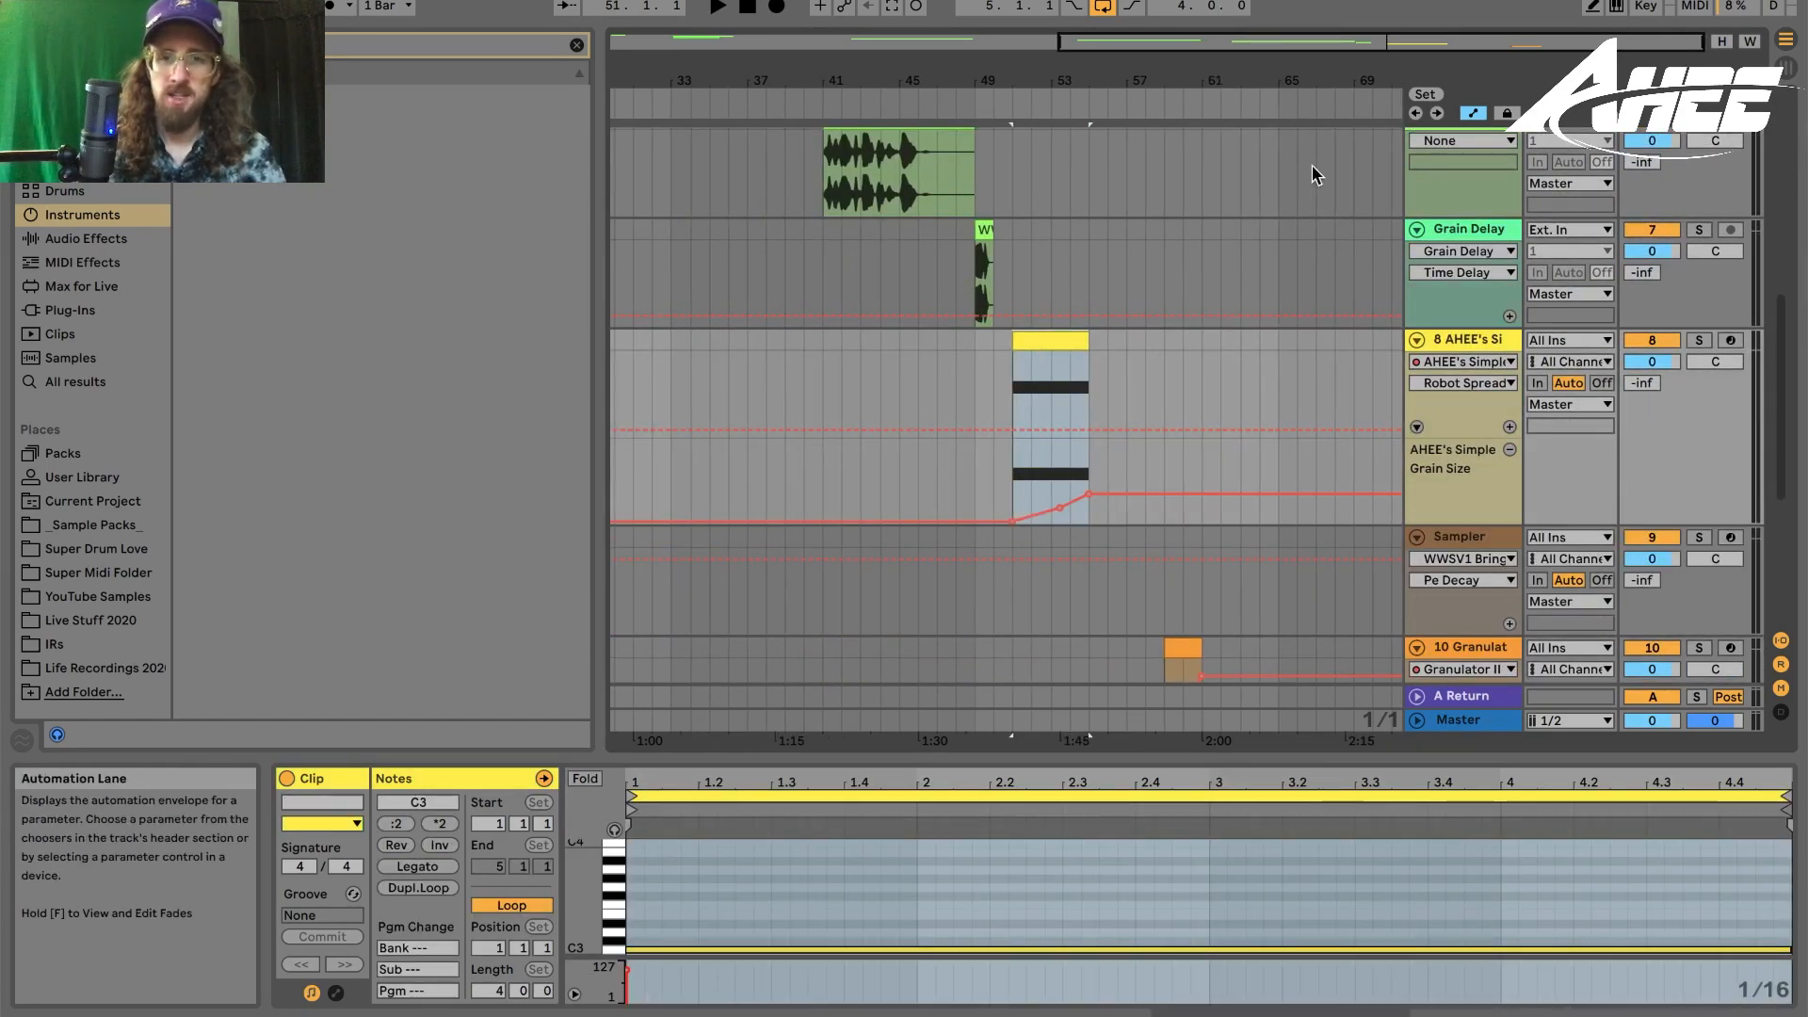
- Review the devices on the Granulator II, Grain Scanner and AHEE's Simple Granular tracks
{"action": "scroll", "coordinate": [1305, 322], "scroll_direction": "down", "scroll_amount": 5}
{"action": "left_click", "coordinate": [1507, 381]}
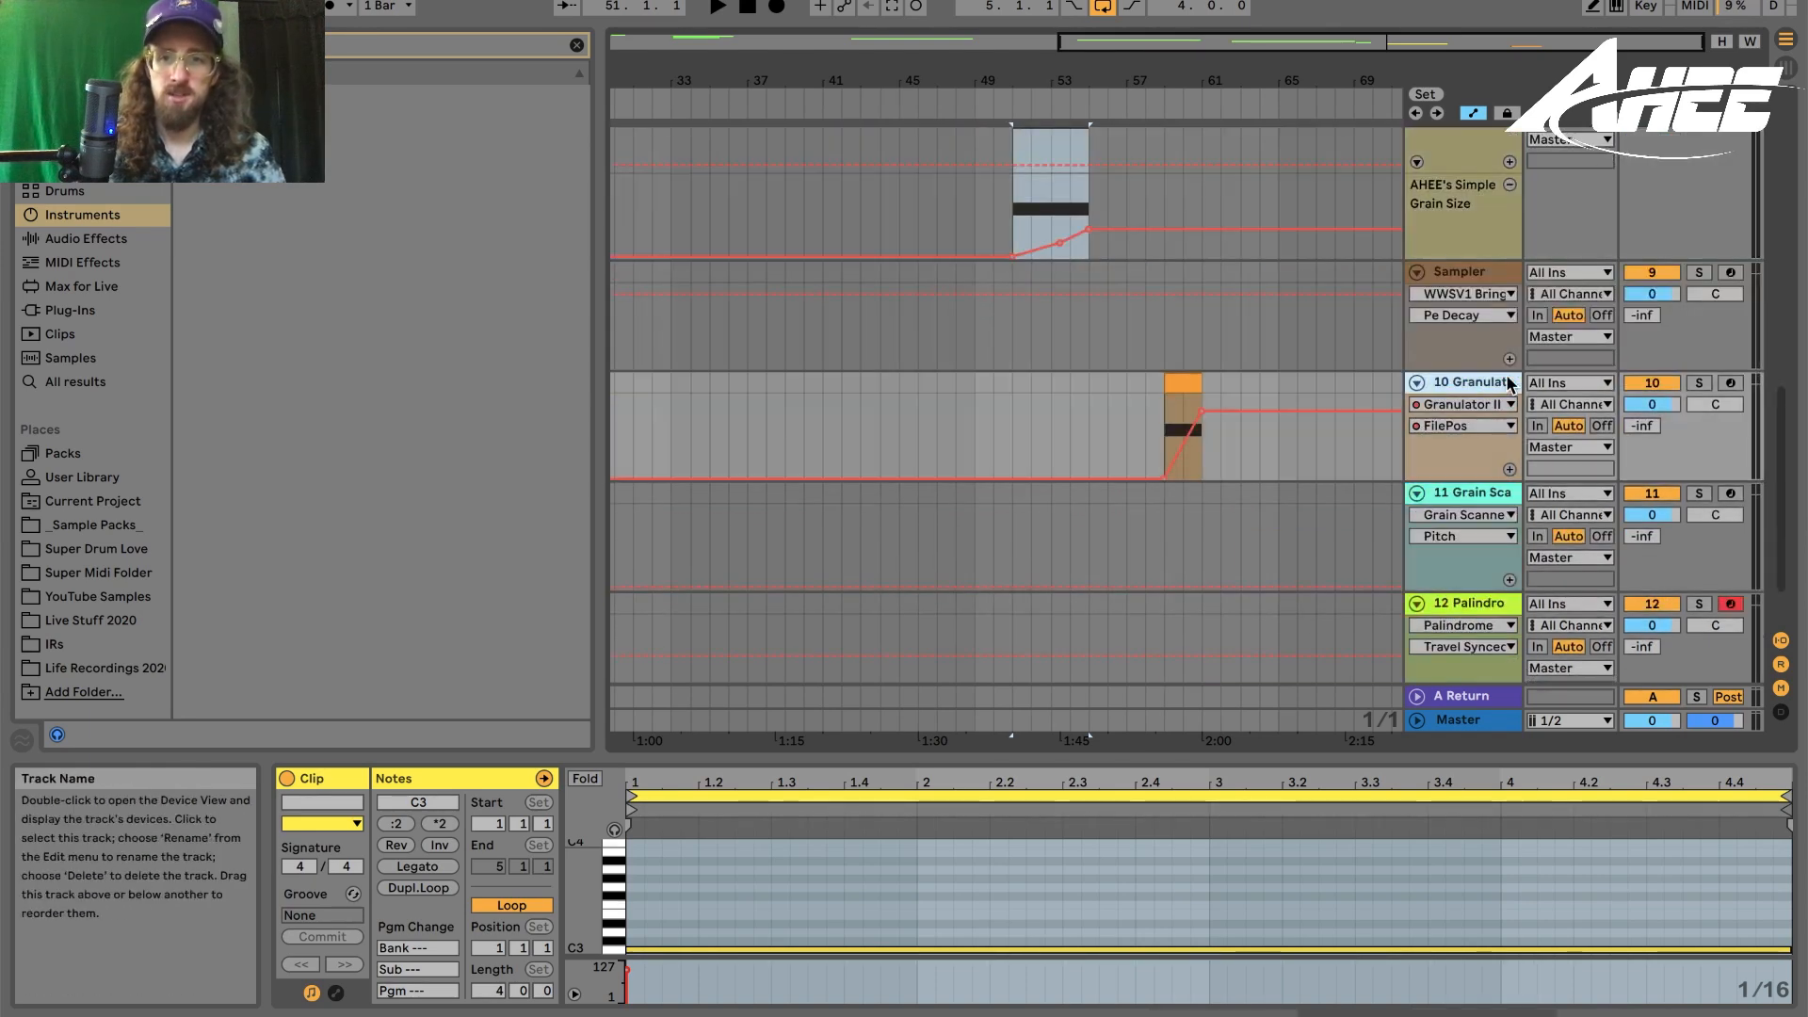
{"action": "left_click", "coordinate": [1462, 492]}
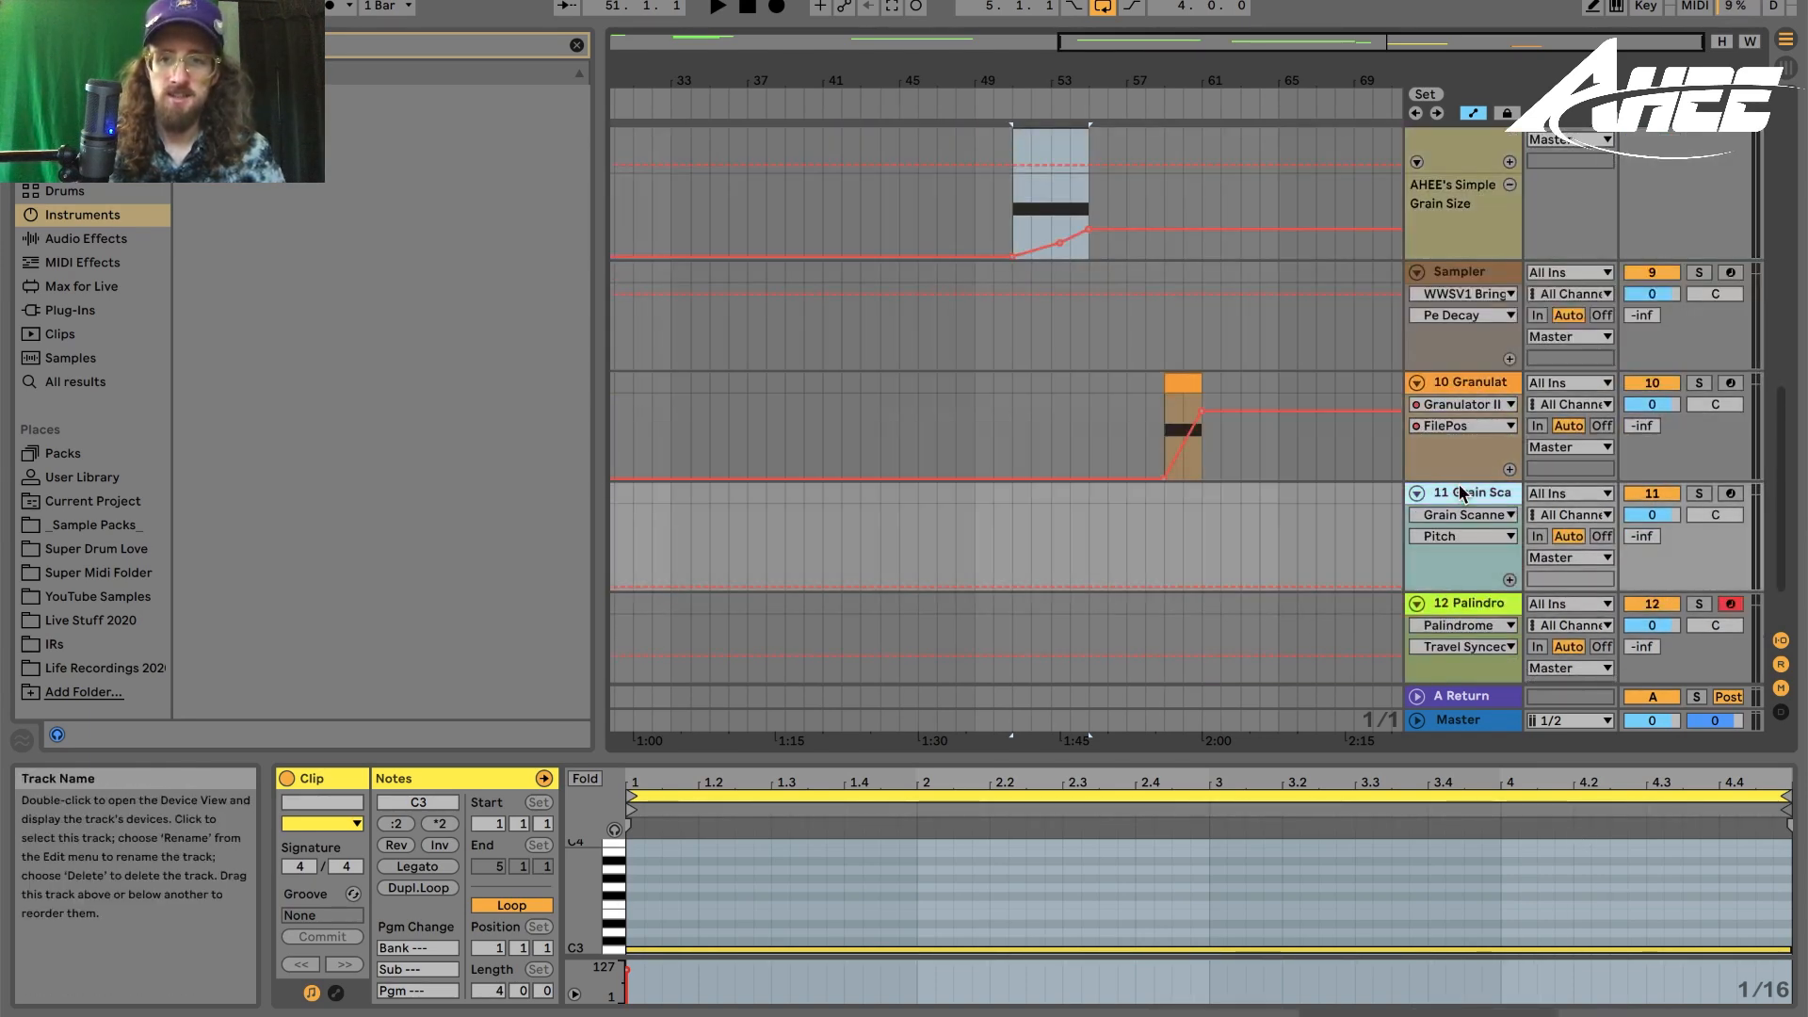
{"action": "left_click", "coordinate": [1663, 1015]}
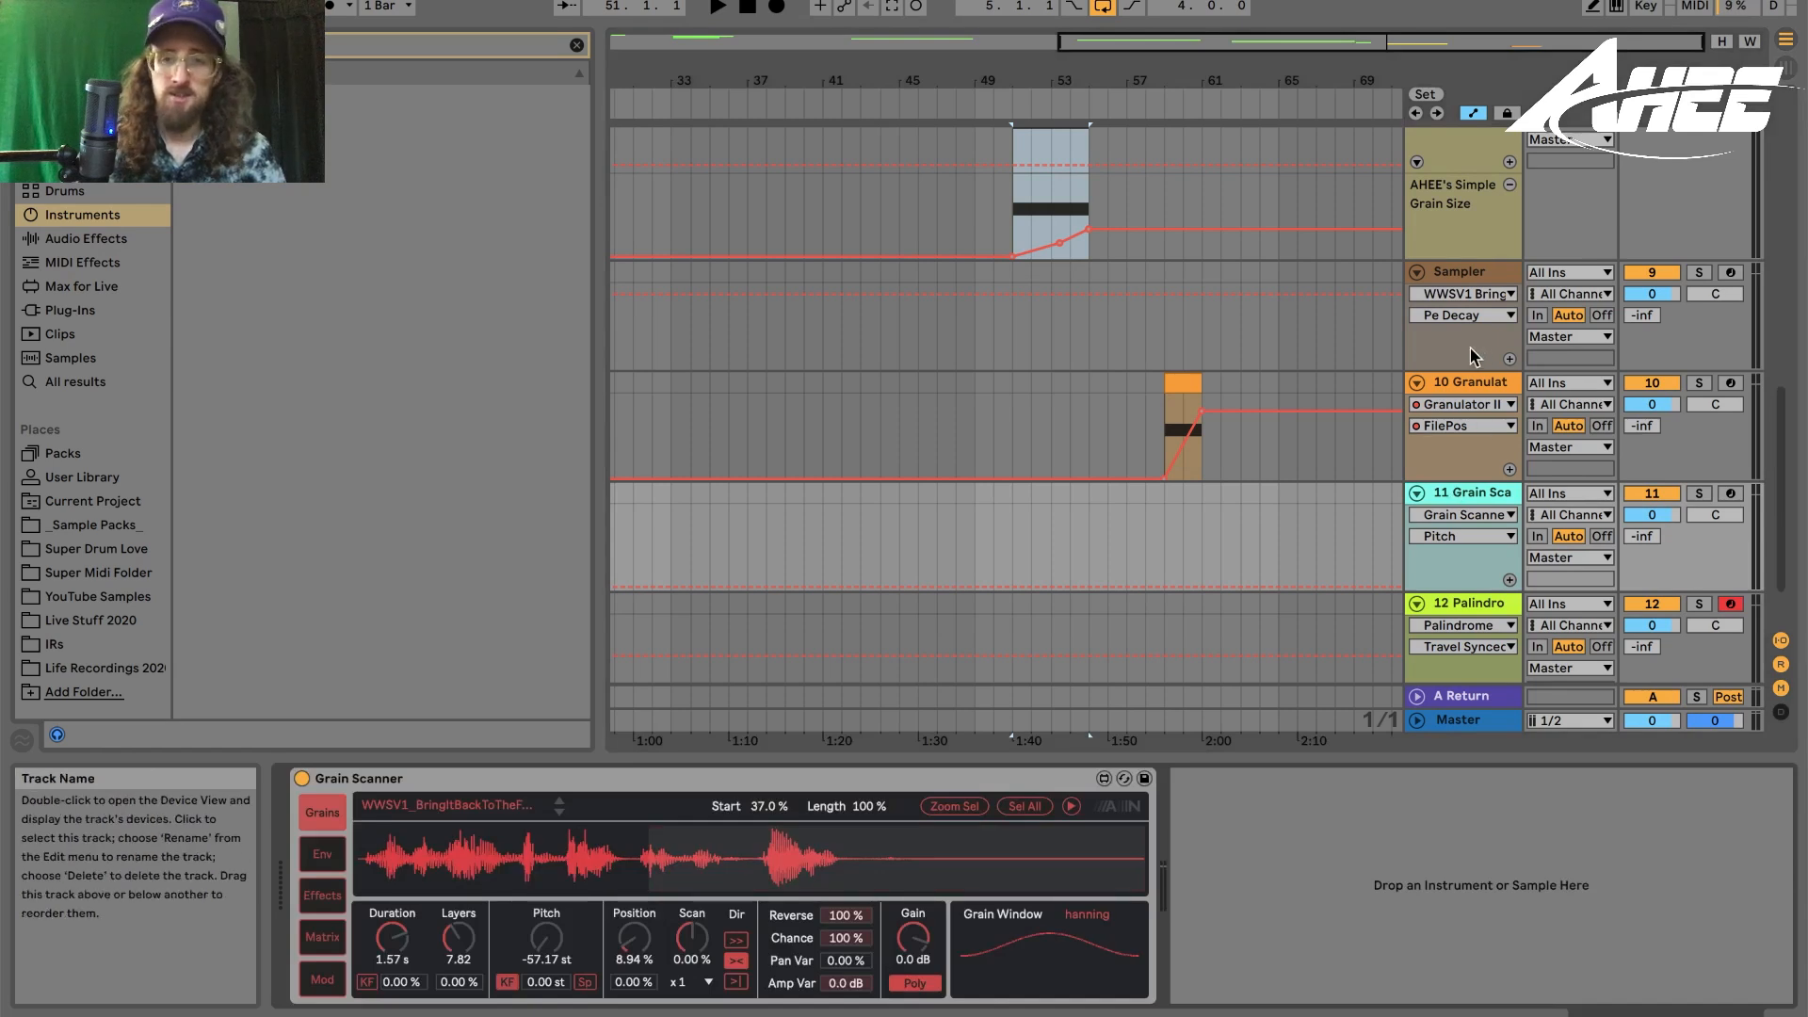
{"action": "left_click", "coordinate": [1476, 386]}
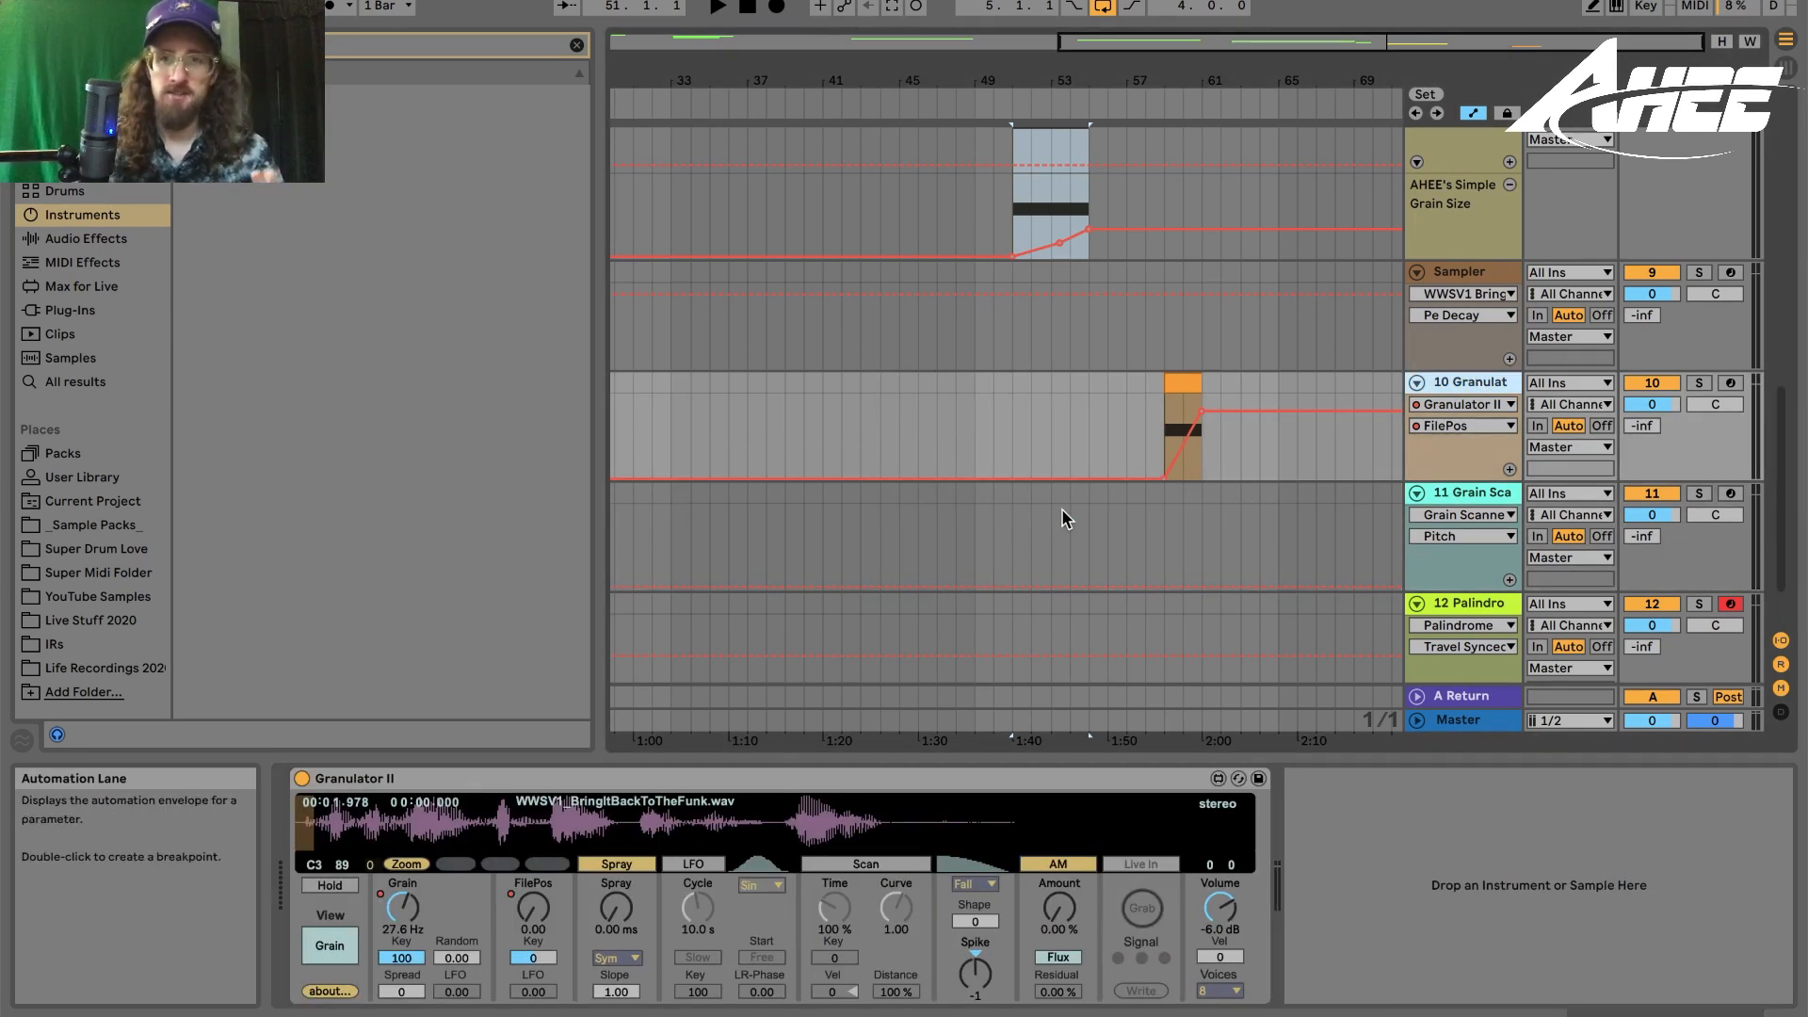
{"action": "scroll", "coordinate": [1067, 518], "scroll_direction": "up", "scroll_amount": 3}
{"action": "left_click", "coordinate": [1475, 207]}
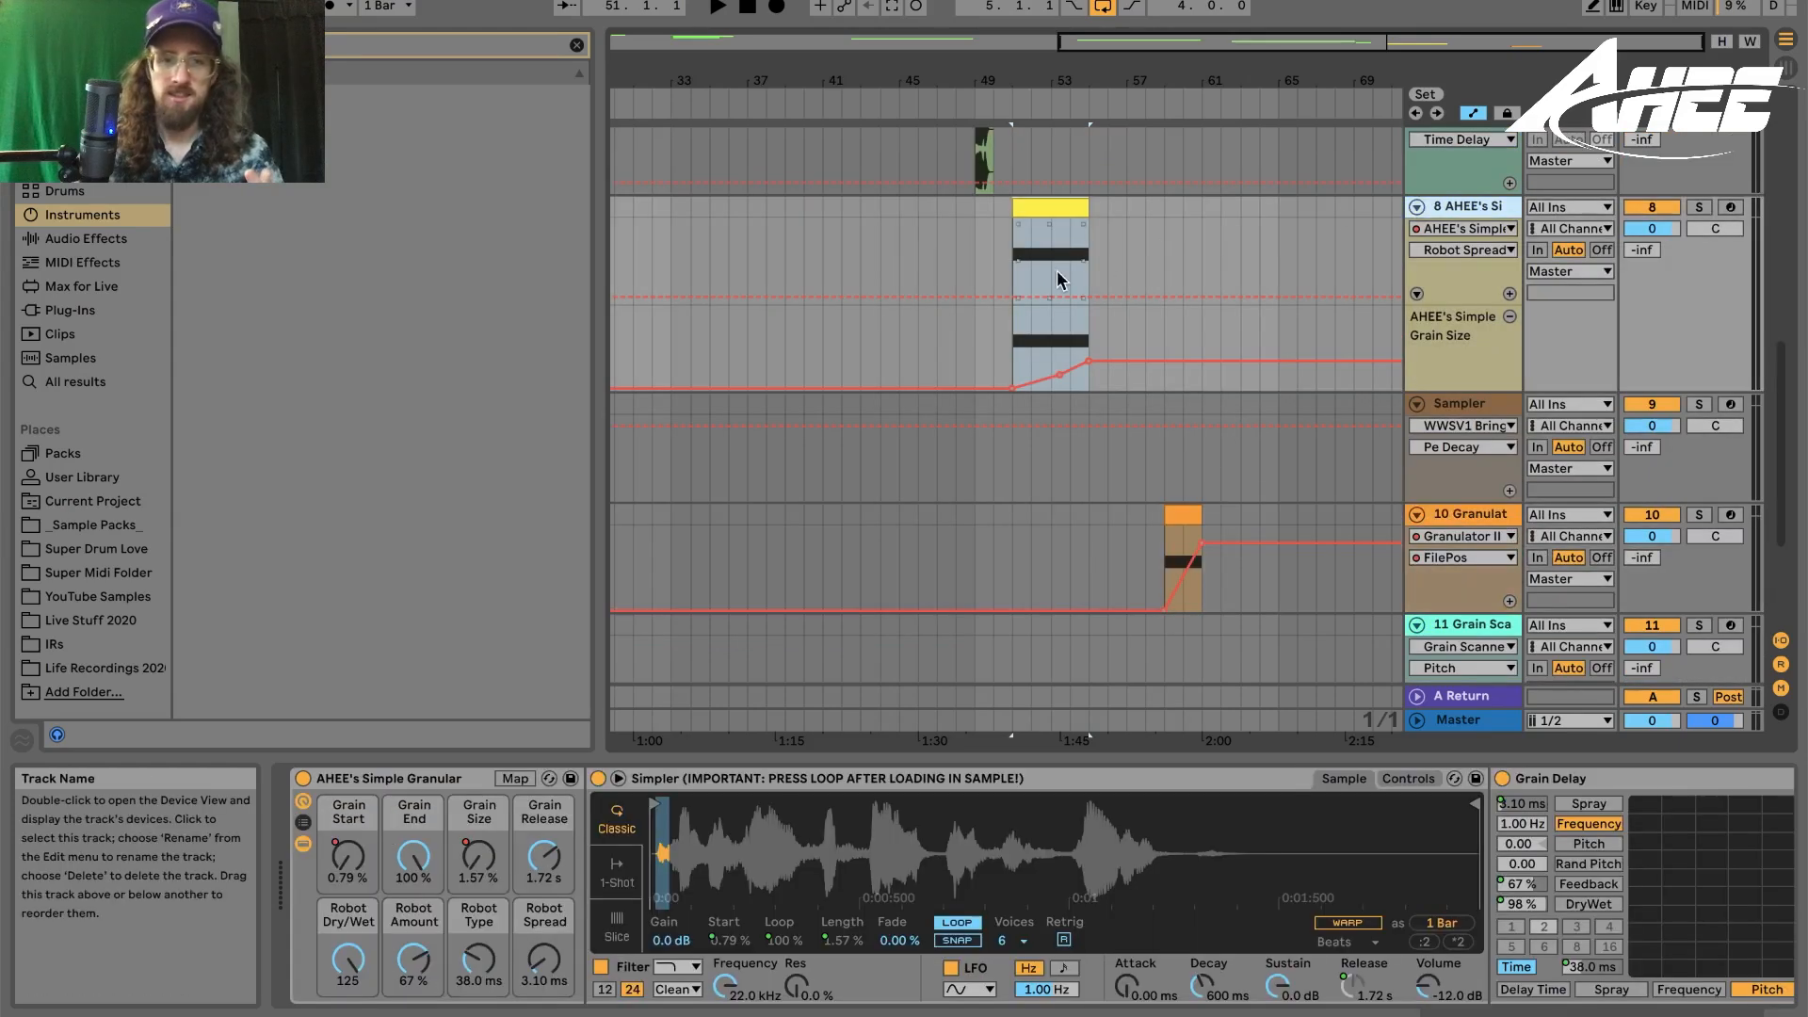
- Scroll back through the audio tracks and open the Beats 2way clip
{"action": "scroll", "coordinate": [1006, 391], "scroll_direction": "up", "scroll_amount": 3}
{"action": "scroll", "coordinate": [837, 355], "scroll_direction": "left", "scroll_amount": 5}
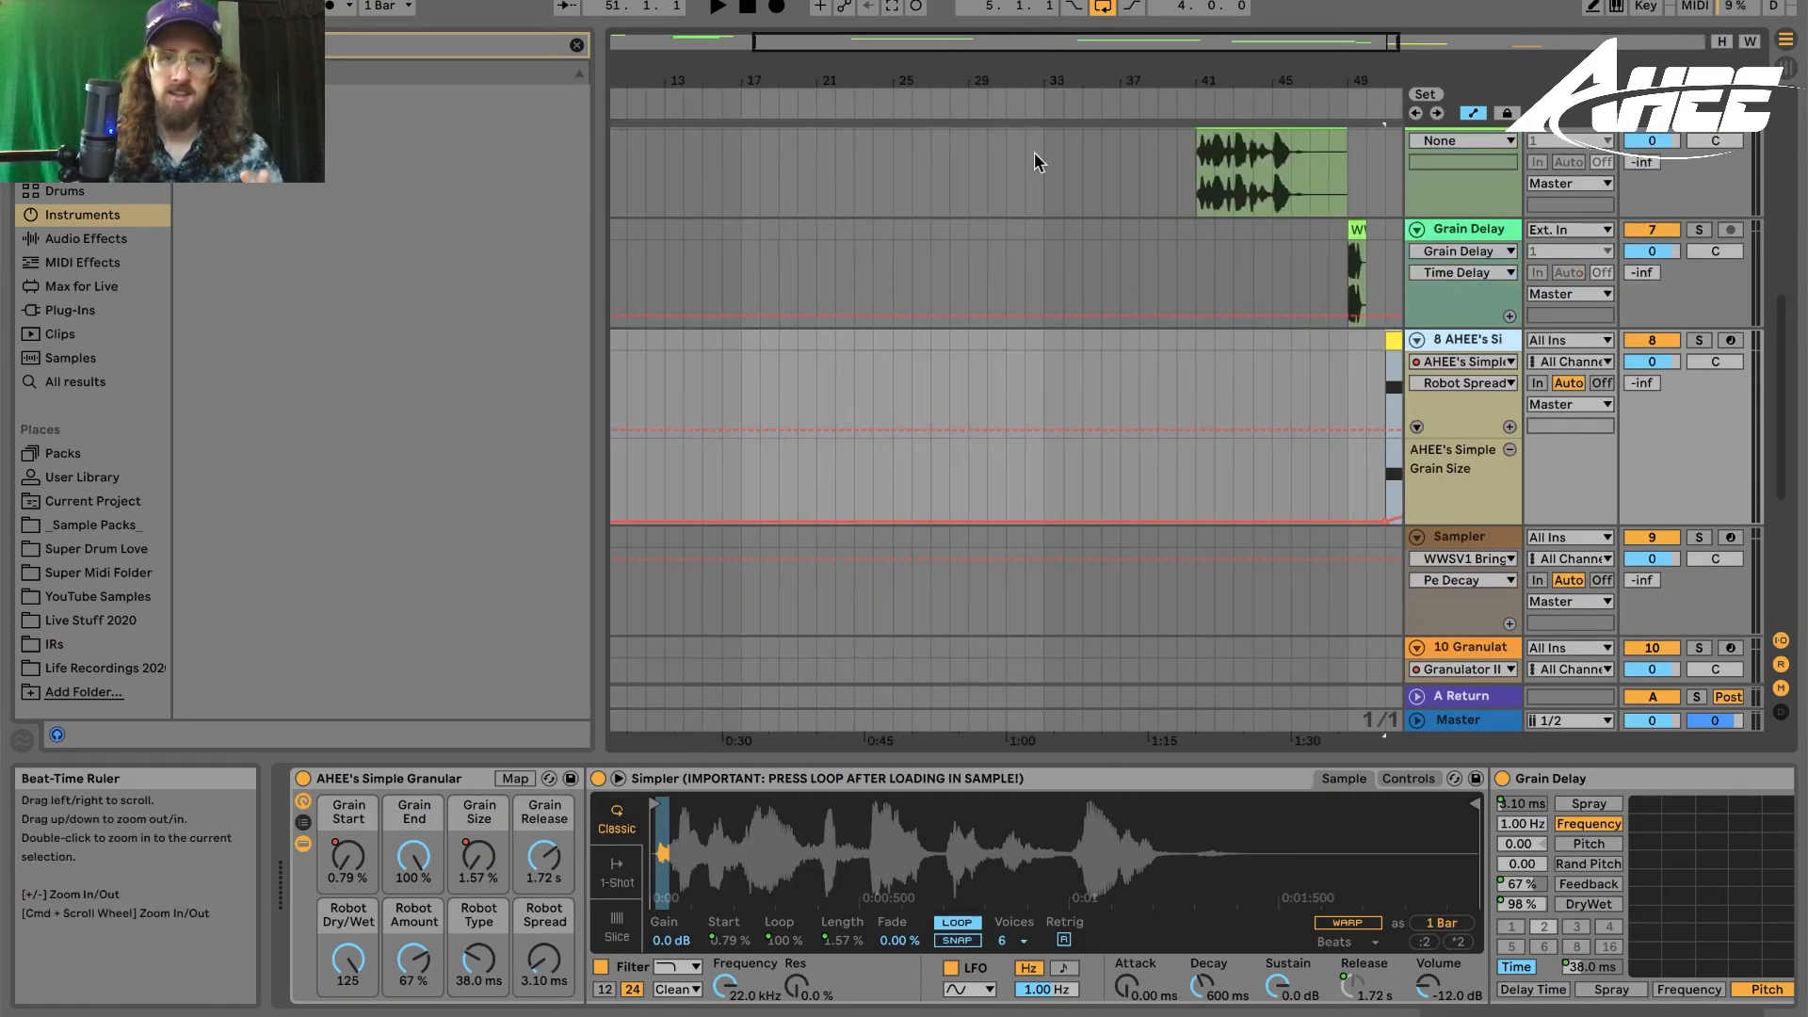
{"action": "scroll", "coordinate": [838, 355], "scroll_direction": "up", "scroll_amount": 4}
{"action": "scroll", "coordinate": [837, 355], "scroll_direction": "up", "scroll_amount": 5}
{"action": "left_click", "coordinate": [760, 350]}
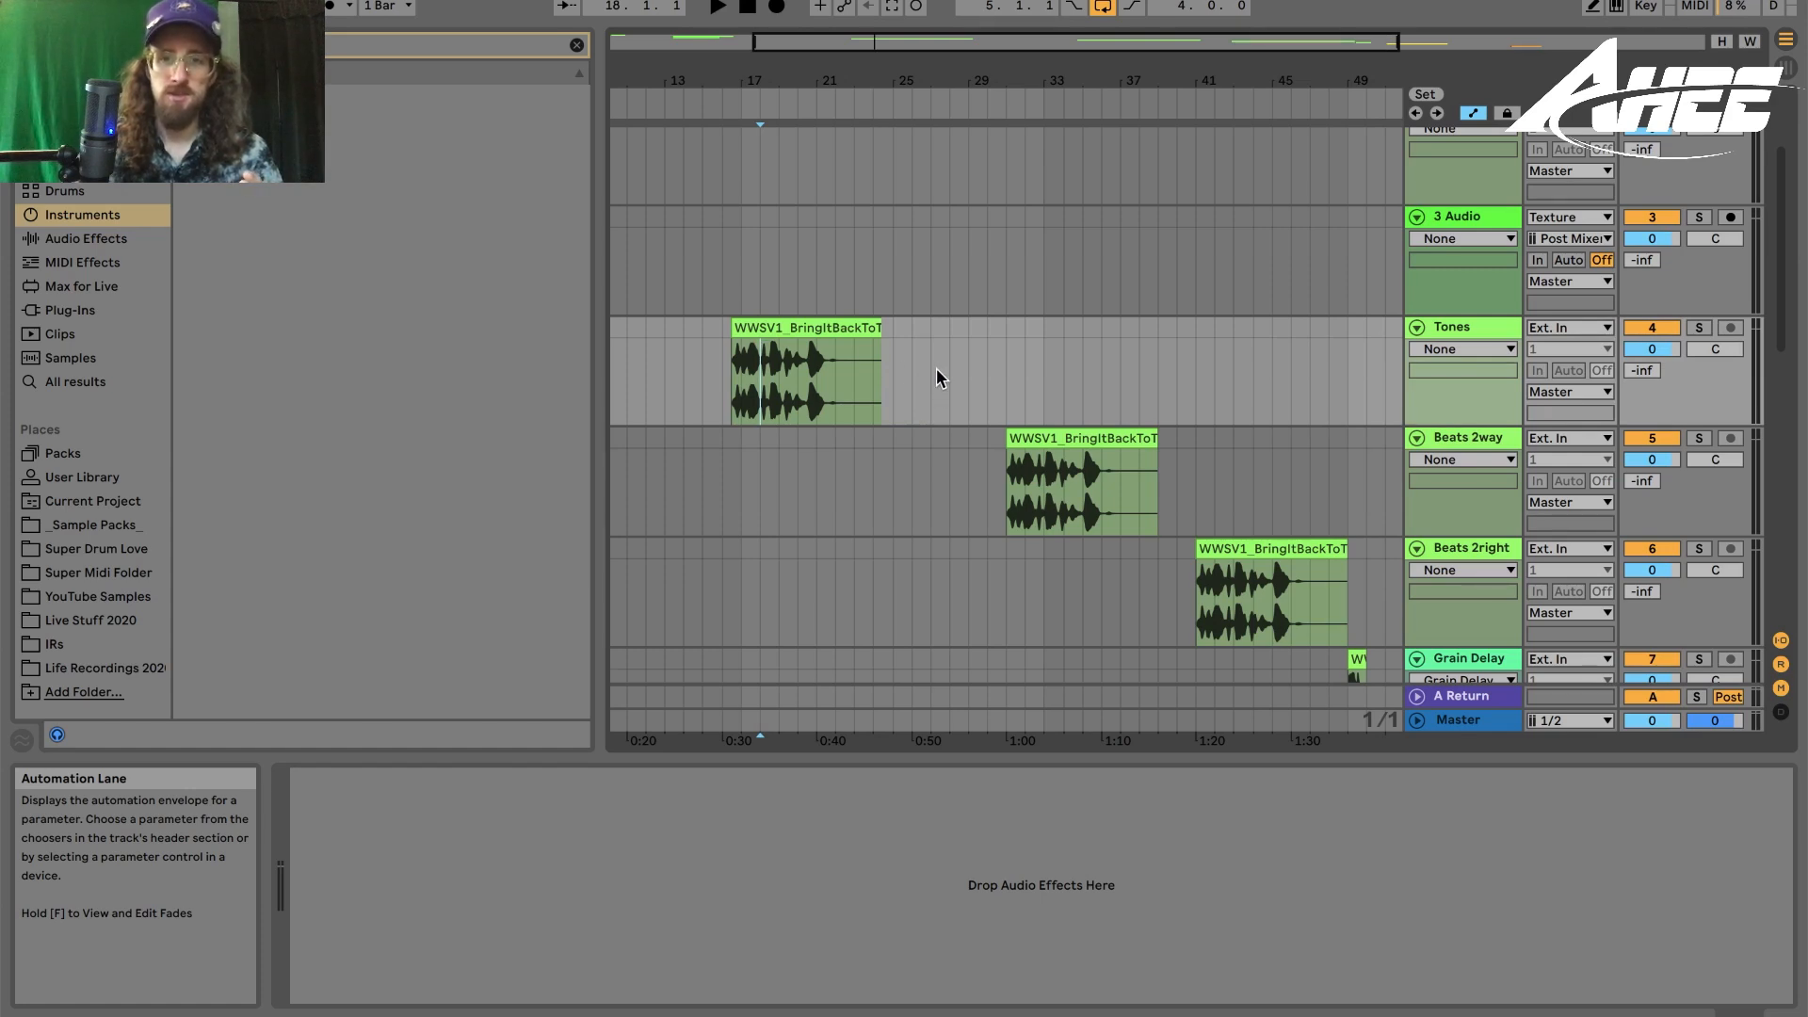
{"action": "left_click", "coordinate": [1039, 435]}
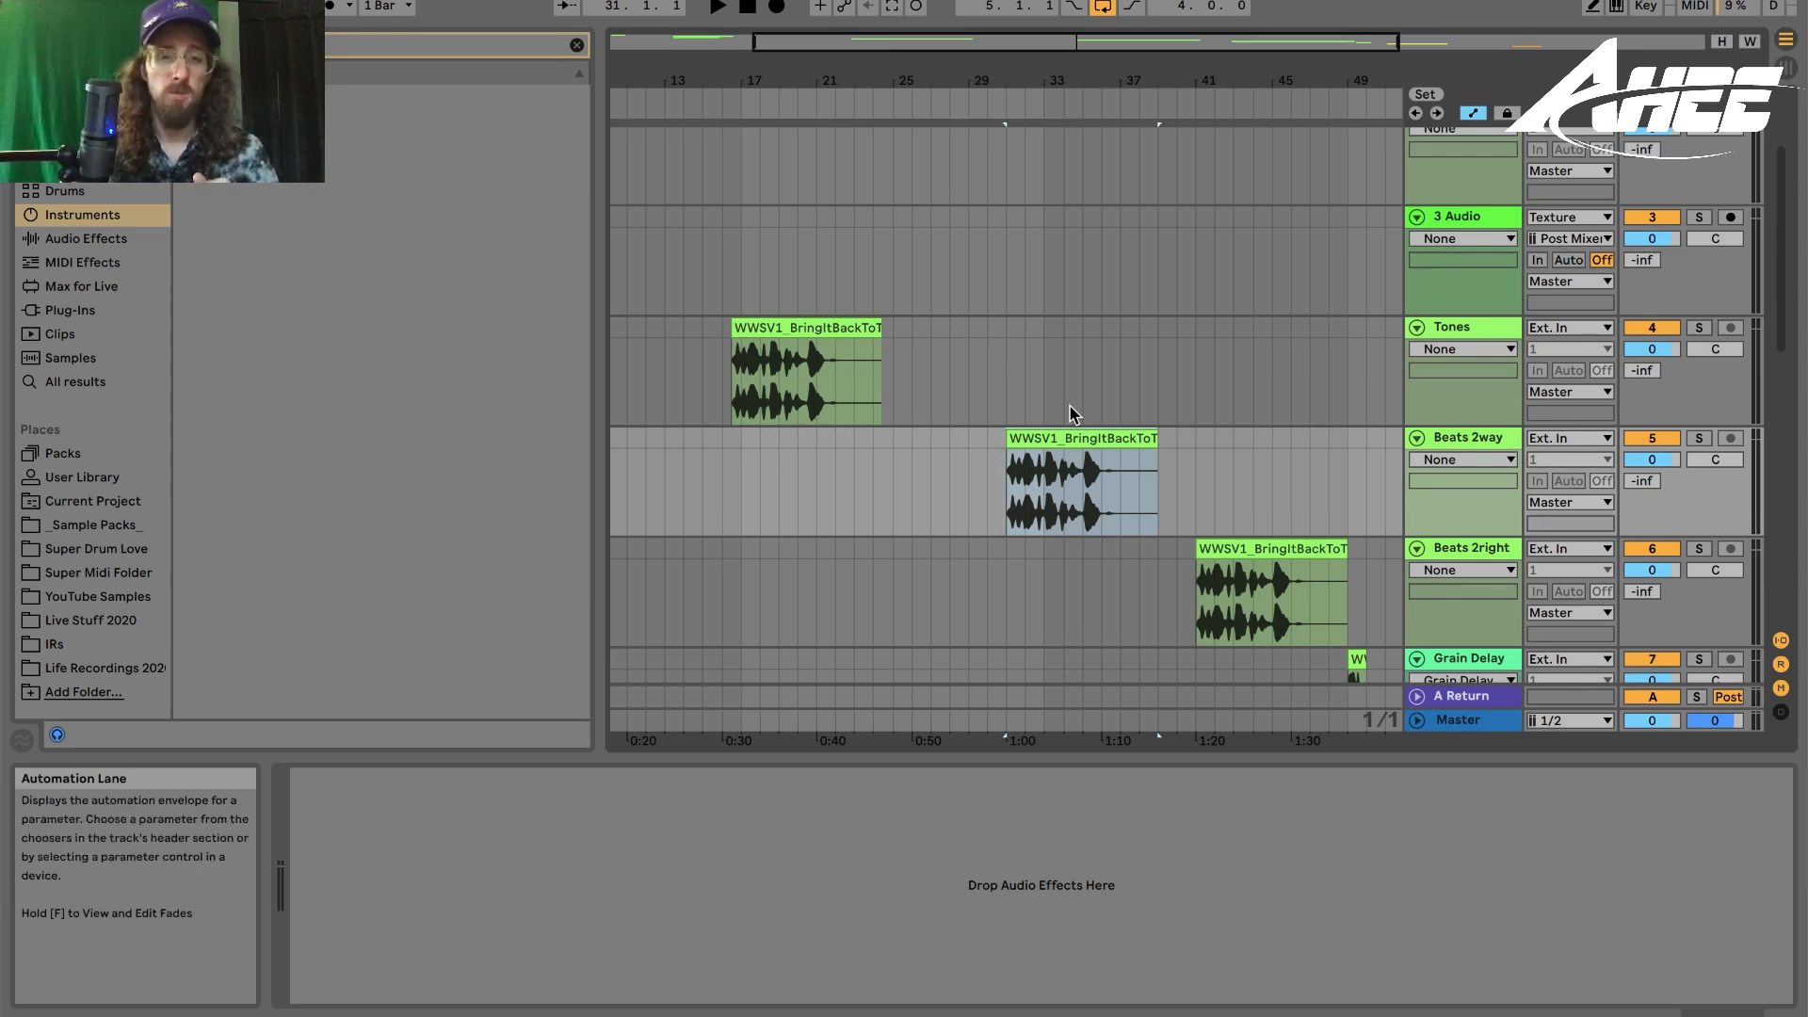
{"action": "double_click", "coordinate": [1073, 480]}
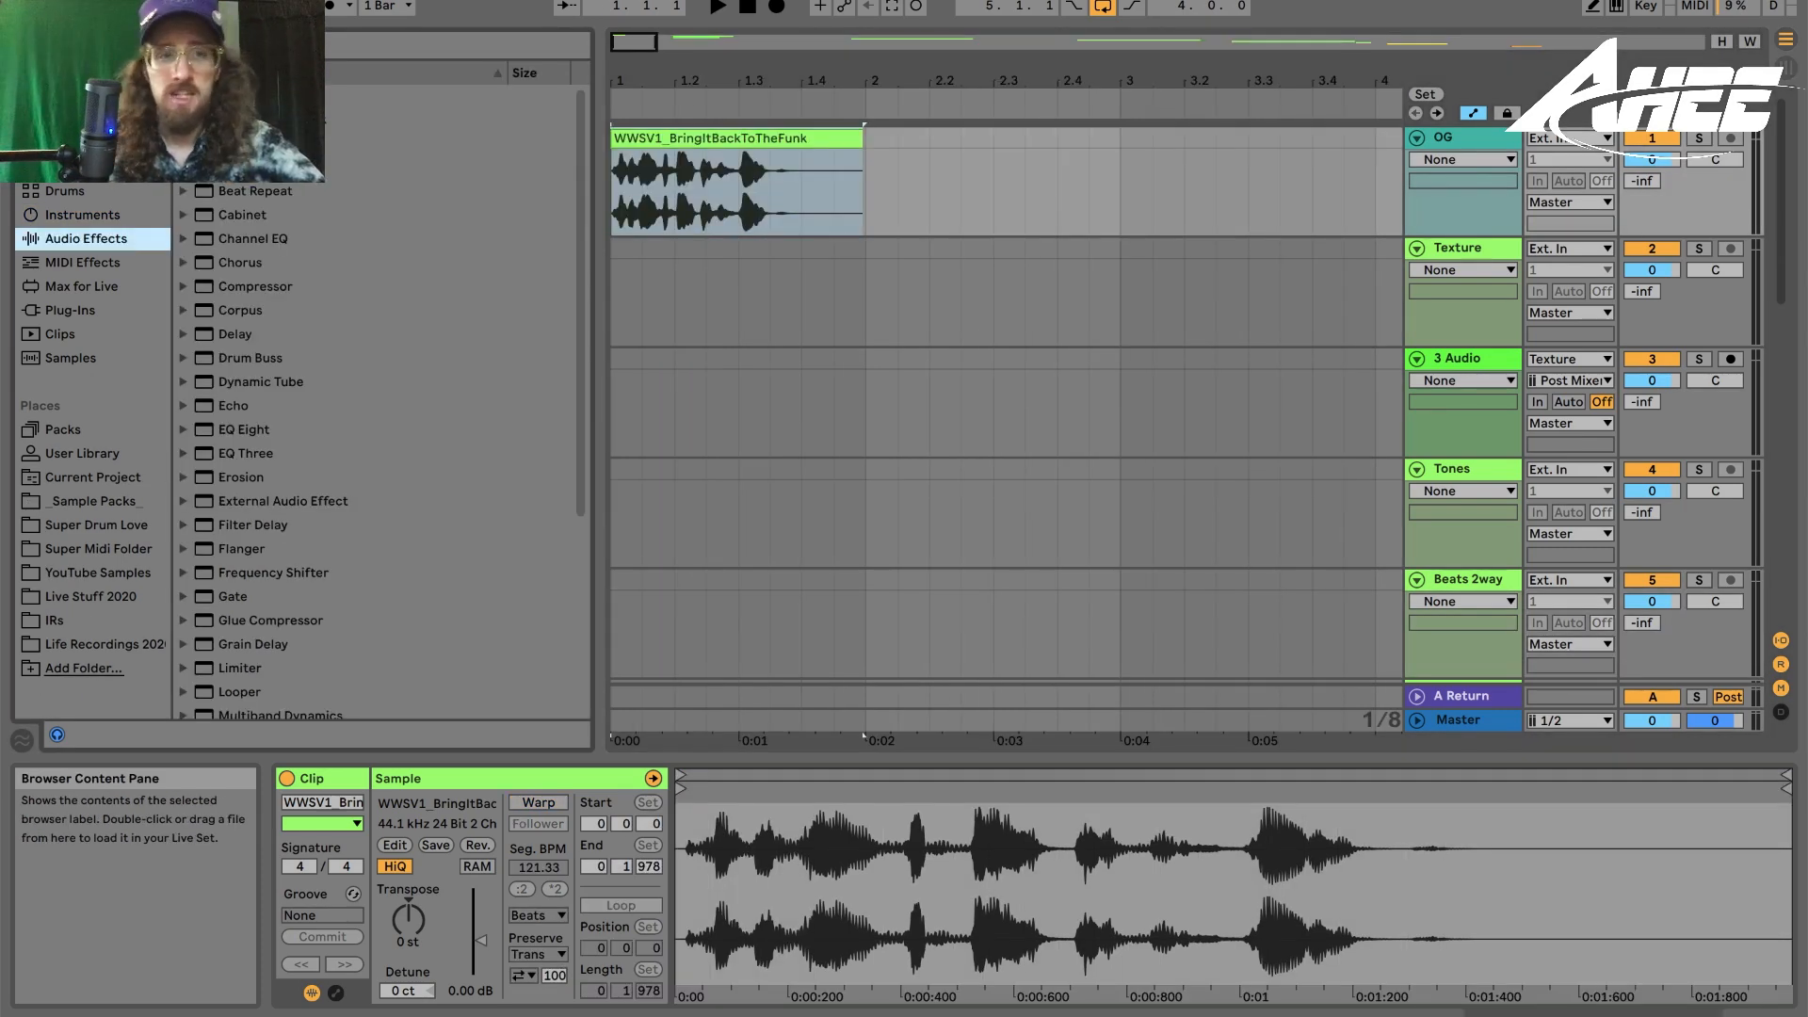
- Open the AHEE effect racks folder, zoom into the OG clip and solo the OG track
{"action": "left_click", "coordinate": [183, 119]}
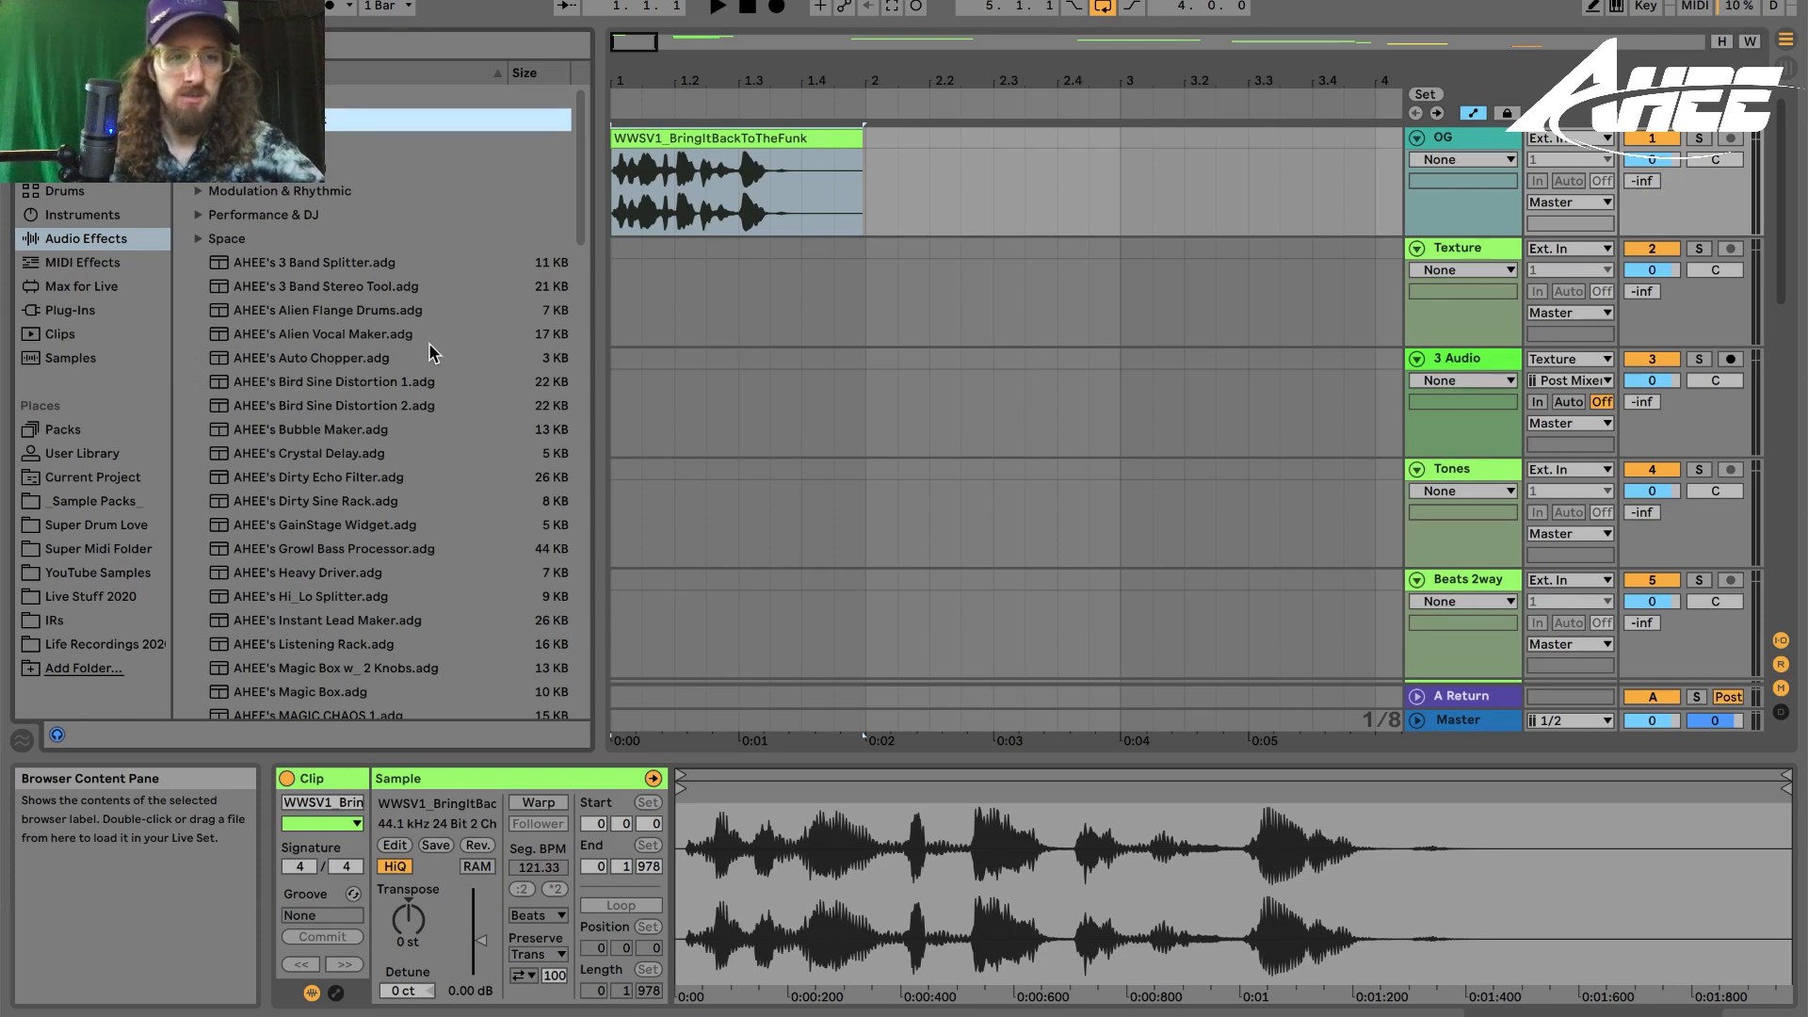
{"action": "left_click_drag", "start_coordinate": [656, 74], "coordinate": [660, 111]}
{"action": "left_click", "coordinate": [1698, 139]}
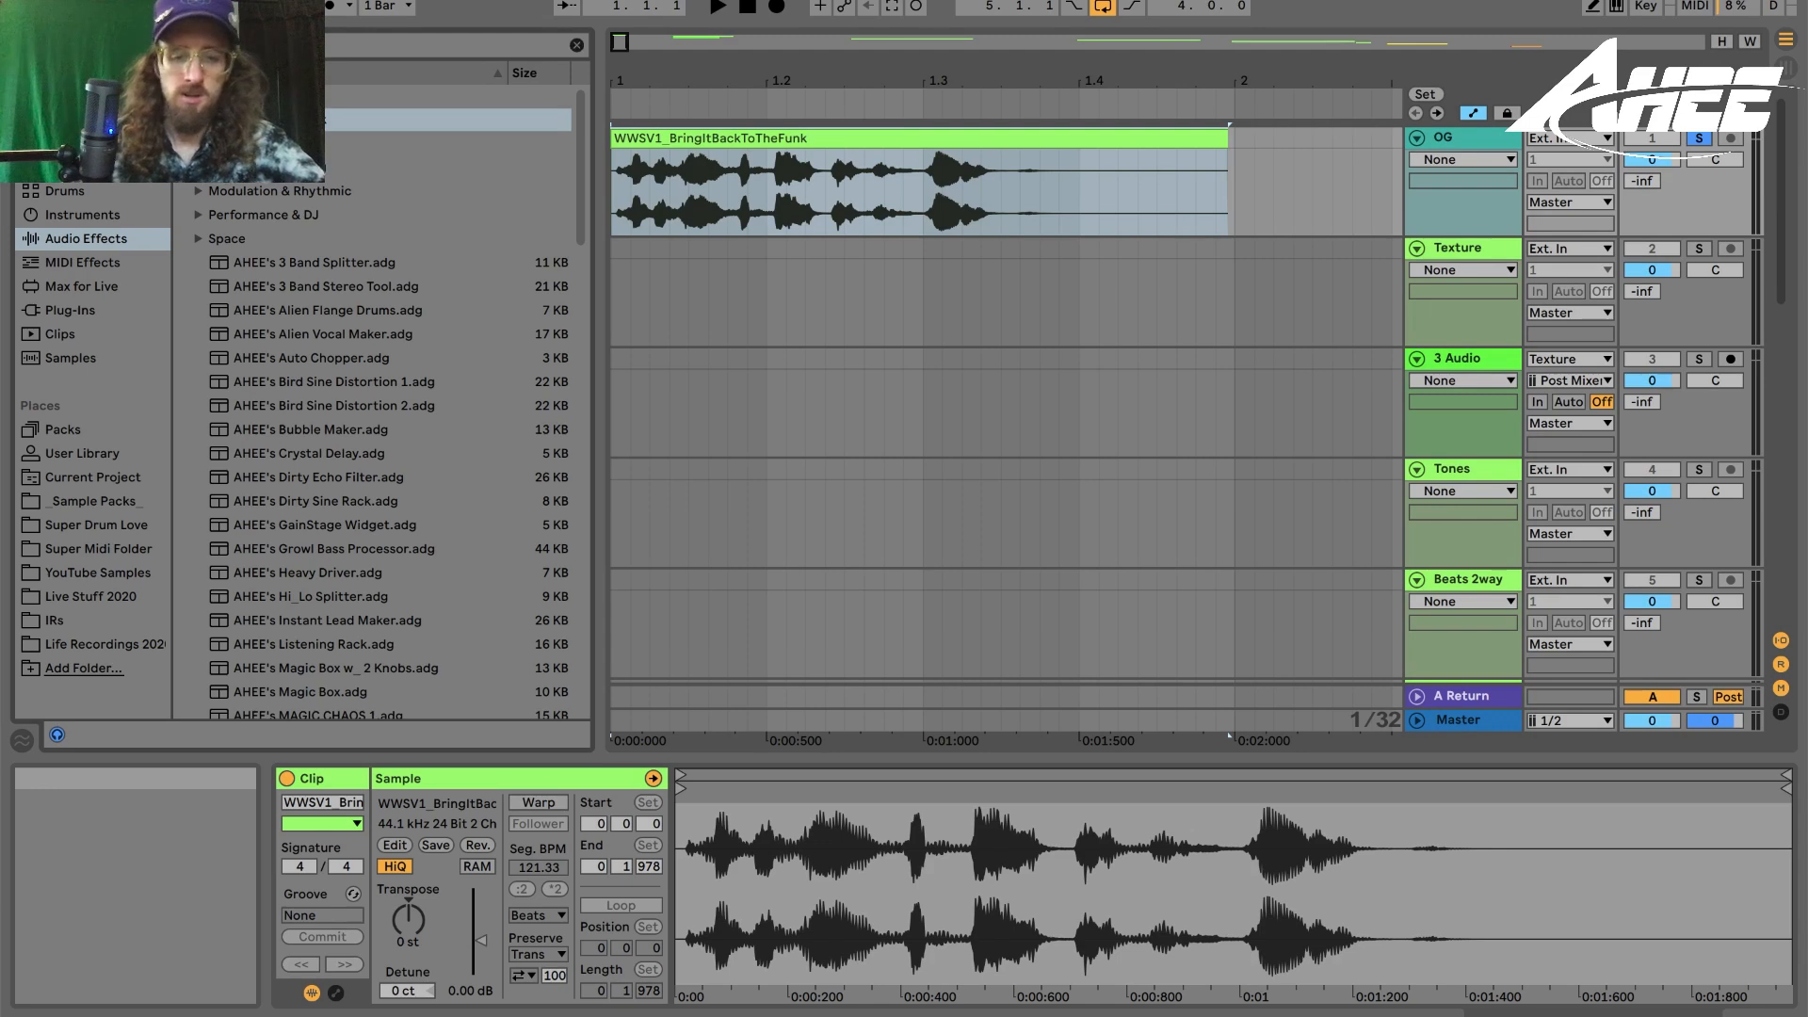
- Search the browser and load AHEE's Robot Maker onto the OG track
{"action": "key", "text": "ctrl+f"}
{"action": "type", "text": "tex"}
{"action": "left_click_drag", "start_coordinate": [396, 118], "coordinate": [620, 198]}
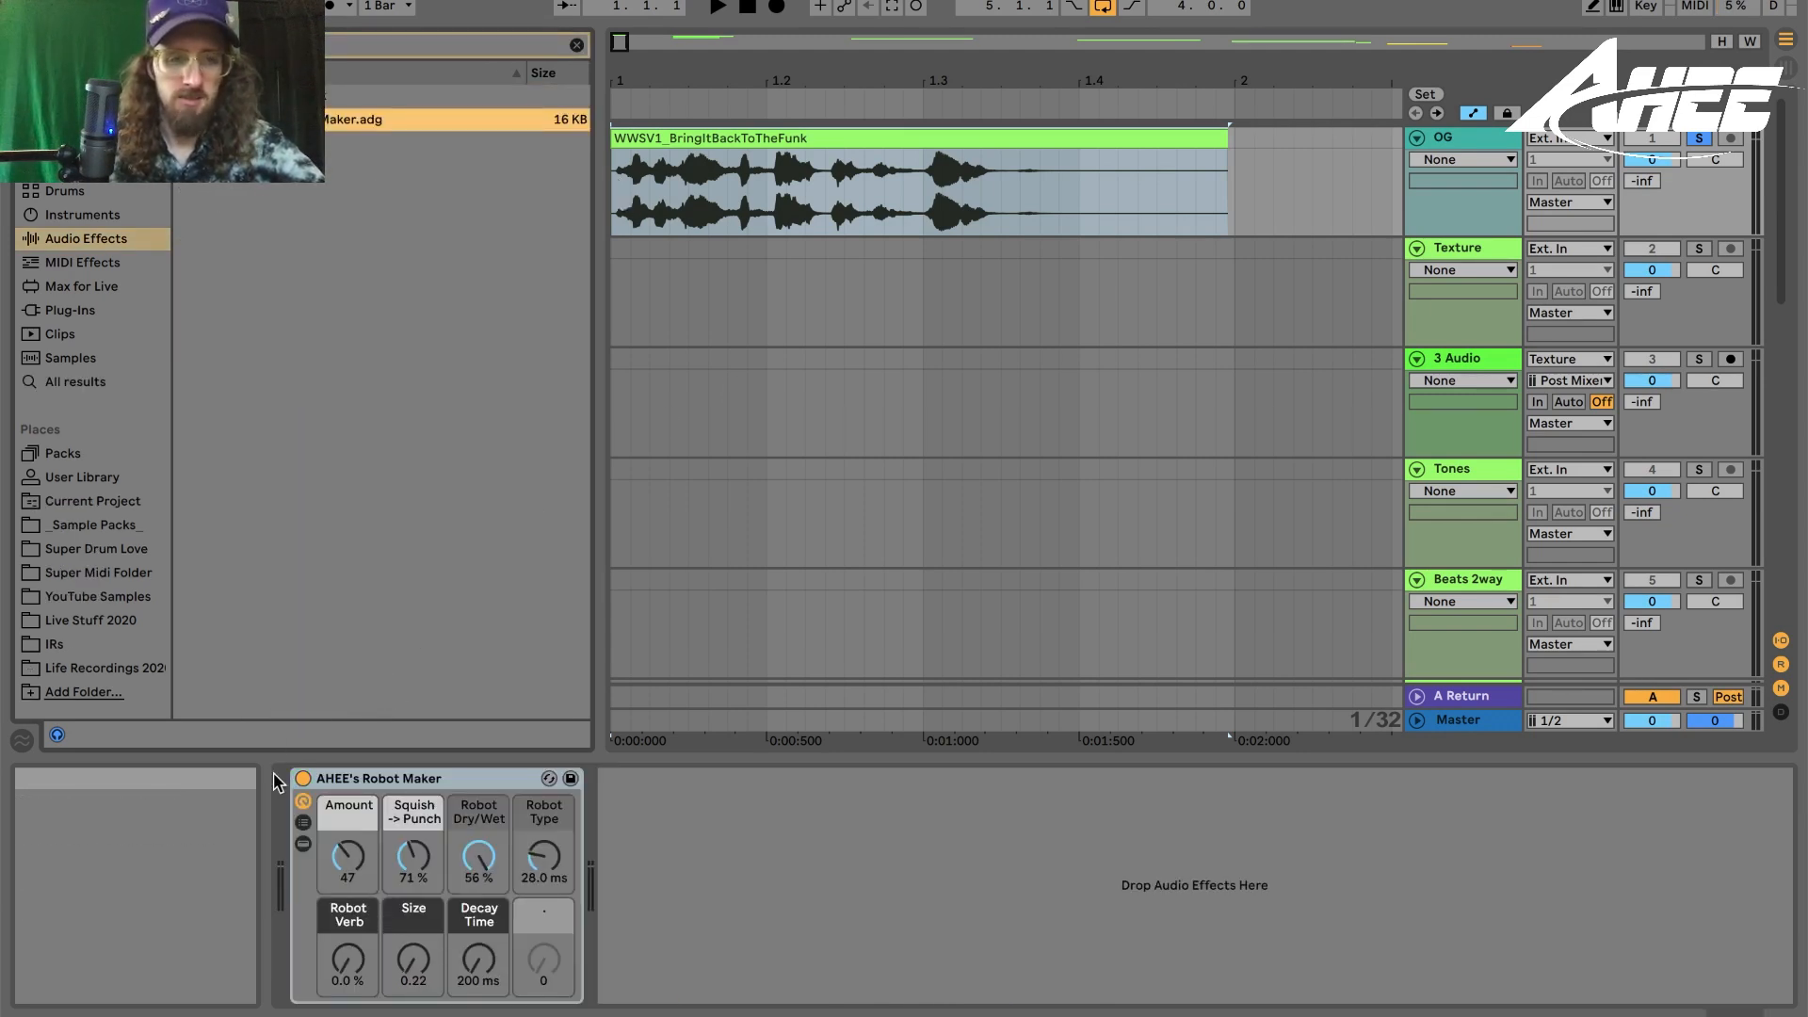
- Toggle Robot Maker off and on during playback and set its Robot Type to about 13.1 ms
{"action": "left_click", "coordinate": [302, 777]}
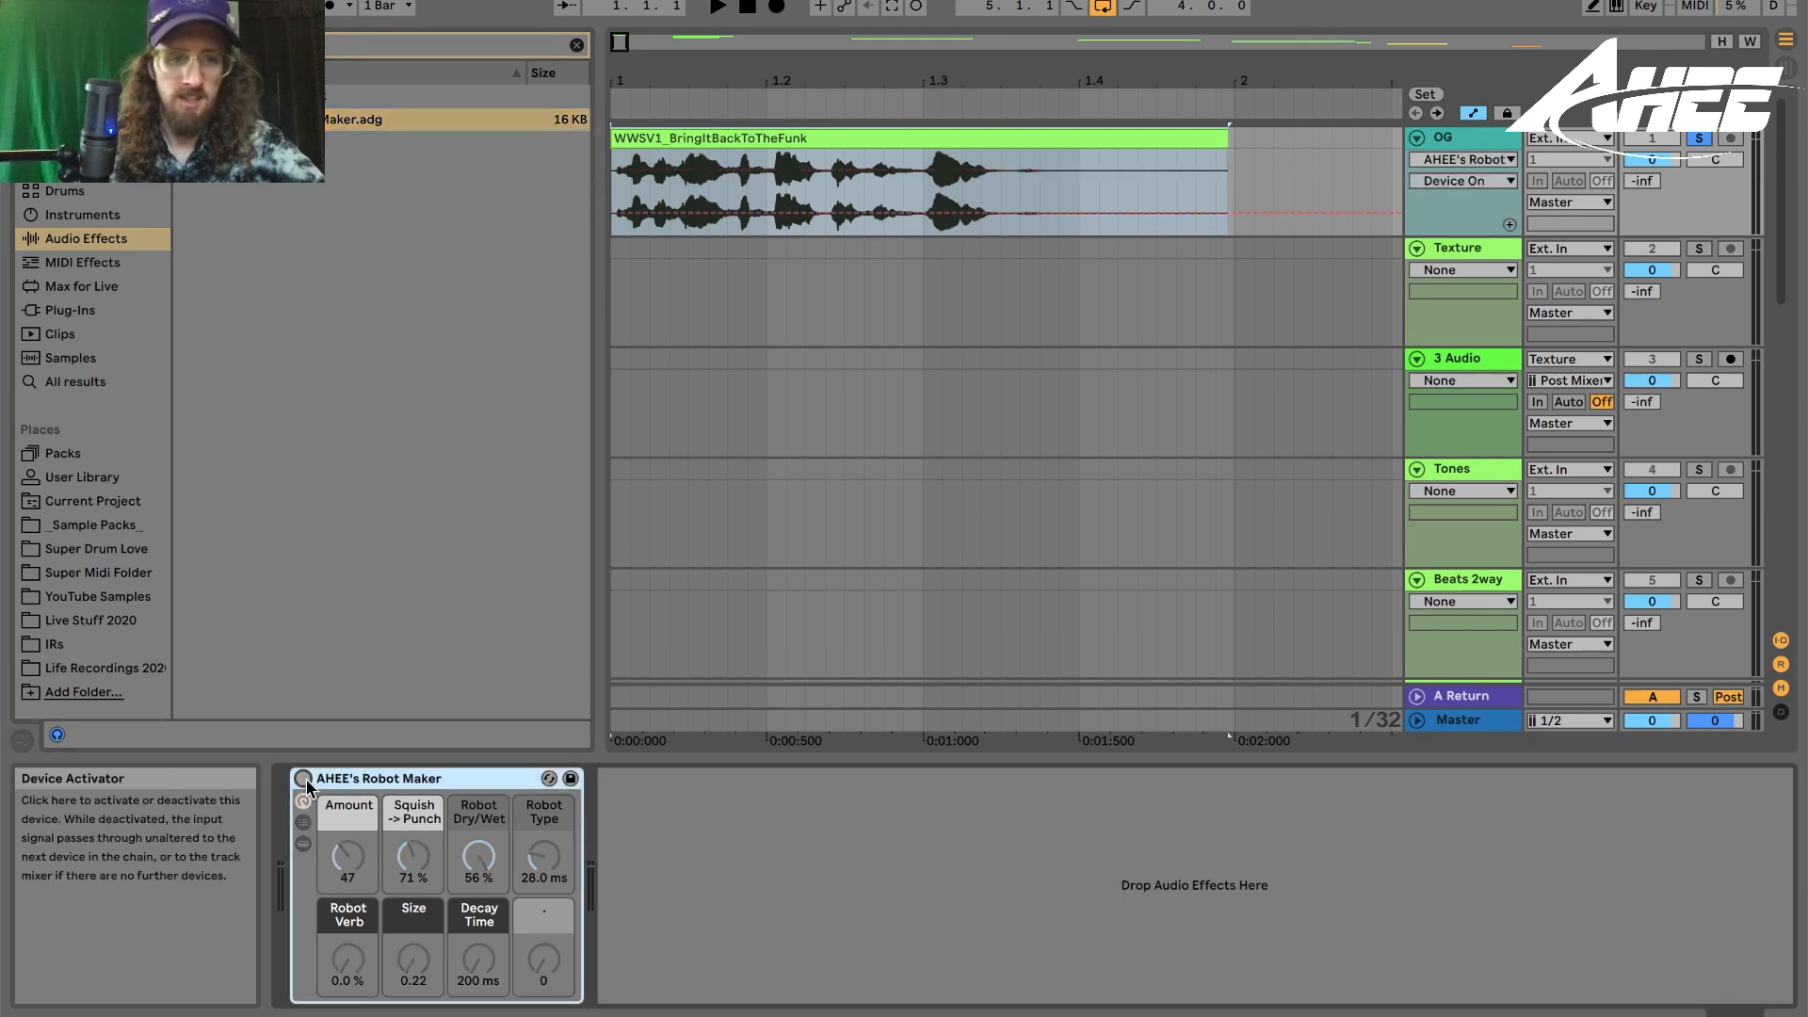
{"action": "key", "text": "space"}
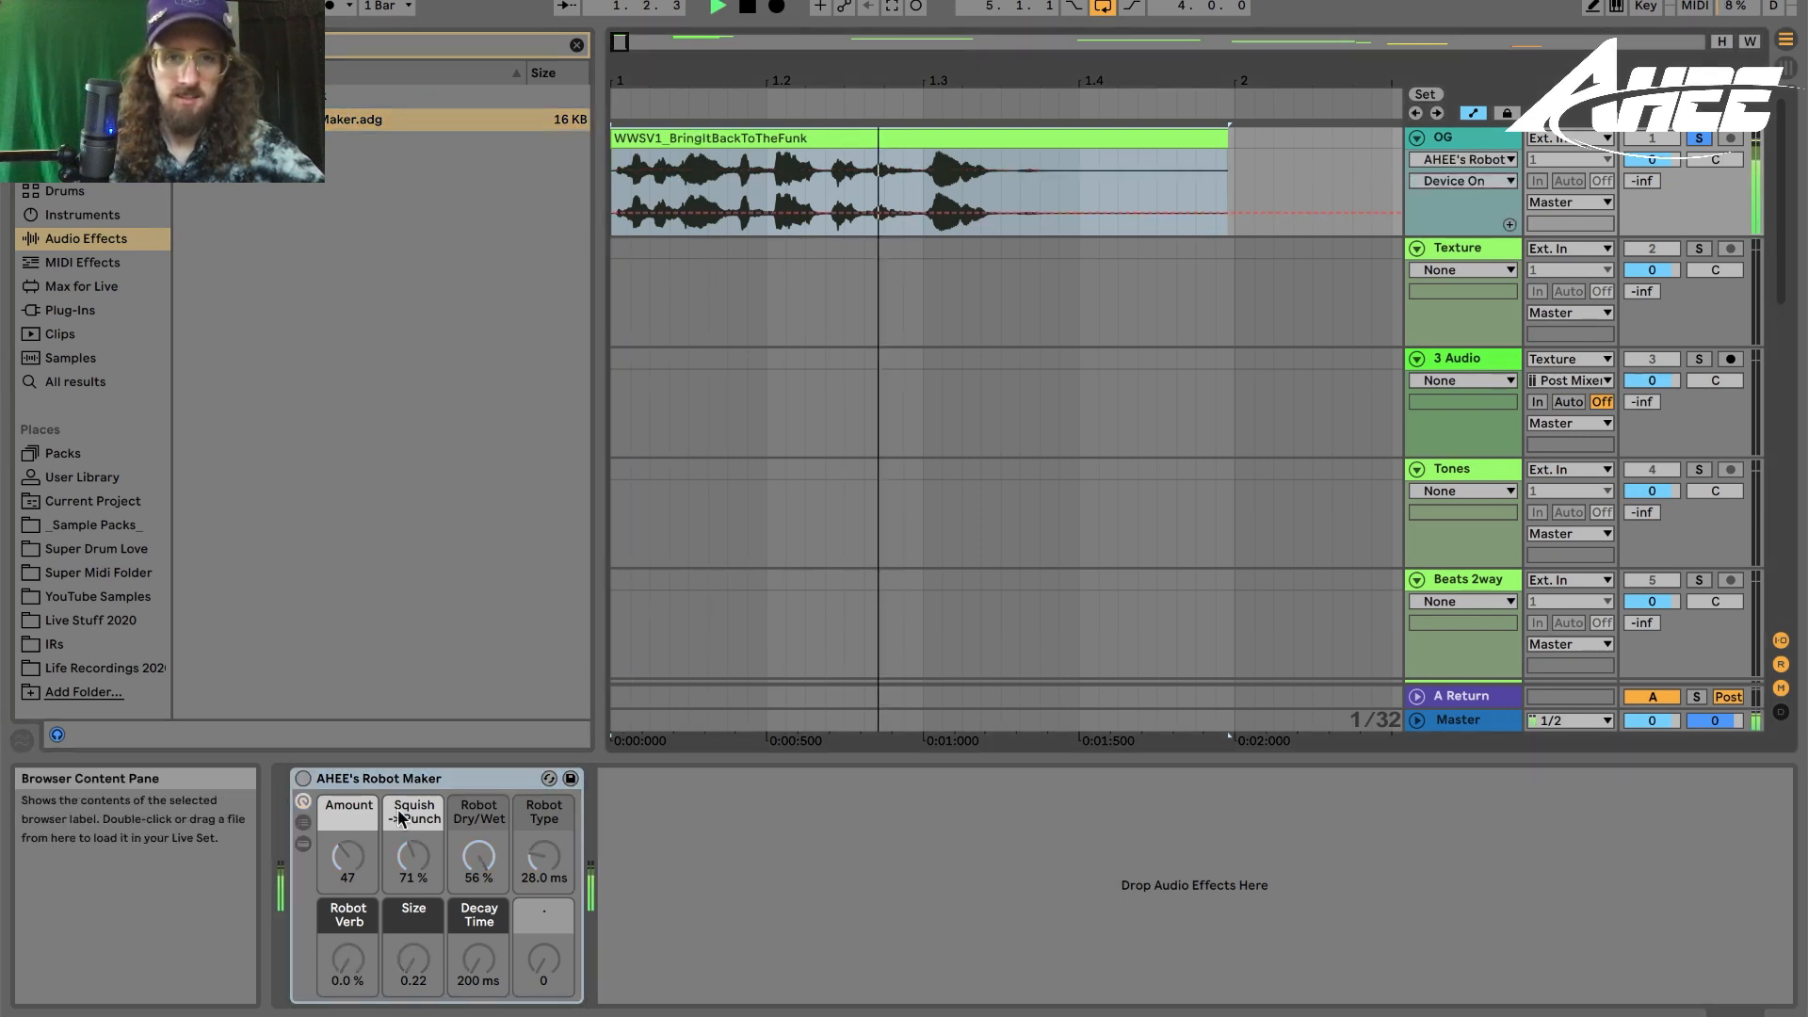
{"action": "left_click", "coordinate": [302, 777]}
{"action": "key", "text": "space"}
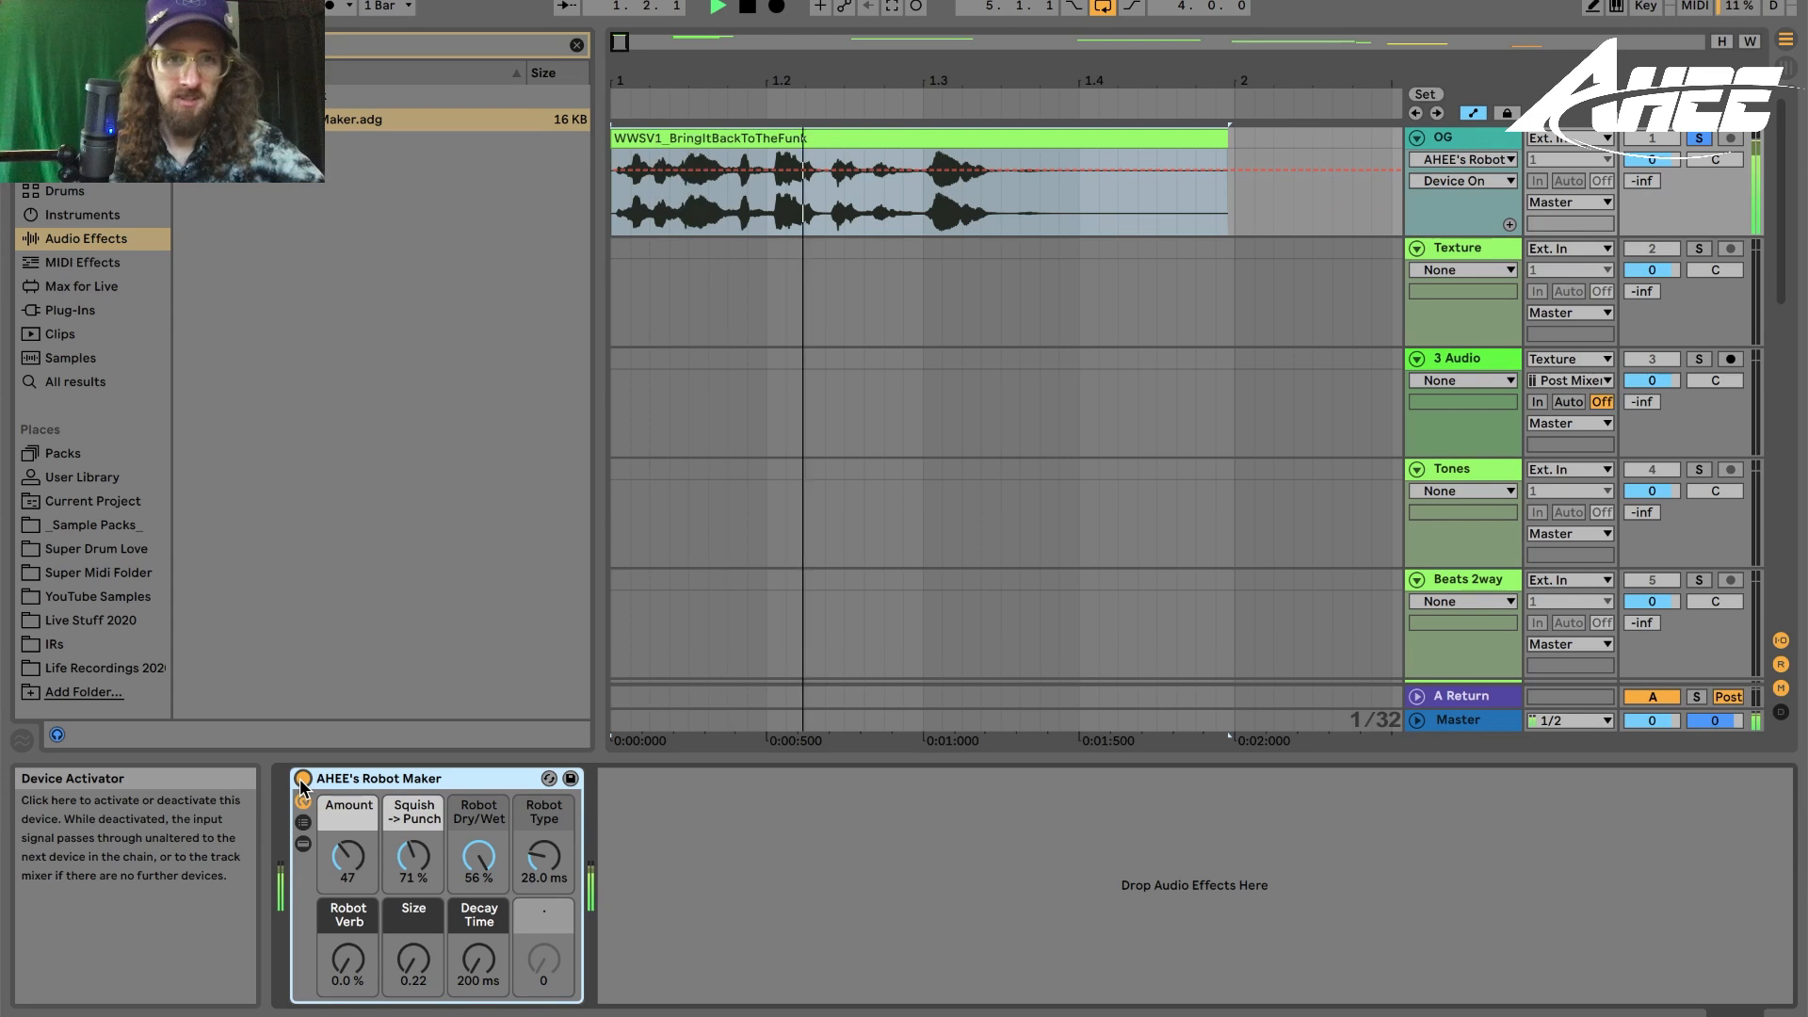
{"action": "left_click_drag", "start_coordinate": [544, 853], "coordinate": [545, 864]}
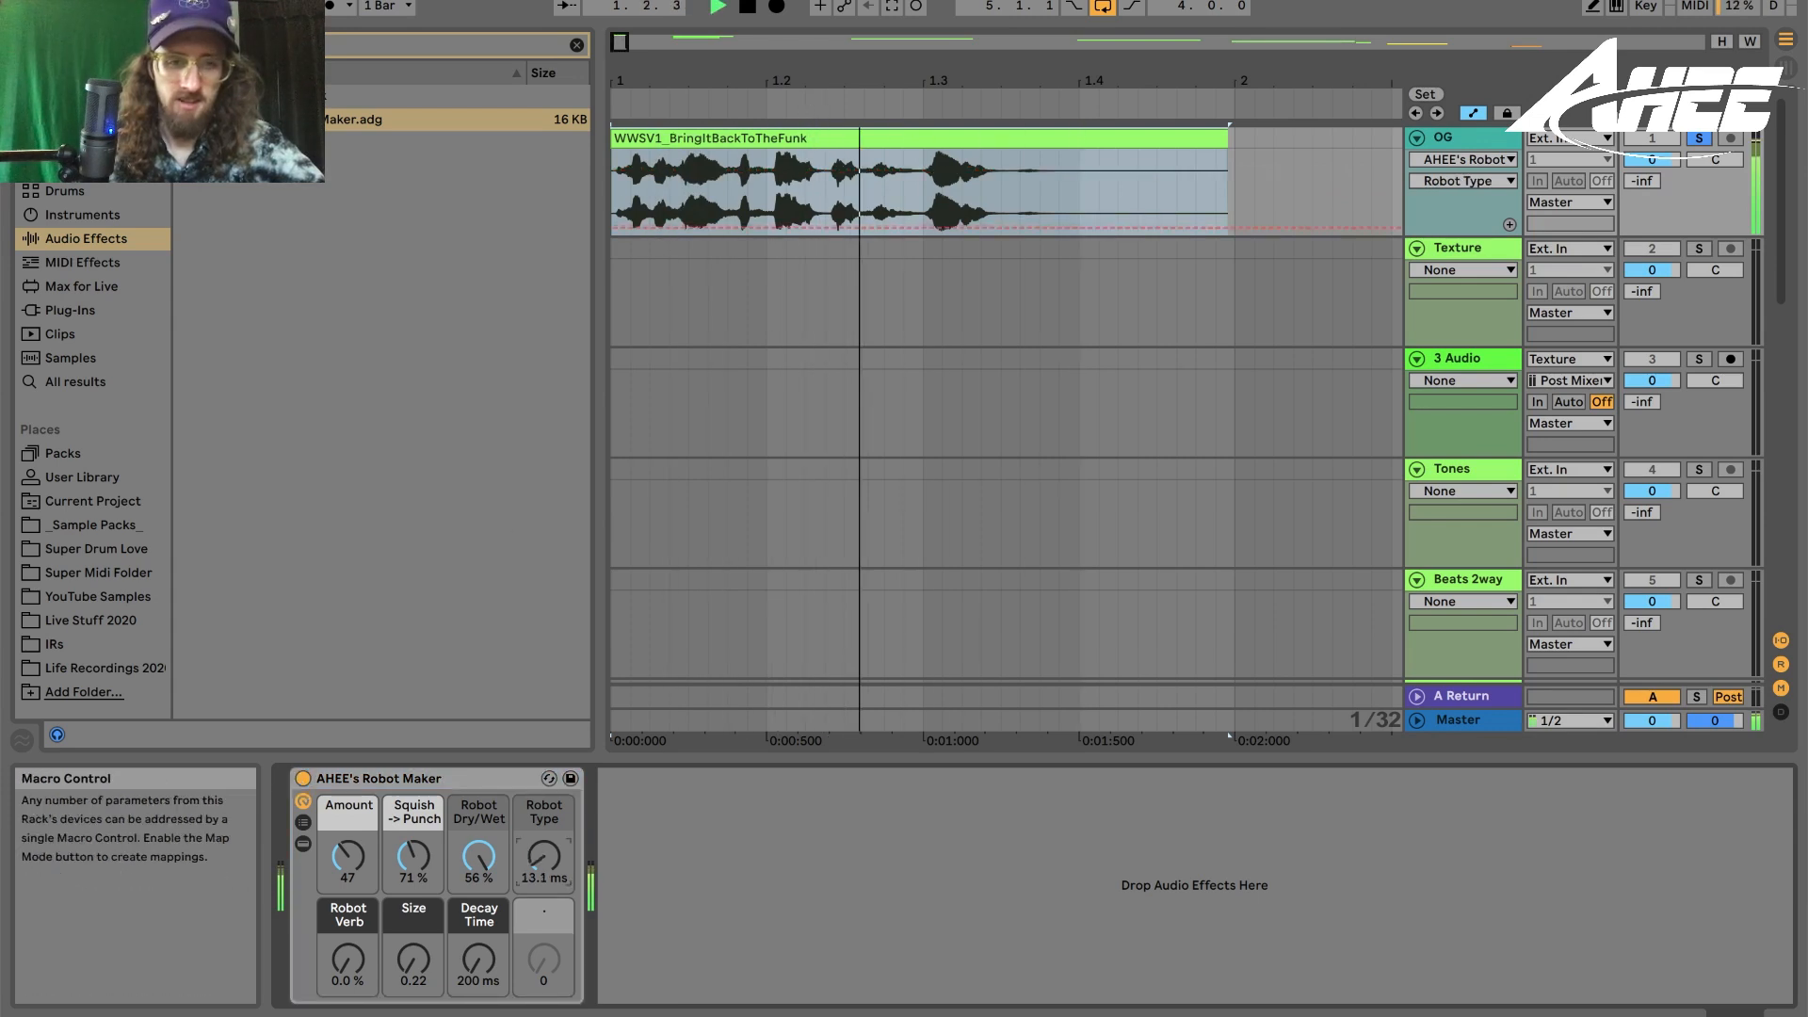
{"action": "key", "text": "space"}
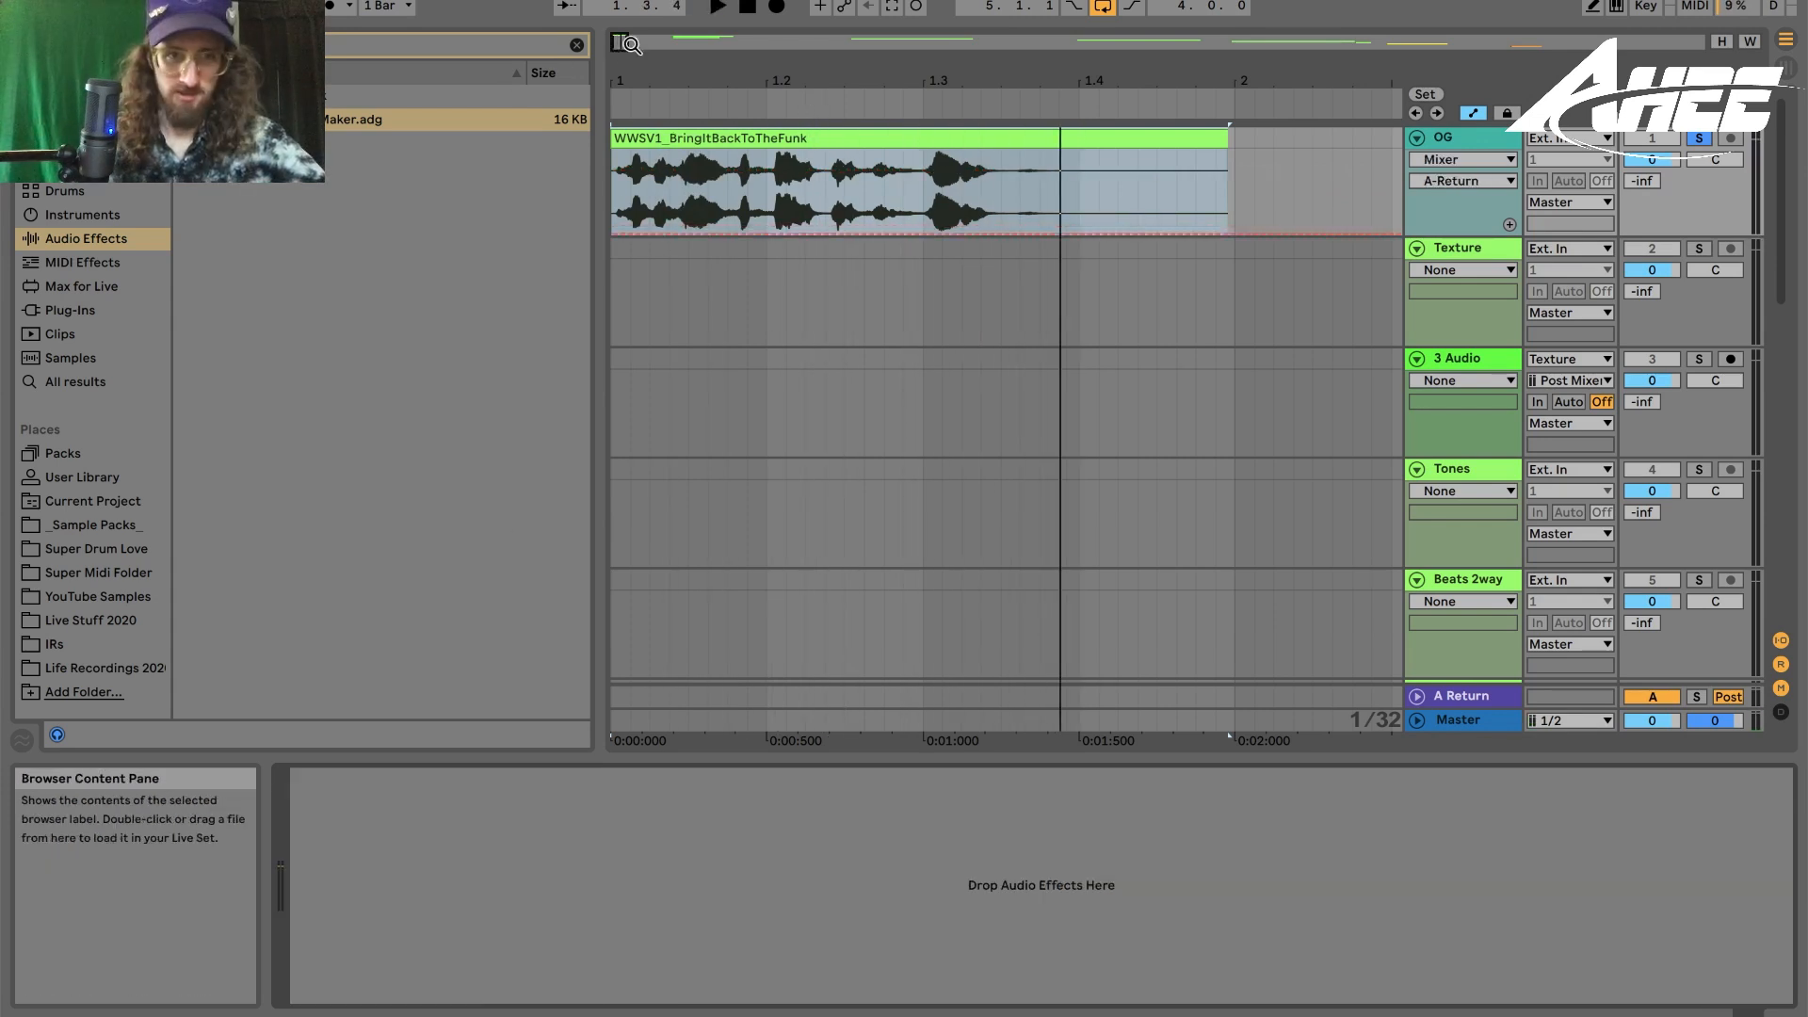
- Clear the search and load AHEE's Bird Sine Distortion 1 and 2 onto the OG track, playing the clip through them
{"action": "left_click", "coordinate": [576, 46]}
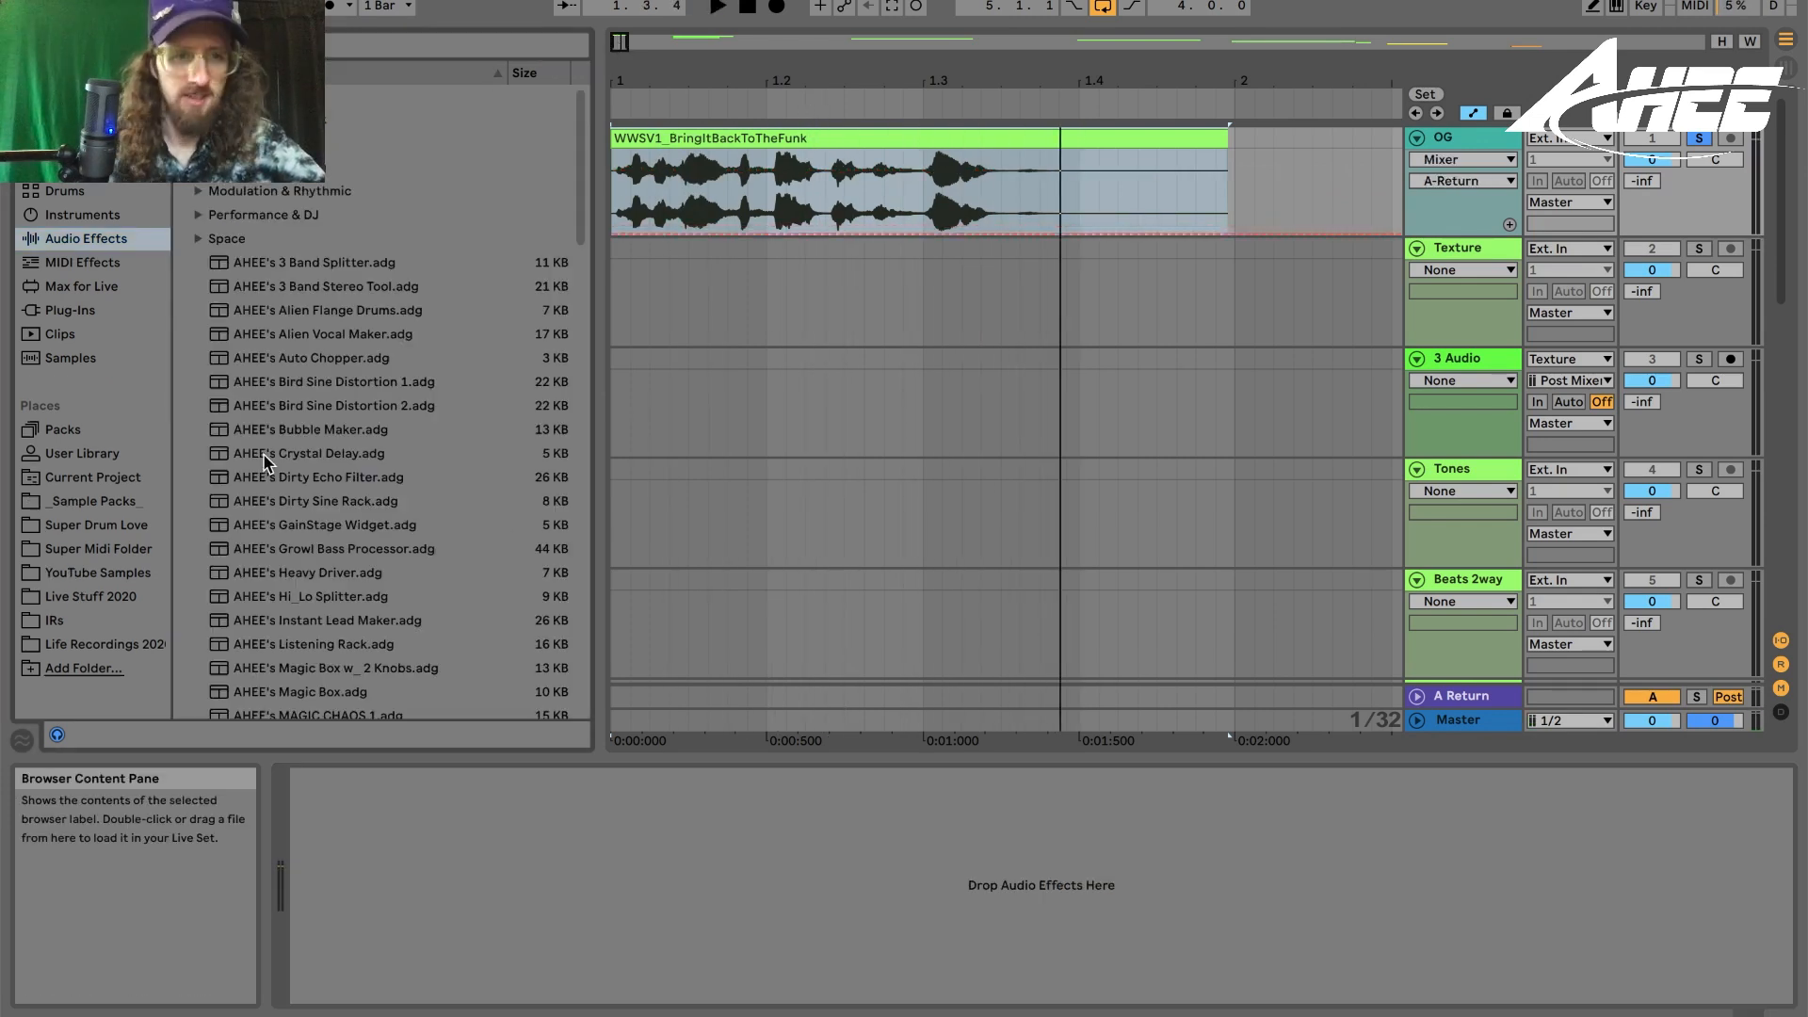
{"action": "left_click_drag", "start_coordinate": [278, 391], "coordinate": [320, 384]}
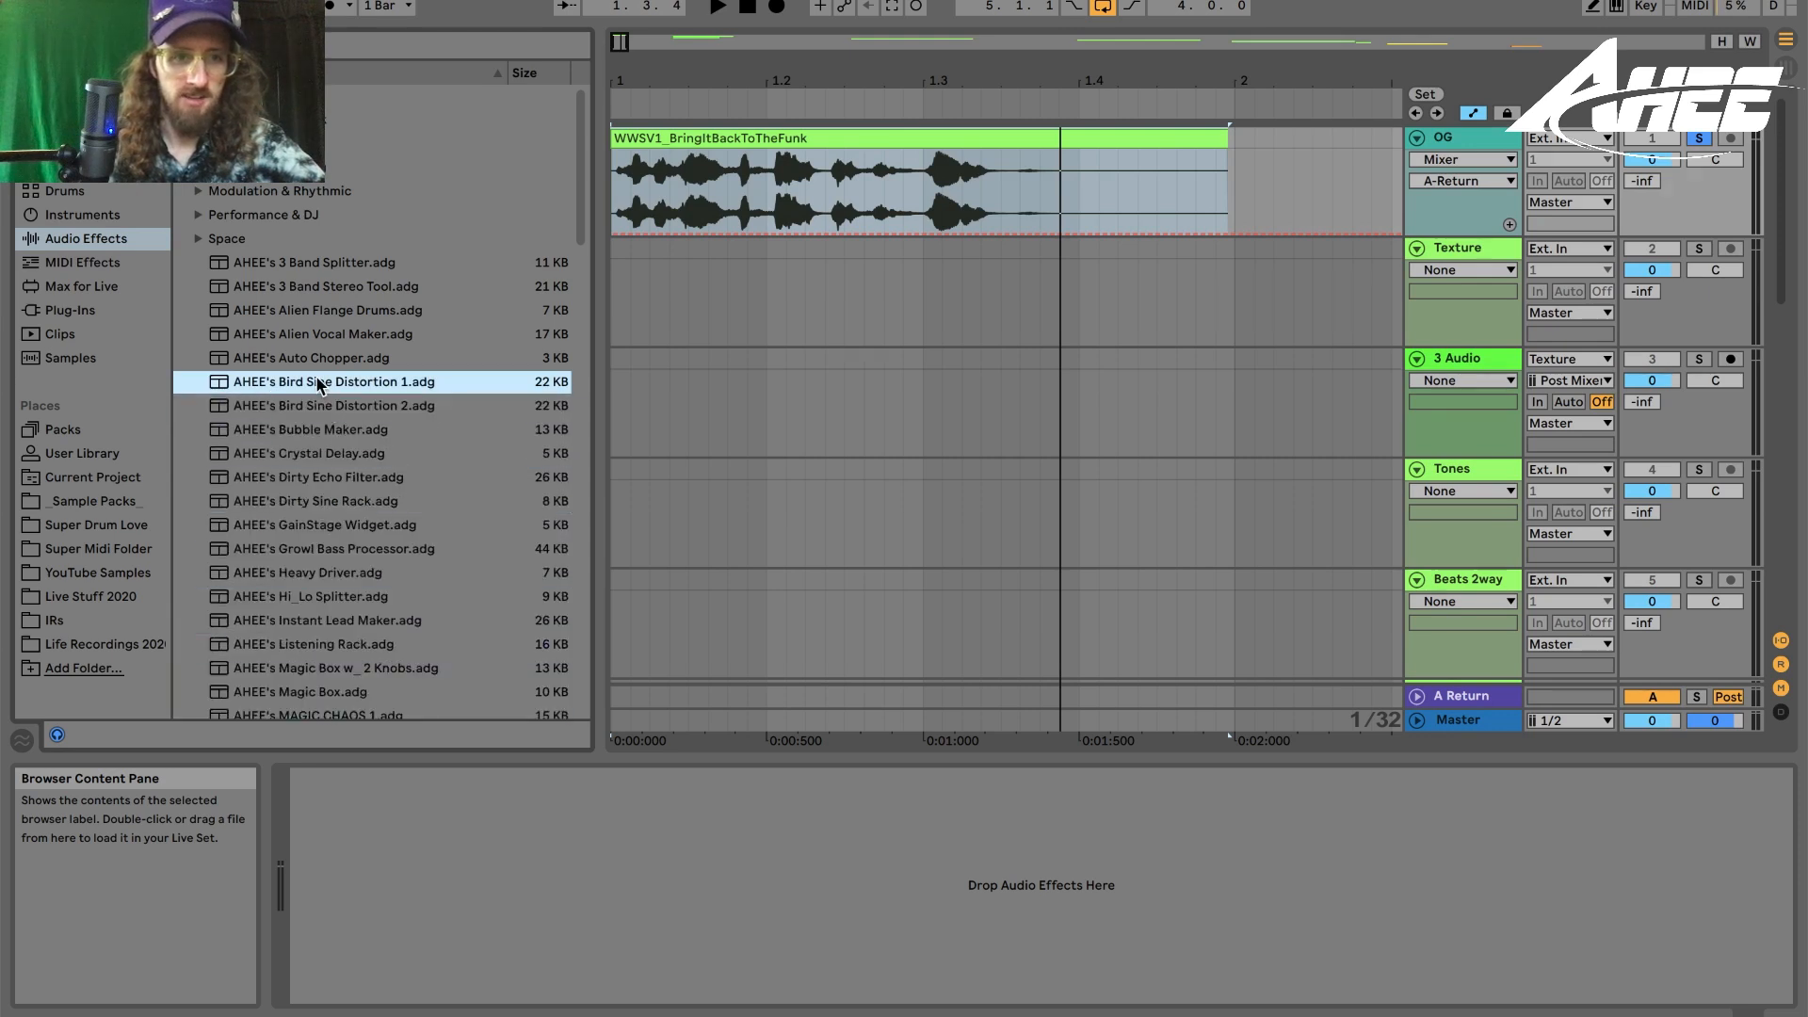
{"action": "left_click_drag", "start_coordinate": [461, 683], "coordinate": [419, 850]}
{"action": "key", "text": "space"}
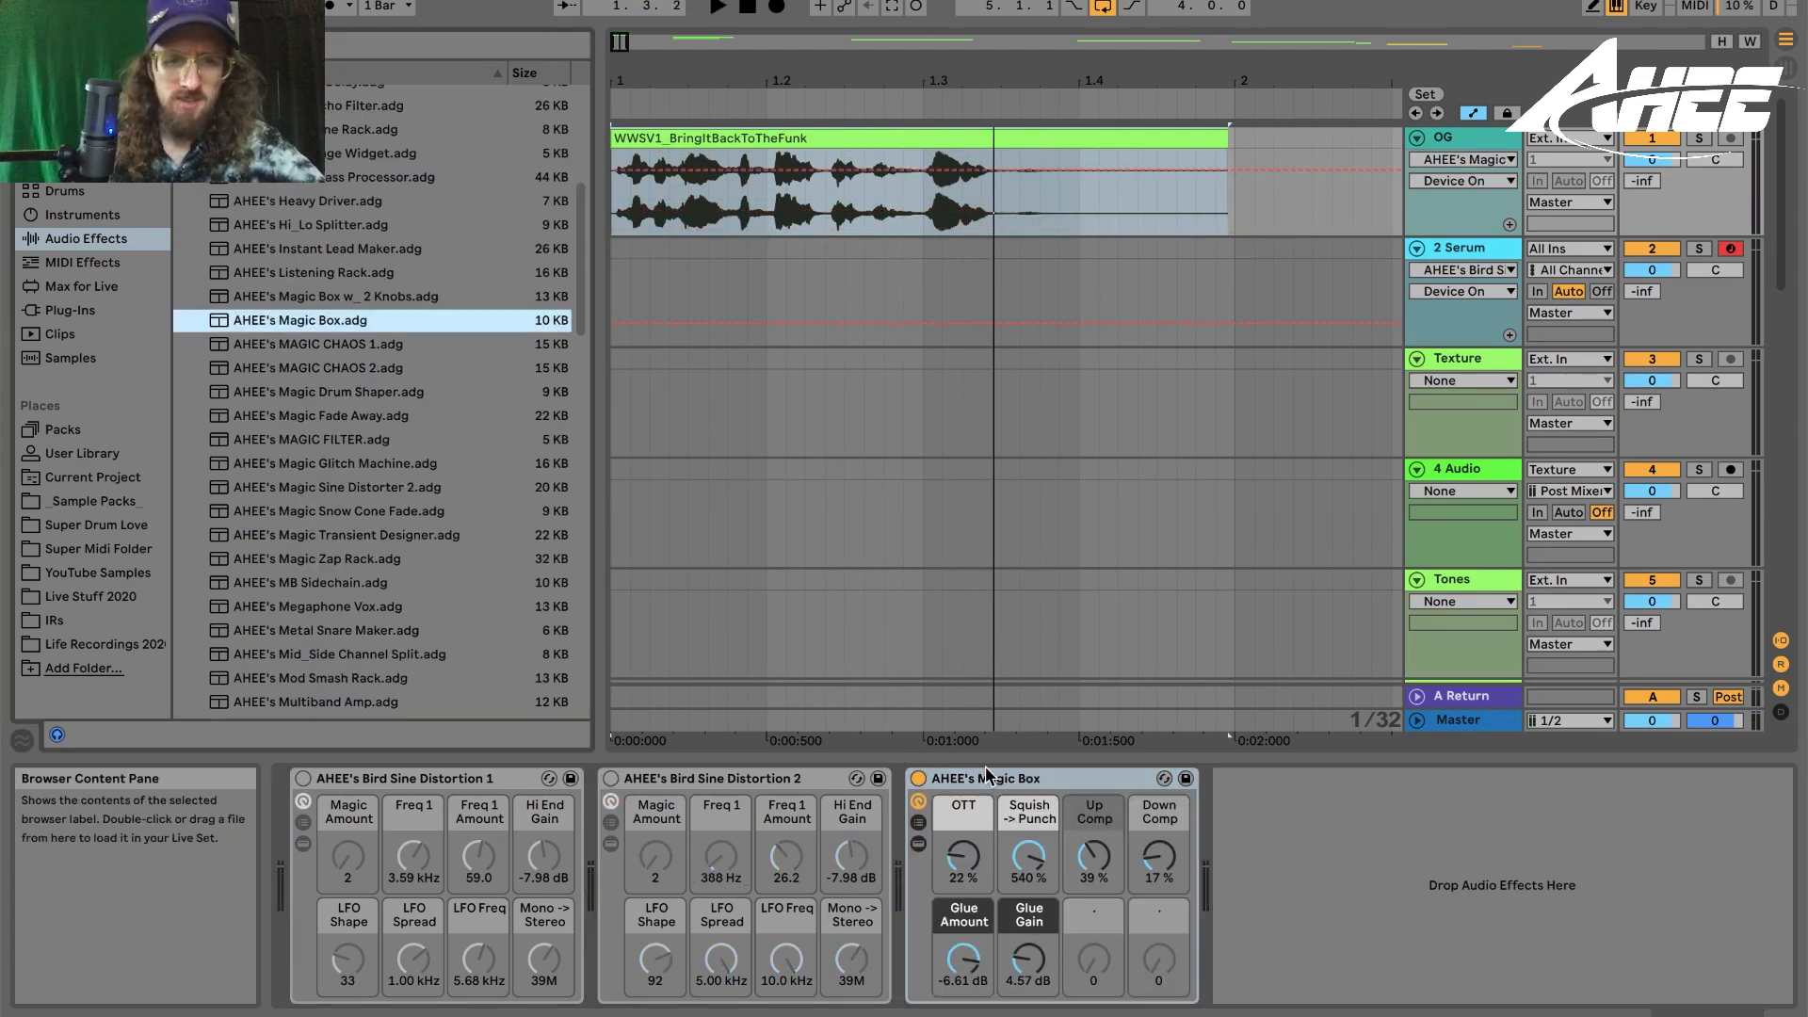
{"action": "key", "text": "BackSpace"}
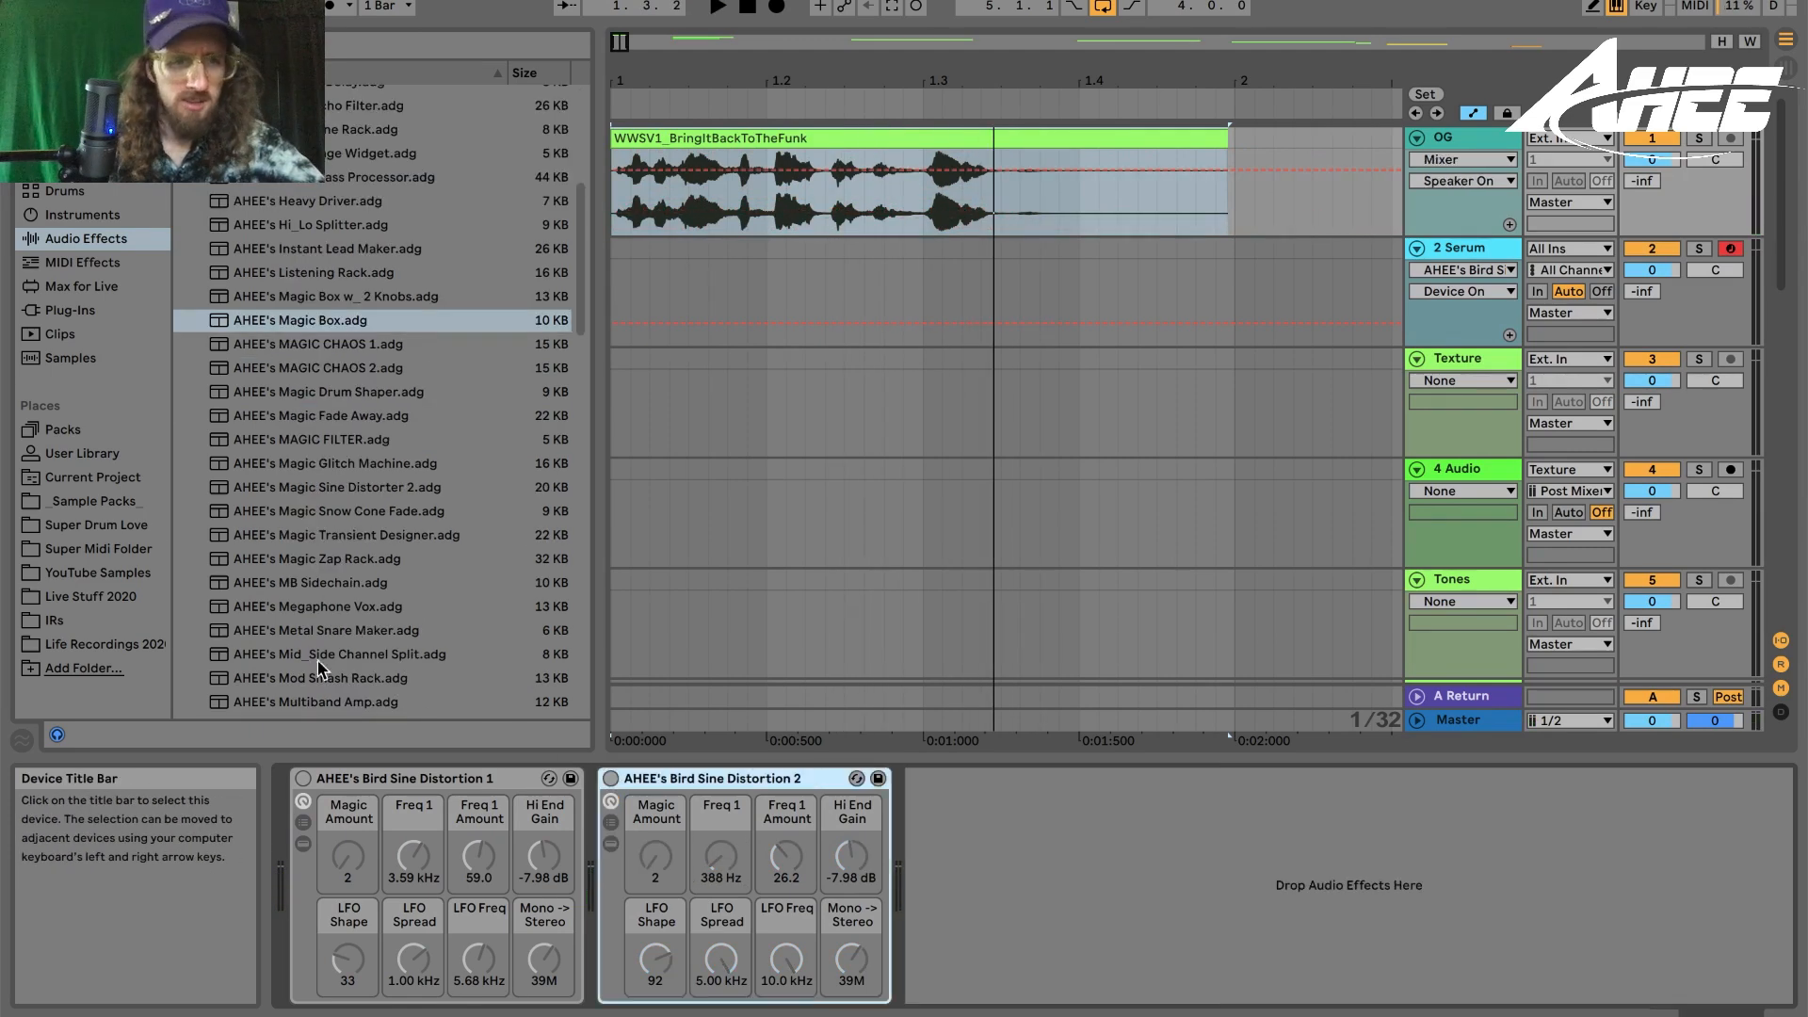
- Audition AHEE's Megaphone Vox on the OG track during playback, then delete it
{"action": "left_click_drag", "start_coordinate": [256, 603], "coordinate": [1138, 791]}
{"action": "key", "text": "space"}
{"action": "key", "text": "space"}
{"action": "left_click", "coordinate": [969, 780]}
{"action": "key", "text": "BackSpace"}
- Audition AHEE's Radio Vox with its Radio Amount turned down to 0, then delete the rack
{"action": "scroll", "coordinate": [315, 565], "scroll_direction": "down", "scroll_amount": 3}
{"action": "left_click", "coordinate": [314, 582]}
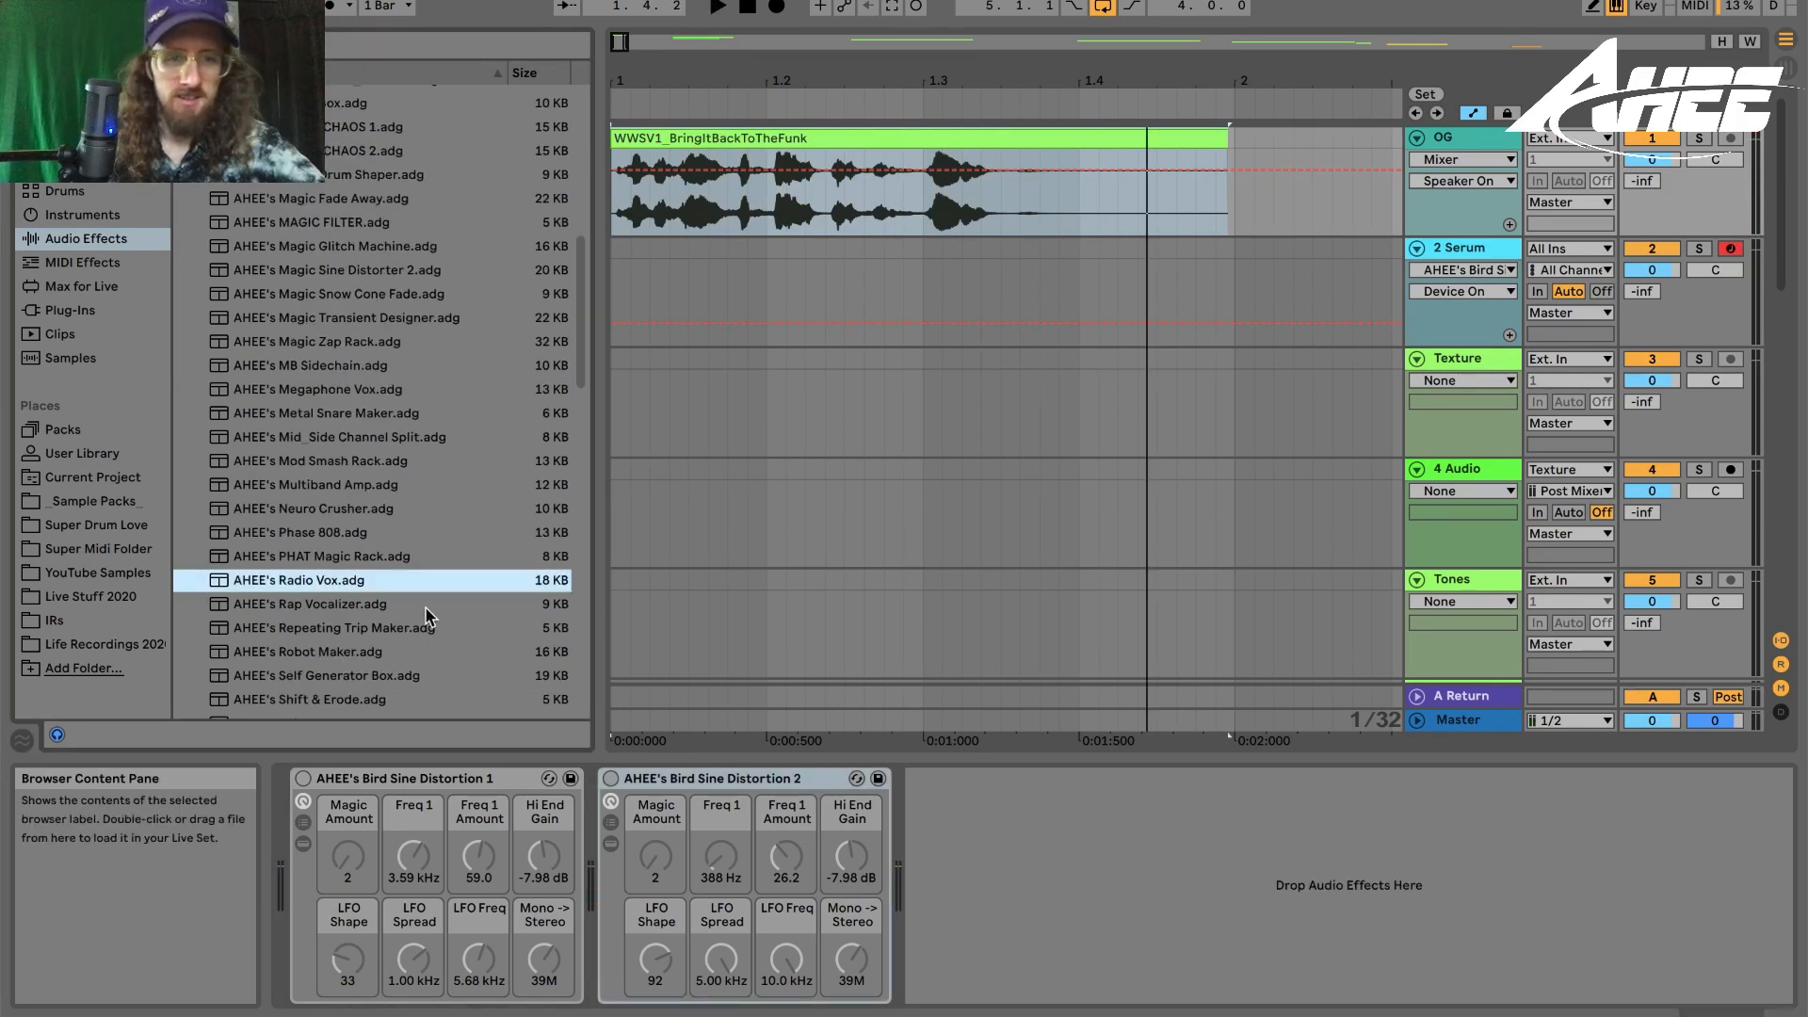
{"action": "left_click_drag", "start_coordinate": [326, 584], "coordinate": [1054, 826]}
{"action": "key", "text": "space"}
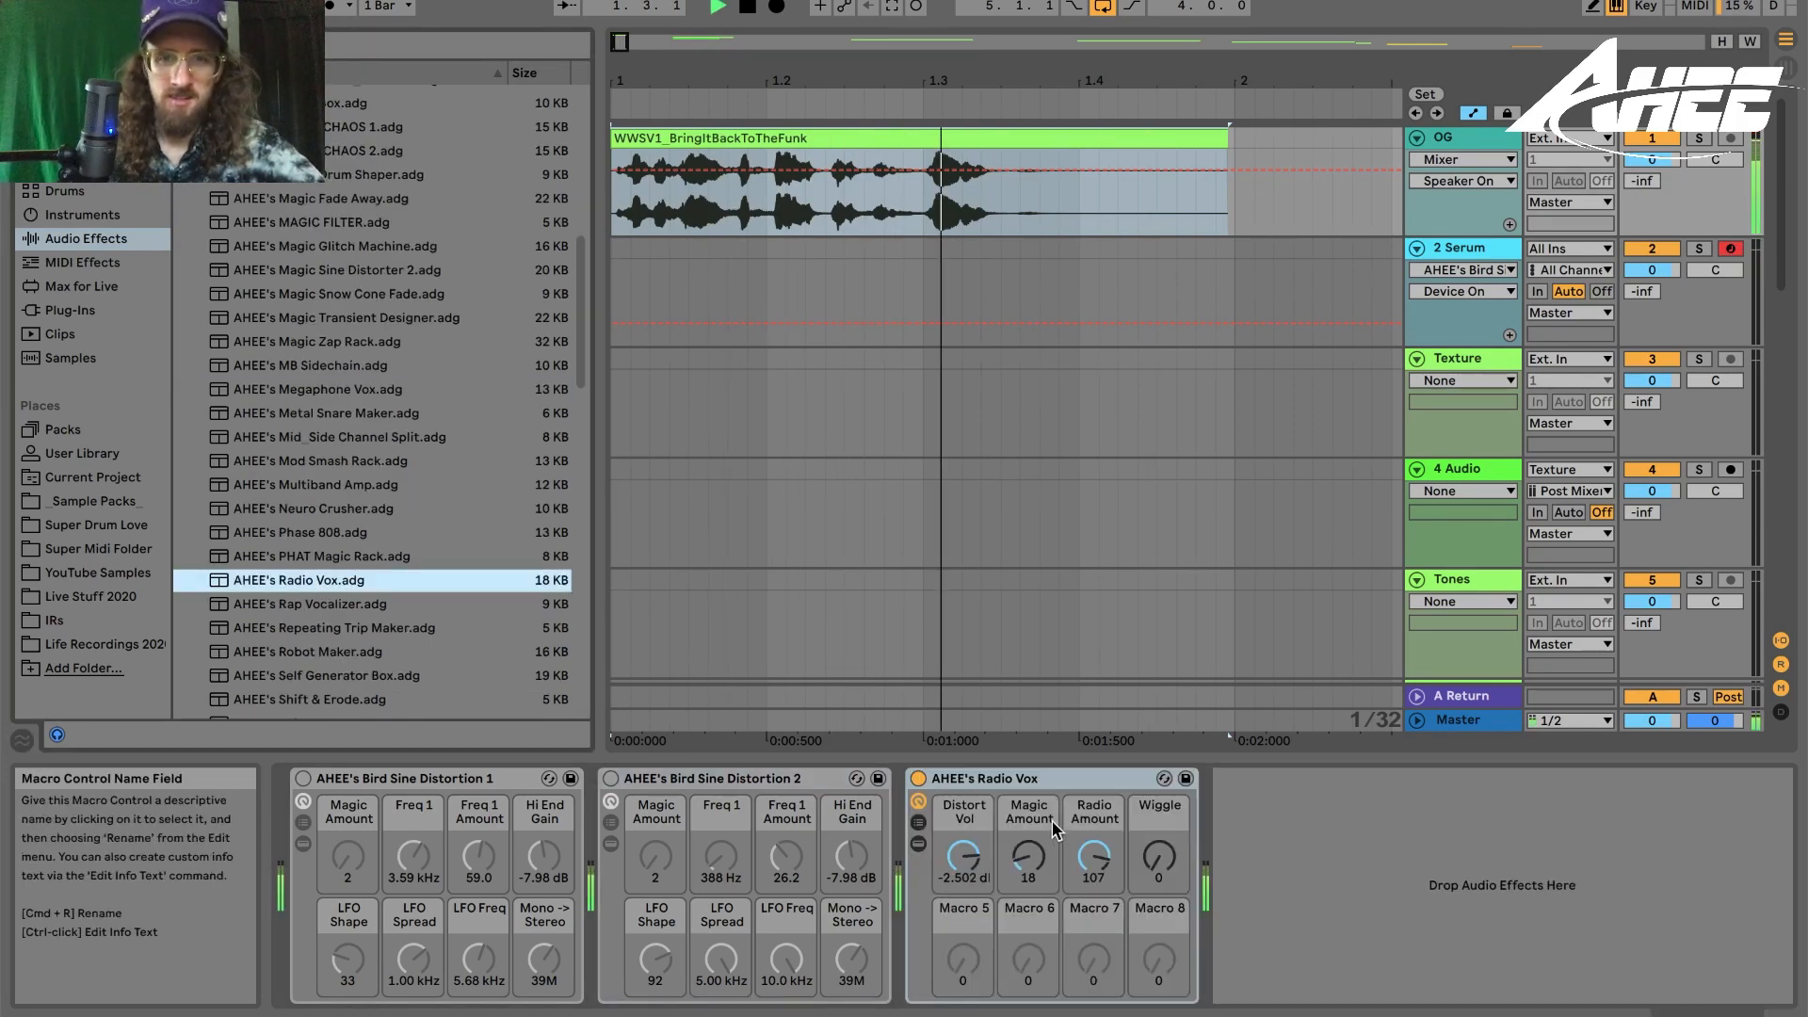
{"action": "key", "text": "space"}
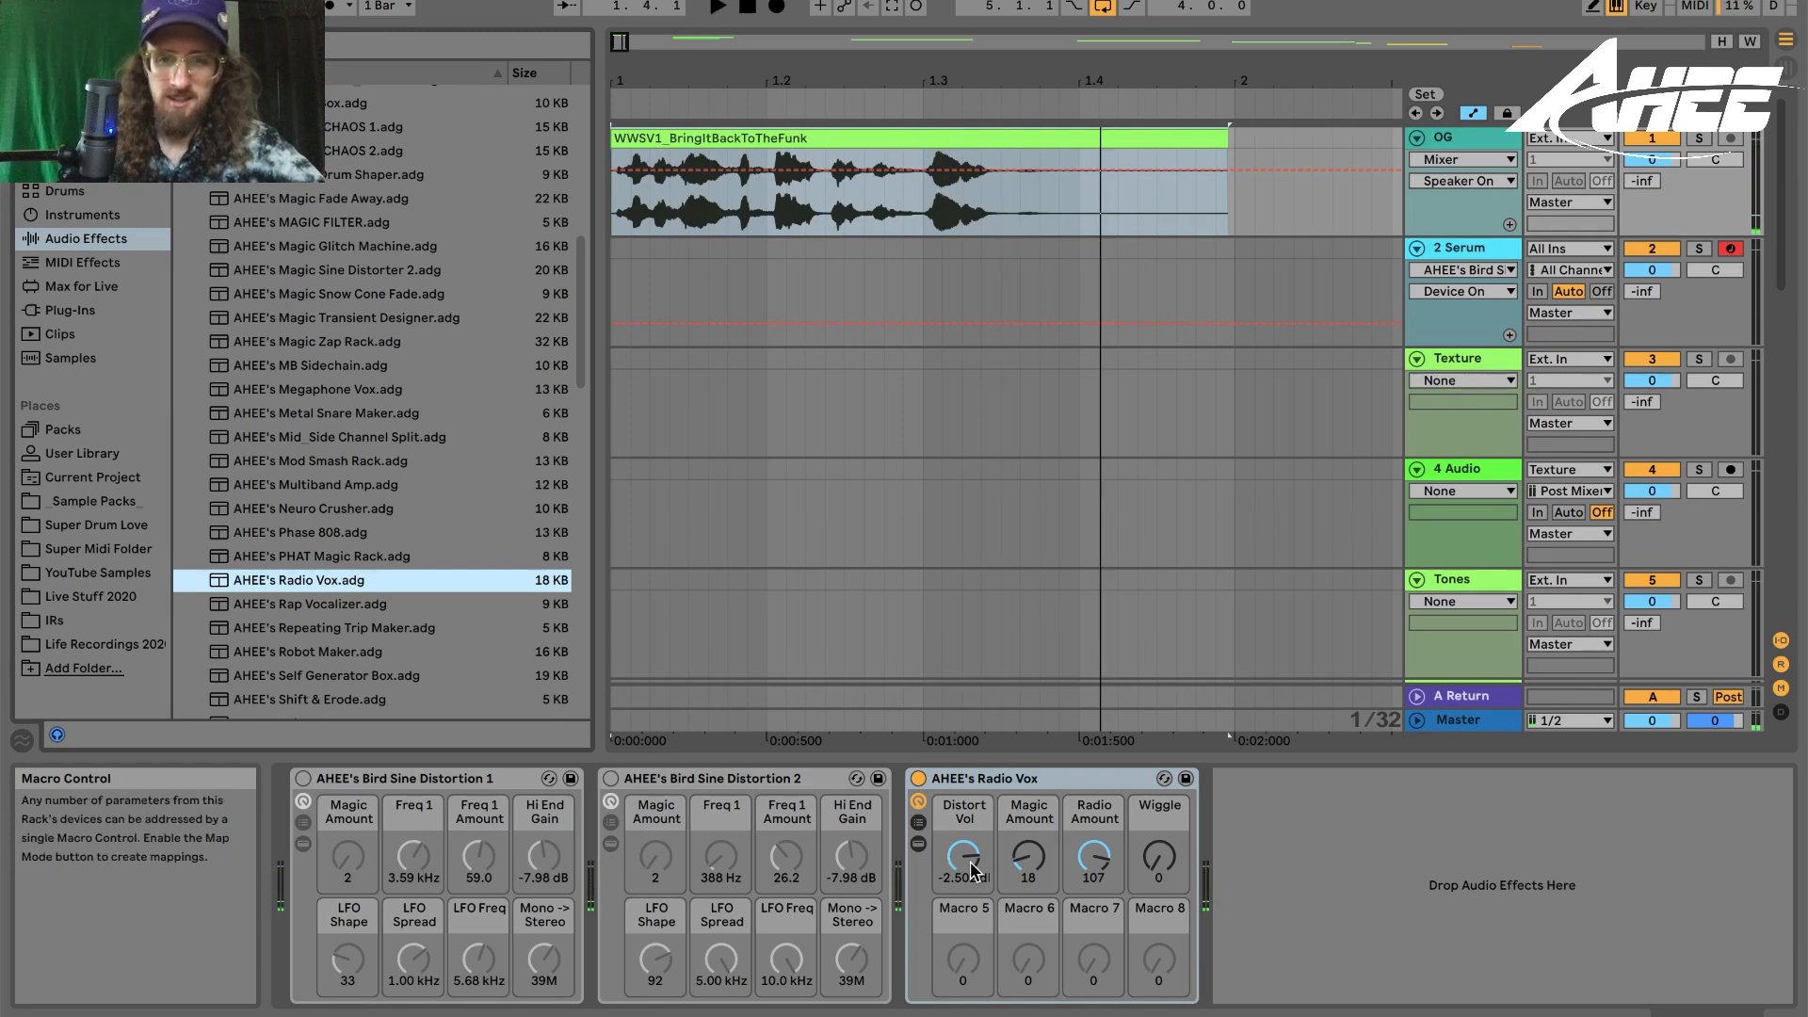
{"action": "left_click_drag", "start_coordinate": [1094, 856], "coordinate": [1095, 960]}
{"action": "key", "text": "space"}
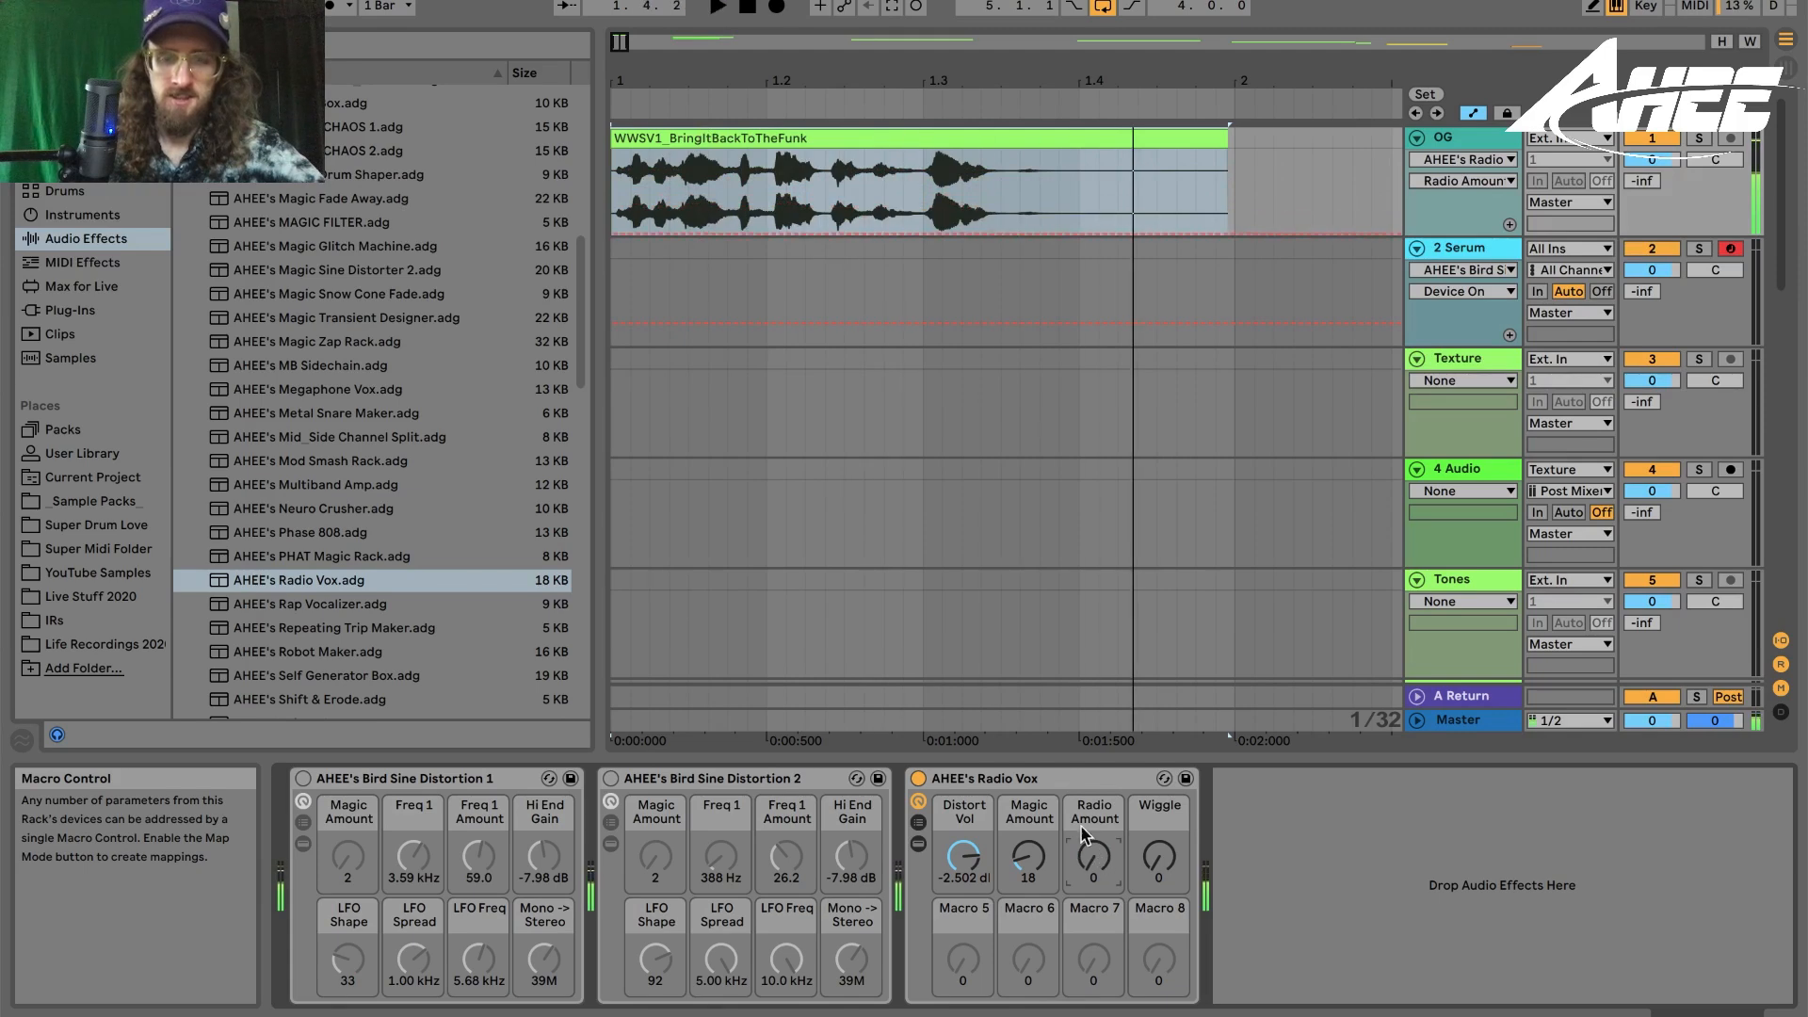
{"action": "left_click", "coordinate": [1098, 779]}
{"action": "key", "text": "Delete"}
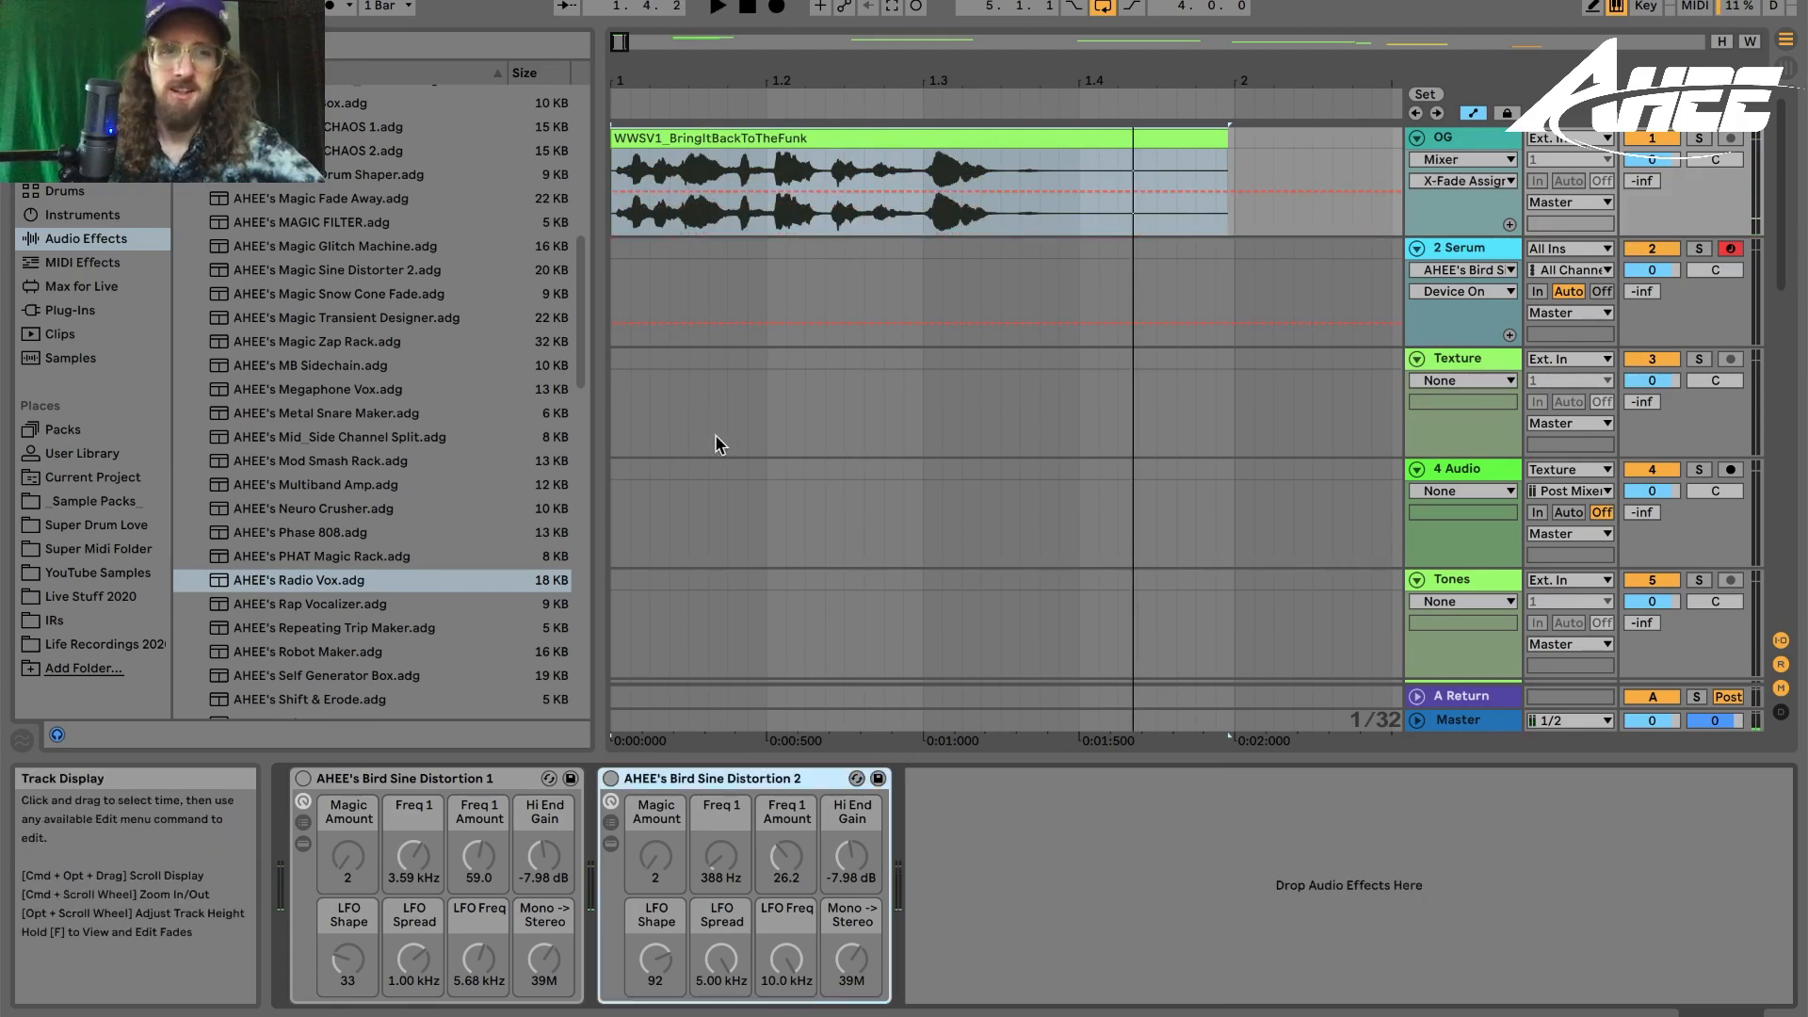
- Audition AHEE's Shift & Erode on the OG track during playback, then delete it
{"action": "scroll", "coordinate": [282, 565], "scroll_direction": "down", "scroll_amount": 3}
{"action": "left_click", "coordinate": [282, 603]}
{"action": "left_click_drag", "start_coordinate": [282, 604], "coordinate": [1017, 810]}
{"action": "key", "text": "space"}
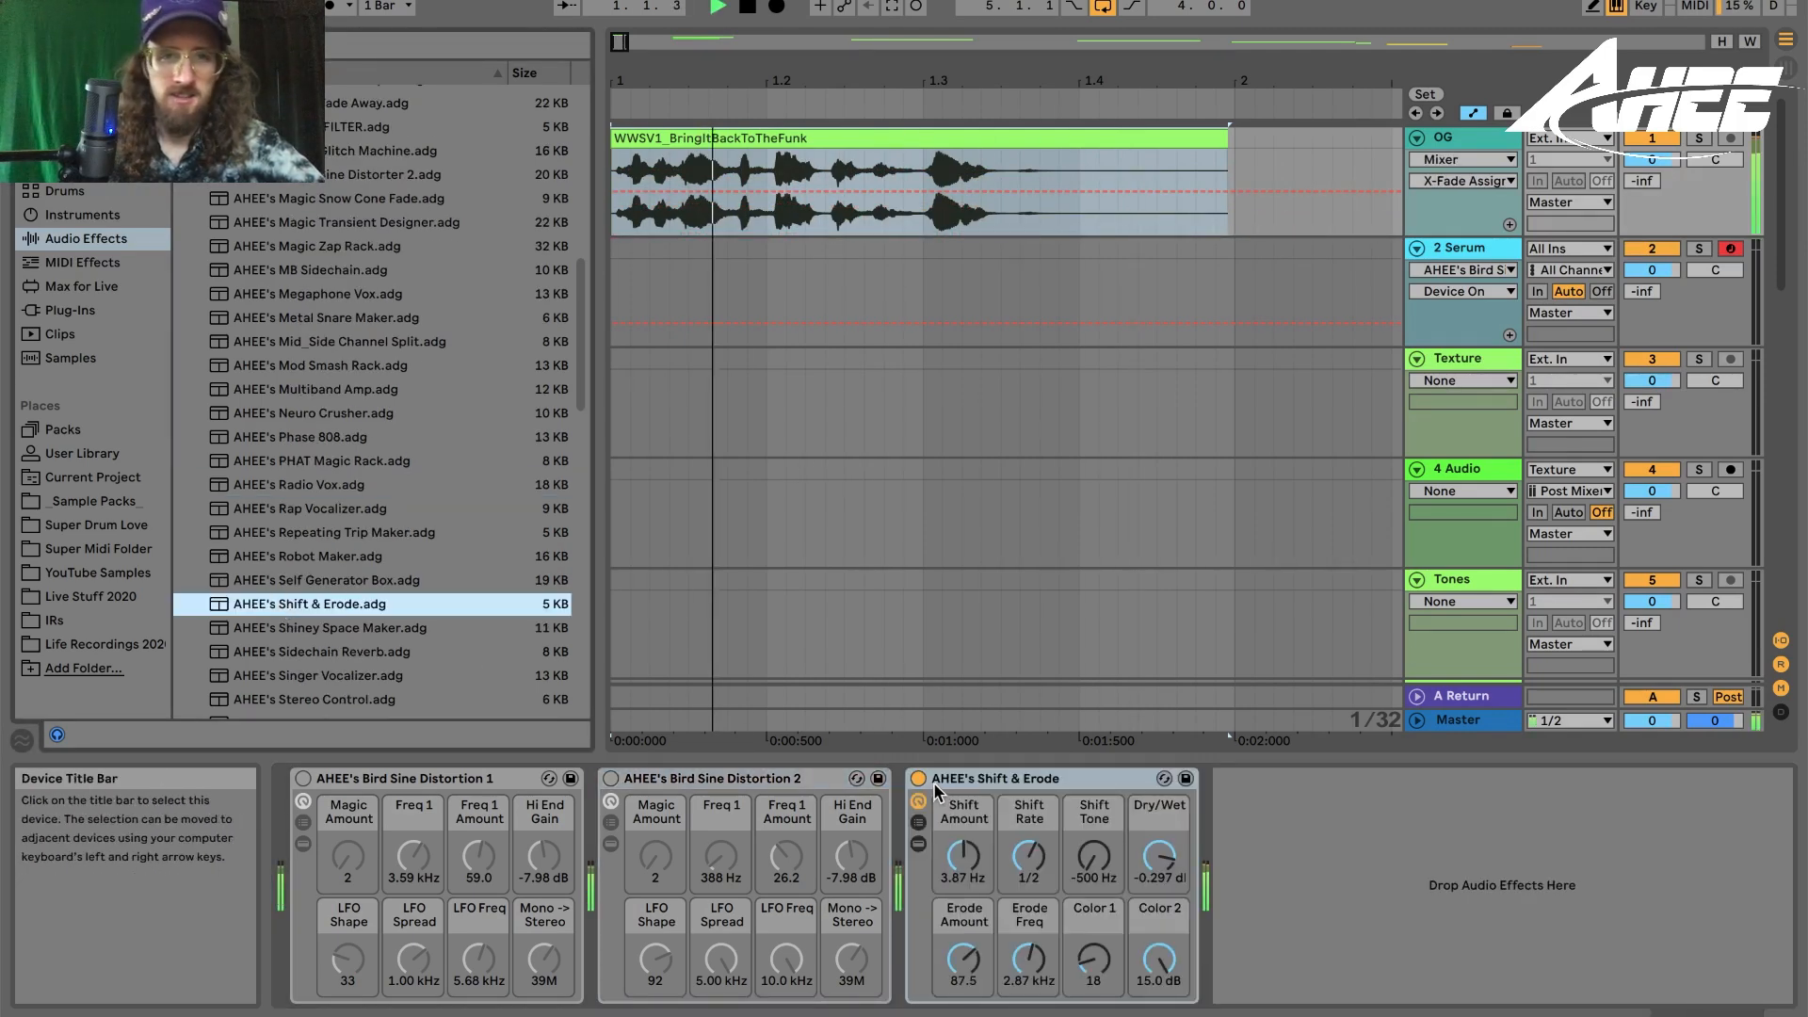
{"action": "key", "text": "space"}
{"action": "left_click", "coordinate": [1015, 779]}
{"action": "key", "text": "Delete"}
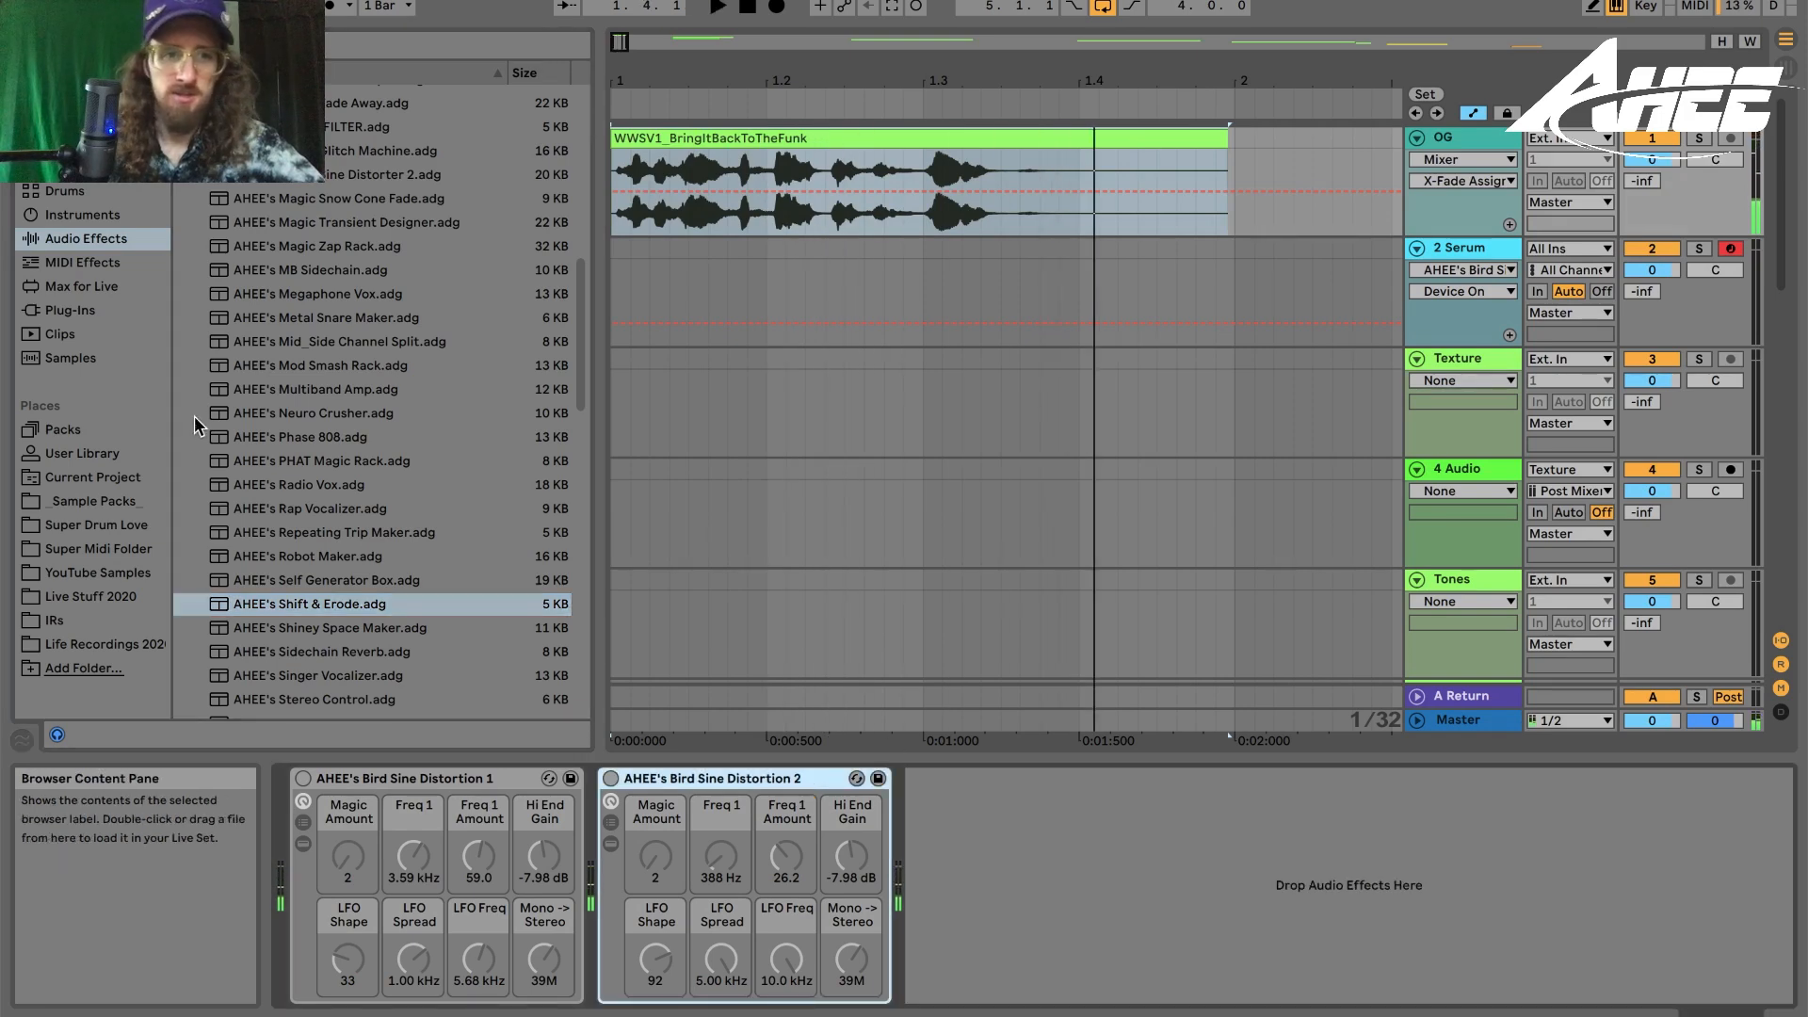
- Load AHEE's Alien Vocal Maker onto the OG track and play the clip through it
{"action": "scroll", "coordinate": [376, 471], "scroll_direction": "up", "scroll_amount": 15}
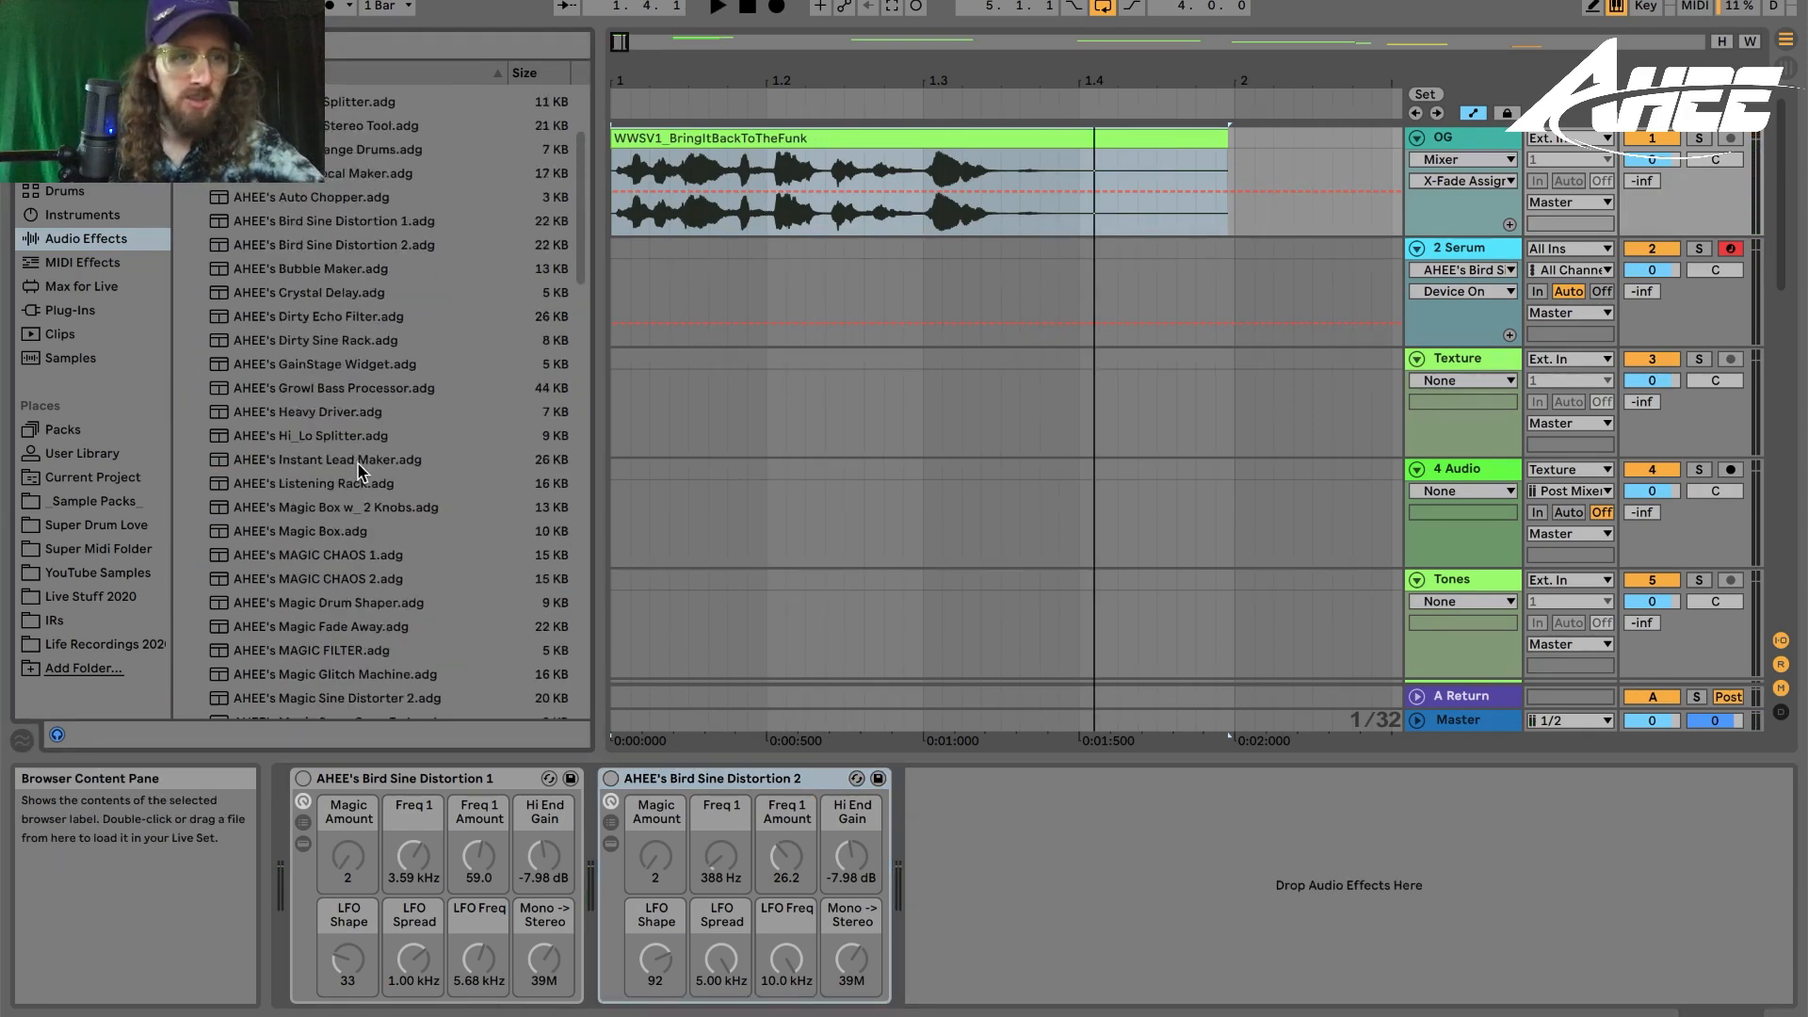
{"action": "double_click", "coordinate": [297, 179]}
{"action": "key", "text": "space"}
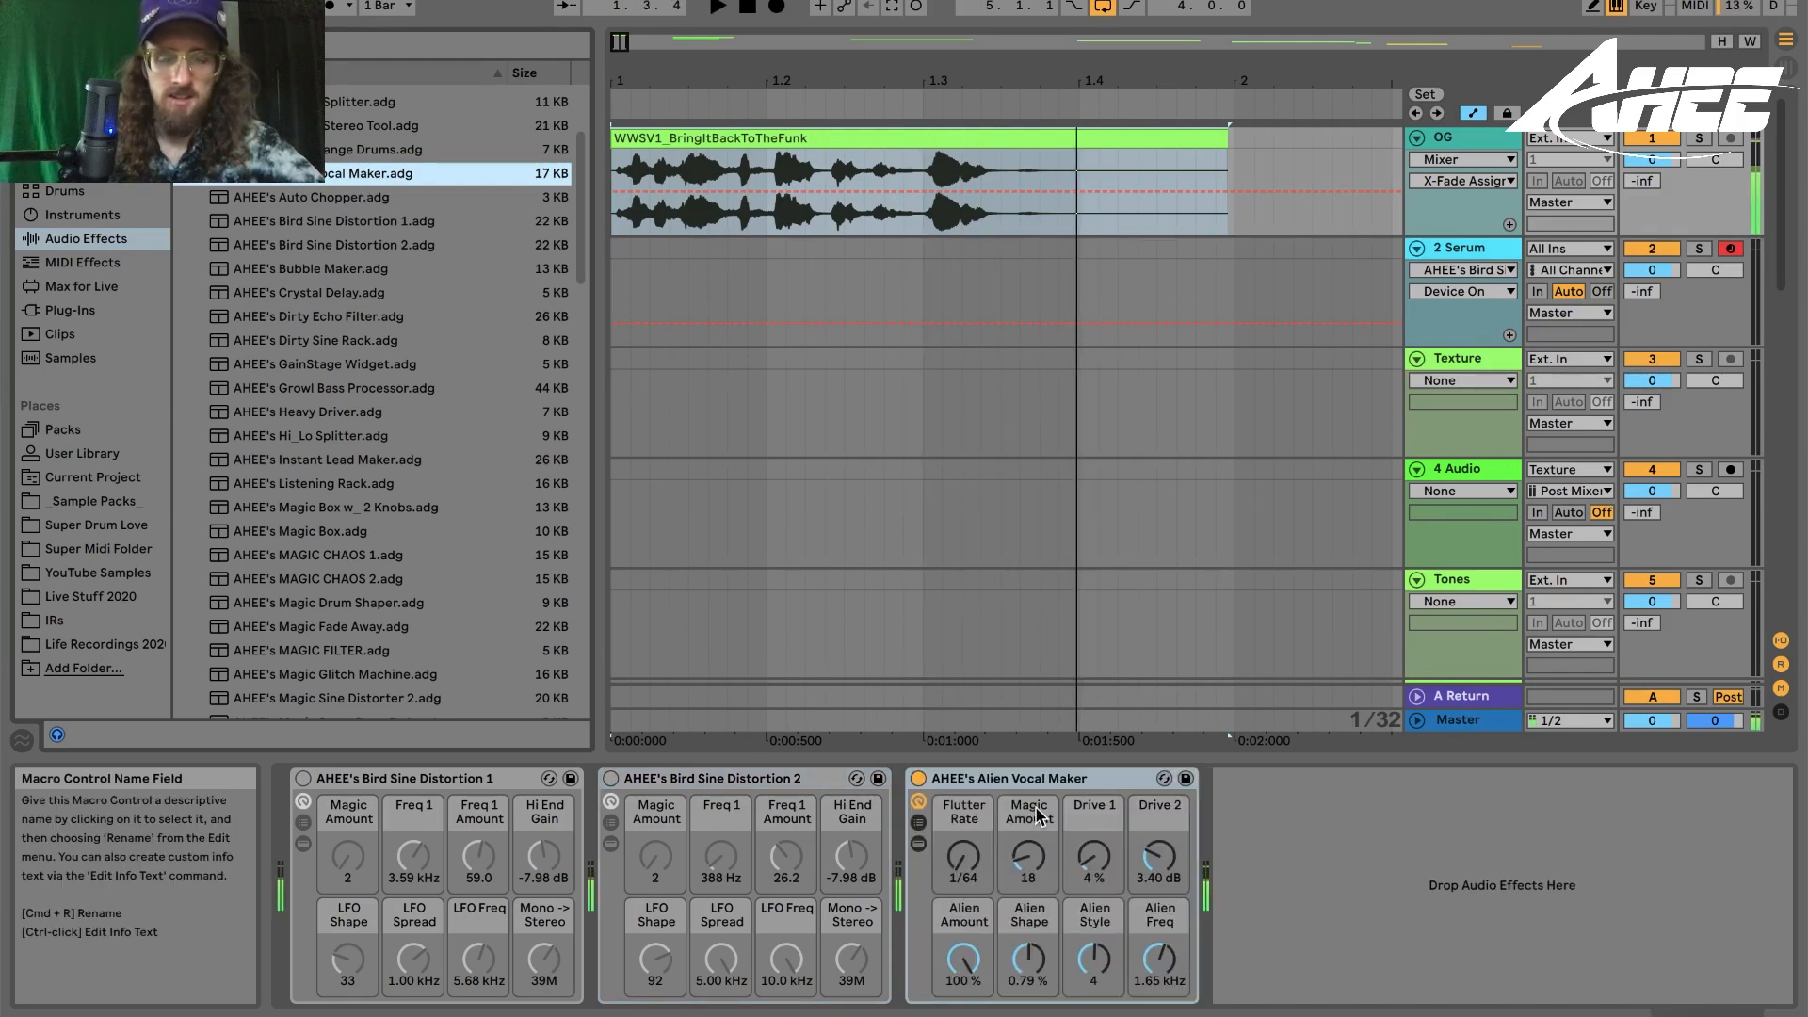
- Stop playback and delete AHEE's Alien Vocal Maker from the OG track
{"action": "left_click", "coordinate": [1034, 812]}
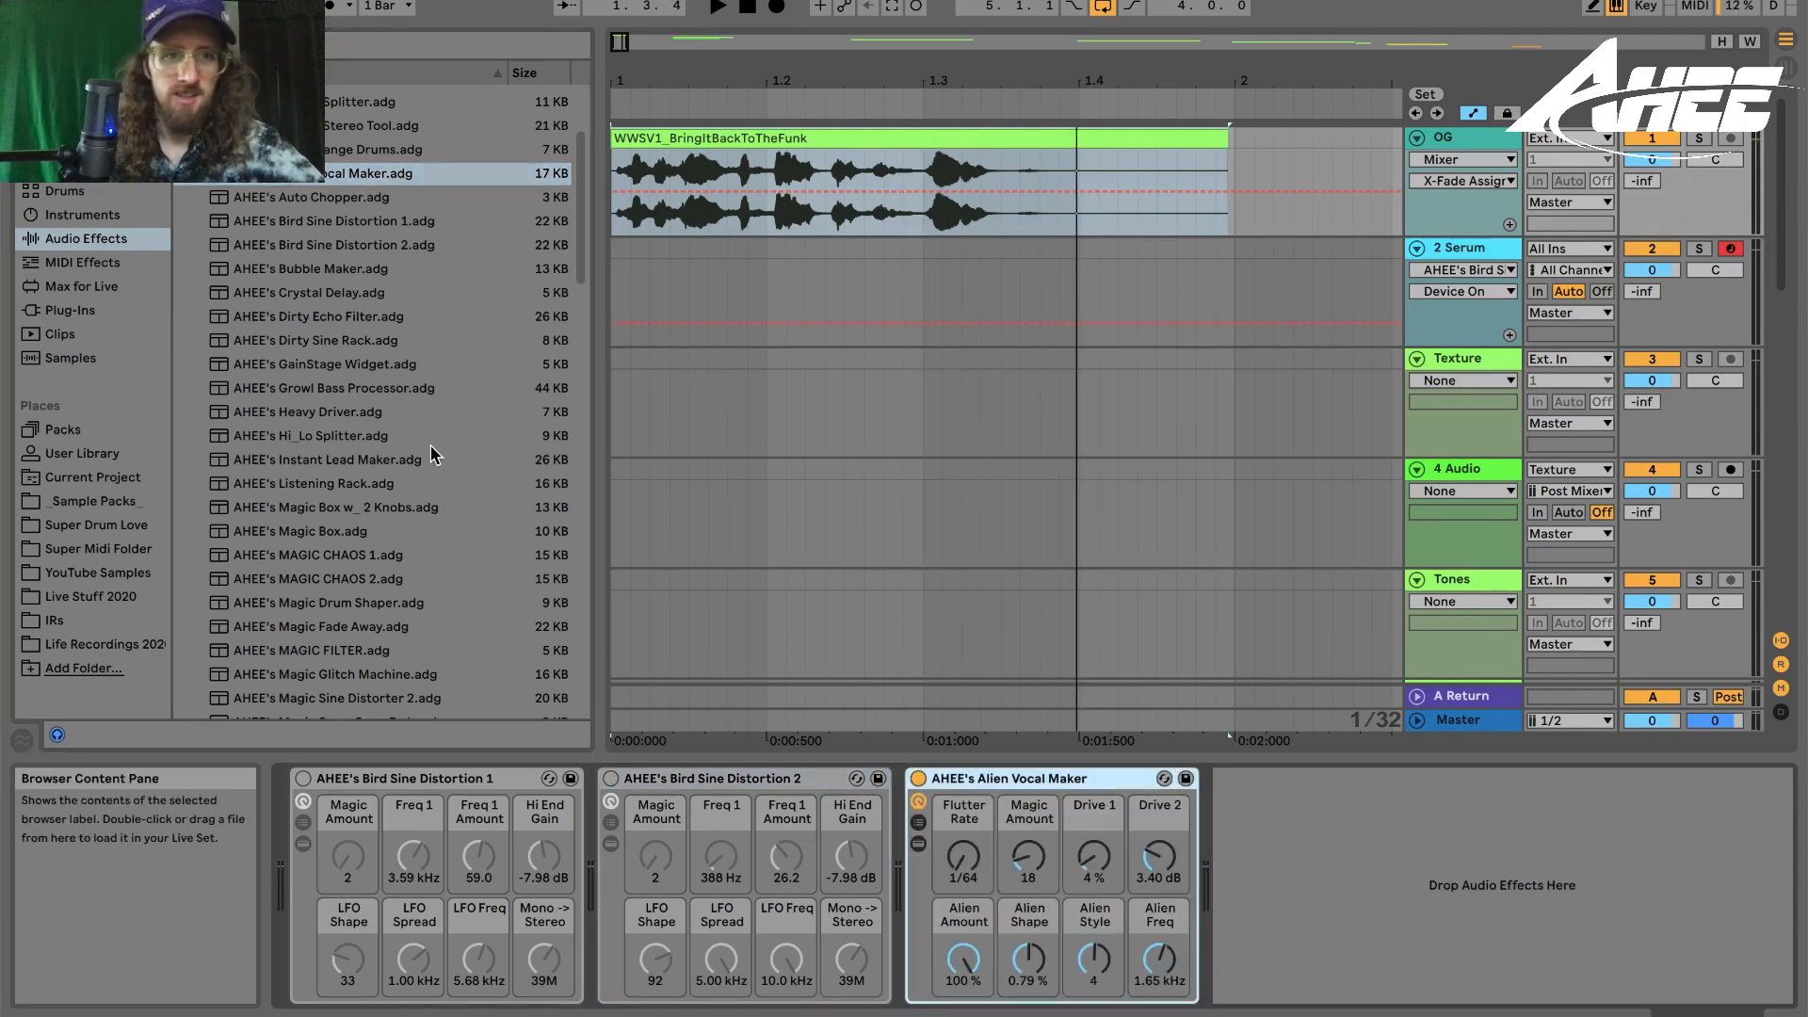
{"action": "key", "text": "space"}
{"action": "key", "text": "Delete"}
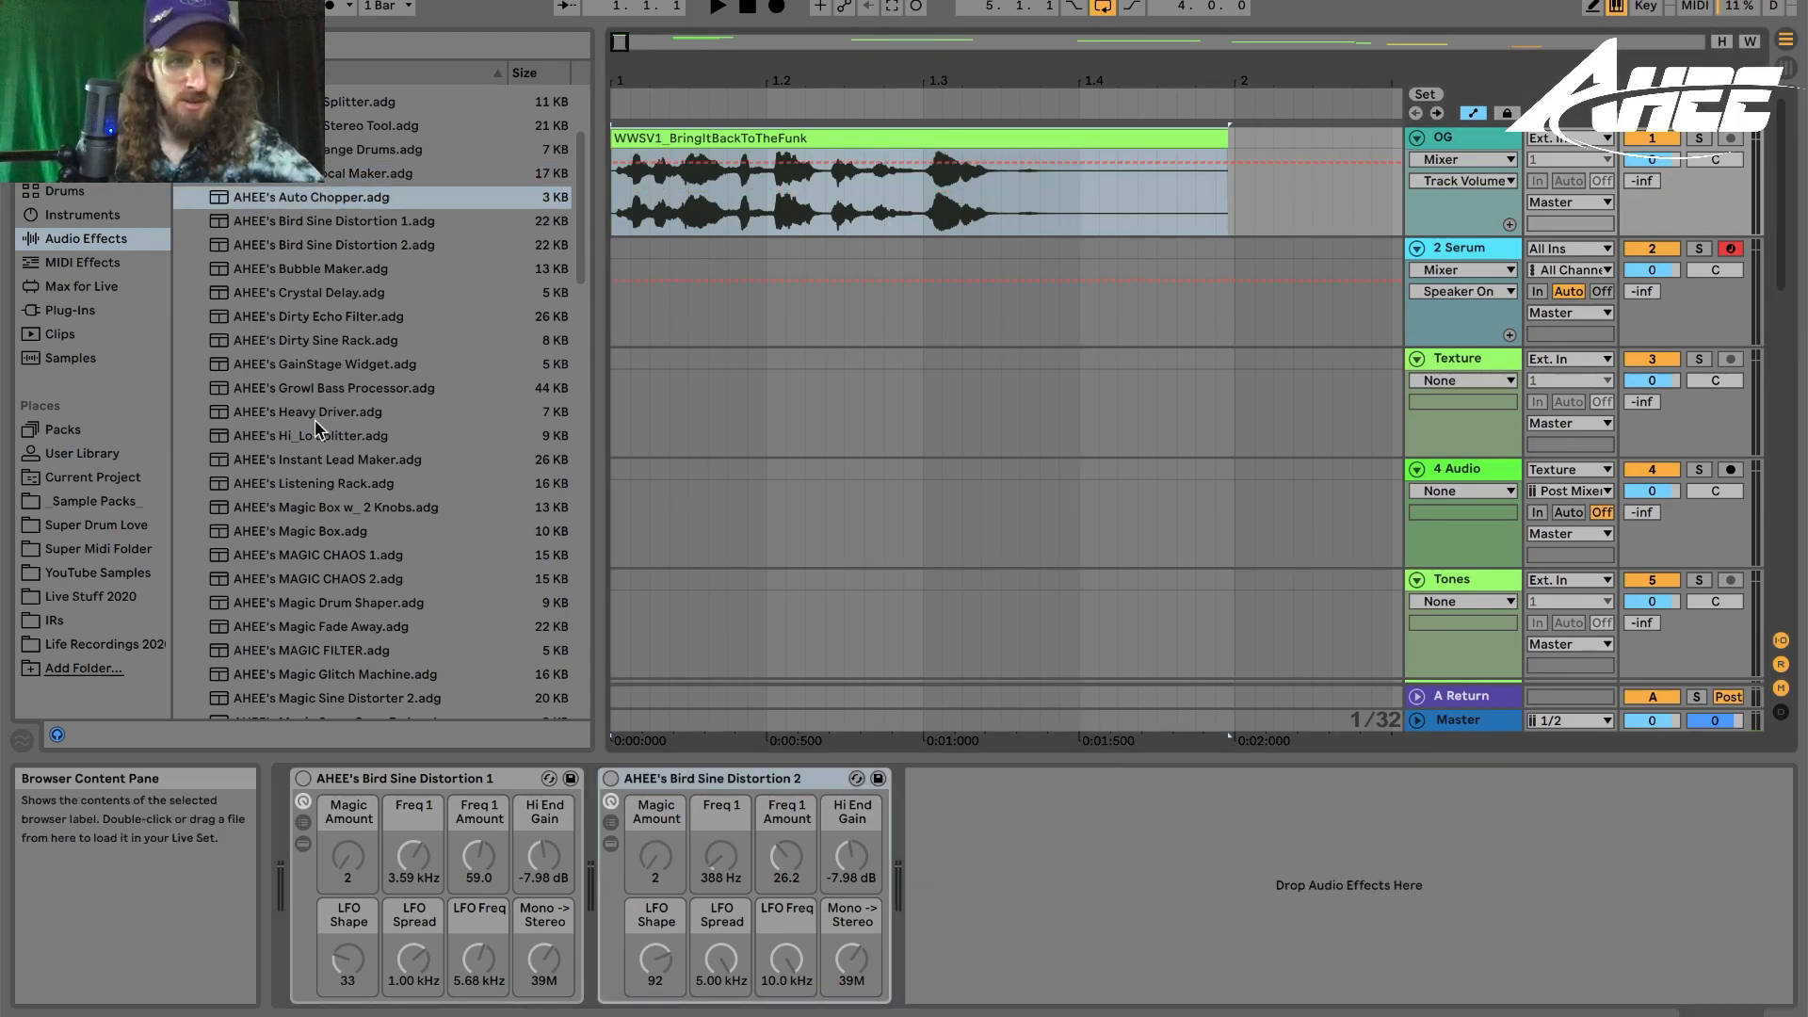
- Load AHEE's Crystal Delay and AHEE's Auto Chopper onto the OG track's device chain to audition them
{"action": "left_click_drag", "start_coordinate": [305, 295], "coordinate": [1003, 897]}
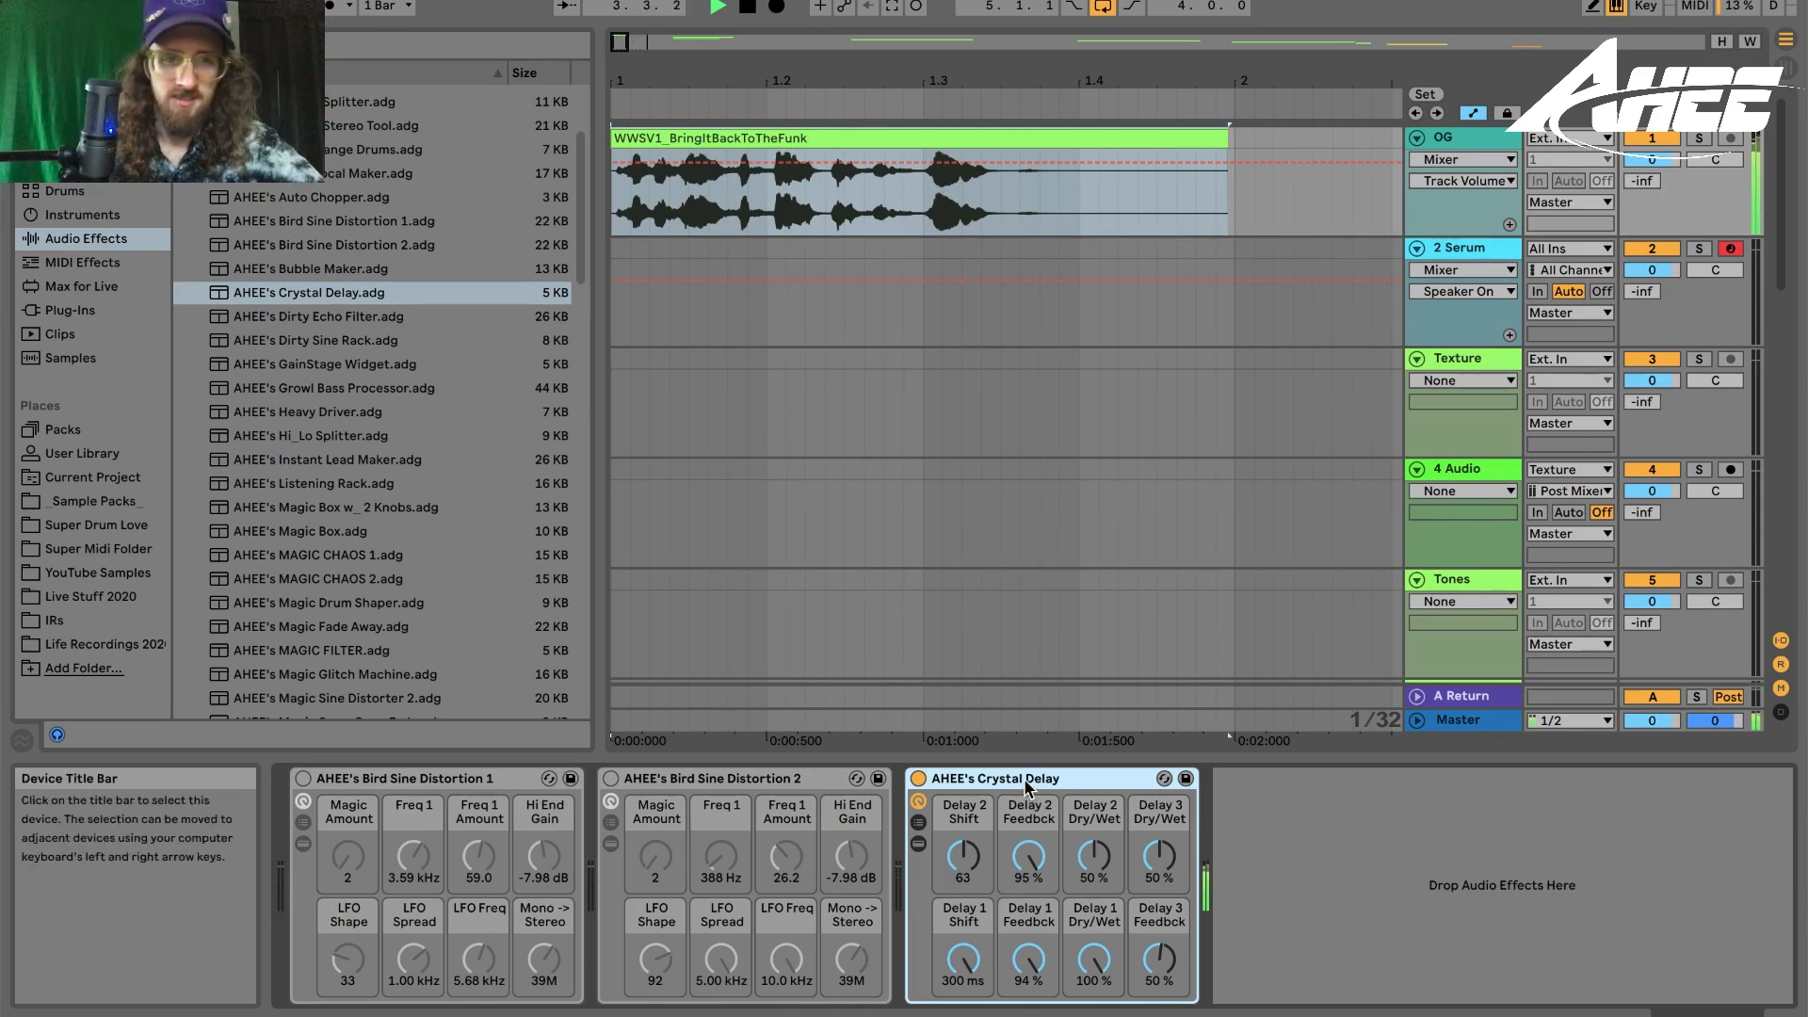
{"action": "left_click", "coordinate": [346, 201]}
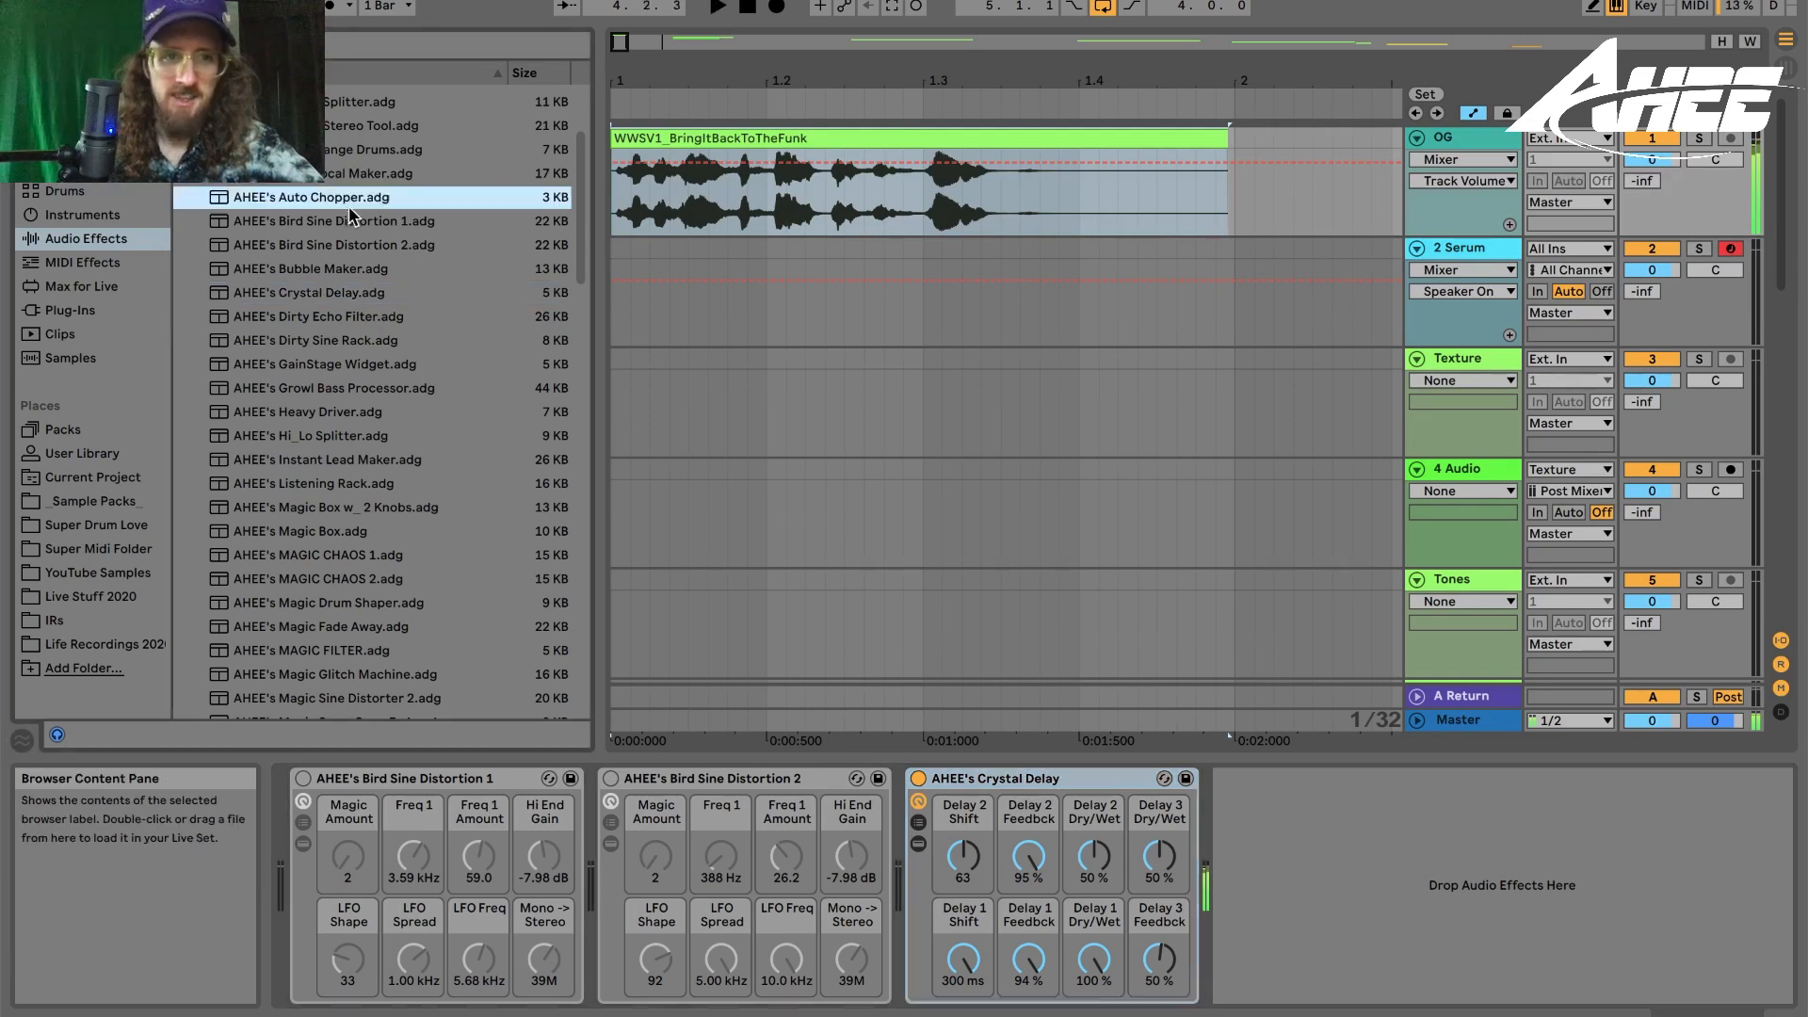
{"action": "left_click_drag", "start_coordinate": [1401, 920], "coordinate": [1417, 906]}
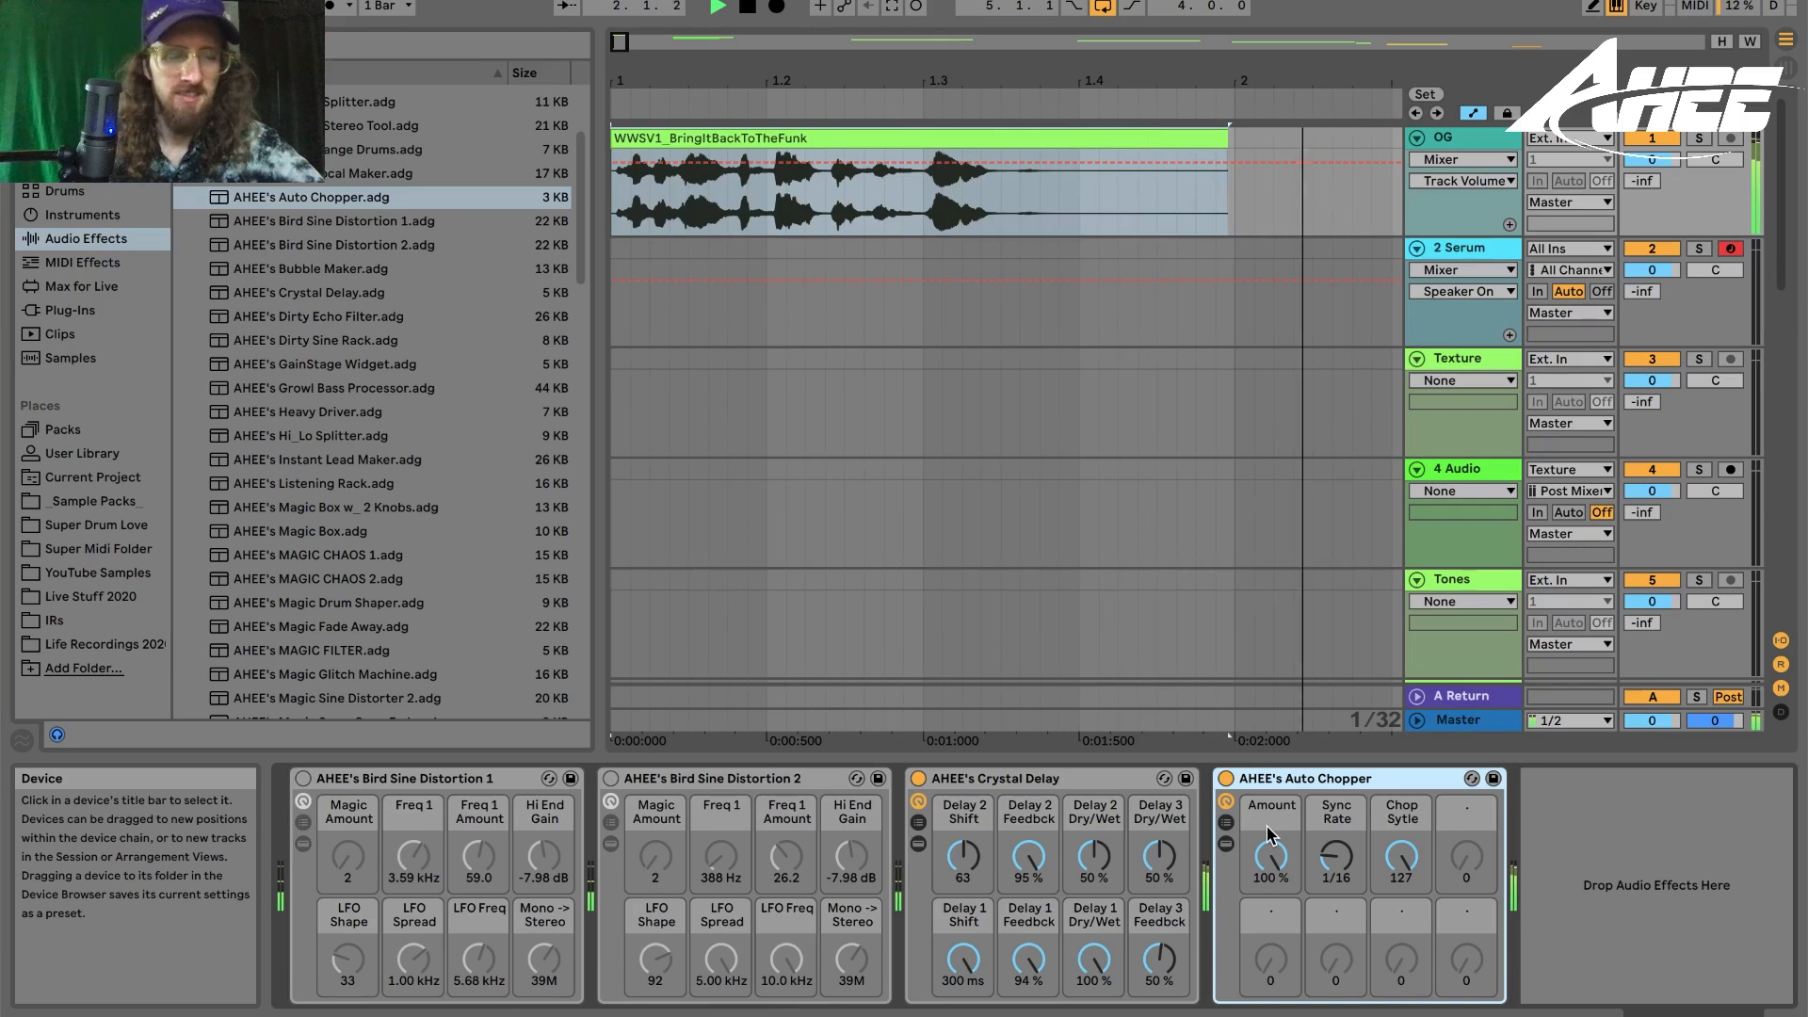
- Delete the Crystal Delay and Auto Chopper racks from the OG track's device chain
{"action": "left_click", "coordinate": [1033, 779]}
{"action": "key", "text": "Delete"}
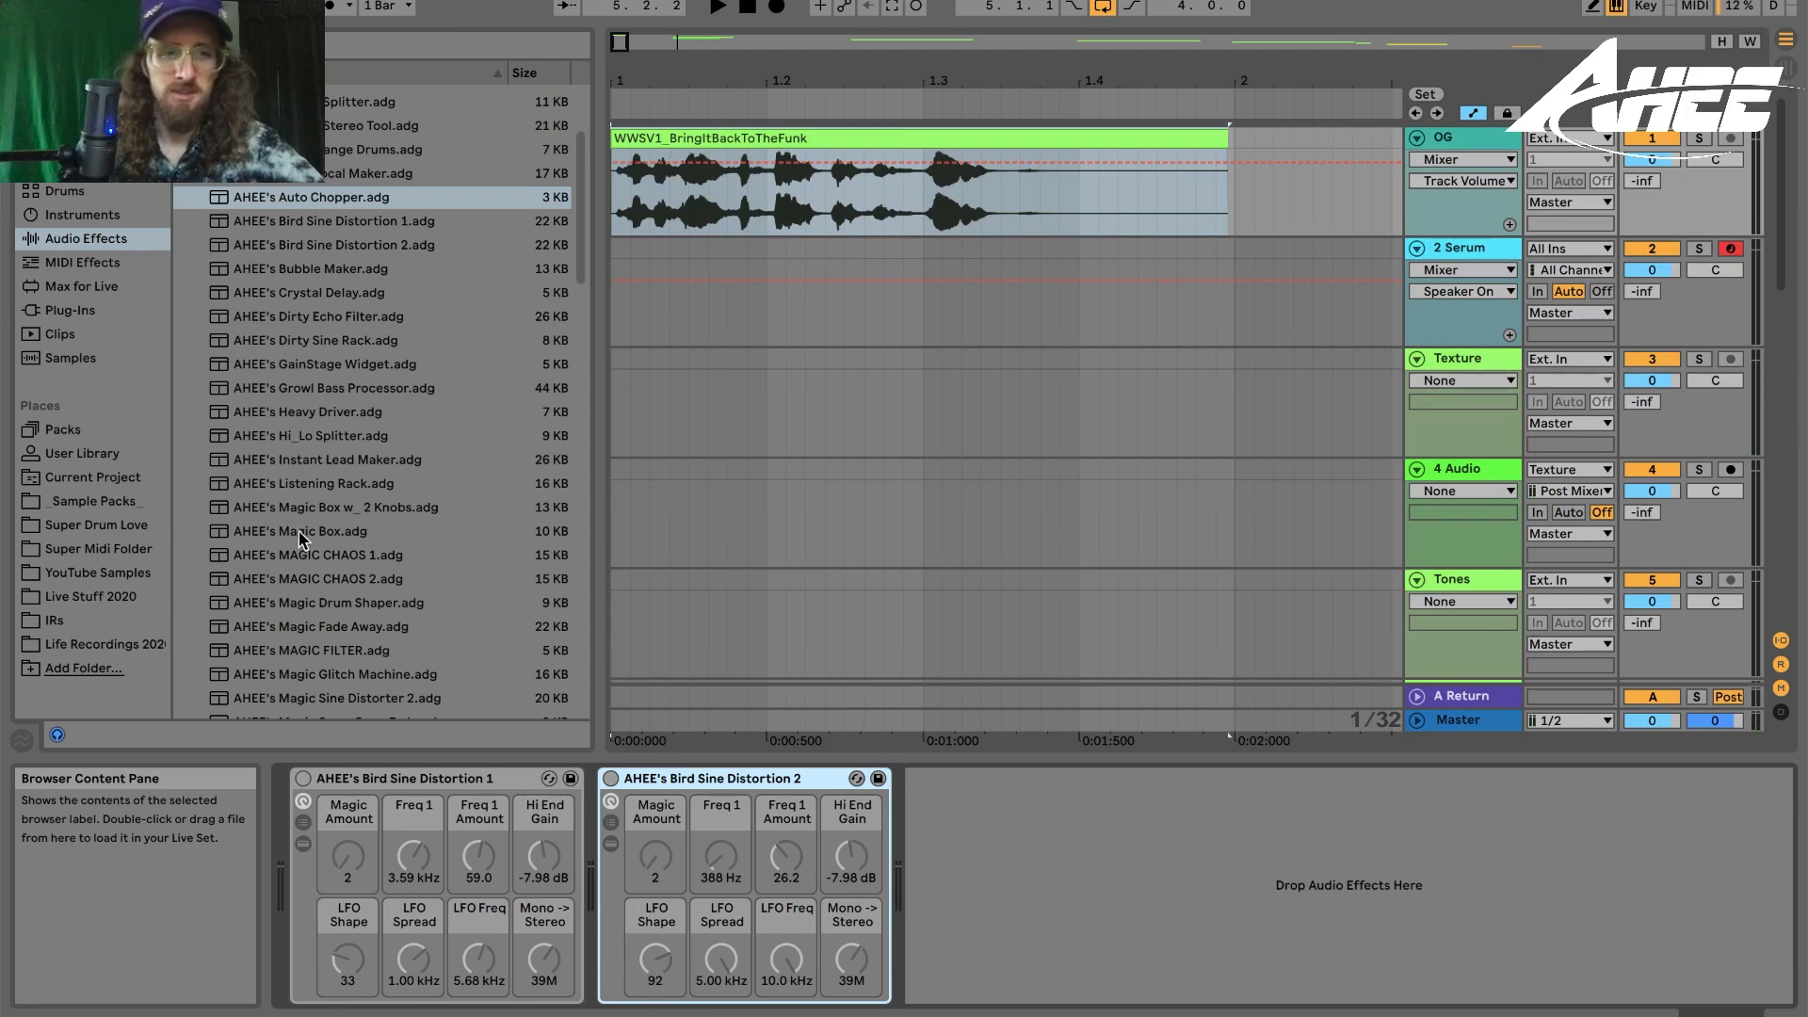
{"action": "scroll", "coordinate": [297, 530], "scroll_direction": "down", "scroll_amount": 6}
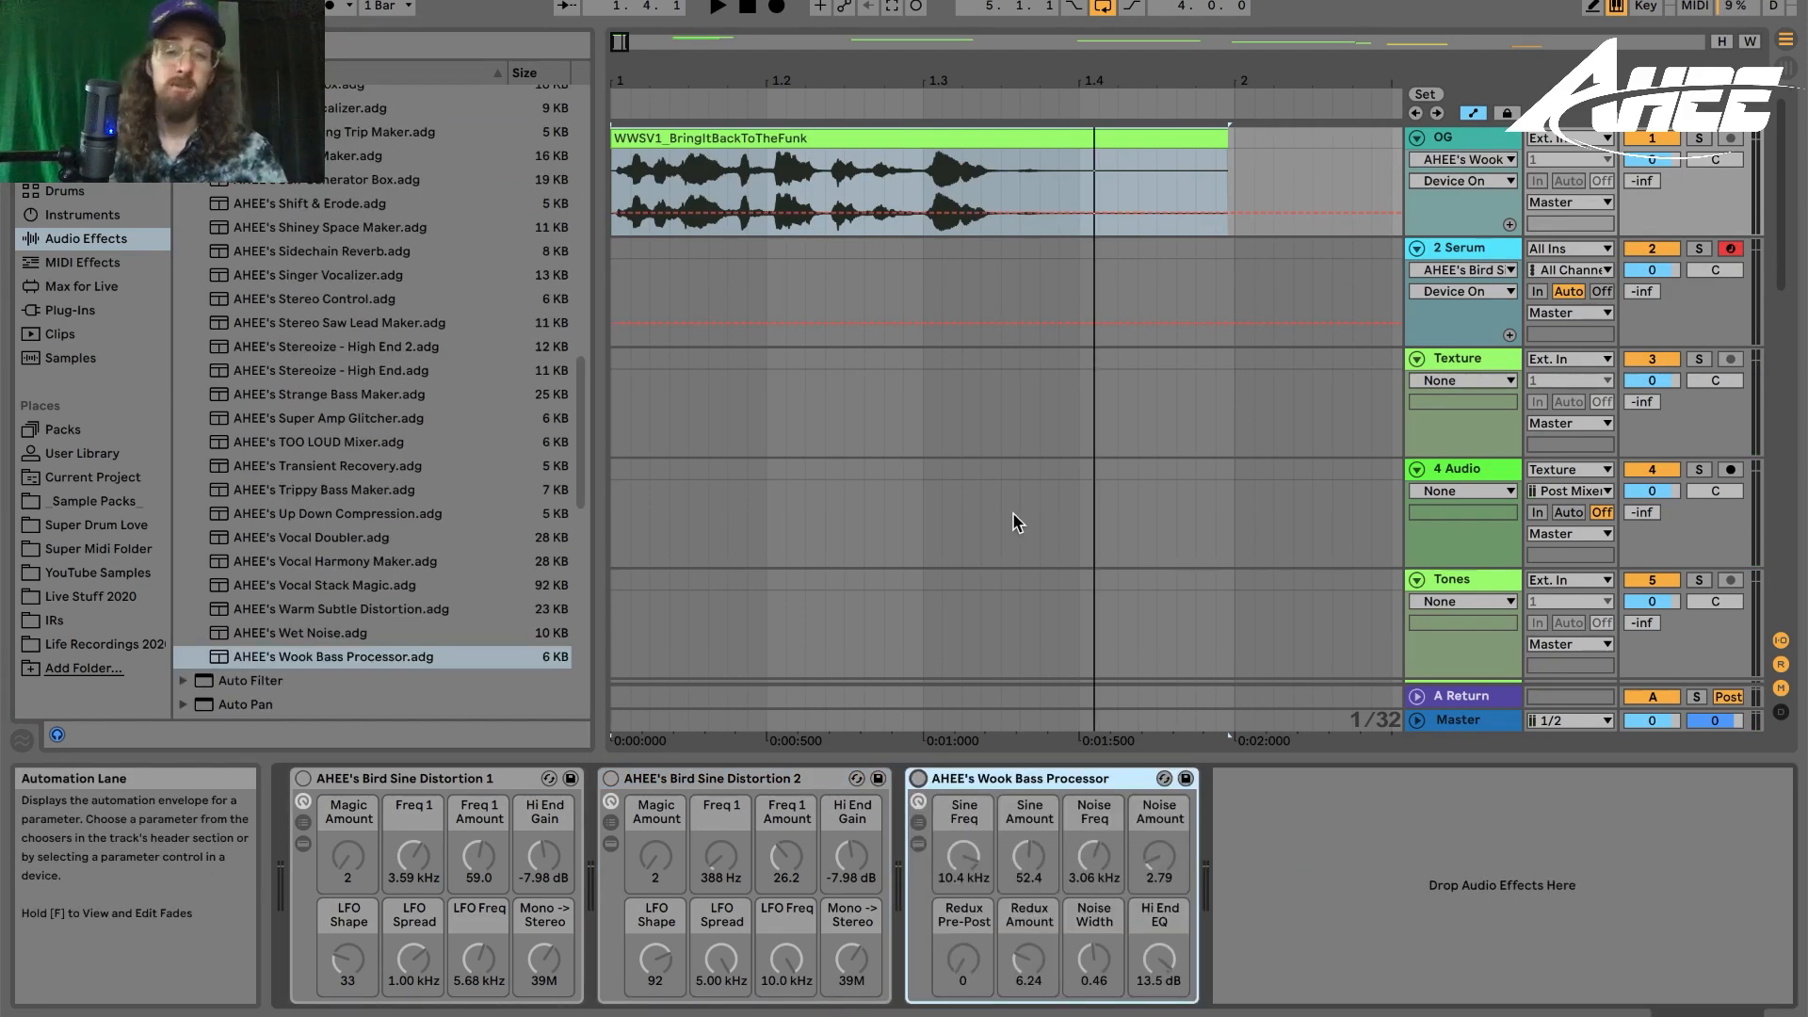